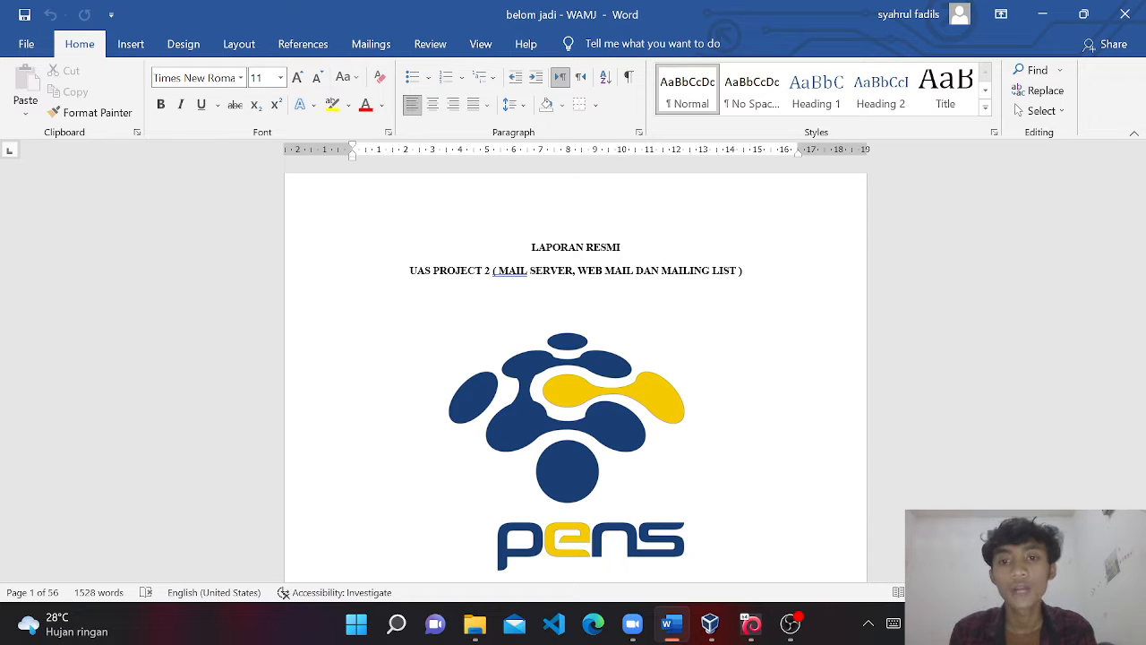
Scroll past the report's title page to the A. TOPOLOGI heading and diagram.
scroll(576, 367, down, 1)
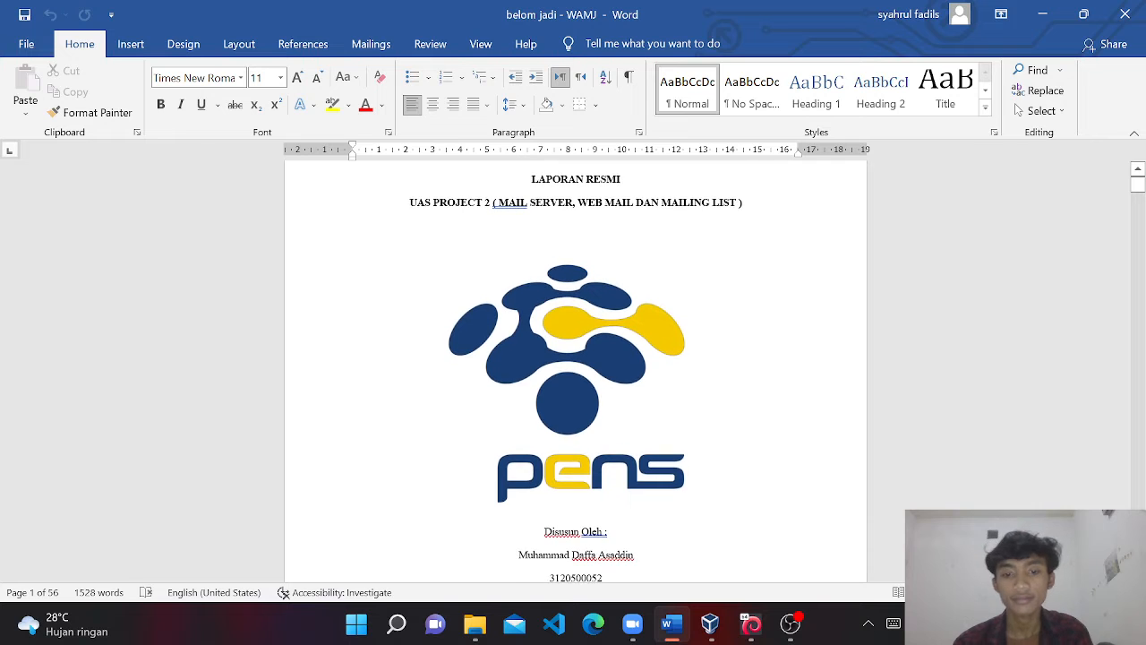
scroll(576, 368, down, 1)
scroll(576, 367, down, 3)
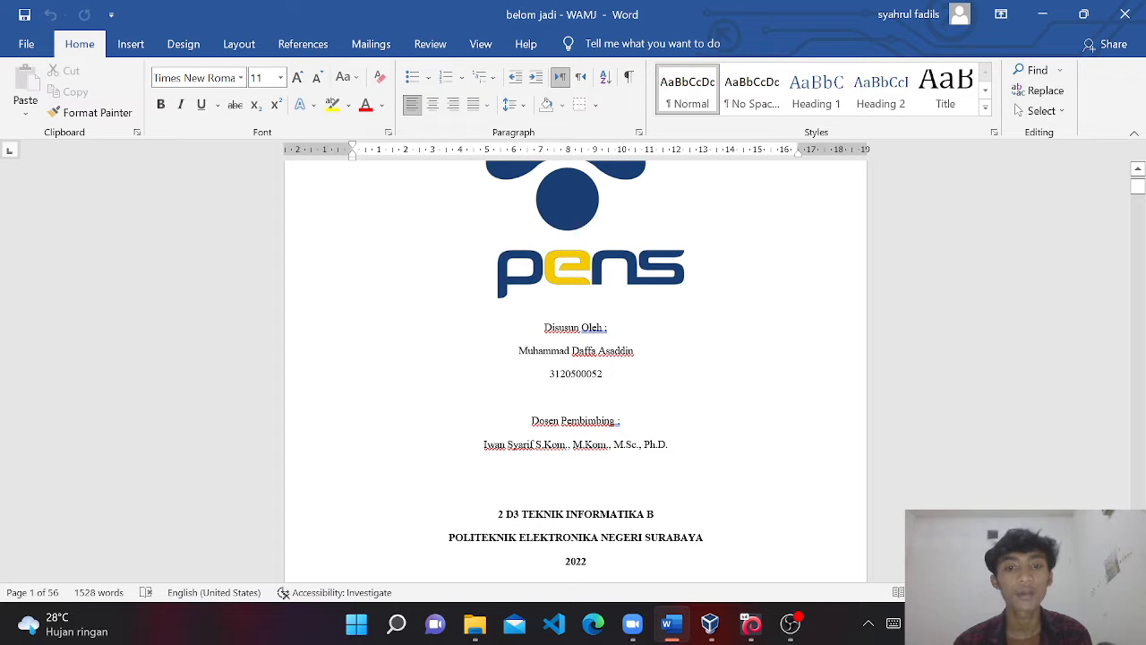
scroll(576, 367, down, 4)
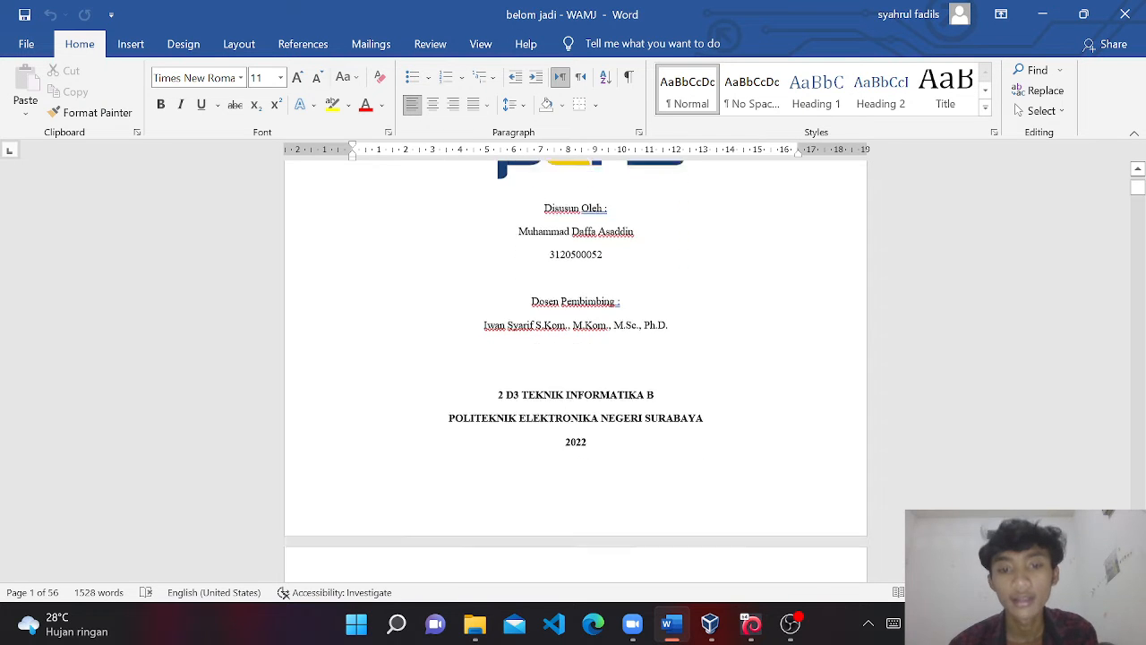
scroll(576, 367, down, 2)
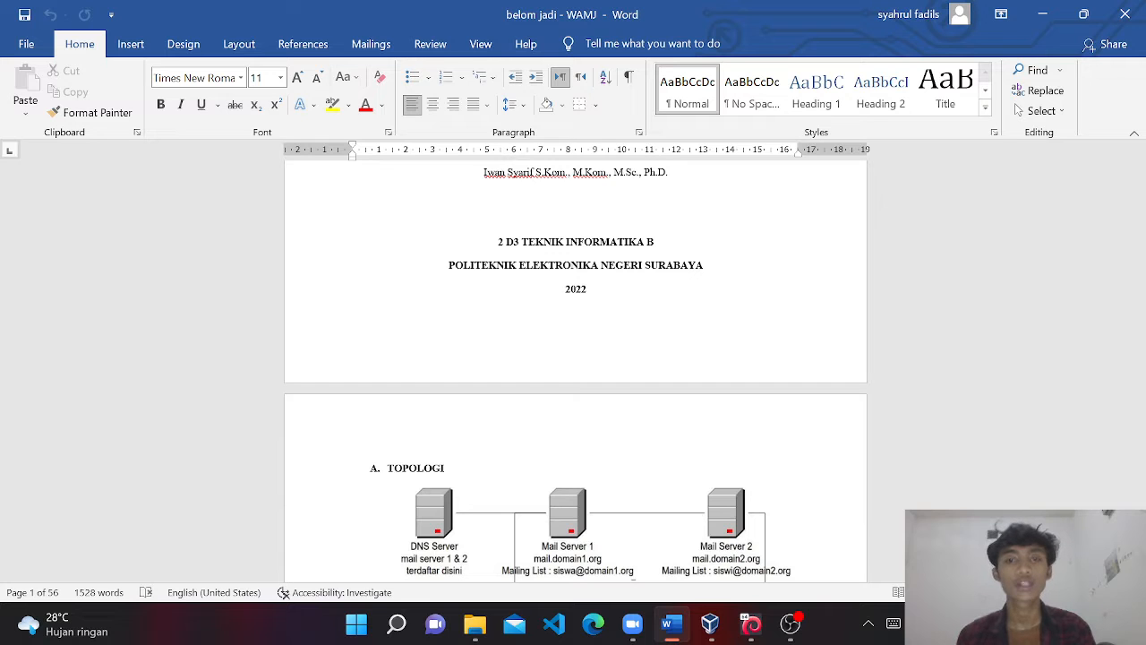
Scroll through the topology diagram and Mail Server 1 list to Mail Server 2's domains and mailing list.
scroll(576, 371, down, 8)
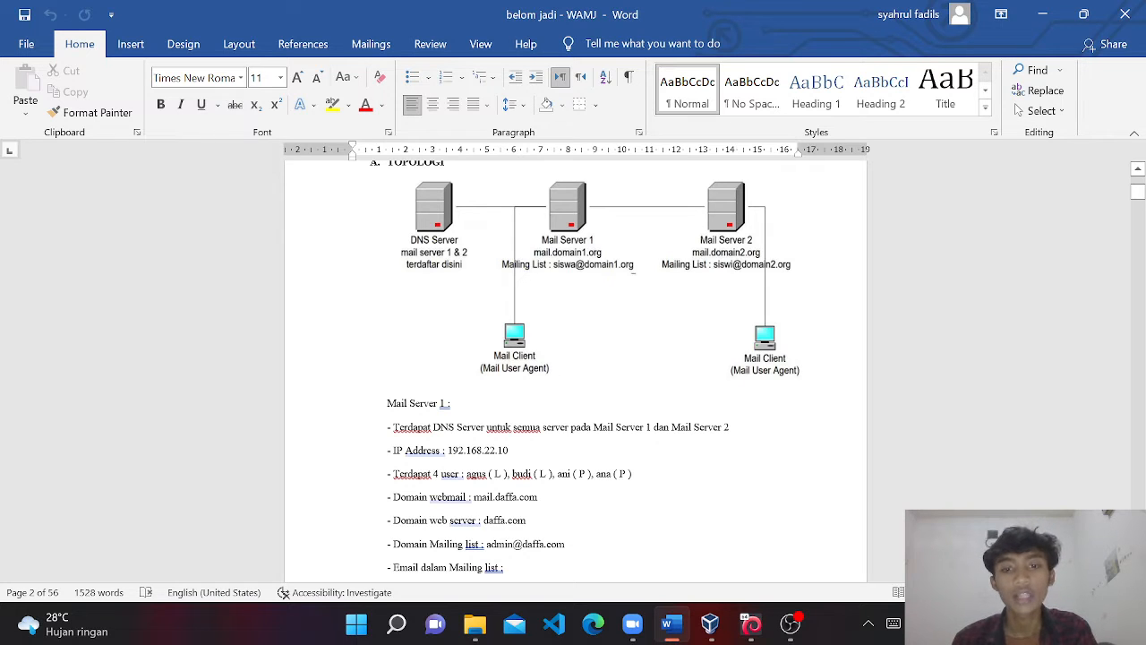
scroll(576, 370, down, 1)
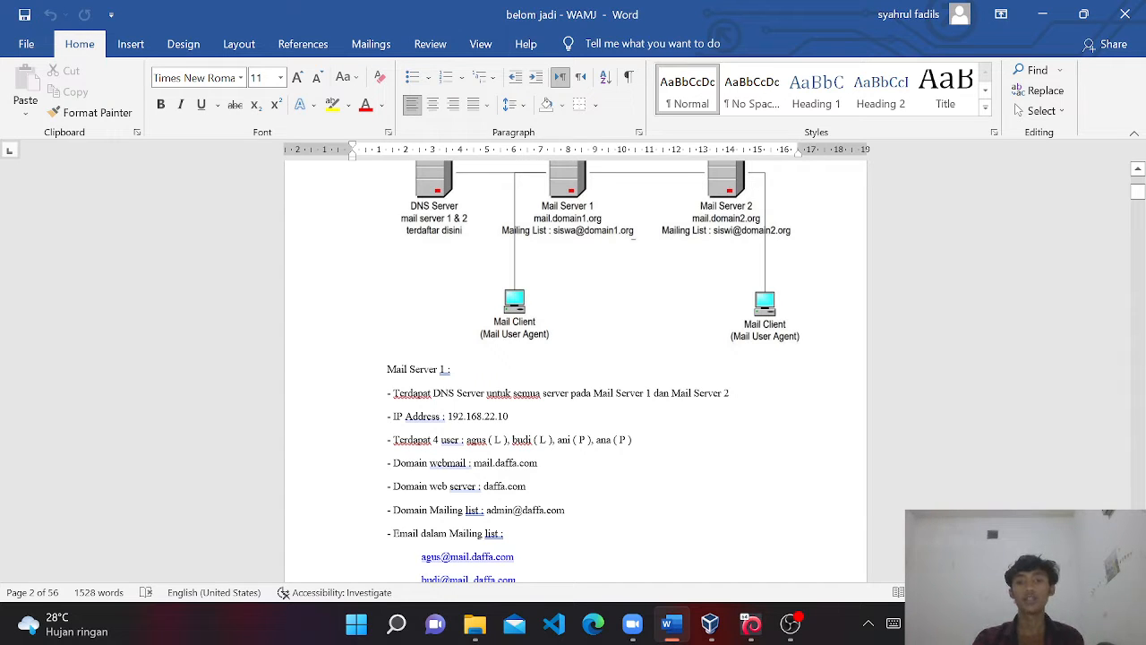
scroll(573, 372, down, 2)
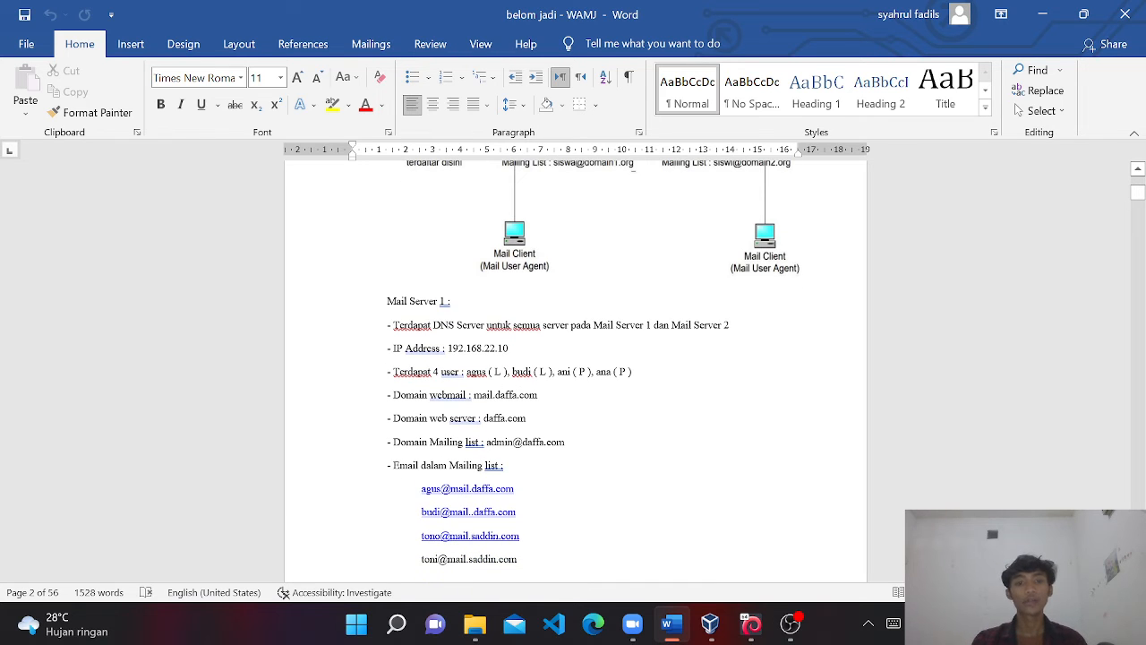
scroll(574, 371, down, 1)
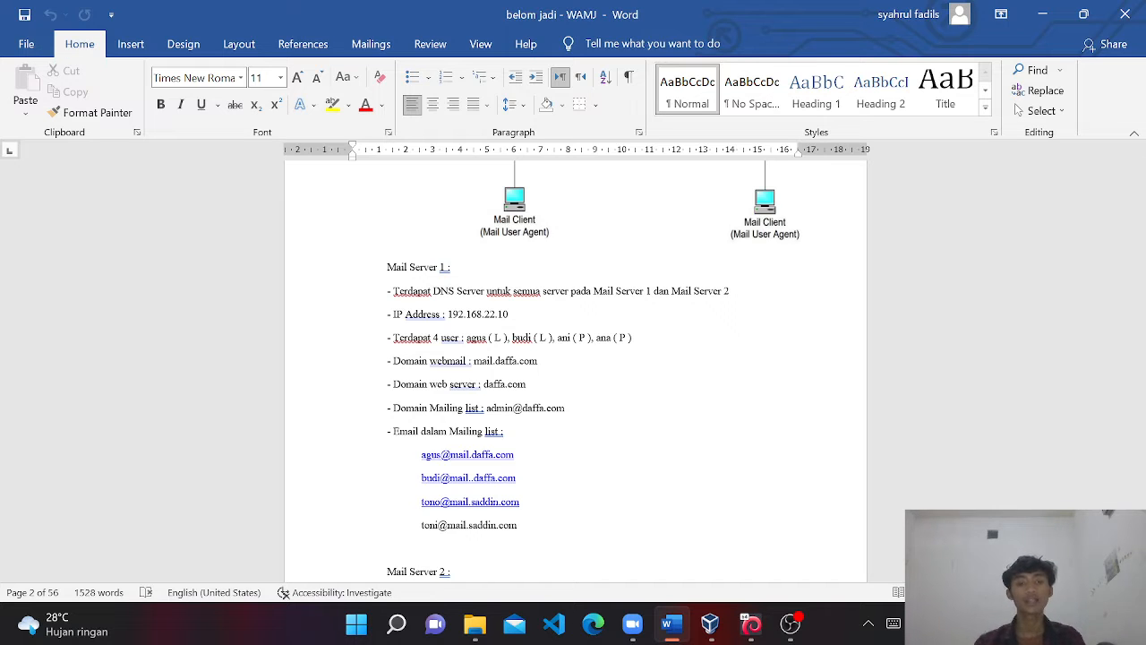
scroll(573, 368, down, 1)
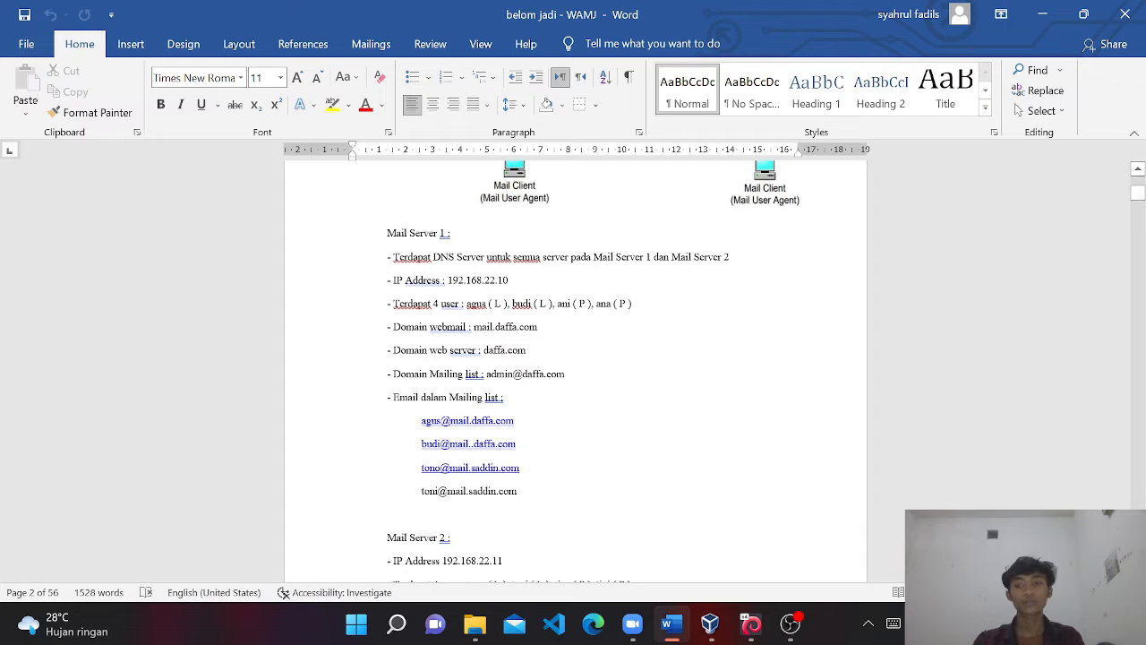
scroll(283, 593, down, 1)
scroll(283, 592, down, 7)
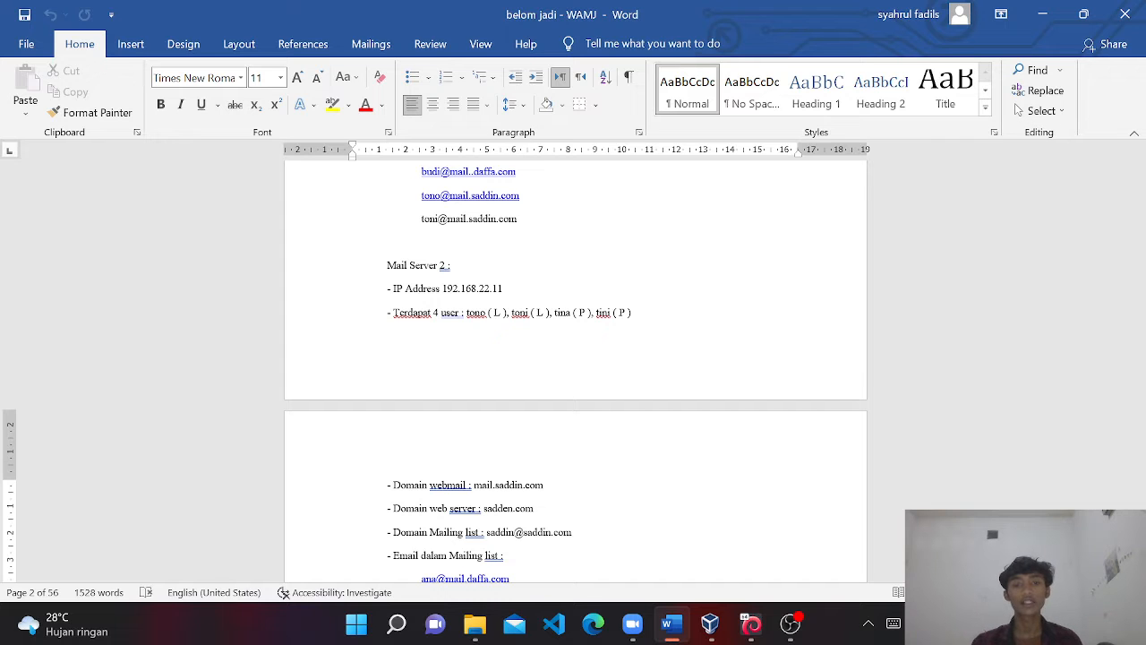
scroll(576, 371, down, 3)
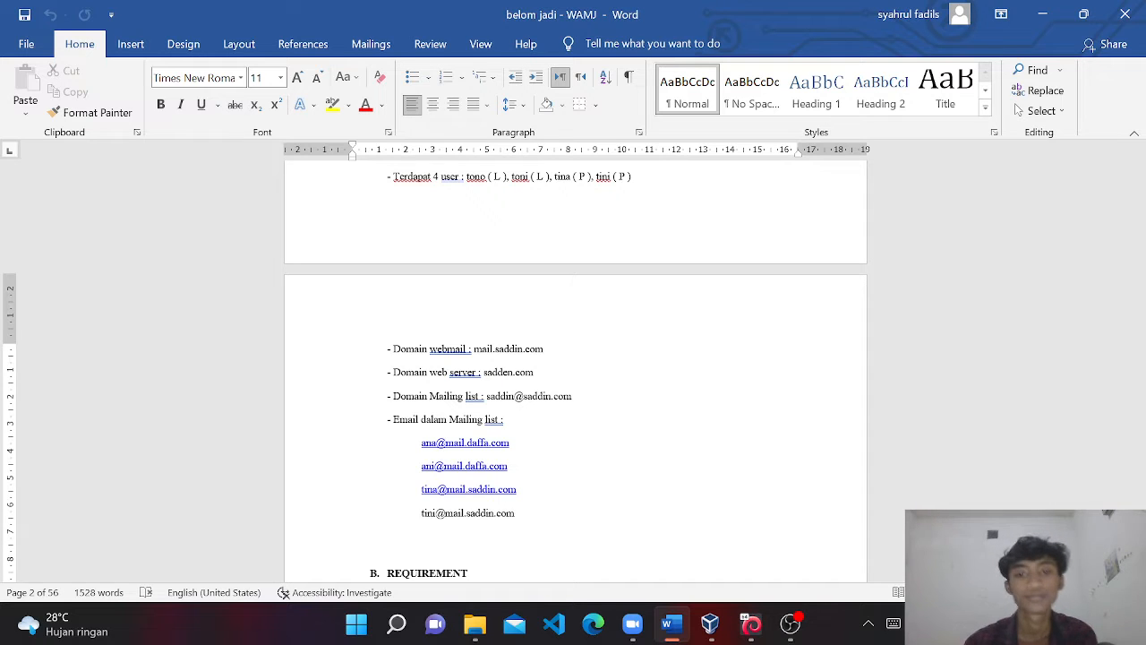
Scroll to section B. REQUIREMENT, showing the Debian VMs and packages down to optional telnetd.
scroll(573, 371, down, 3)
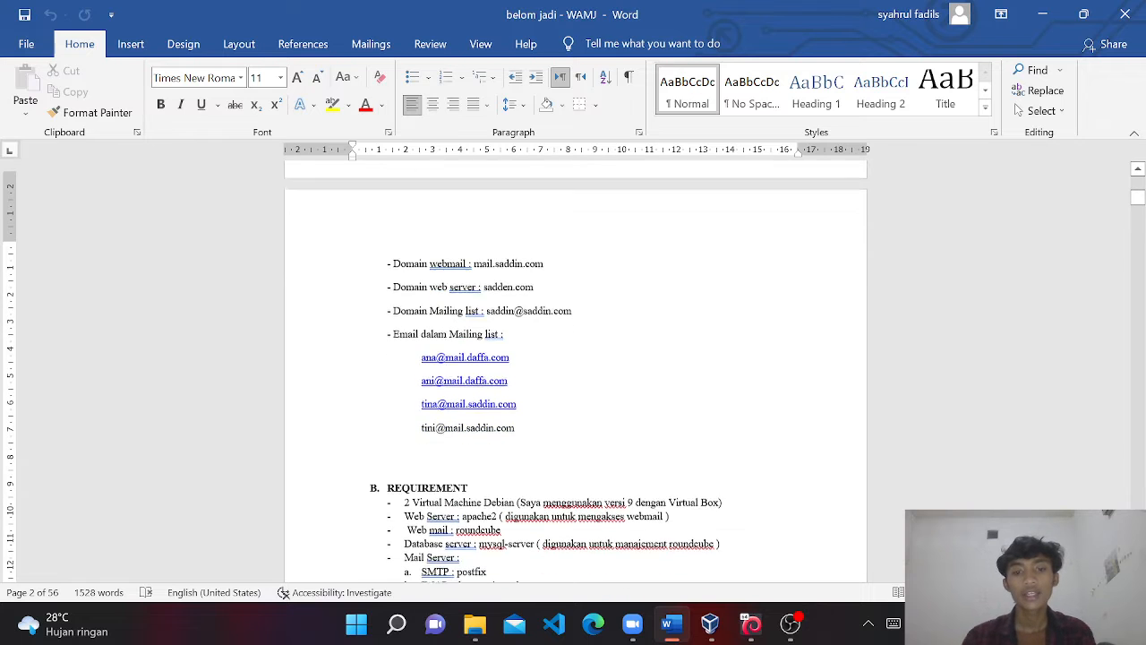
scroll(548, 478, down, 5)
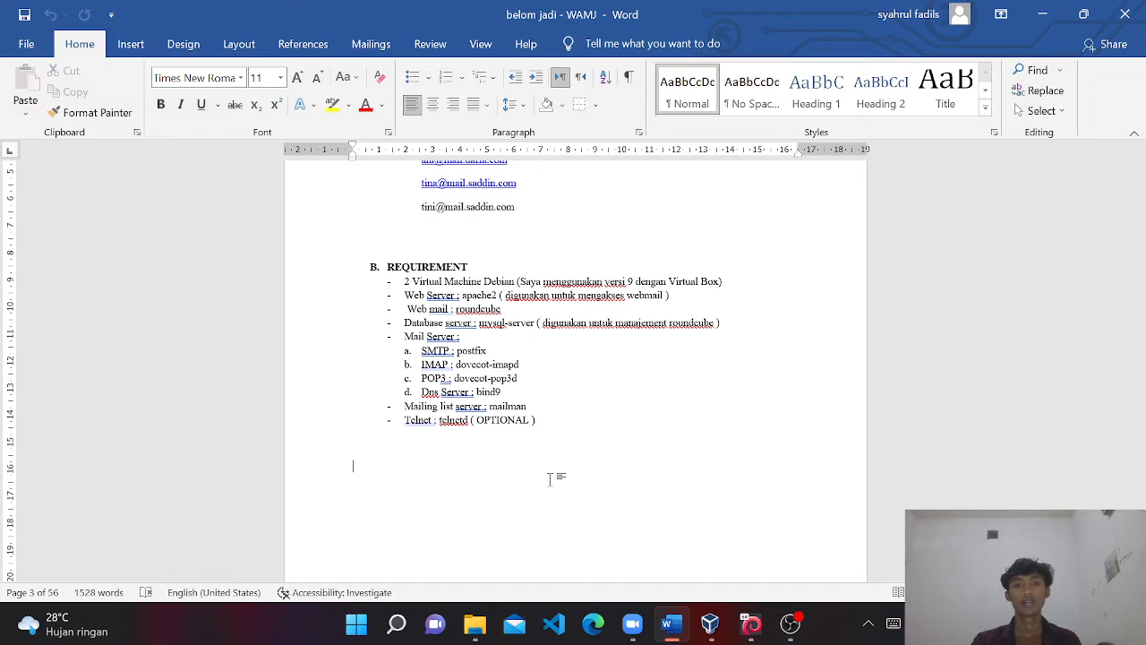
scroll(550, 479, down, 1)
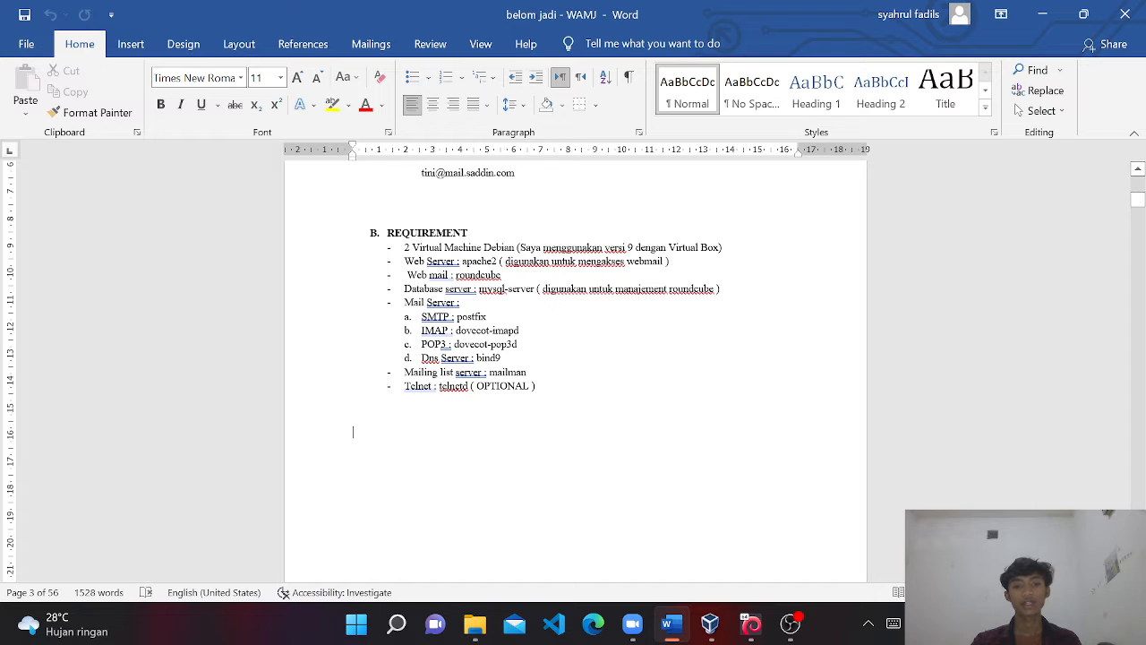
scroll(550, 479, down, 1)
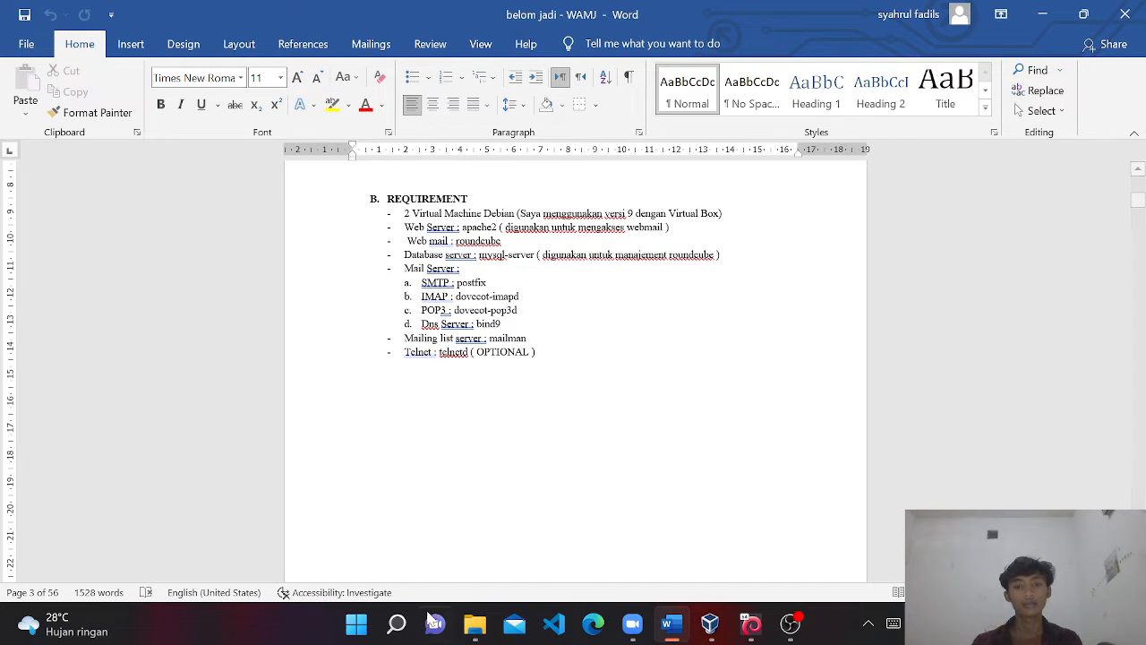
Launch Notepad from search and place its window over the Word document.
click(400, 624)
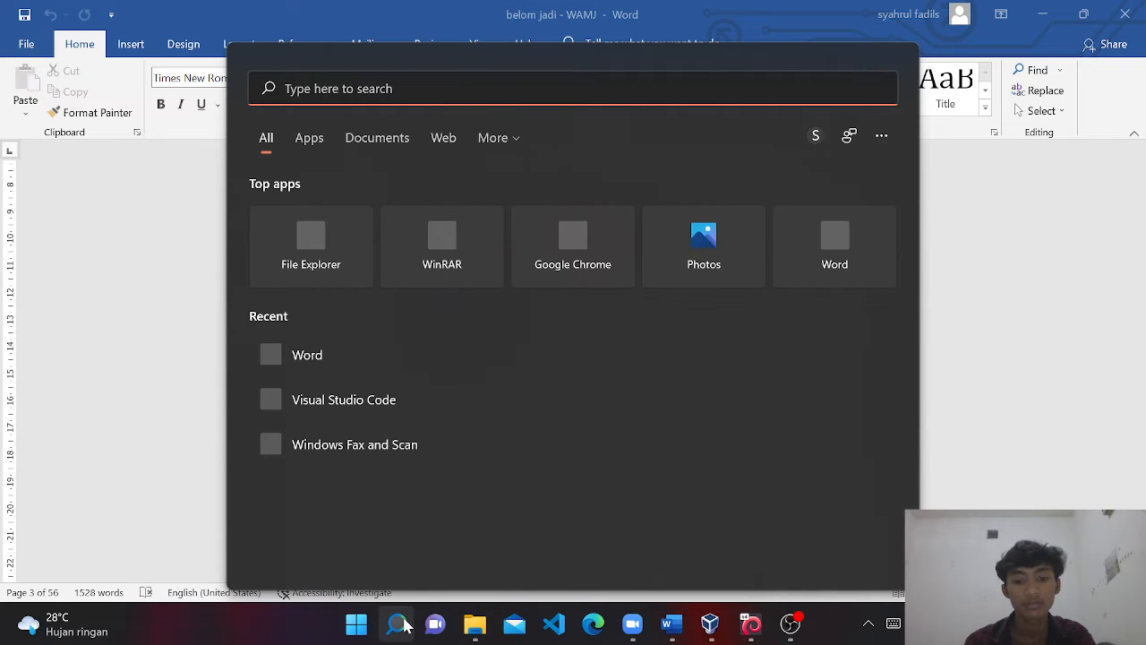
text(not)
key(Return)
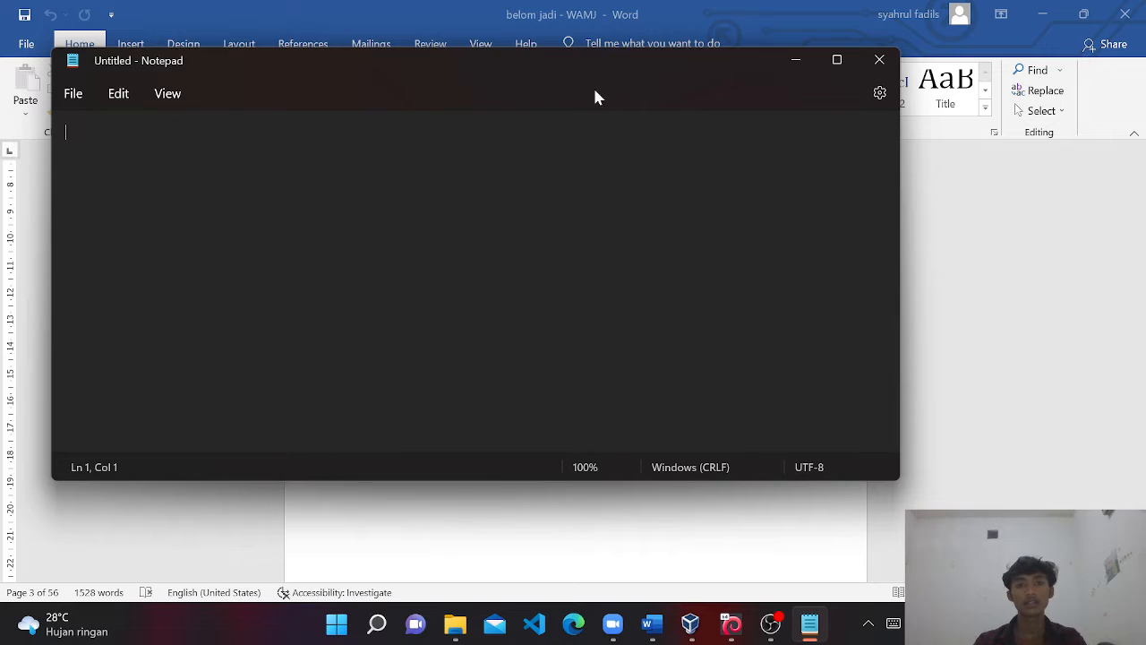
drag(597, 63, 856, 107)
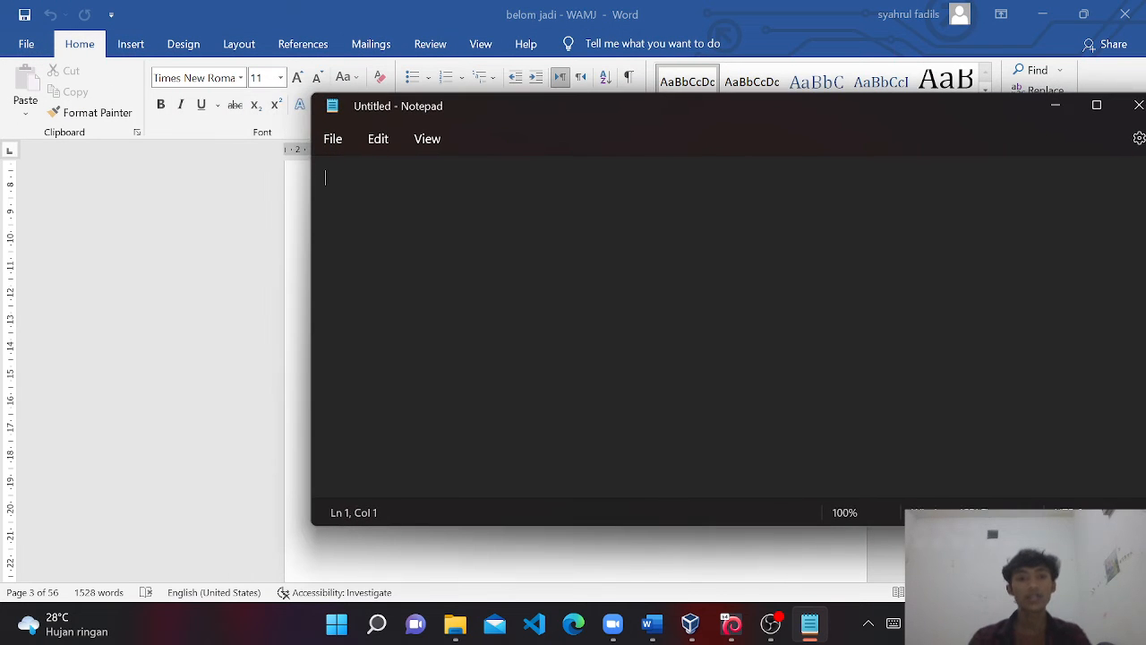
Write the first two checklist lines, '- ip address' and '- bind9'.
text(- )
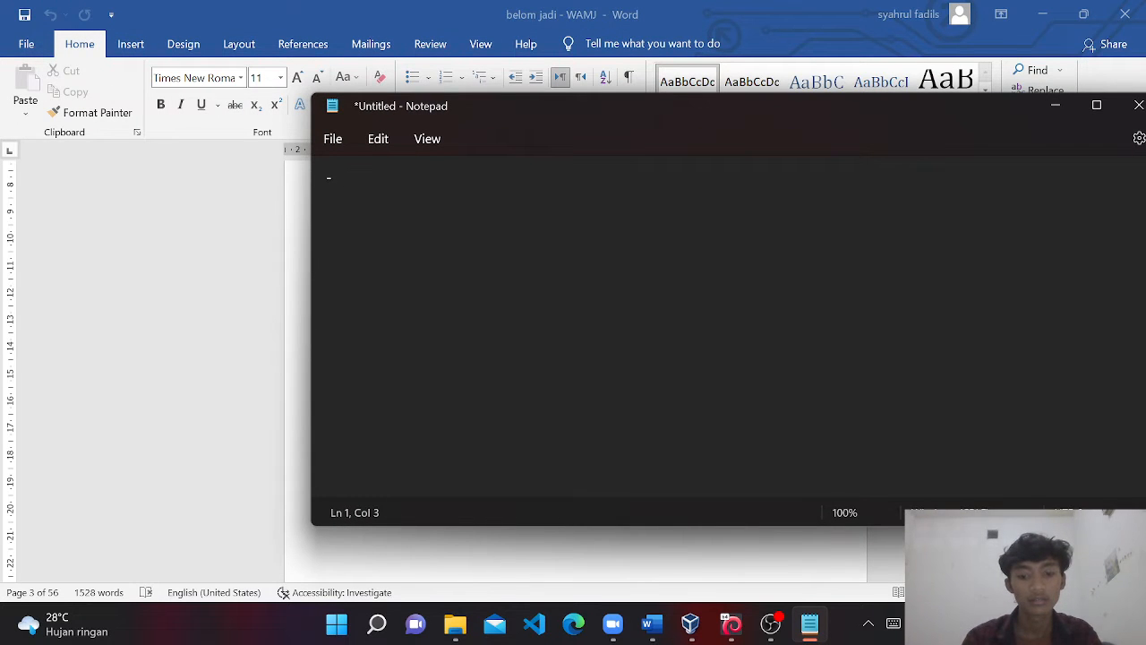
text(ip address)
key(Return)
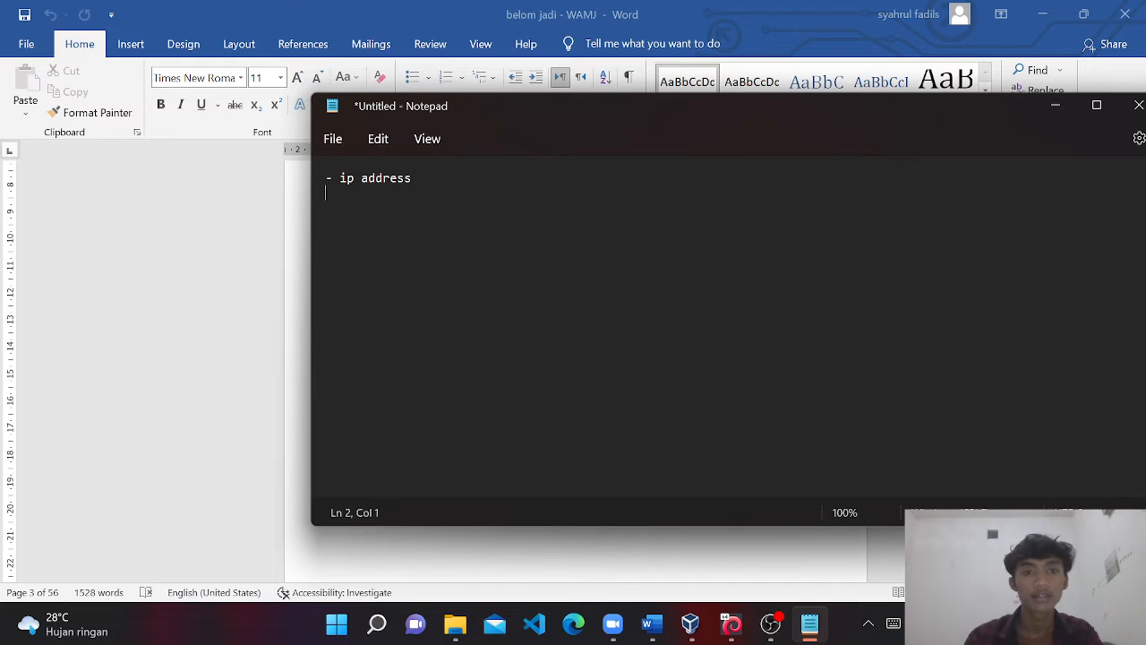
text(- )
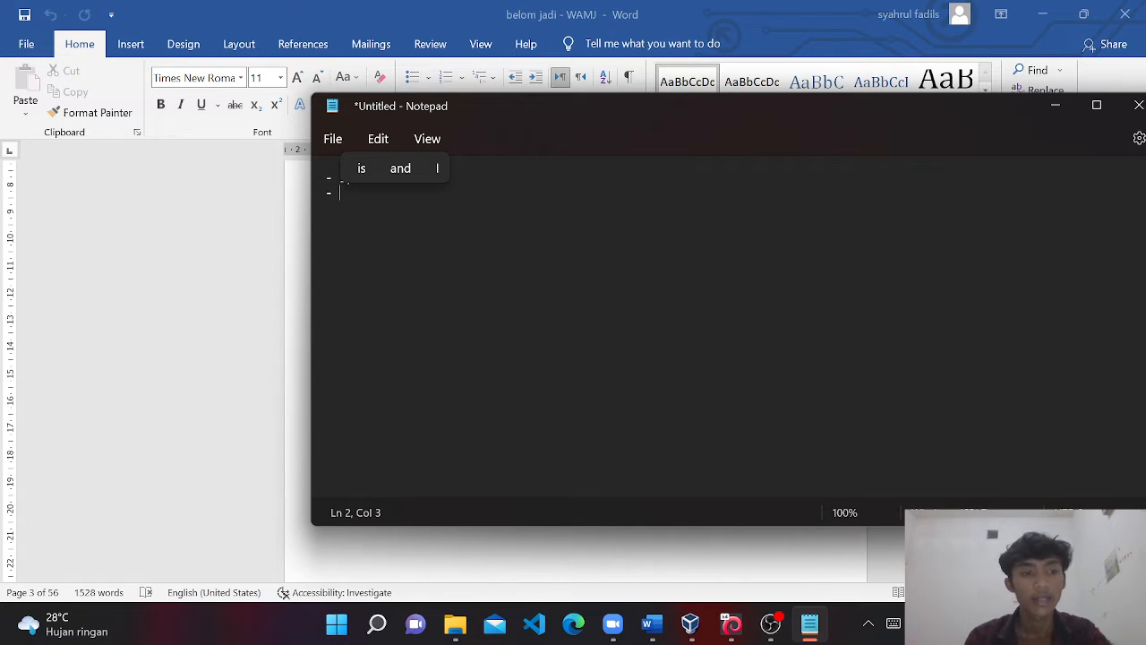
text(bind)
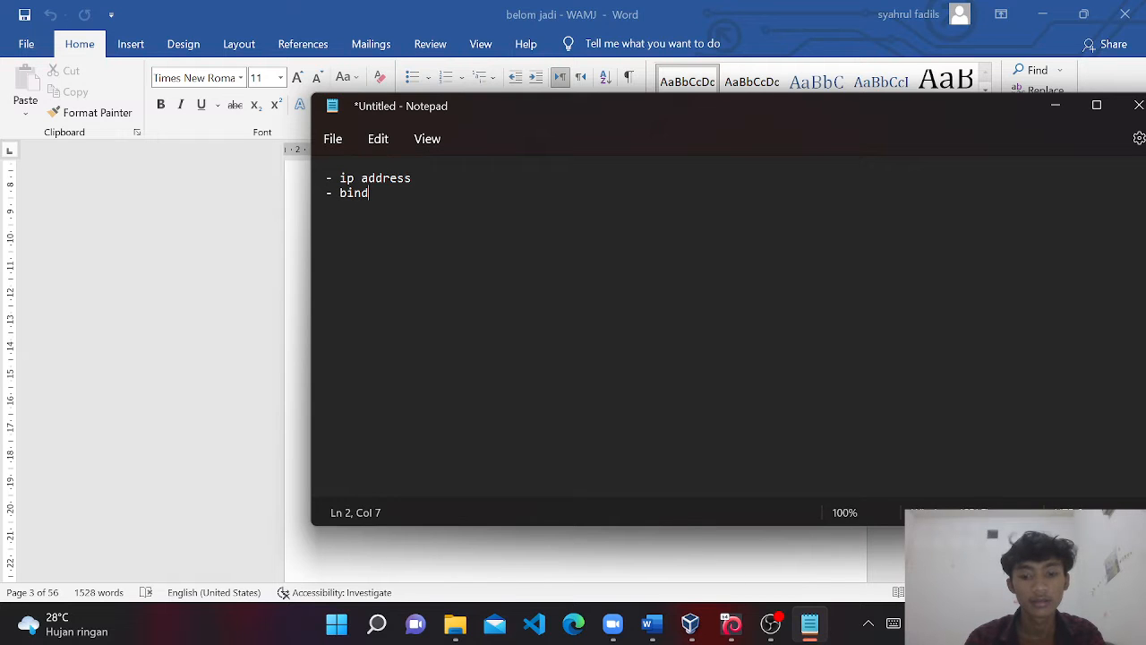
text(9)
key(Return)
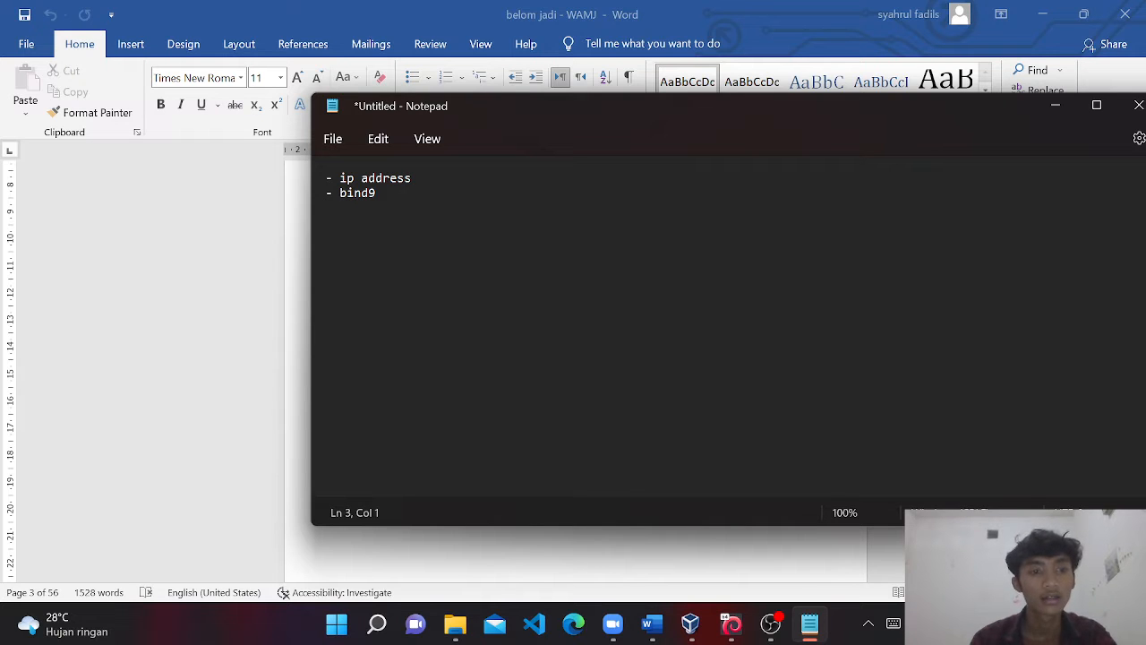
Add the line '- postfix, dovecot-imapd, dovecot-pop3d' and begin a fourth line.
text(postf)
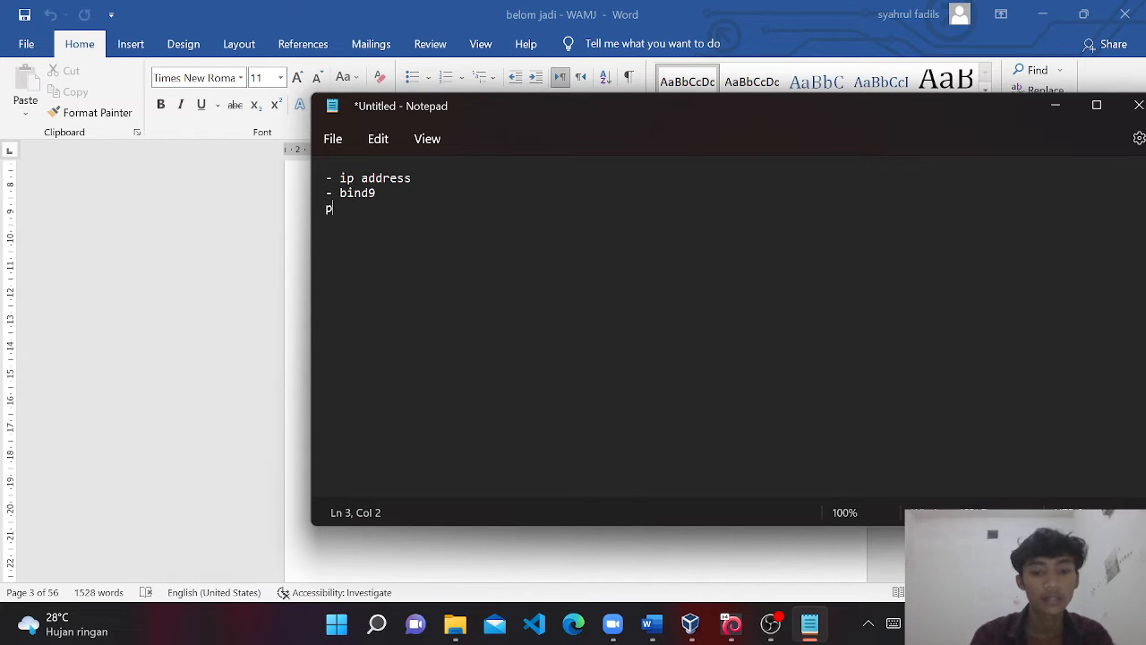
key(BackSpace)
key(BackSpace)
key(BackSpace)
key(BackSpace)
key(BackSpace)
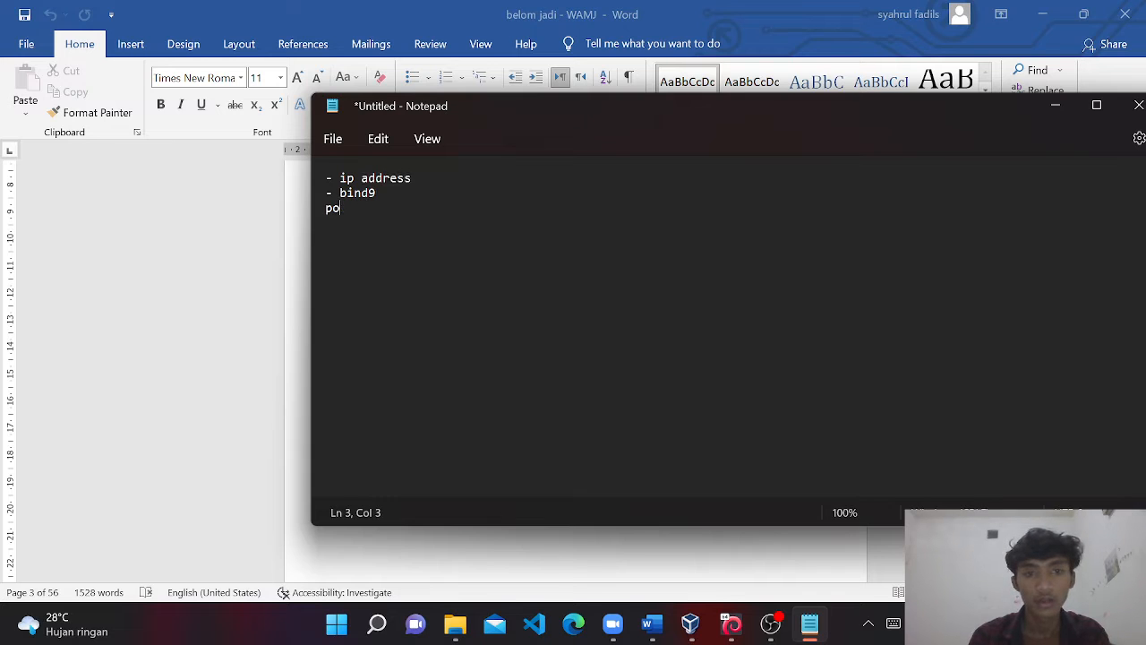
text(- p)
text(tfix, )
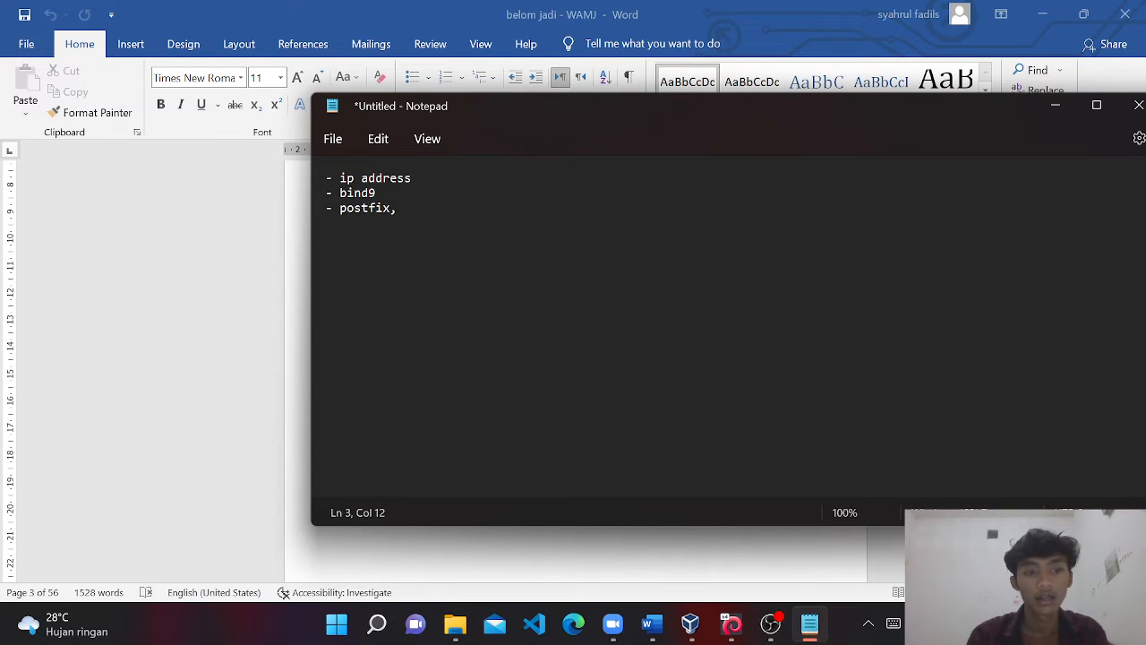
text(dovecot-)
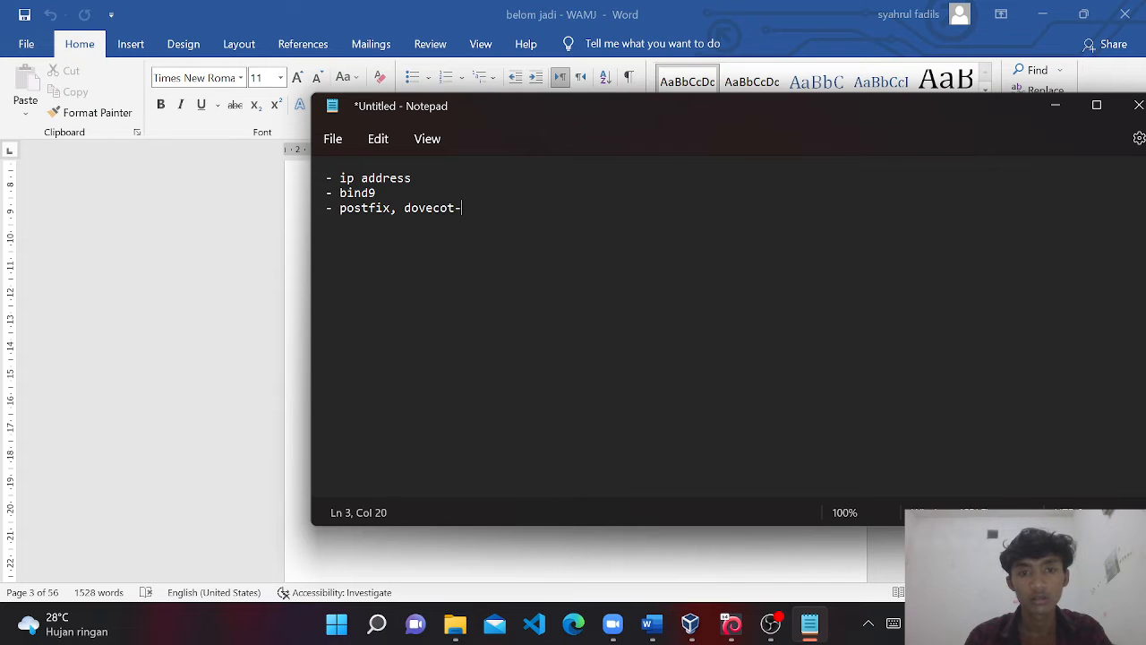
text(imapd)
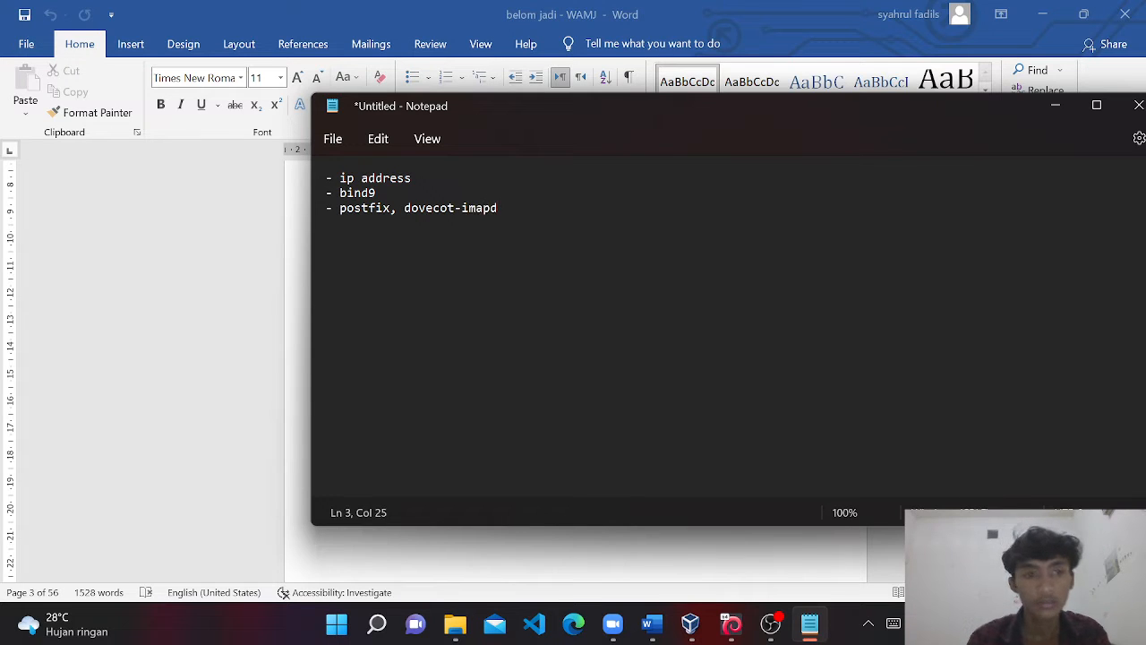
text(, dpve)
key(BackSpace)
key(BackSpace)
key(BackSpace)
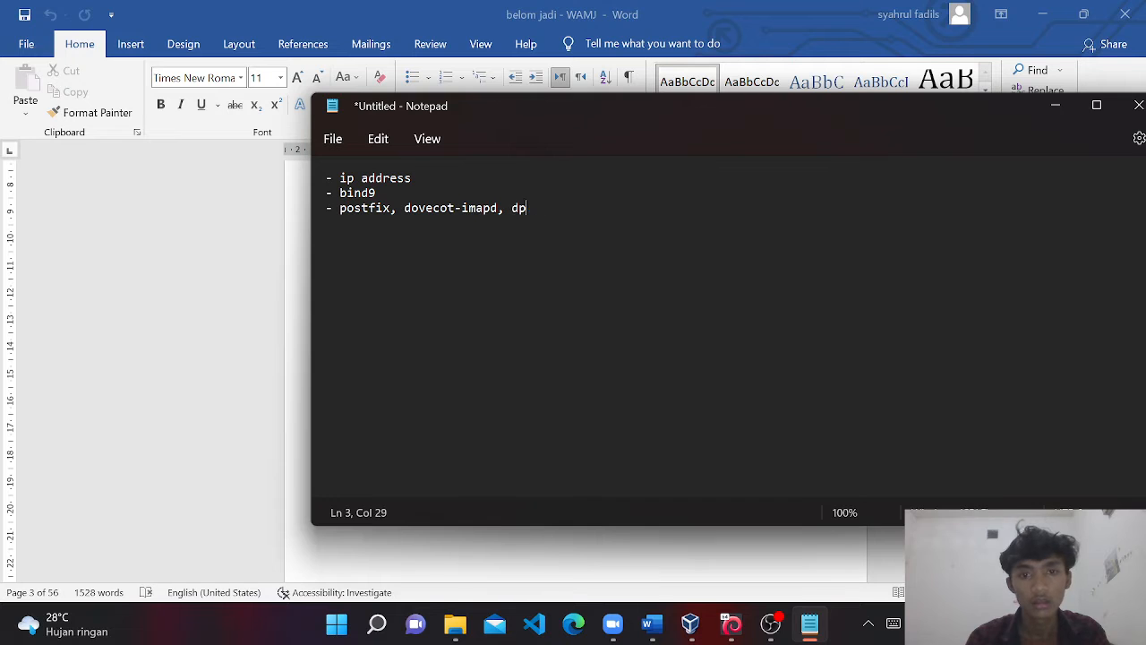
text(ovecot)
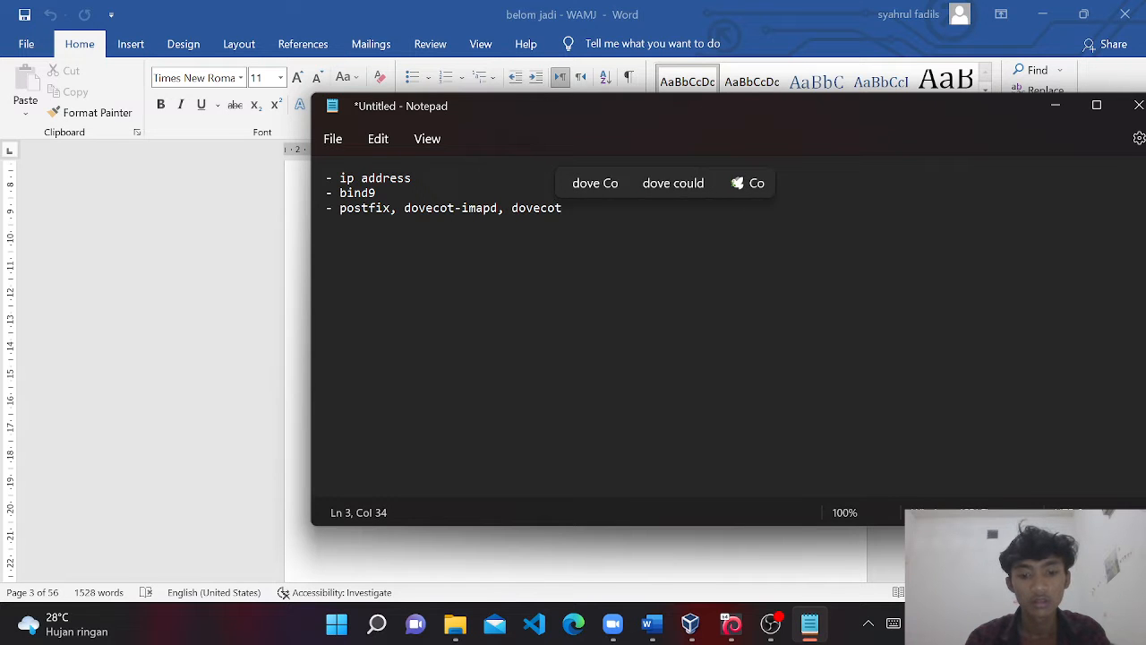
text(-pop3d)
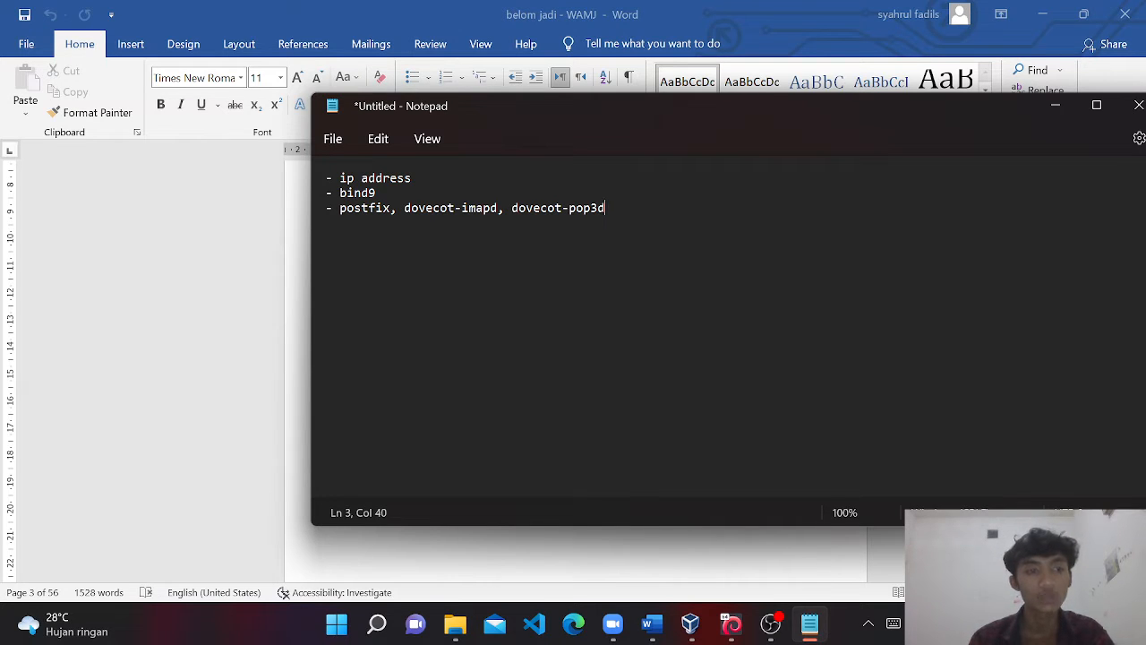
key(Return)
Type the fourth checklist line '- roundcube, mysql-server, phpMyAdmin'.
text(- )
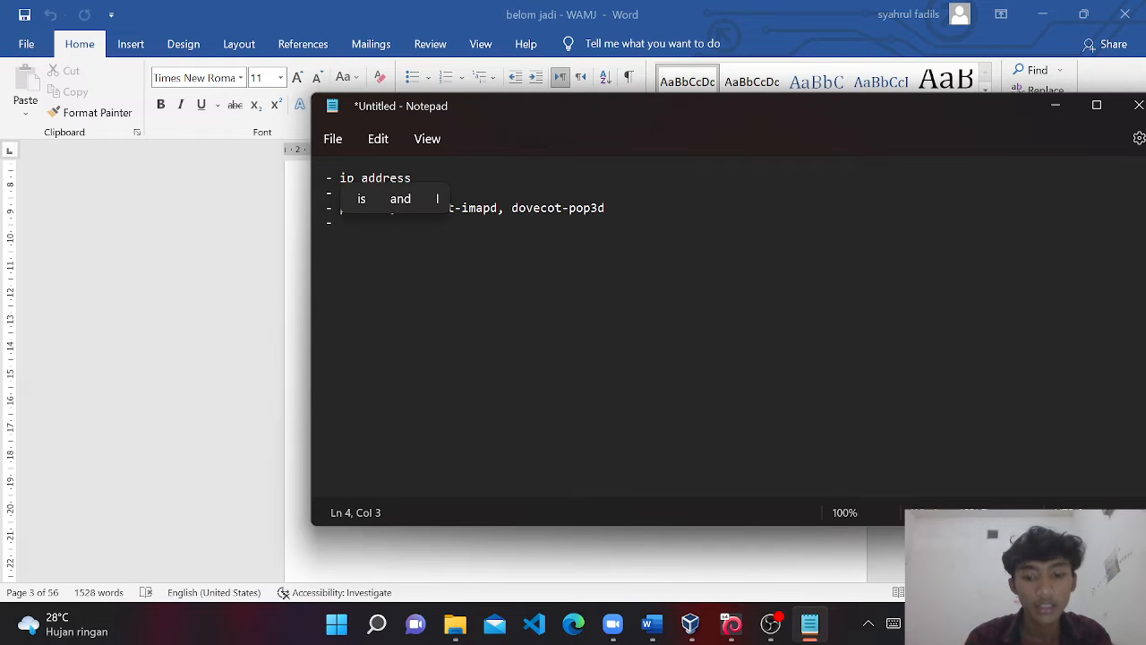
text(roundcueb)
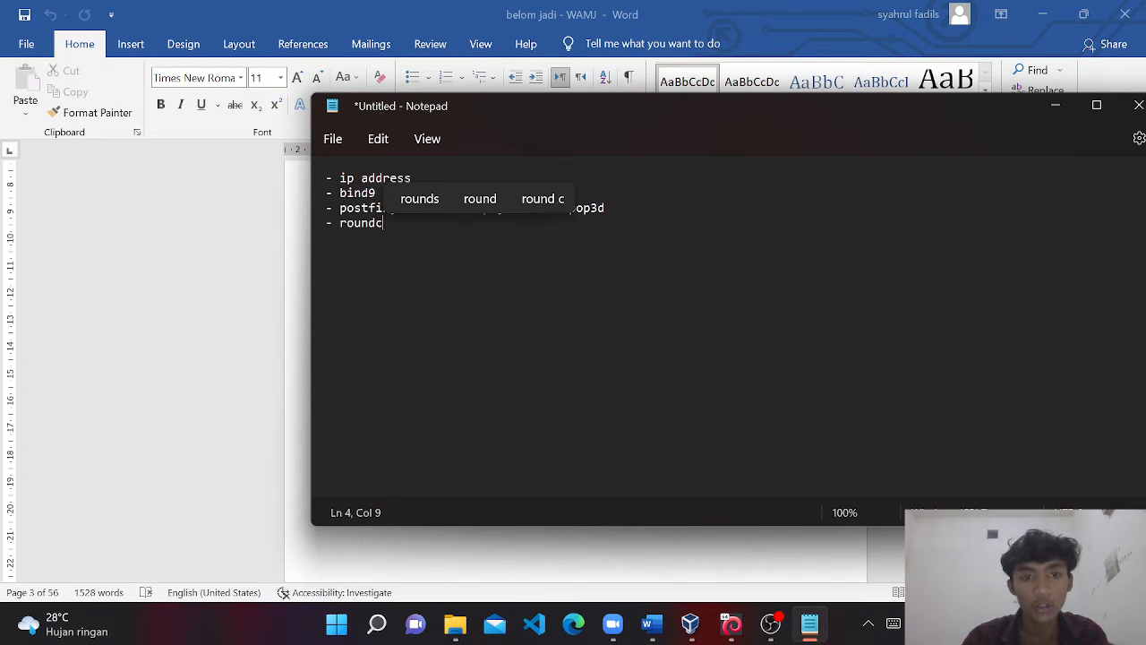
key(BackSpace)
key(BackSpace)
text(be, )
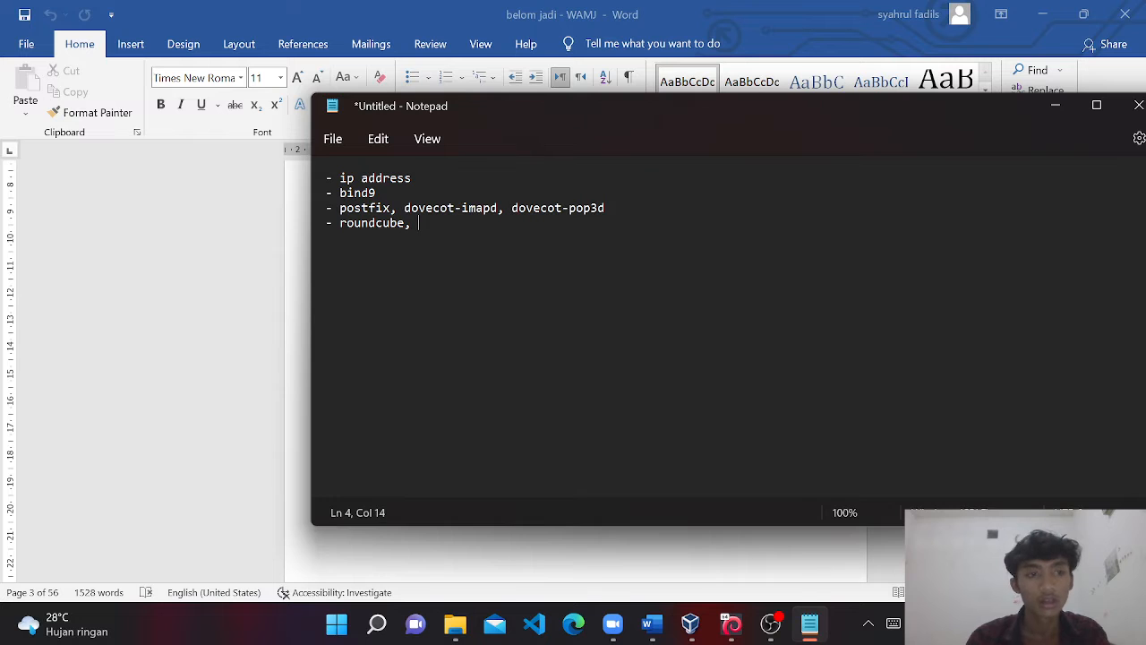
text(mysql)
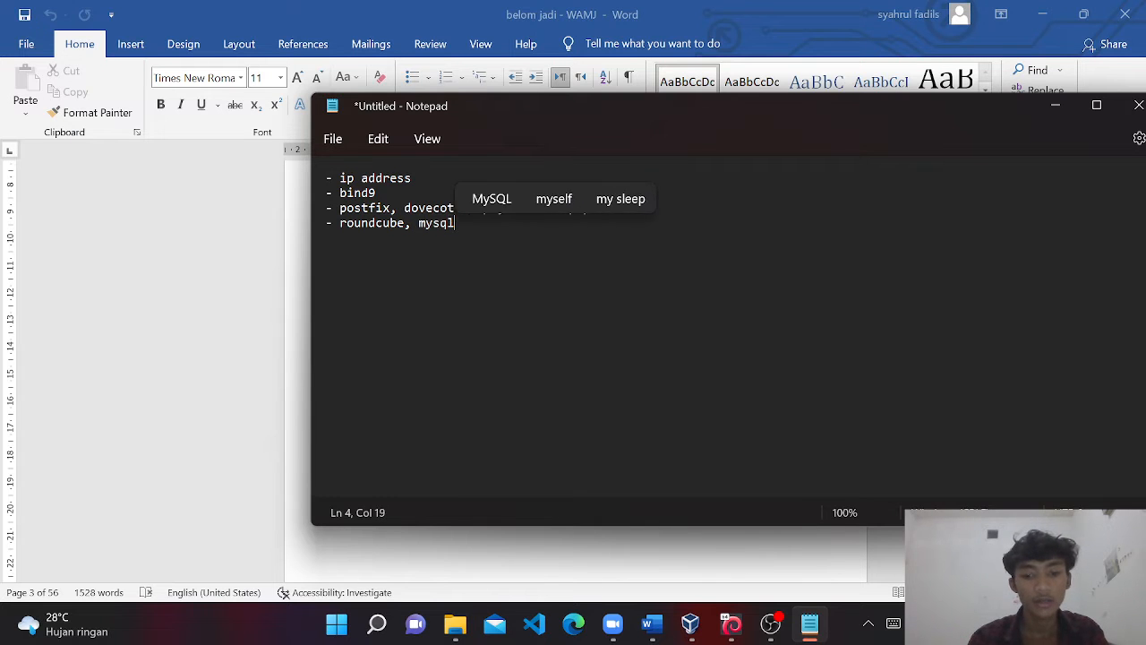
text(-server)
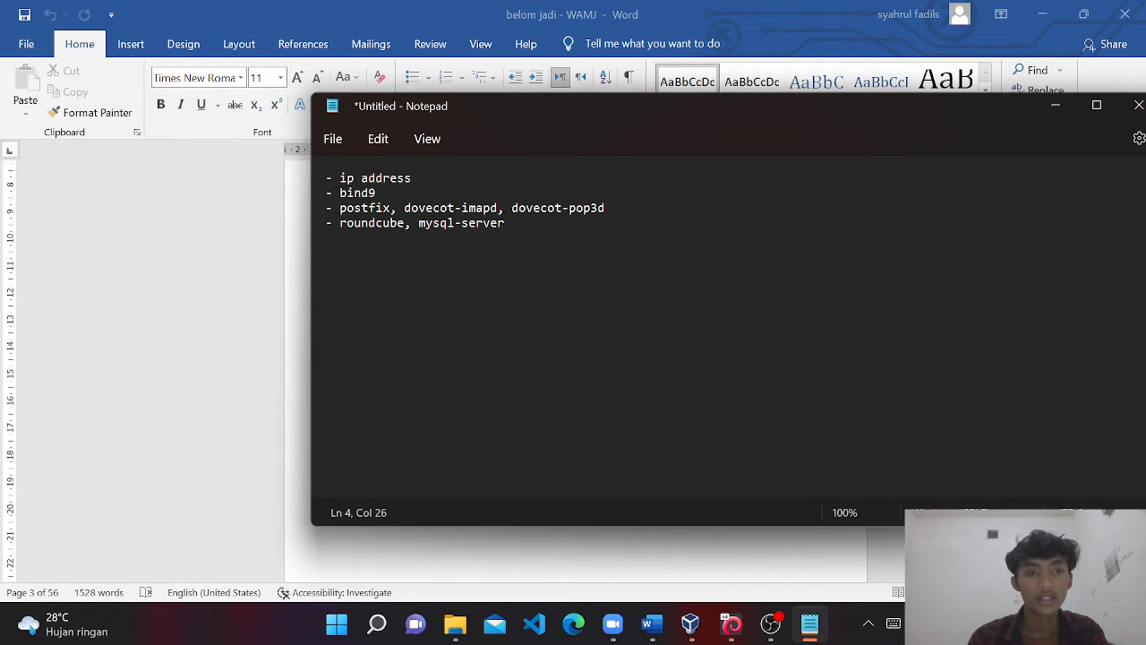
text(, phpM)
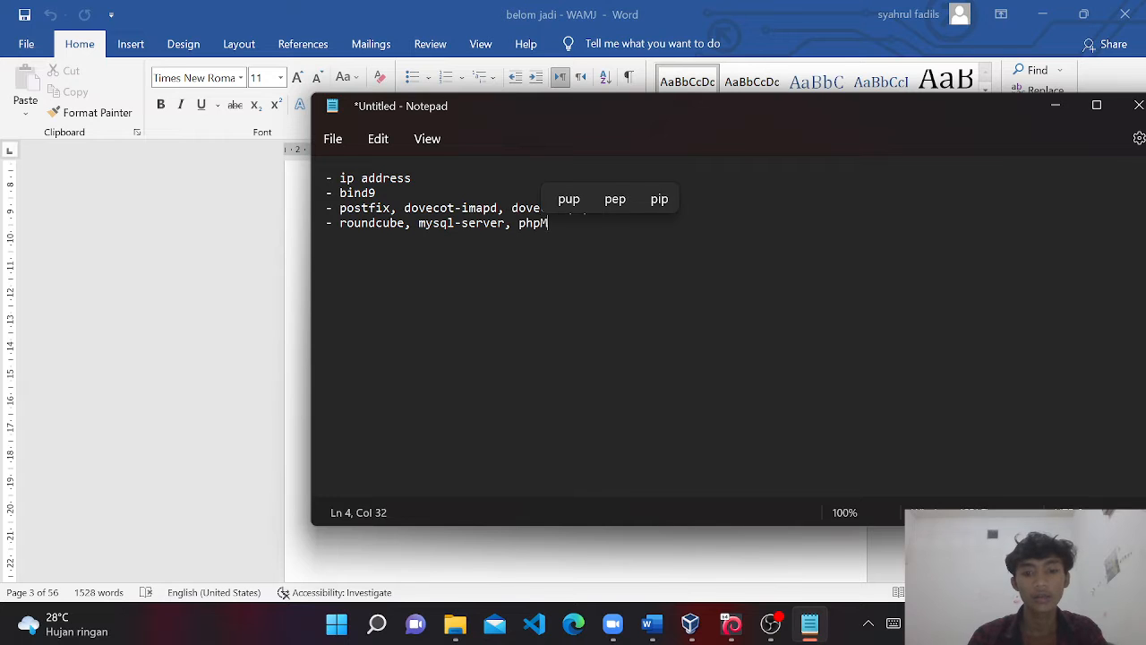
text(yAdmin)
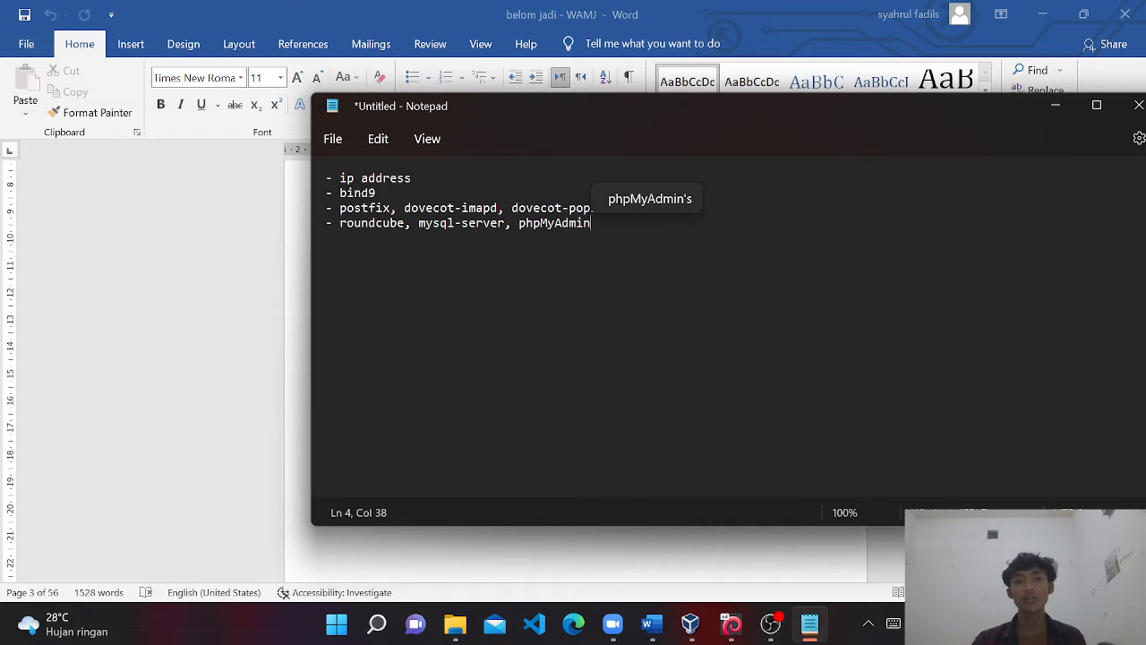
Minimize Notepad, Word and OBS to reveal the Windows desktop.
click(1052, 114)
click(1042, 15)
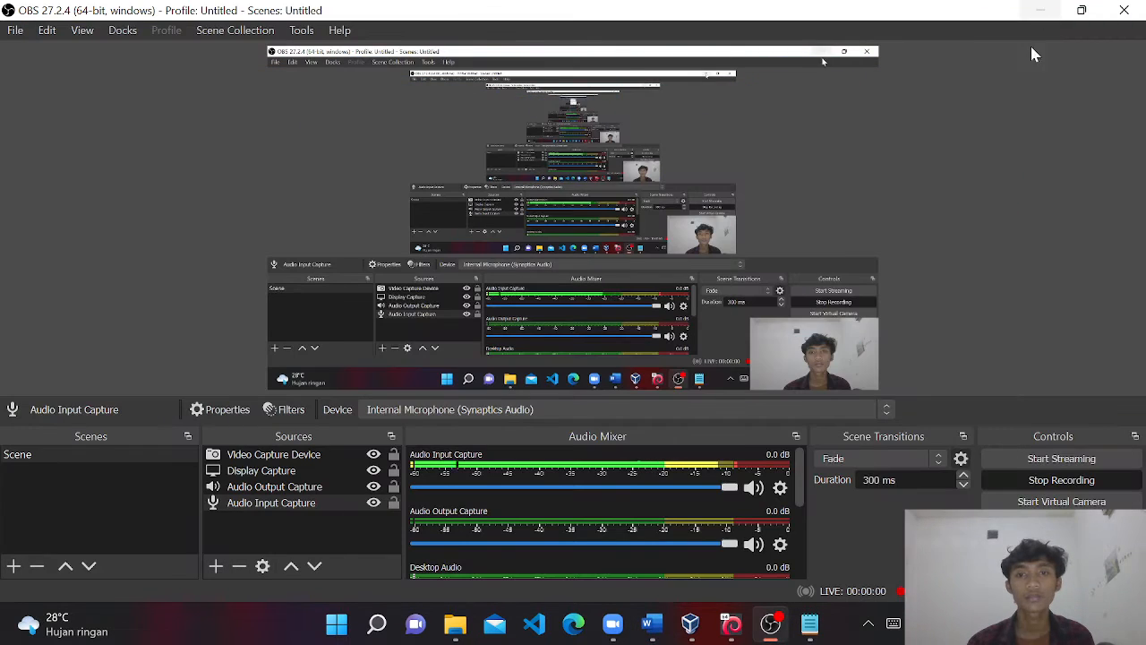
click(1040, 10)
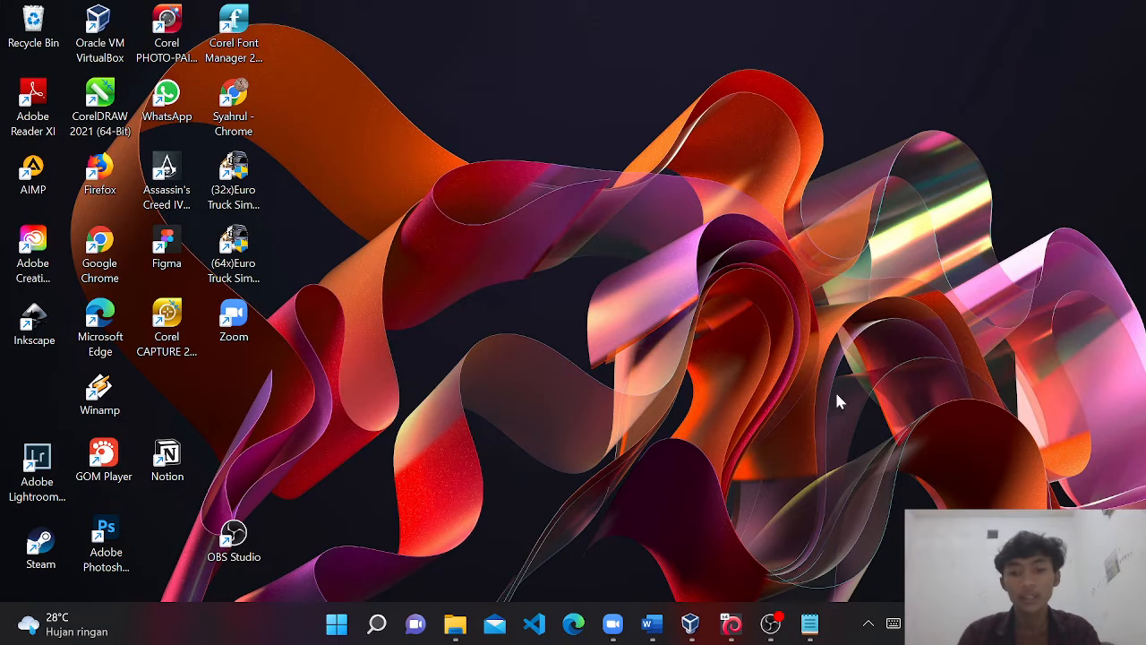
Bring the running Debian 9 VM to the front and unlock its session with the password.
click(652, 623)
click(652, 623)
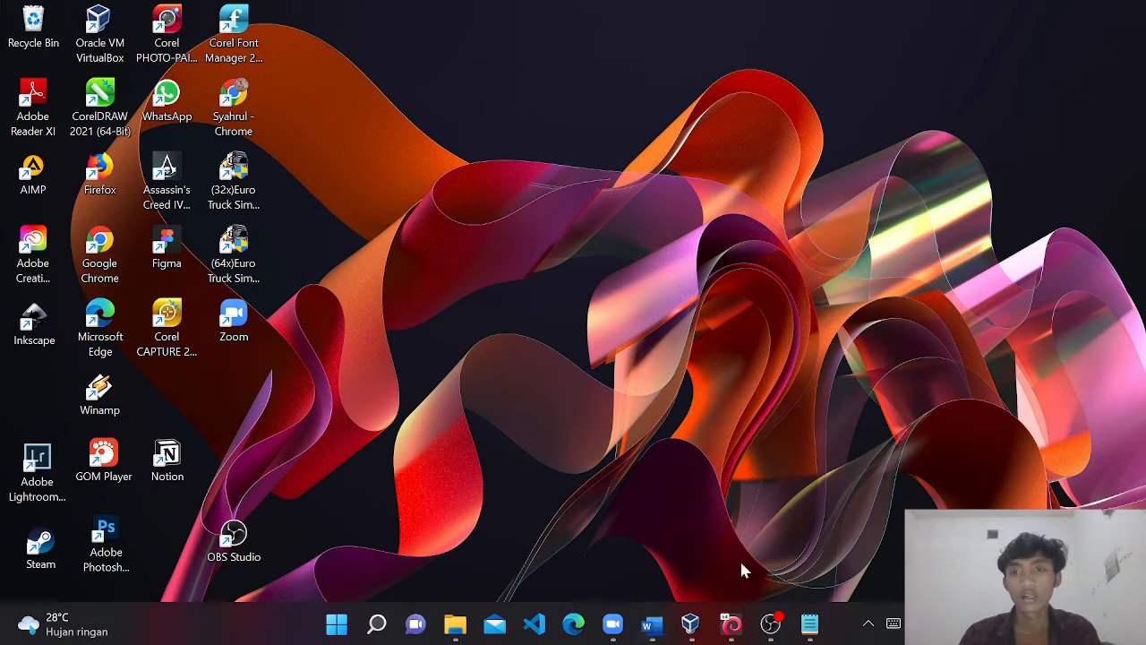
mouse_move(732, 624)
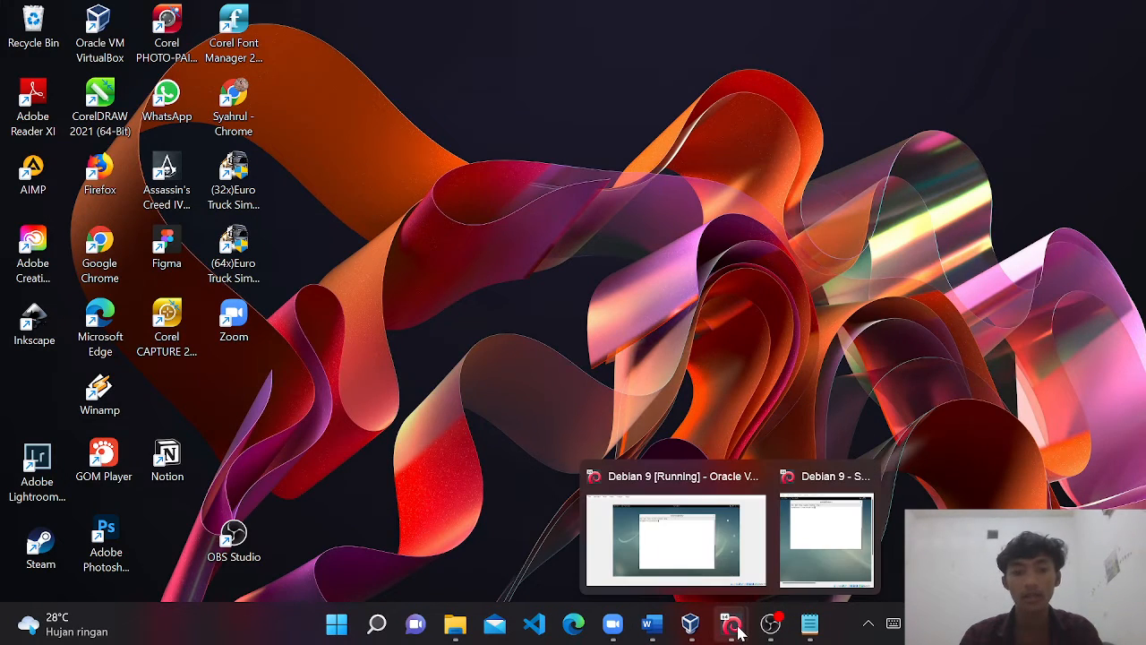
click(716, 559)
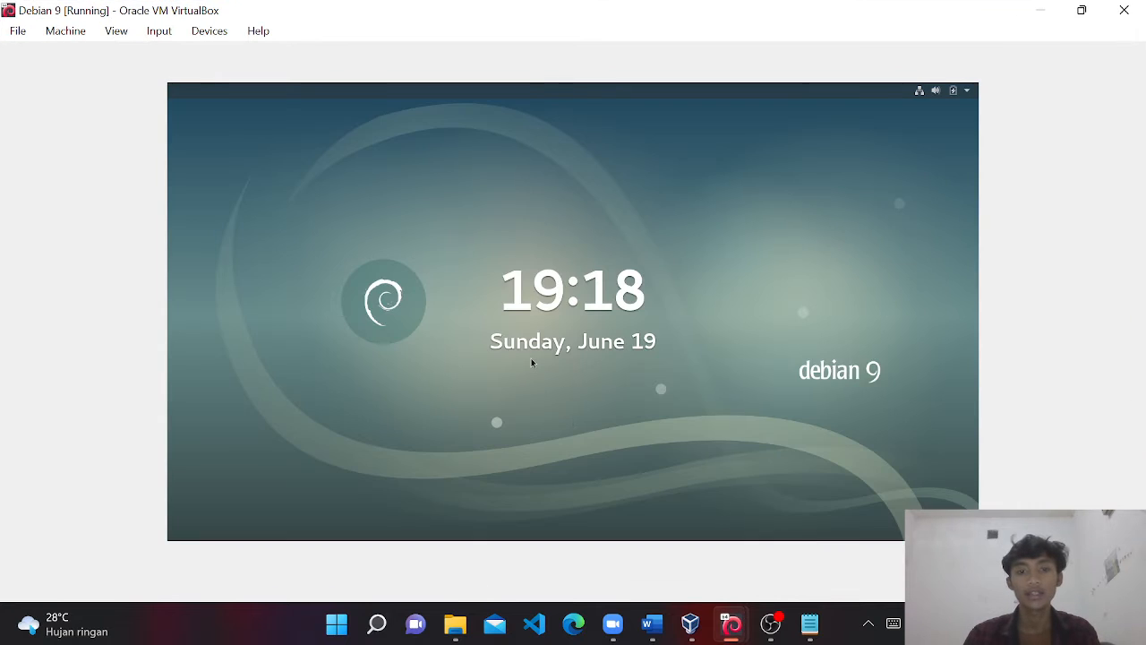
click(532, 360)
text(****)
key(Return)
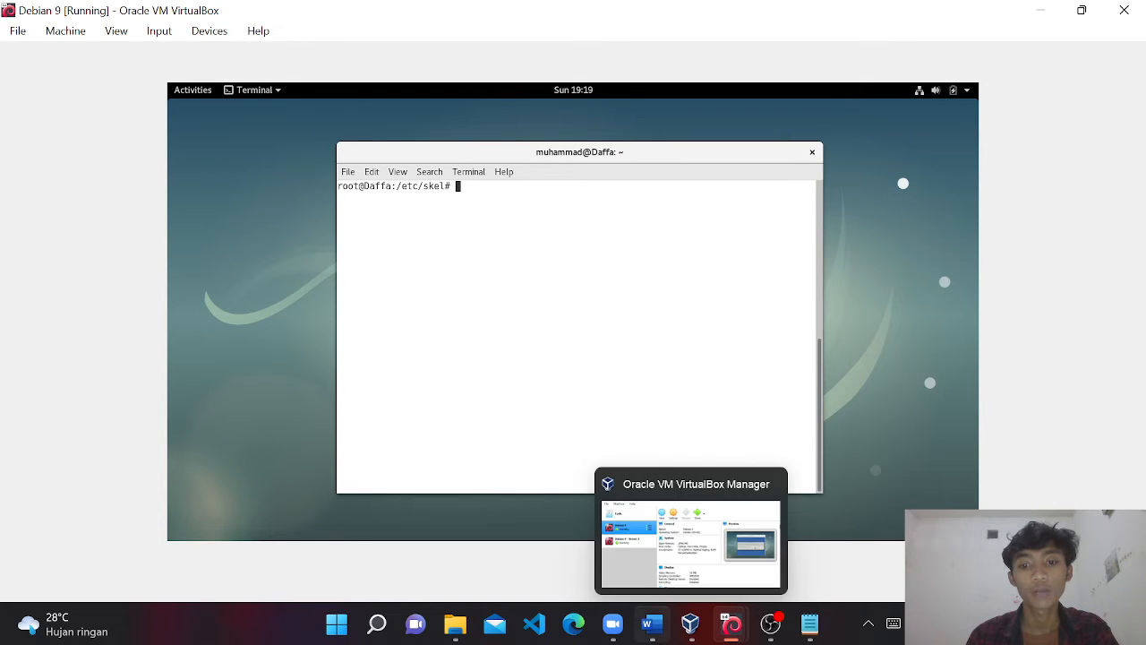
click(694, 627)
click(732, 624)
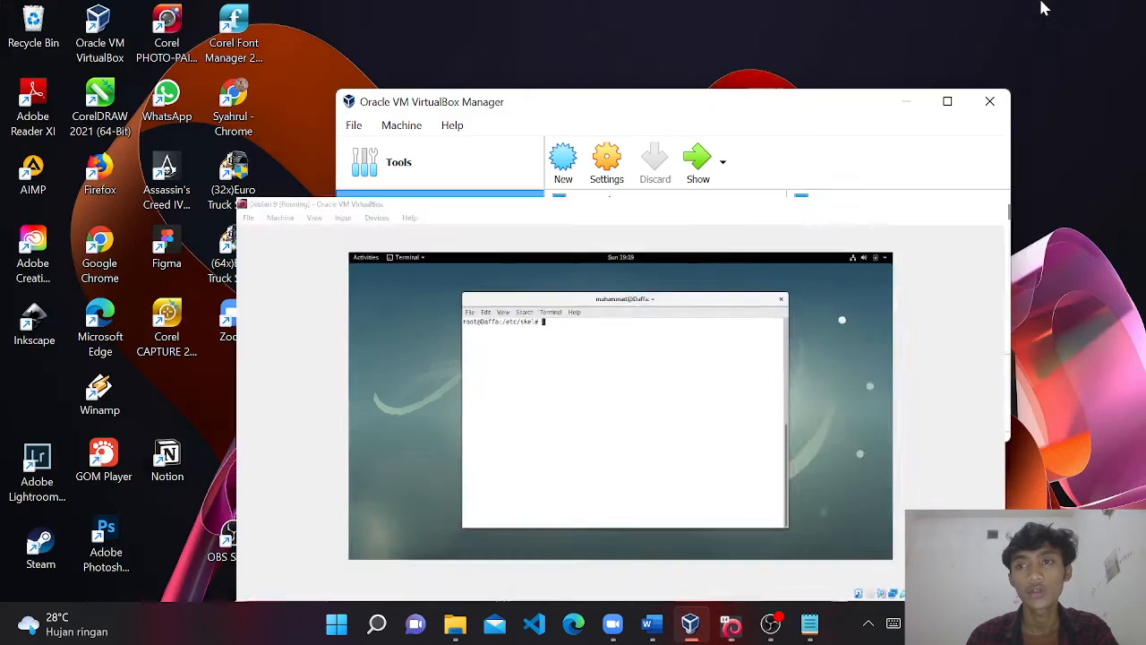
click(609, 165)
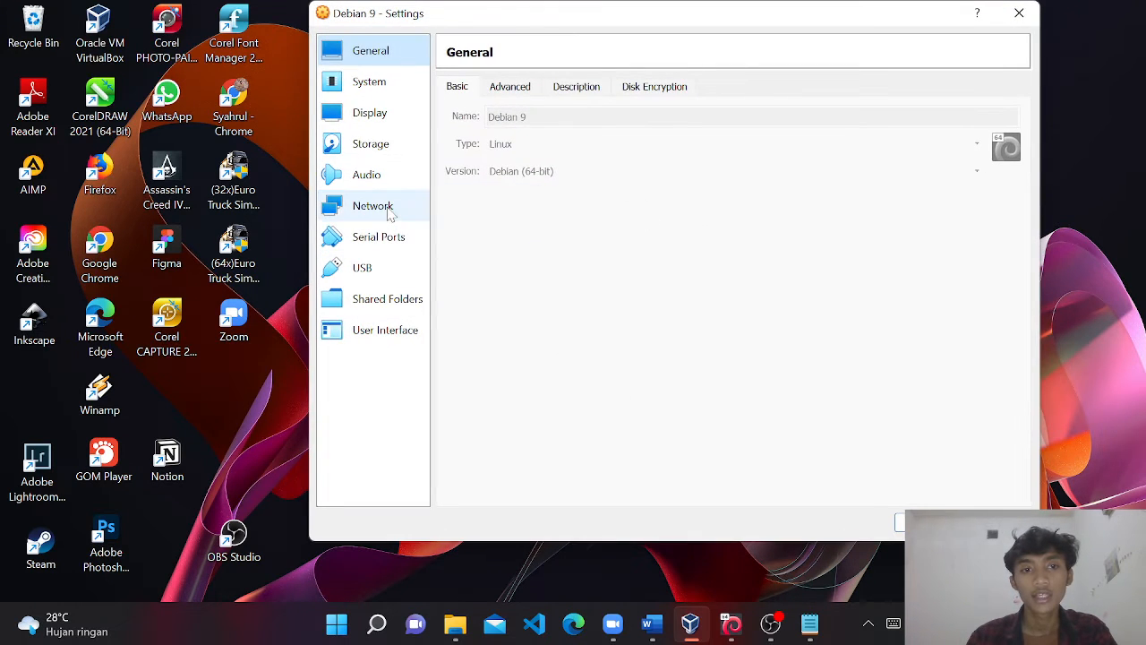
click(371, 207)
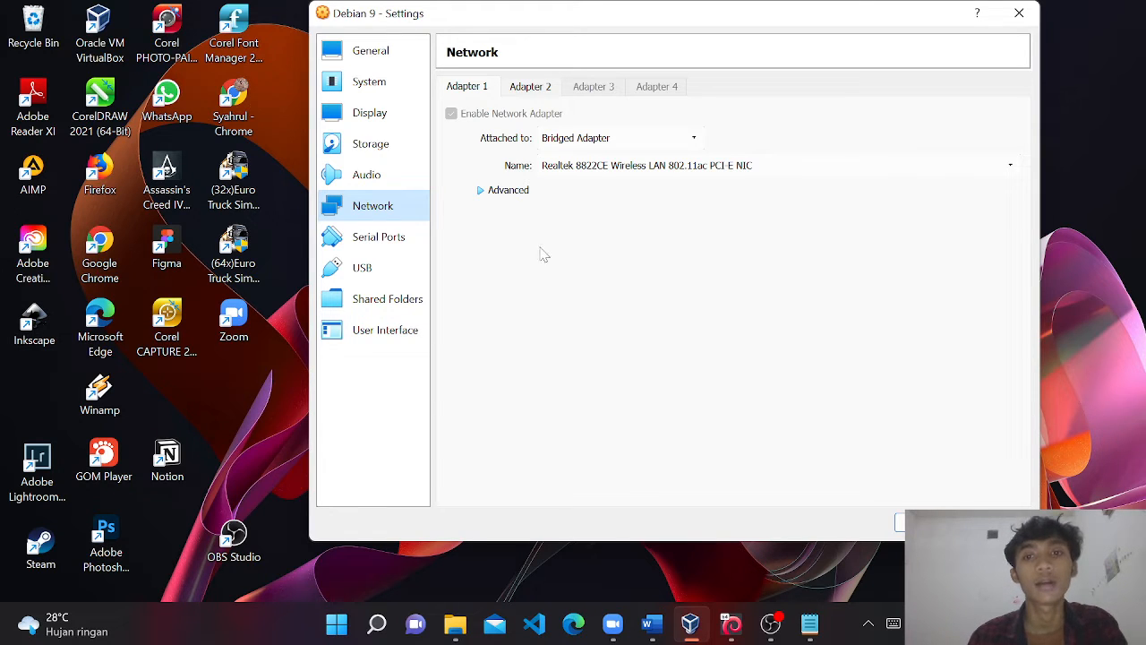
click(545, 88)
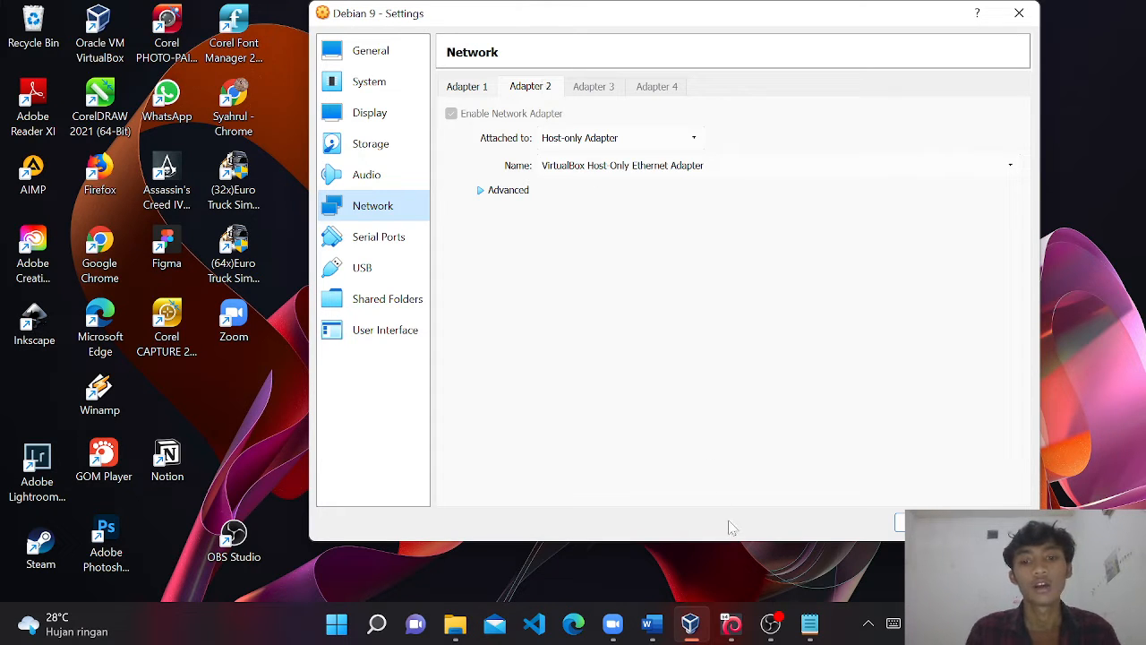
mouse_move(731, 624)
click(678, 564)
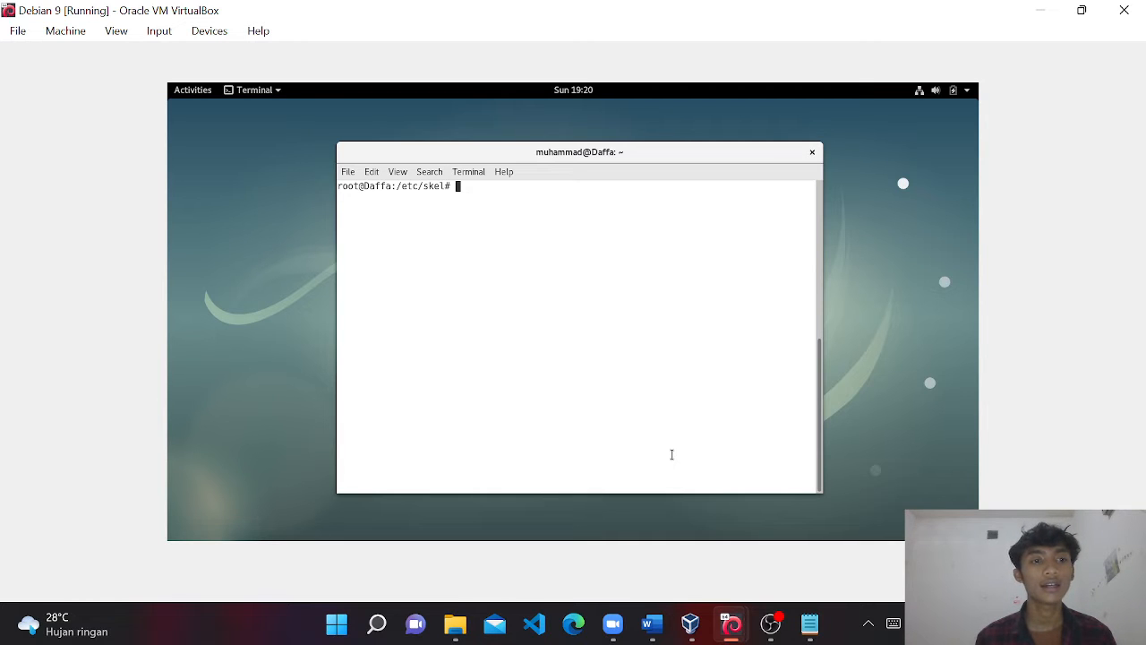
Open /etc/apt/sources.list in nano, review the stretch, stretch-updates and security lines, then exit.
text(nano)
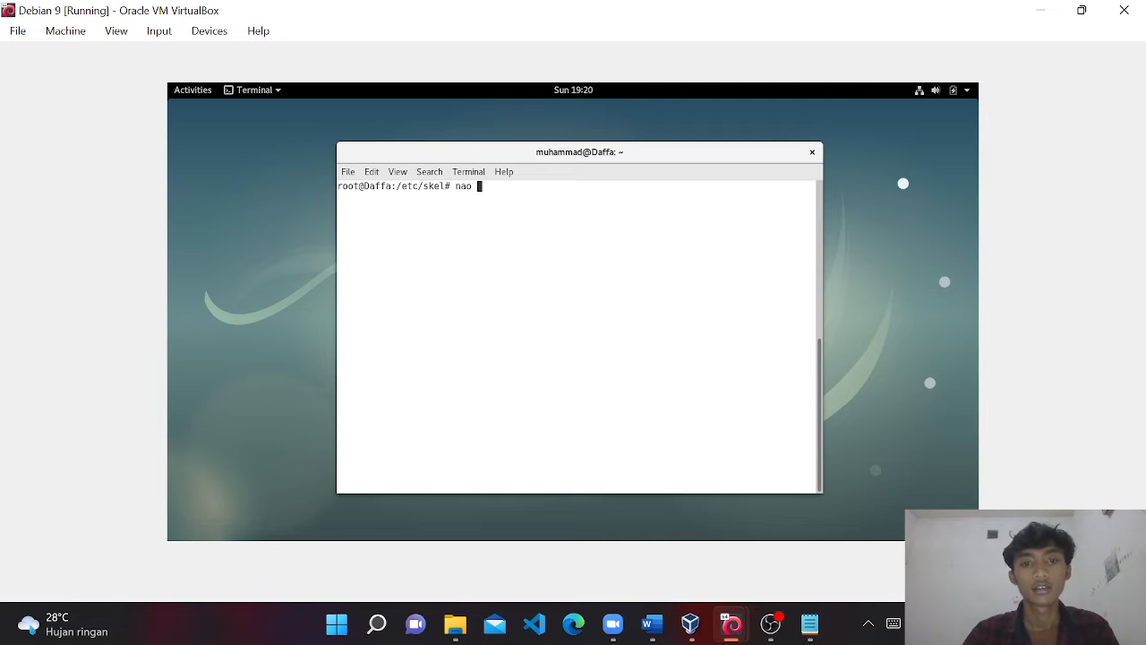
text( /)
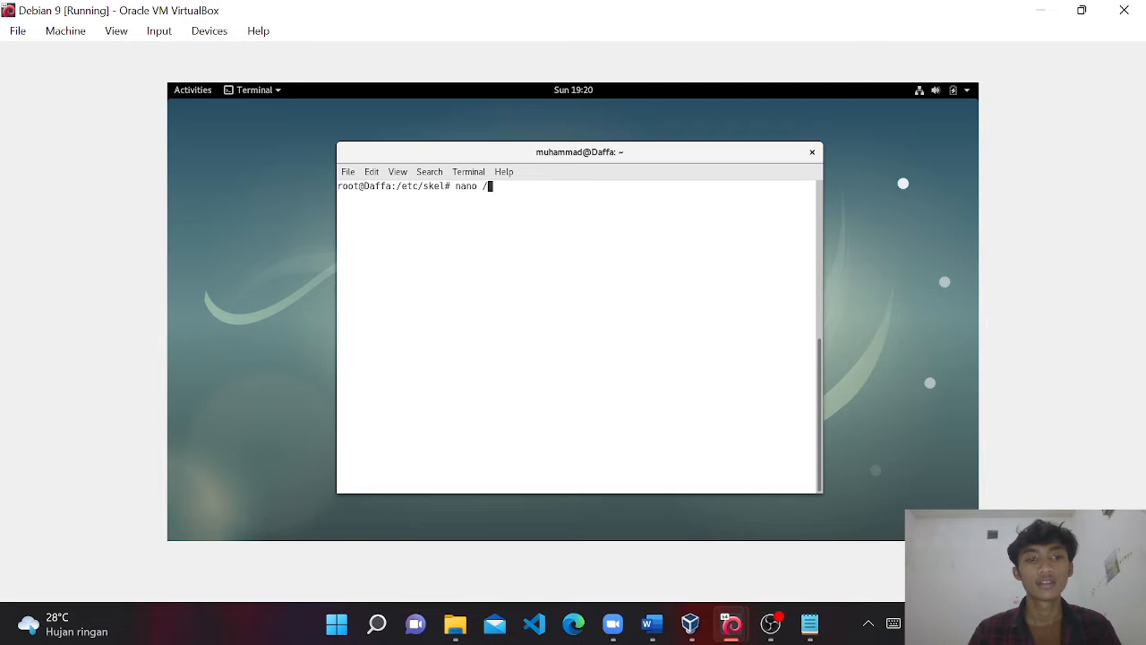
text(etc/)
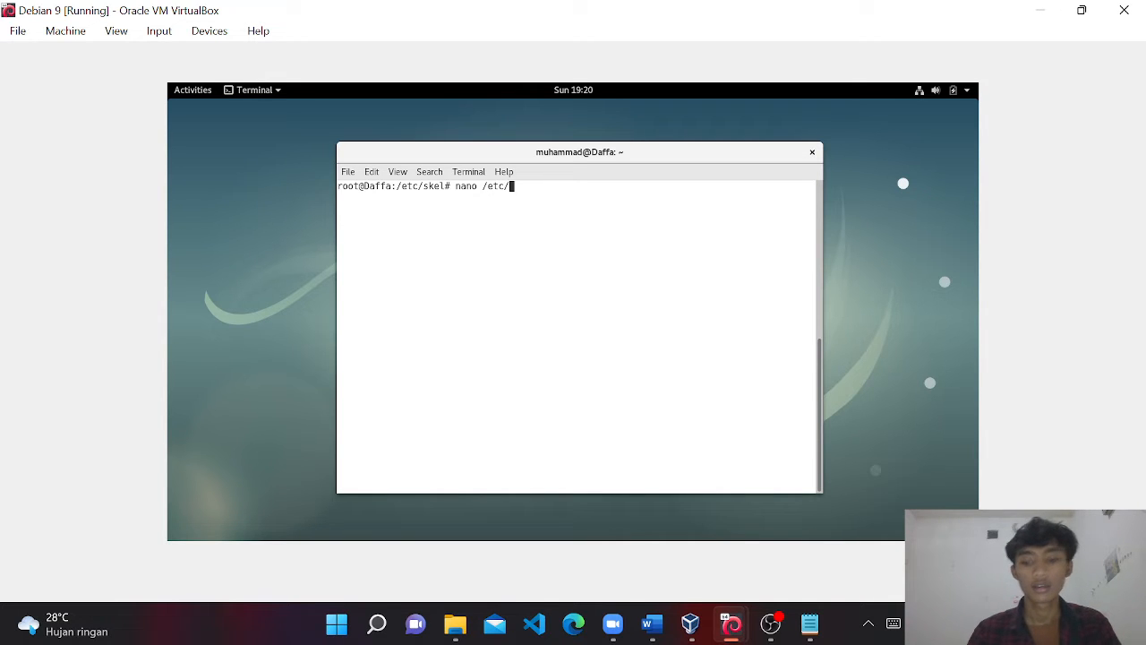
text(apt/)
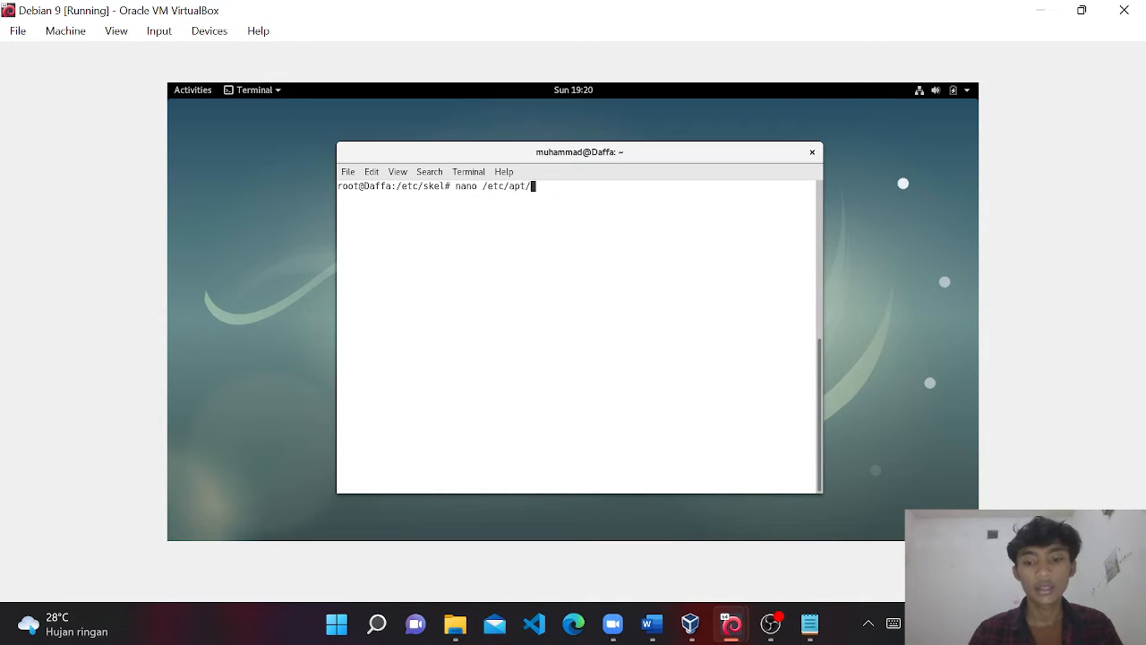
text(sources.list)
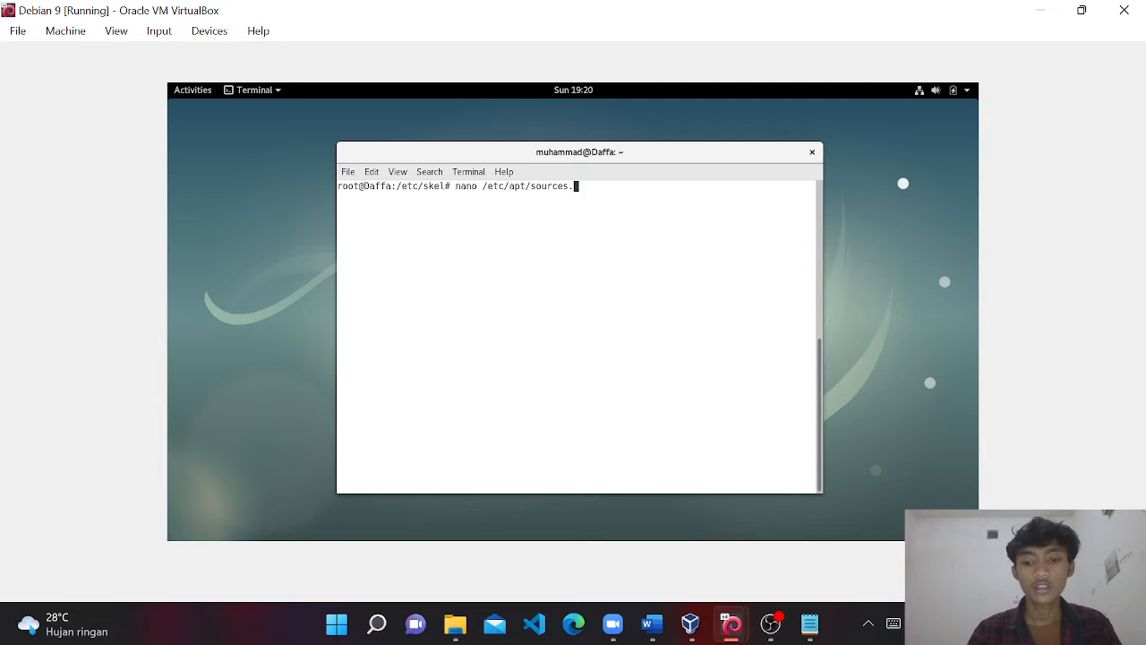
key(Return)
key(Down)
key(Down)
key(Down)
key(Down)
key(Down)
key(Down)
key(Down)
key(Down)
key(Down)
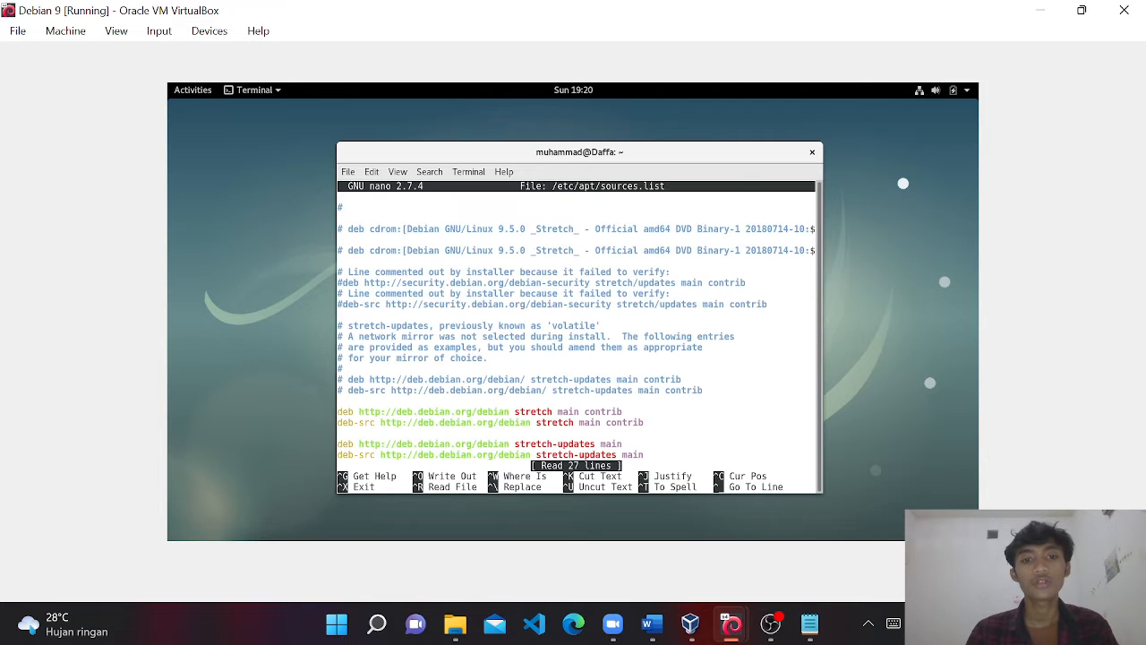
key(Down)
key(Down)
key(Down)
key(Down)
key(Down)
key(Down)
key(Down)
key(Down)
key(Down)
key(Down)
key(Down)
key(Down)
key(Down)
key(Down)
key(Down)
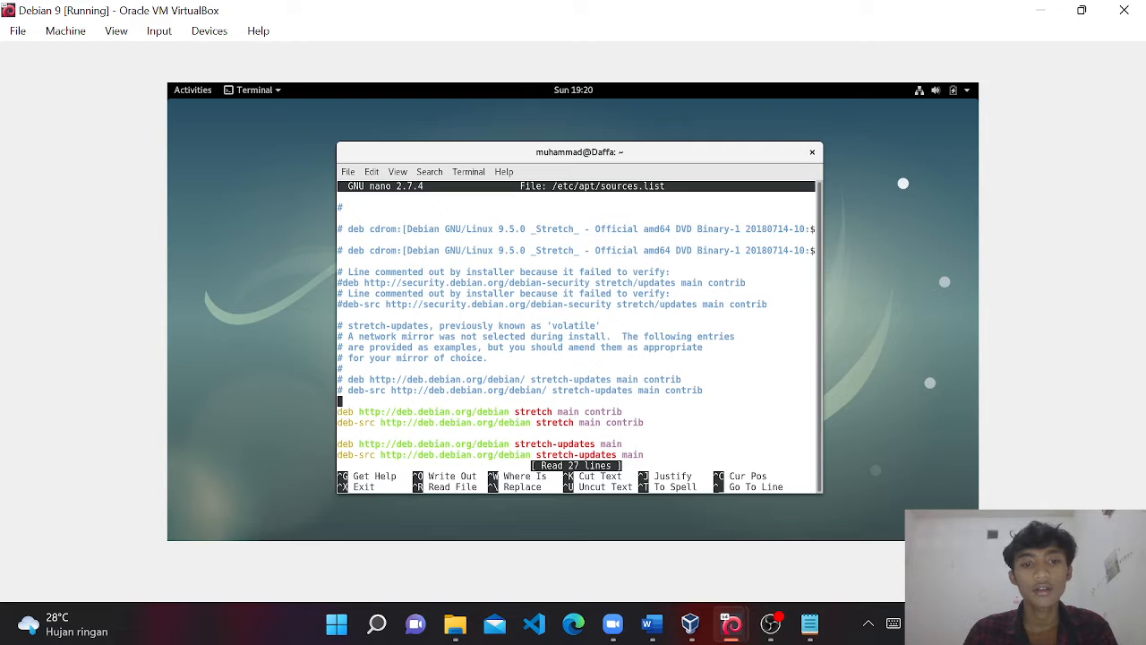
key(Down)
key(Down)
key(Down)
key(Down)
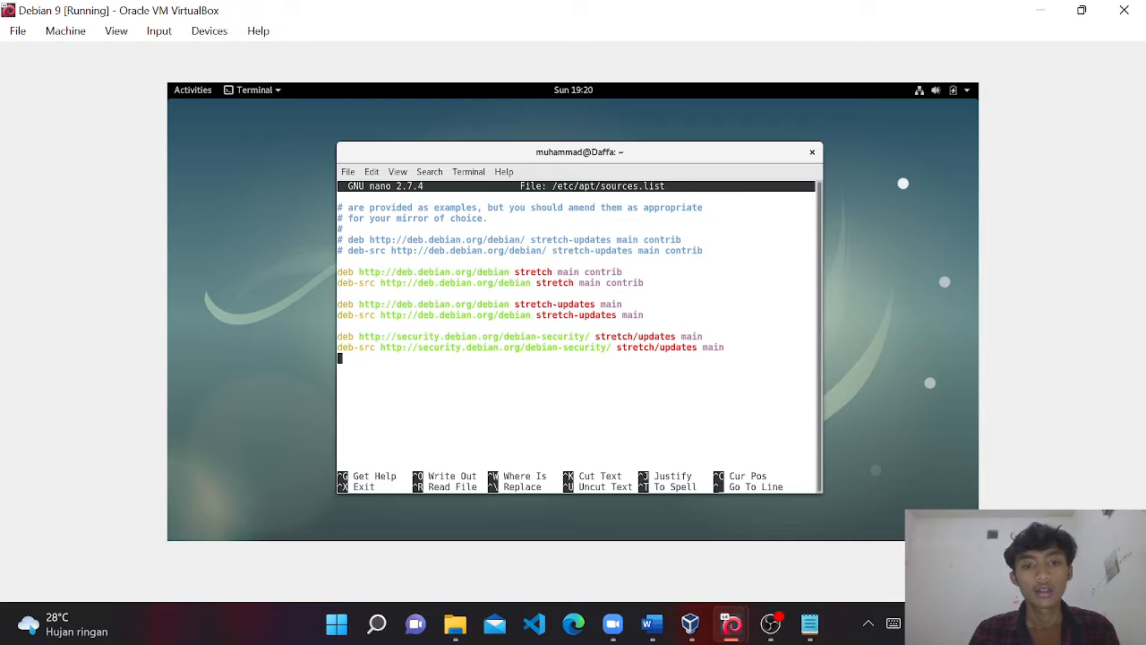
key(ctrl+x)
Run 'apt install net-tools', which reports net-tools is already the newest version.
text(apt)
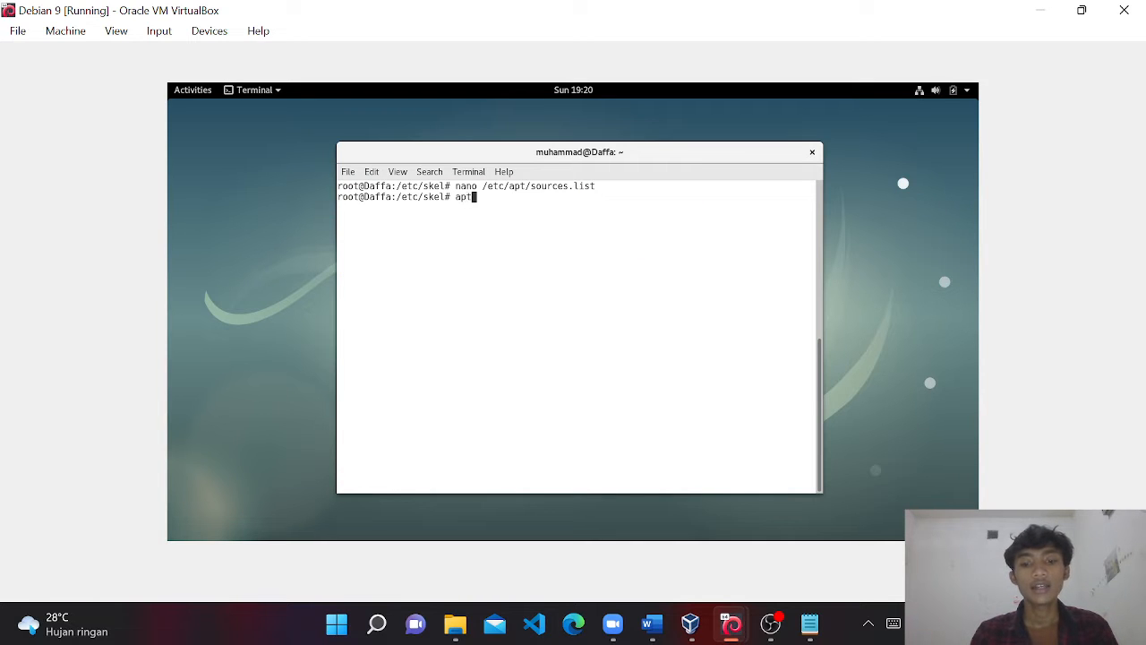
text( updat)
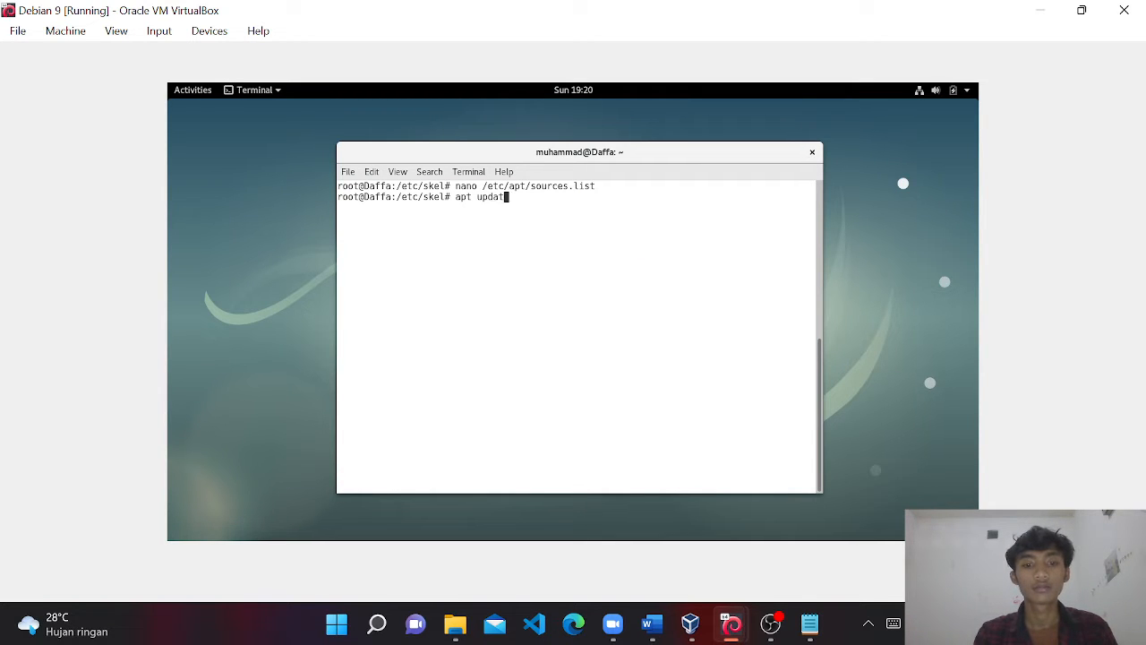
text(e)
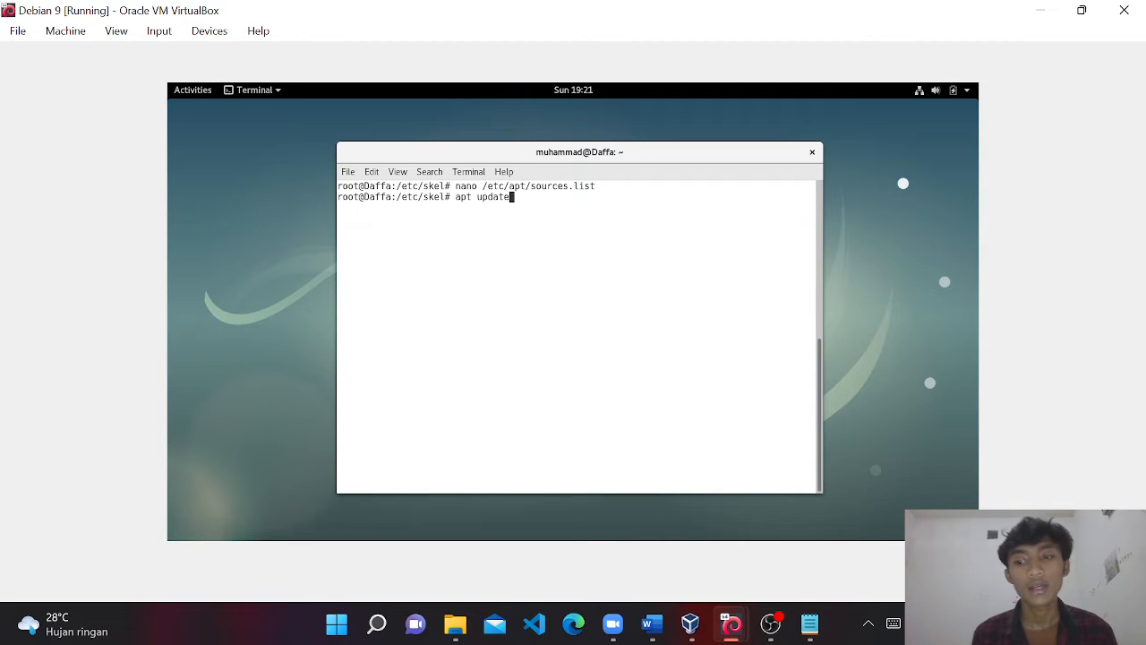
key(BackSpace)
key(BackSpace)
key(BackSpace)
key(BackSpace)
key(BackSpace)
key(BackSpace)
key(BackSpace)
key(BackSpace)
key(BackSpace)
key(BackSpace)
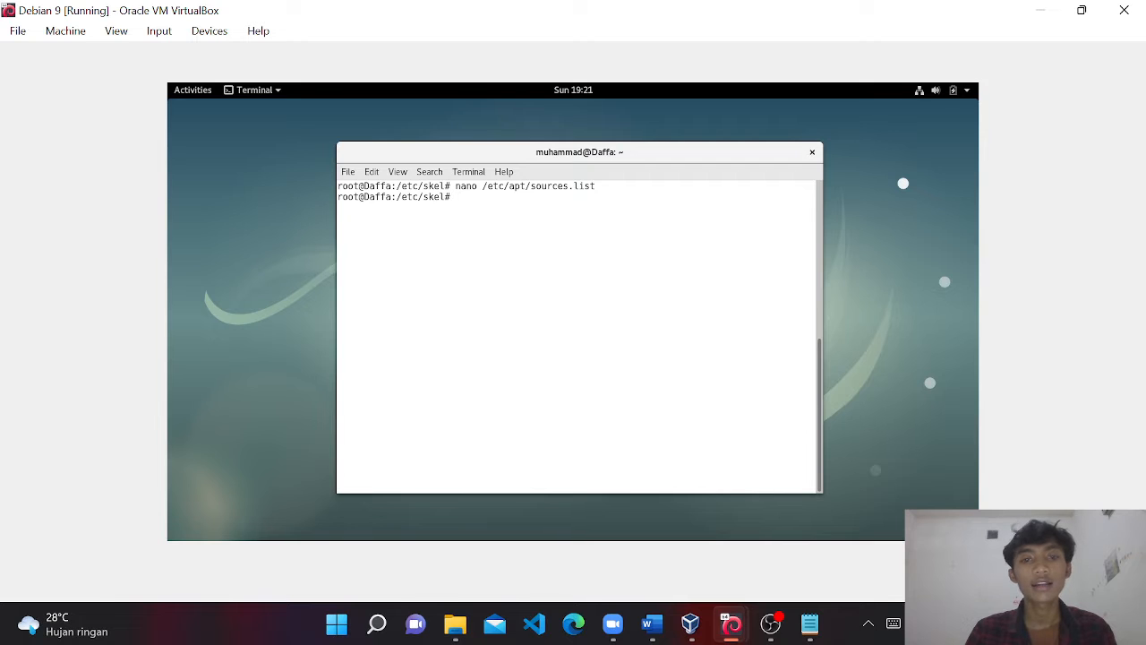
text(ap)
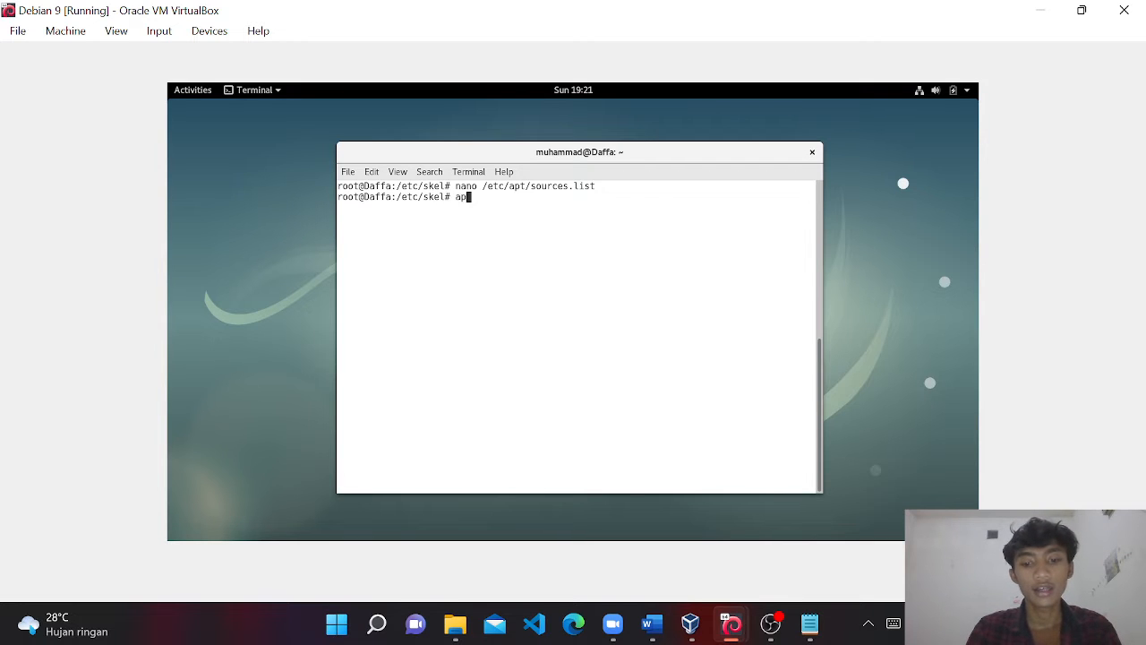
text(t install)
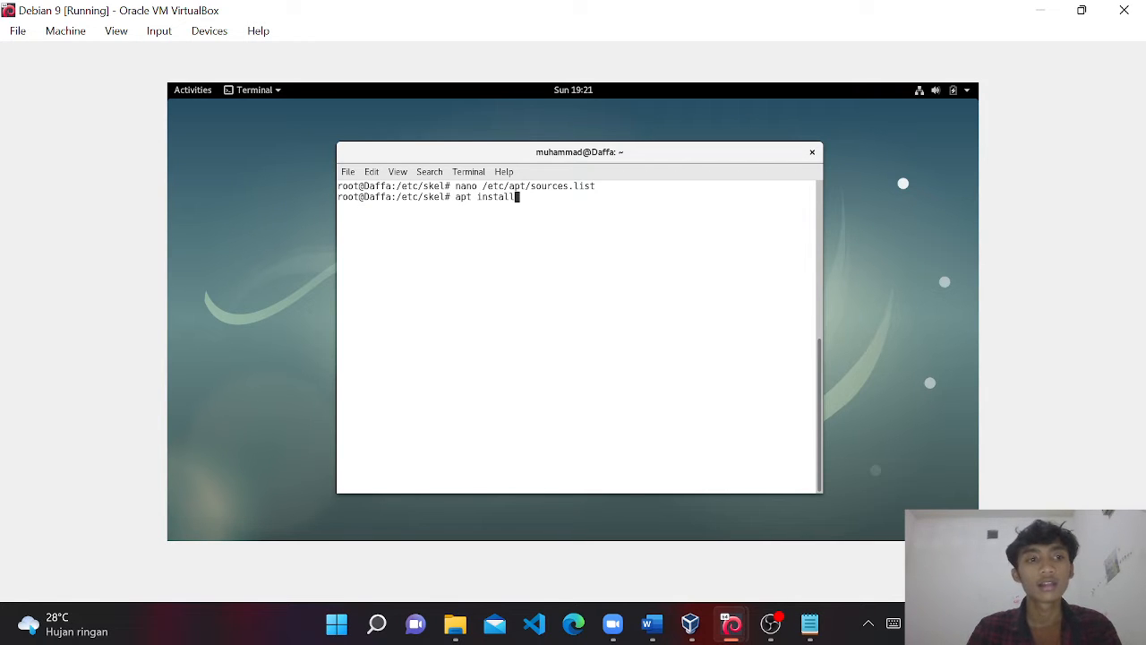
text( net-tools)
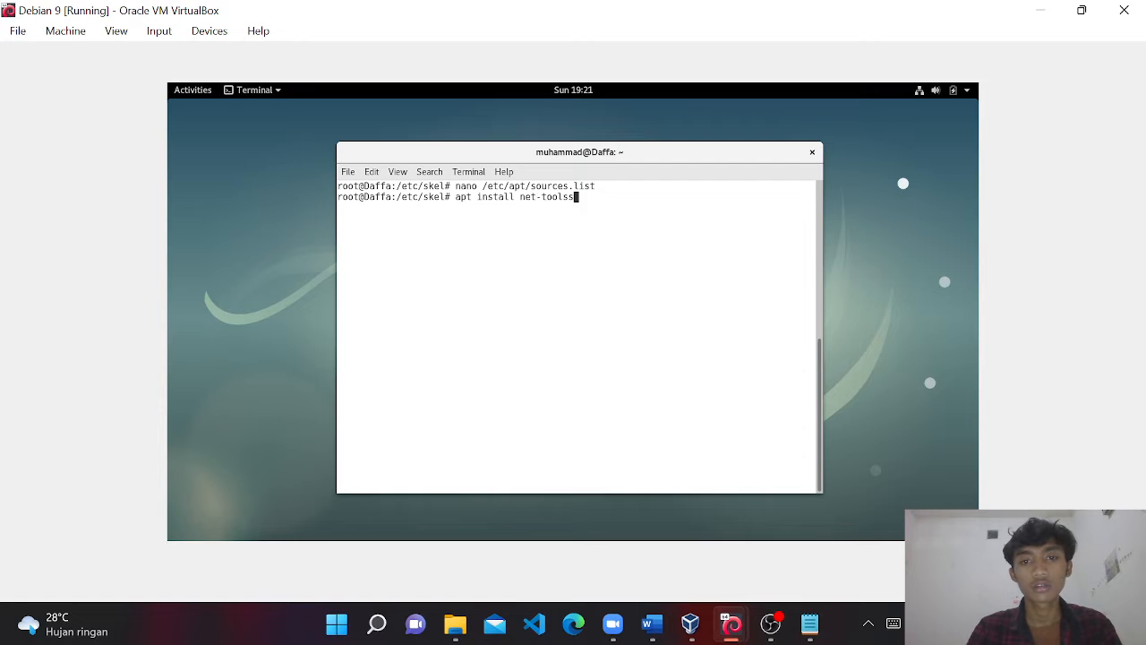
key(Return)
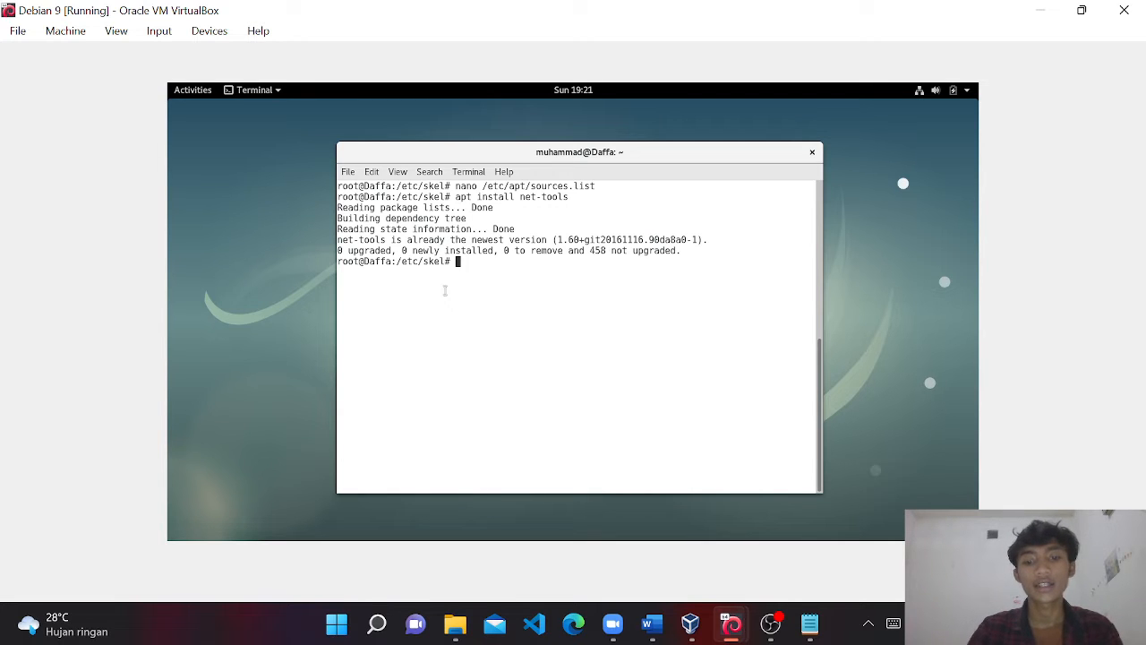
text(nano /etc)
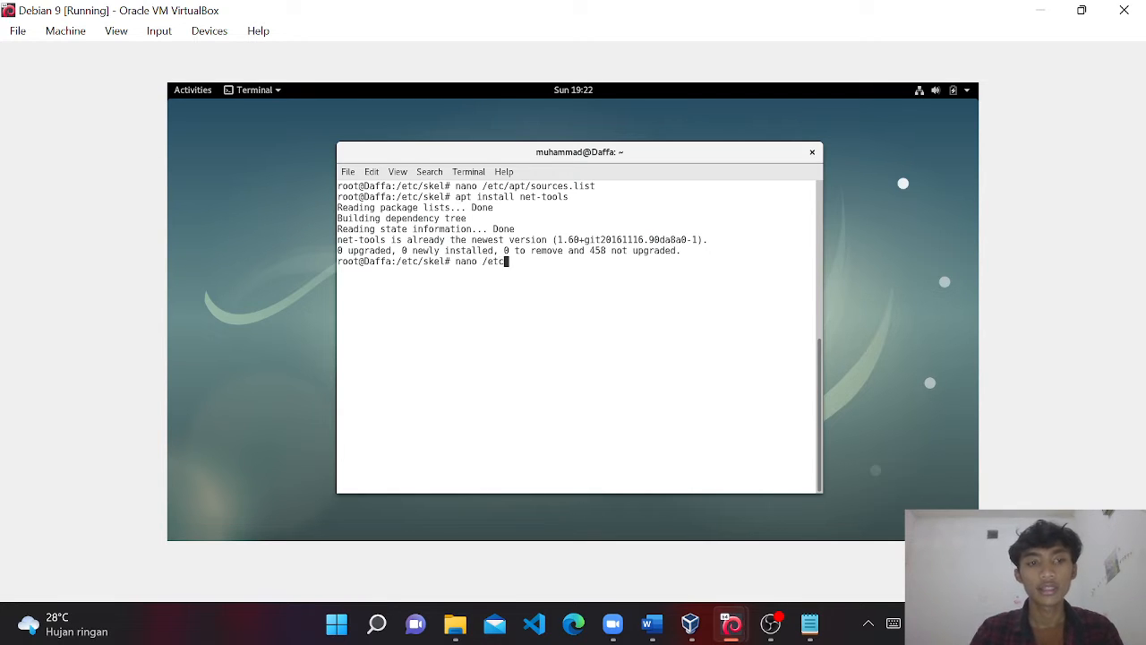
text(/network)
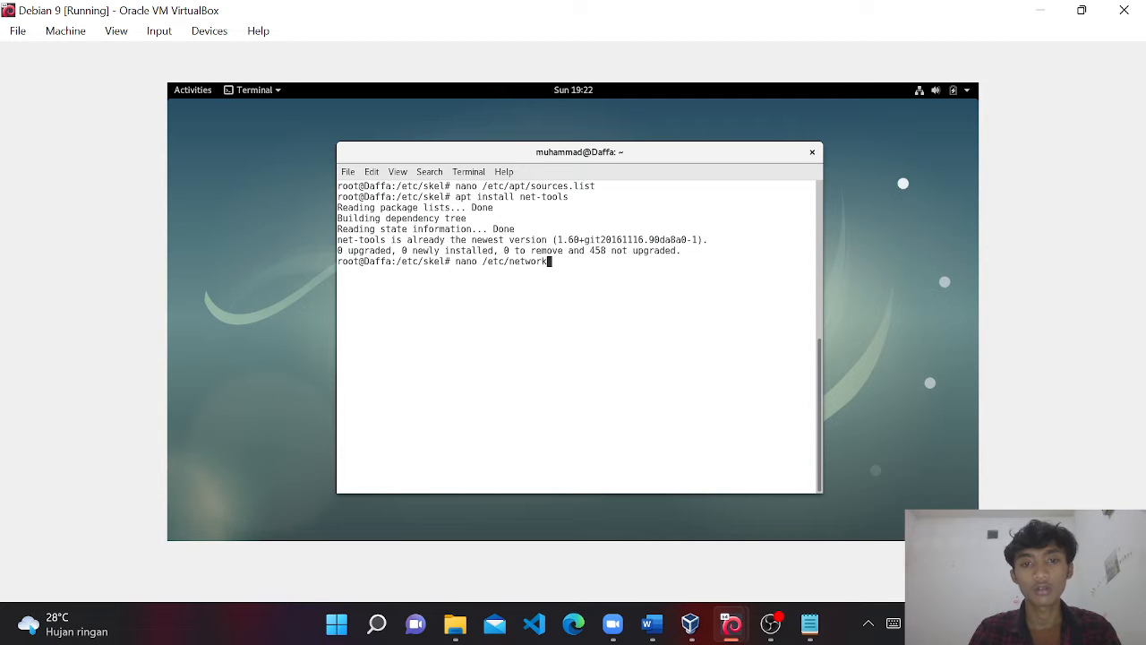
text(/interfaces)
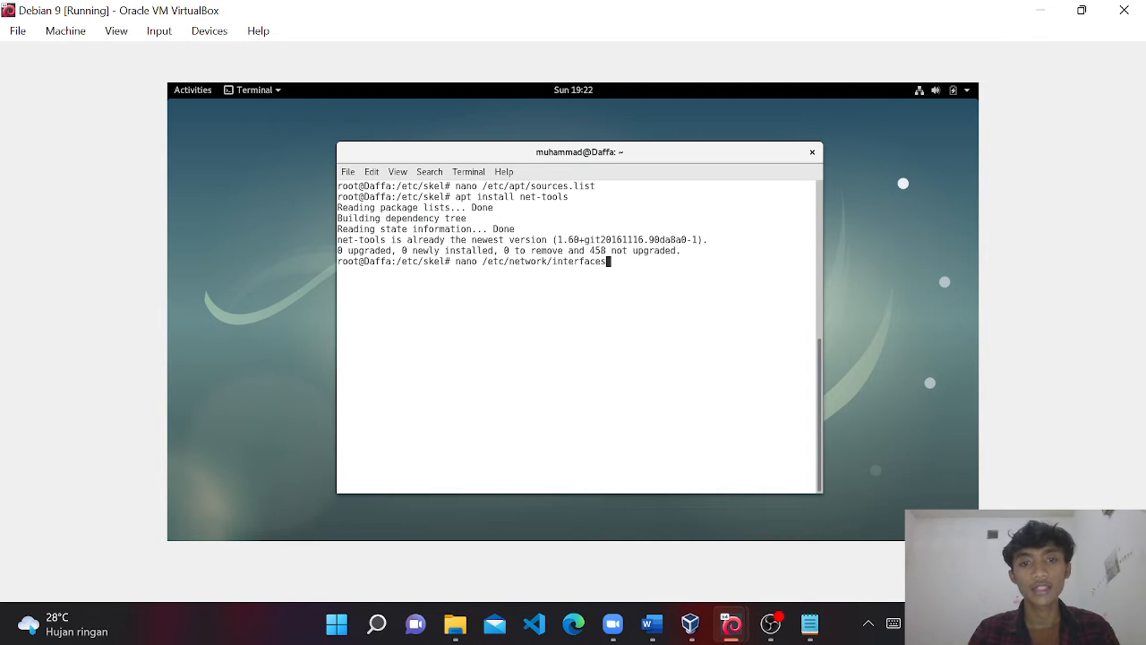
key(Return)
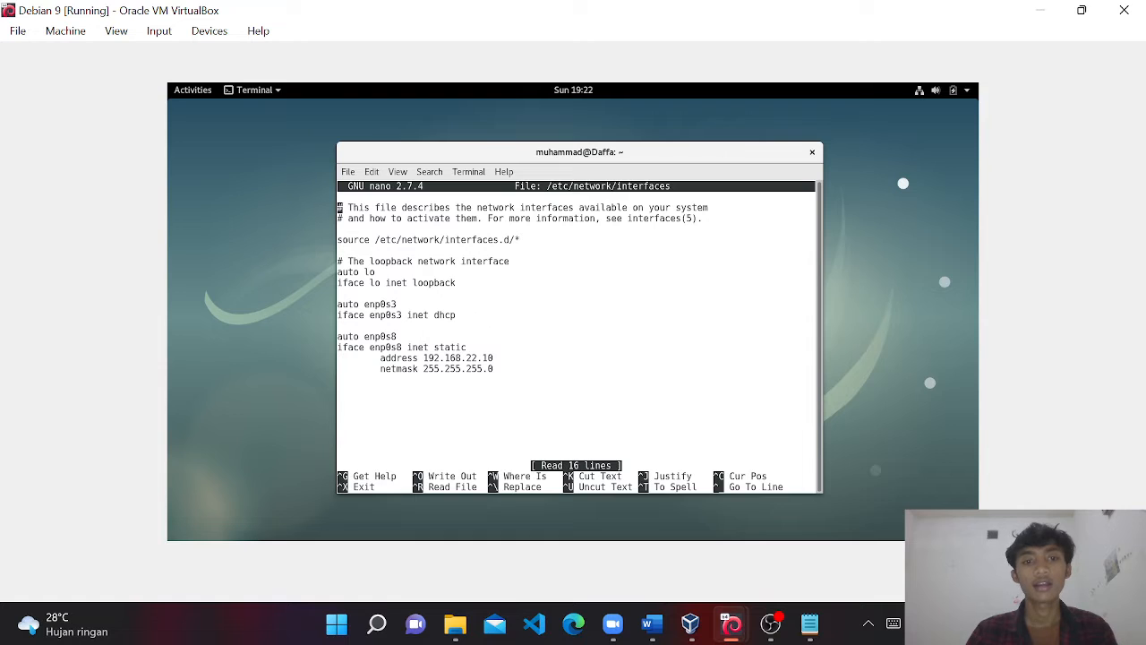
key(Down)
key(Down)
key(Down)
key(Down)
key(Down)
key(Down)
key(Down)
key(Down)
key(Down)
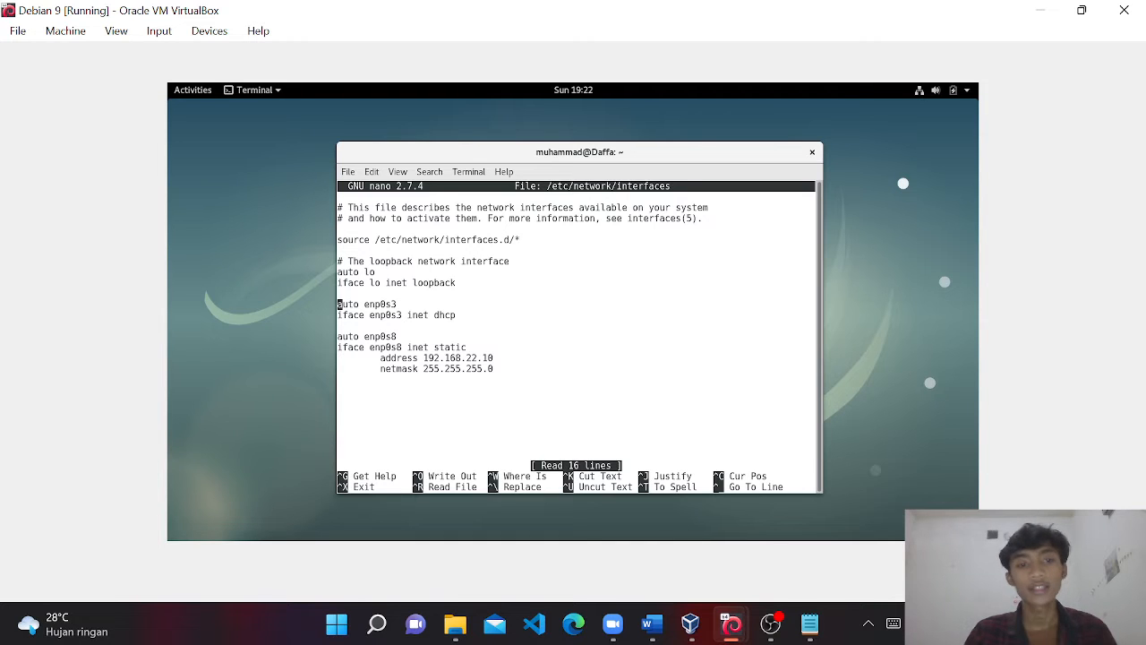
key(Down)
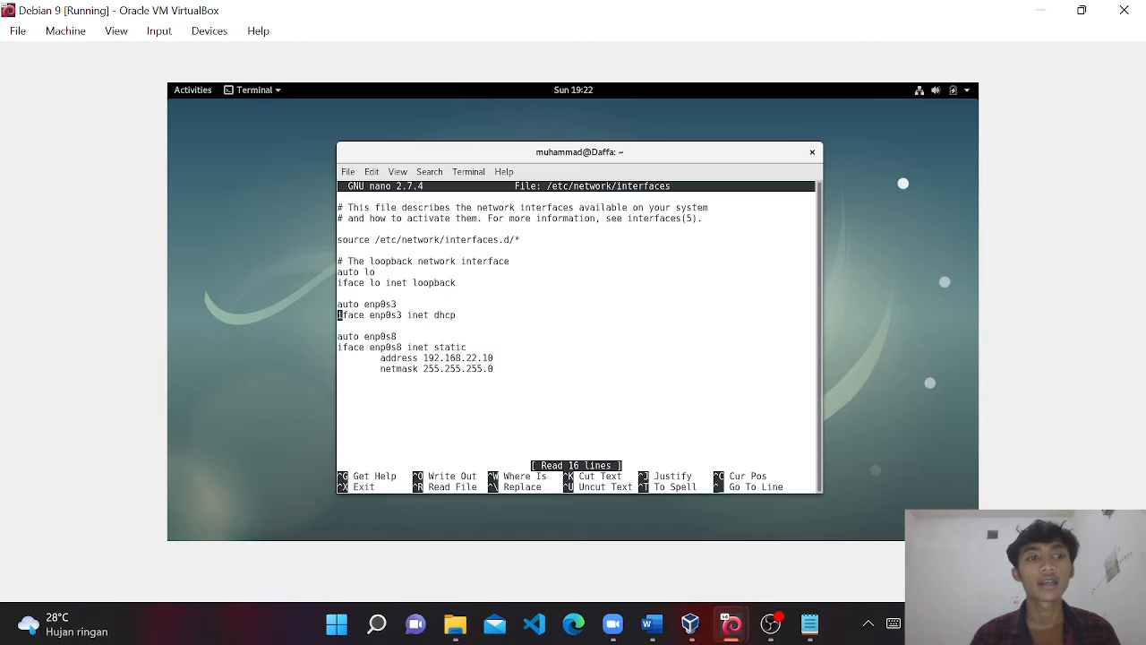
key(Down)
key(Down)
key(Down)
key(Down)
key(Down)
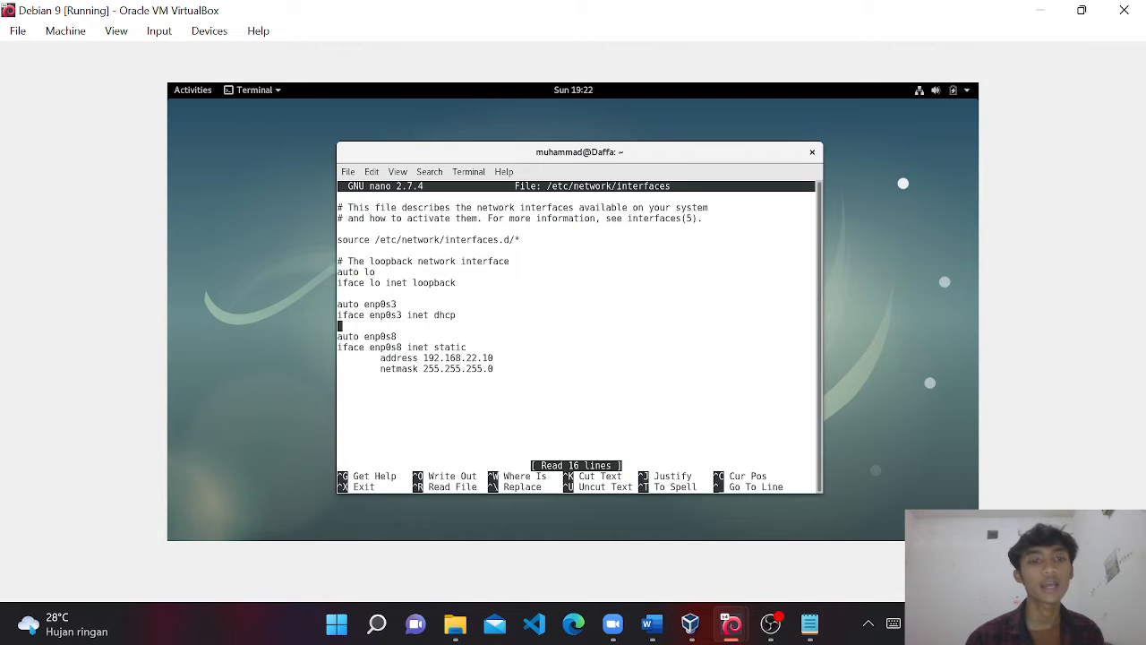
key(Left)
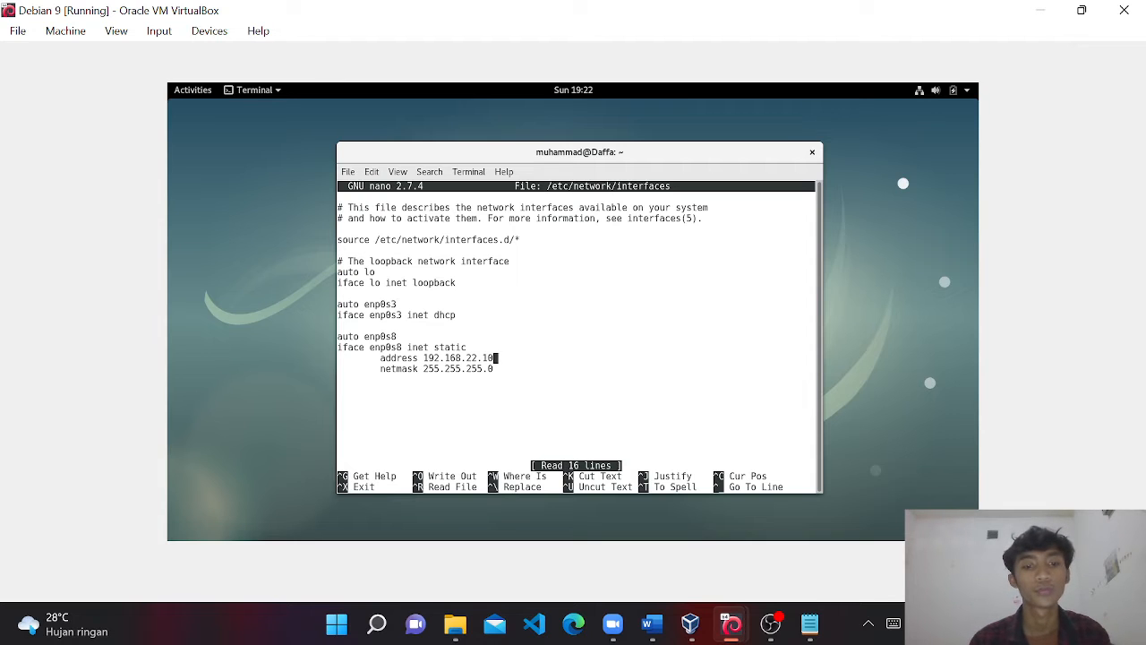
key(ctrl+x)
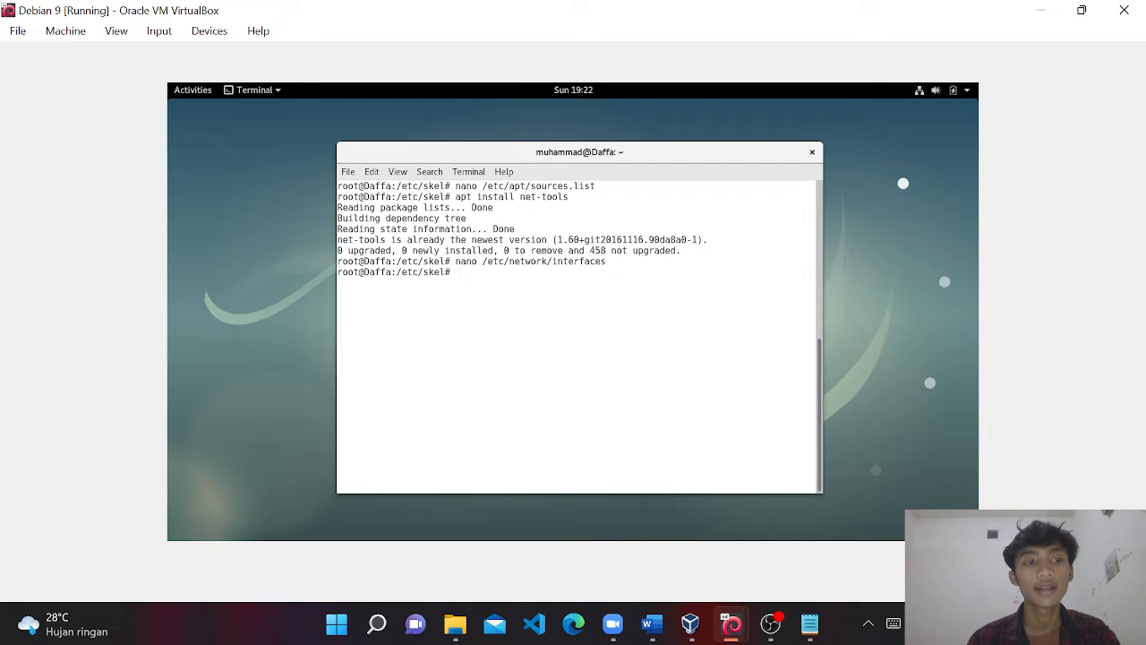
Run 'apt install bind9', which reports bind9 1:9.10.3 is already the newest version.
text(apt insta)
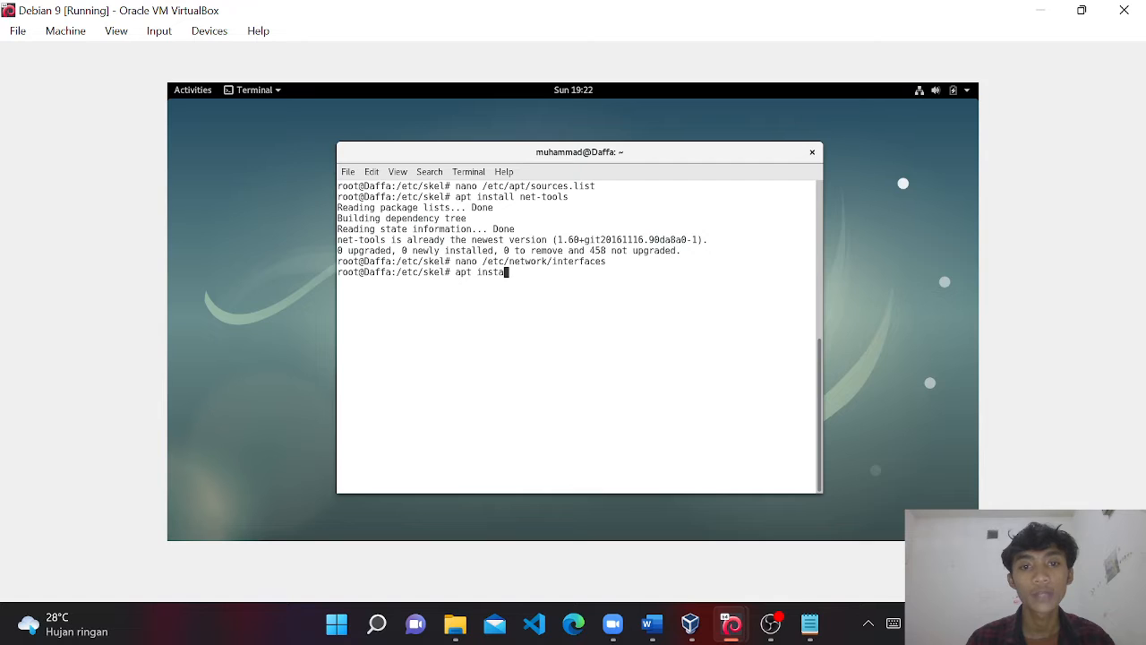
text(ll bin)
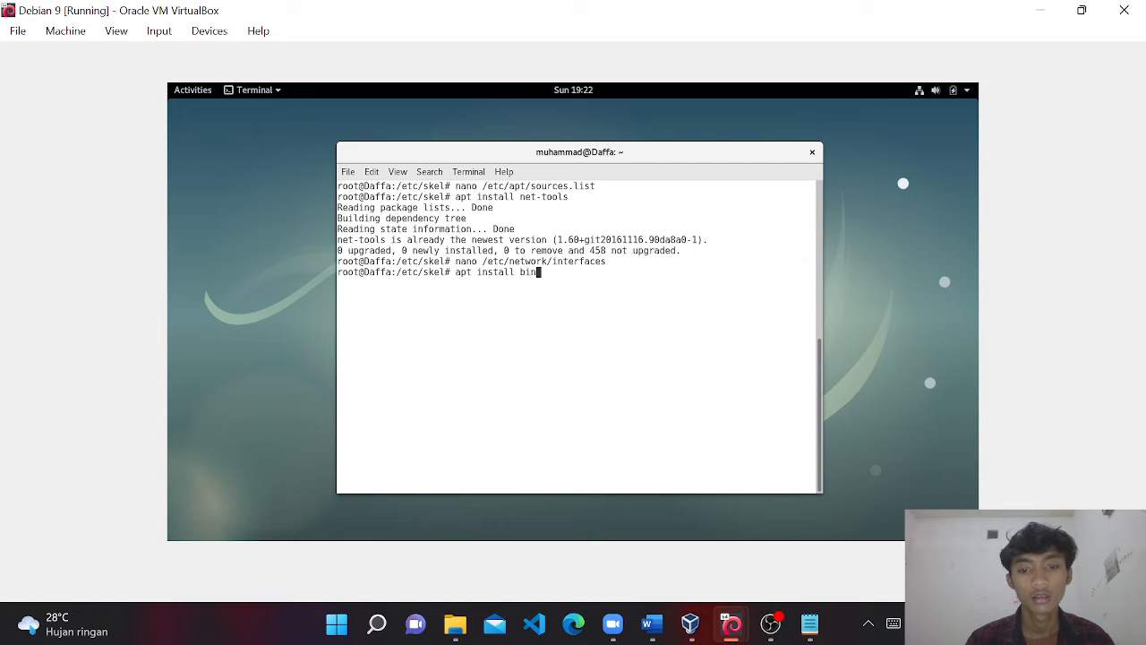
text(d9)
key(Return)
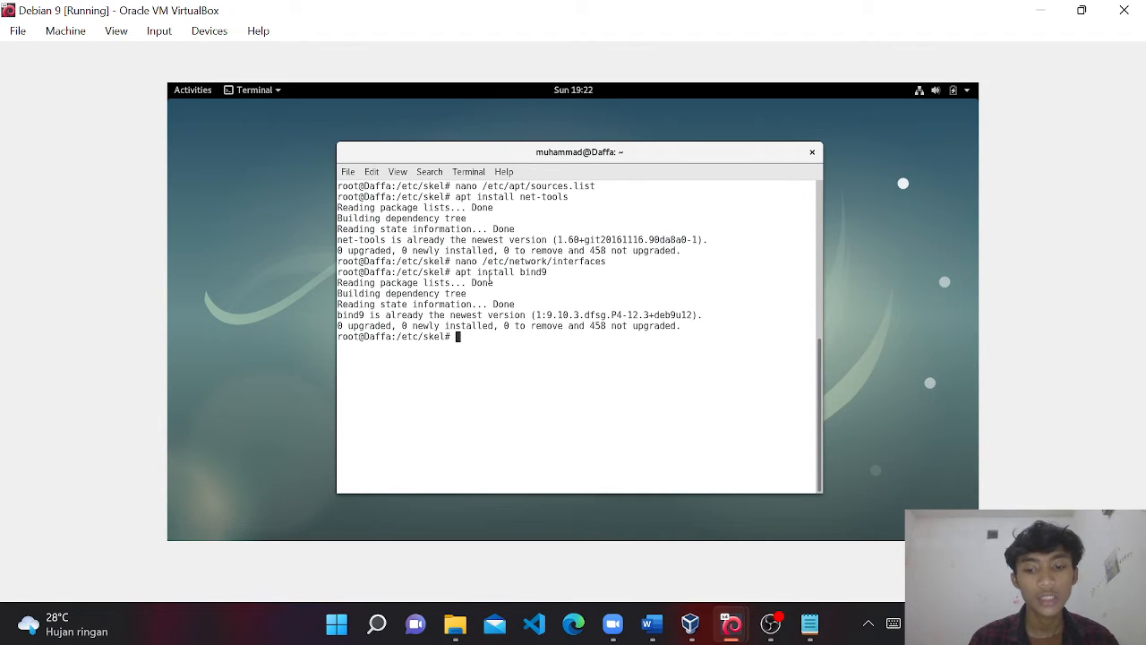
text(cp db.)
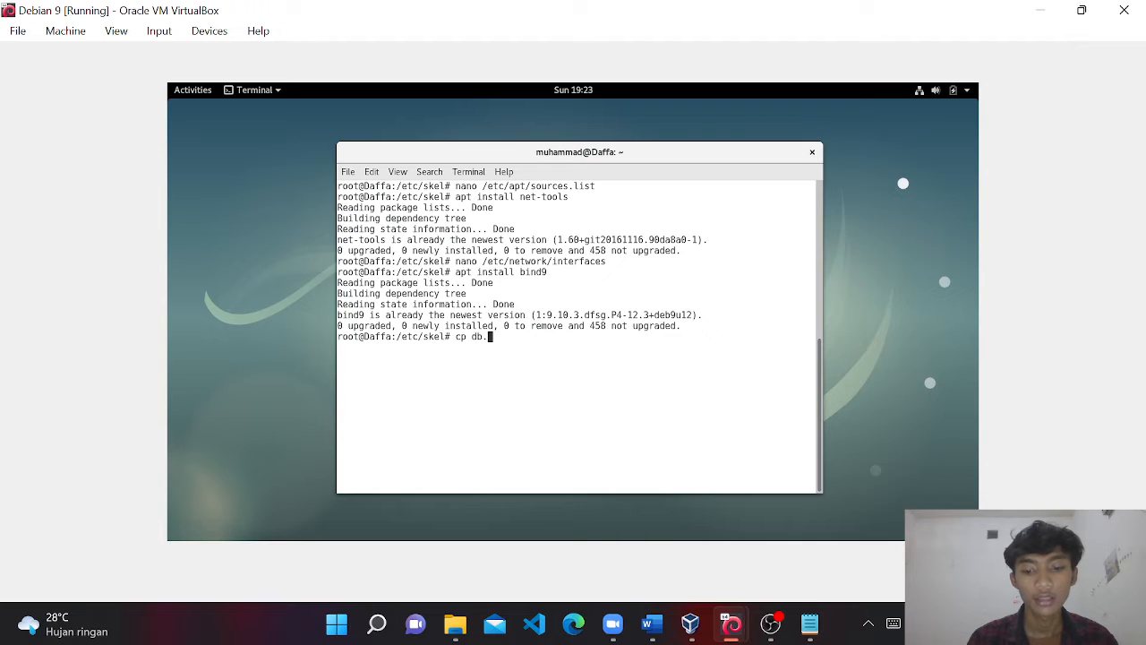
text(local )
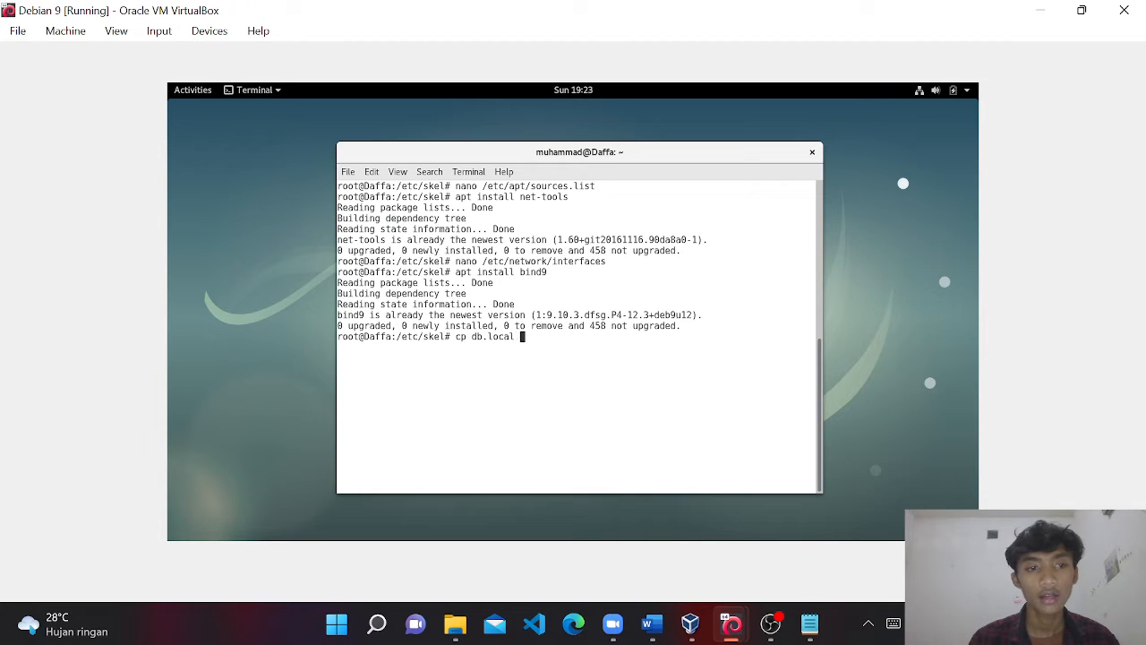
text(db.daffa)
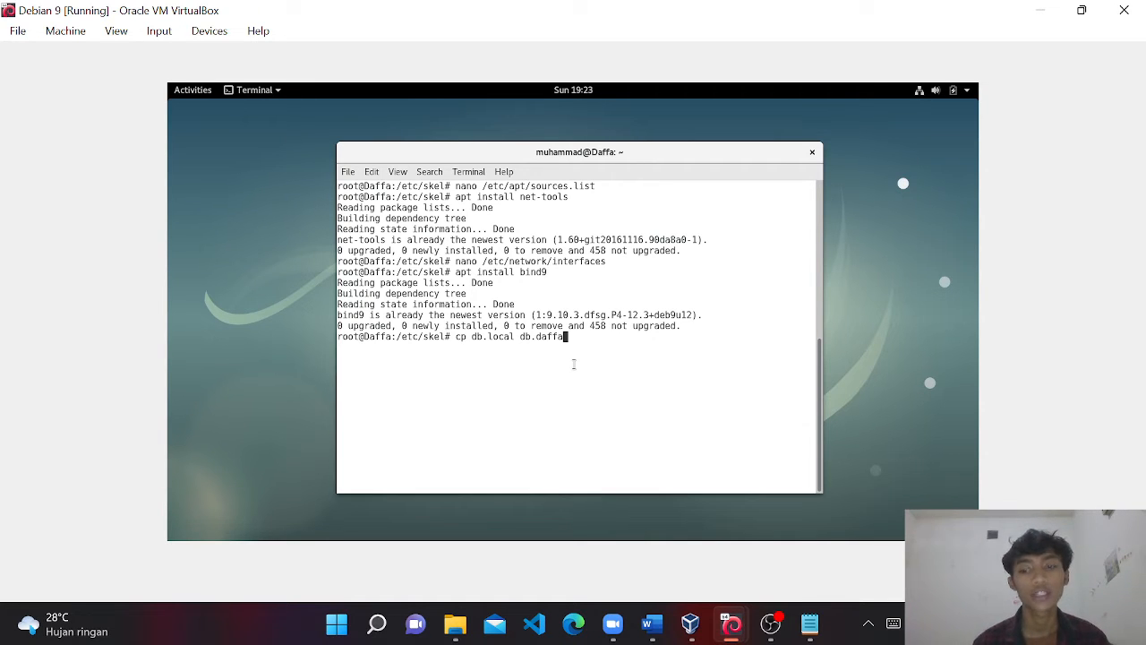
key(BackSpace)
key(BackSpace)
key(BackSpace)
key(BackSpace)
key(BackSpace)
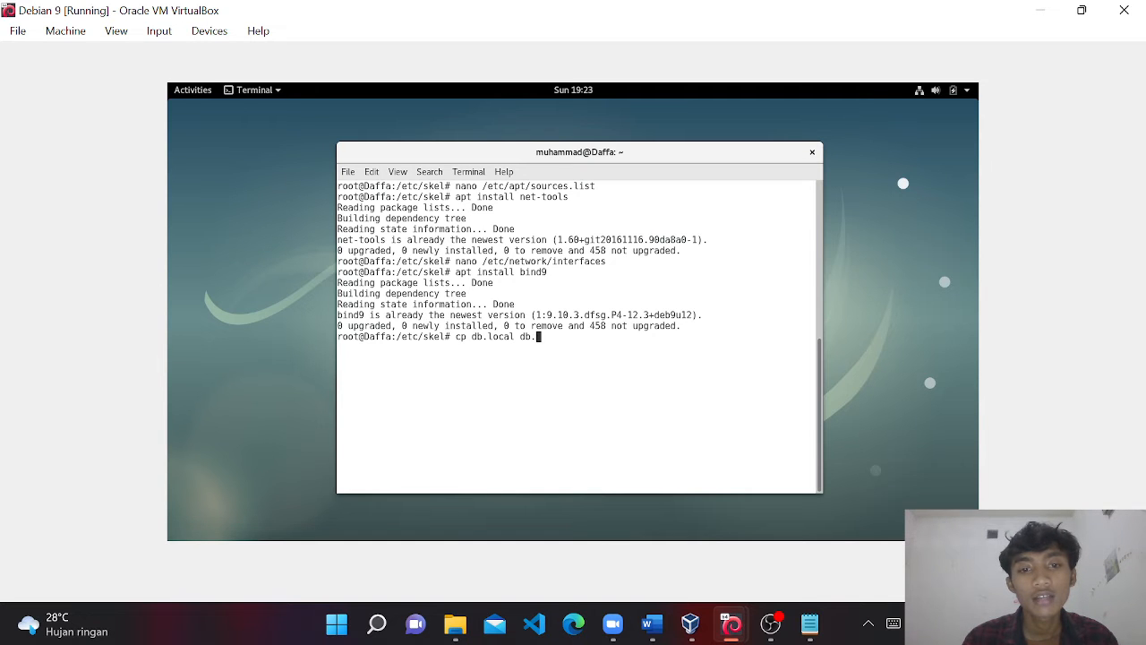
text(saddin)
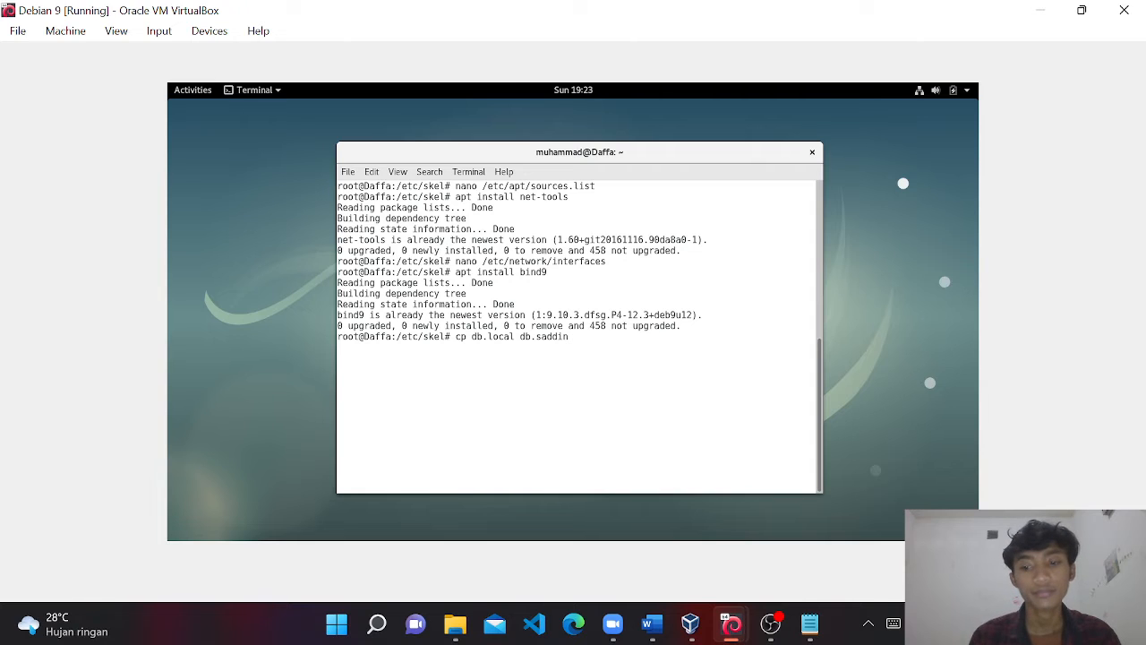
key(BackSpace)
key(BackSpace)
key(BackSpace)
key(BackSpace)
key(BackSpace)
key(BackSpace)
key(BackSpace)
key(BackSpace)
key(BackSpace)
key(BackSpace)
key(BackSpace)
key(BackSpace)
key(BackSpace)
key(BackSpace)
key(BackSpace)
key(BackSpace)
key(BackSpace)
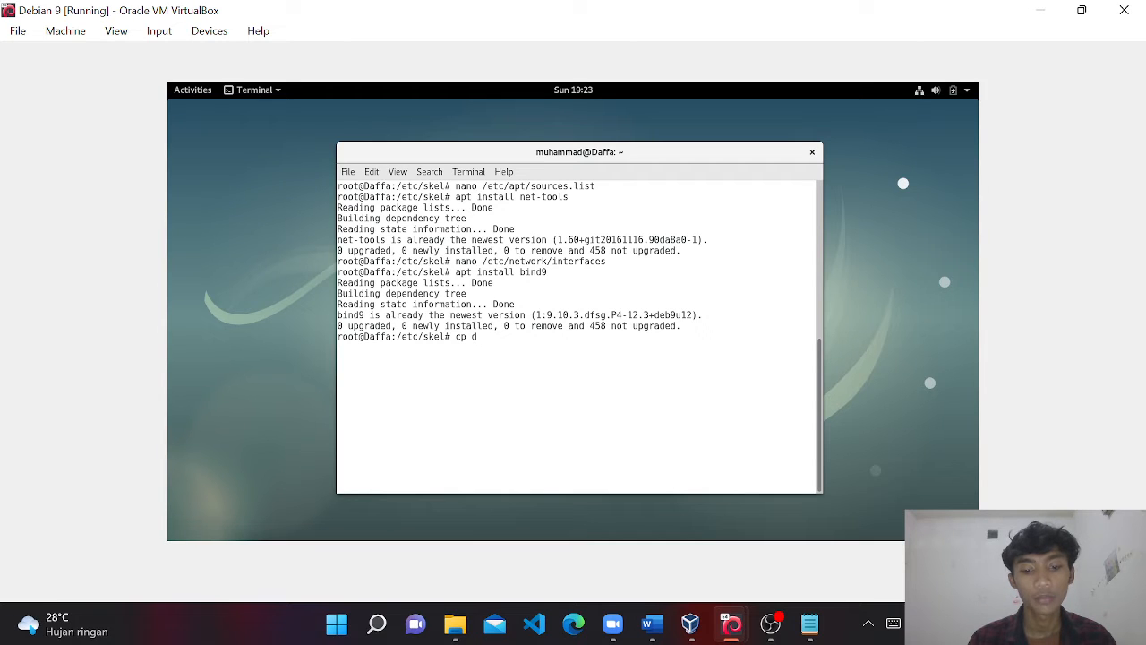
text(b.127 )
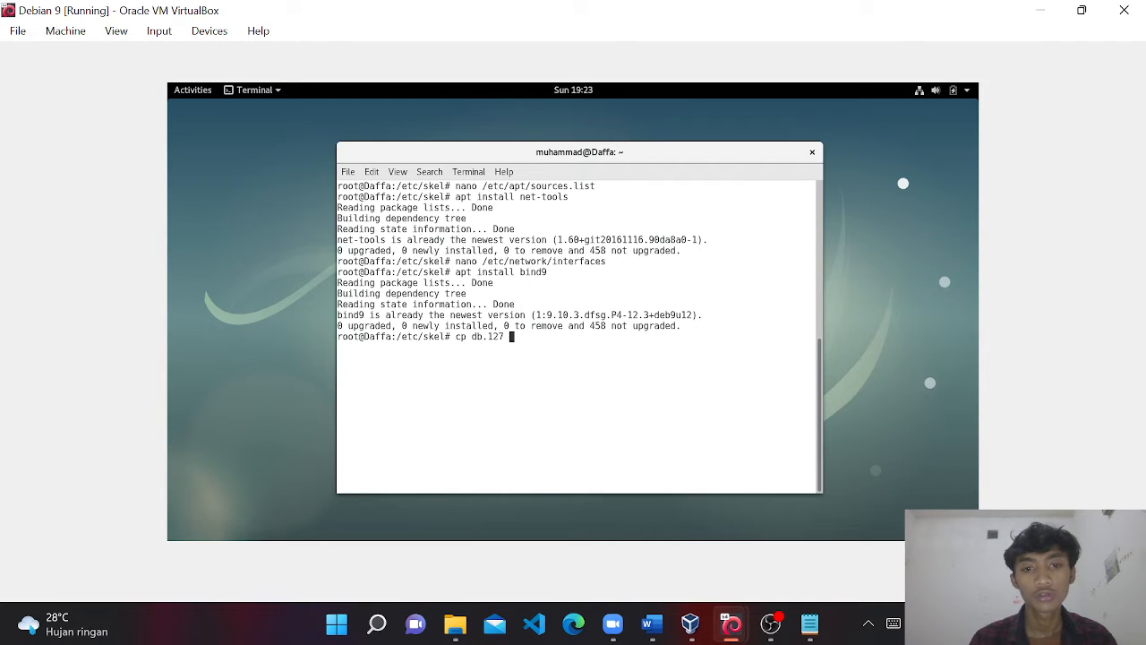
text(reverse)
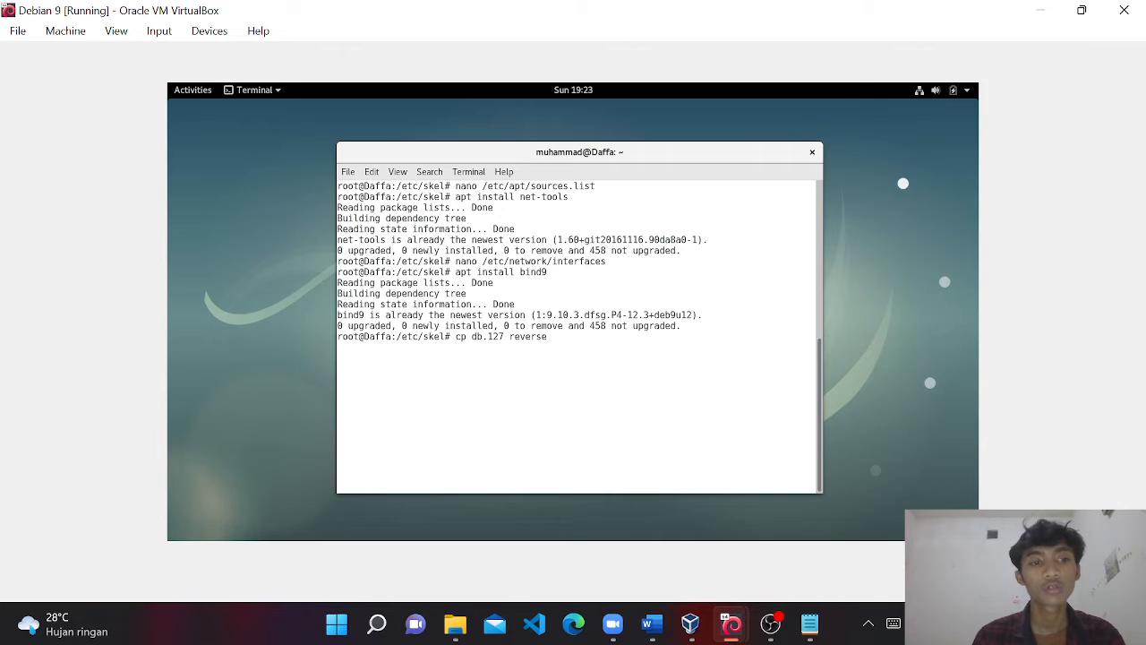
key(BackSpace)
key(BackSpace)
key(BackSpace)
key(BackSpace)
key(BackSpace)
key(BackSpace)
key(BackSpace)
key(BackSpace)
key(BackSpace)
key(BackSpace)
key(BackSpace)
key(BackSpace)
key(BackSpace)
key(BackSpace)
key(BackSpace)
key(BackSpace)
key(BackSpace)
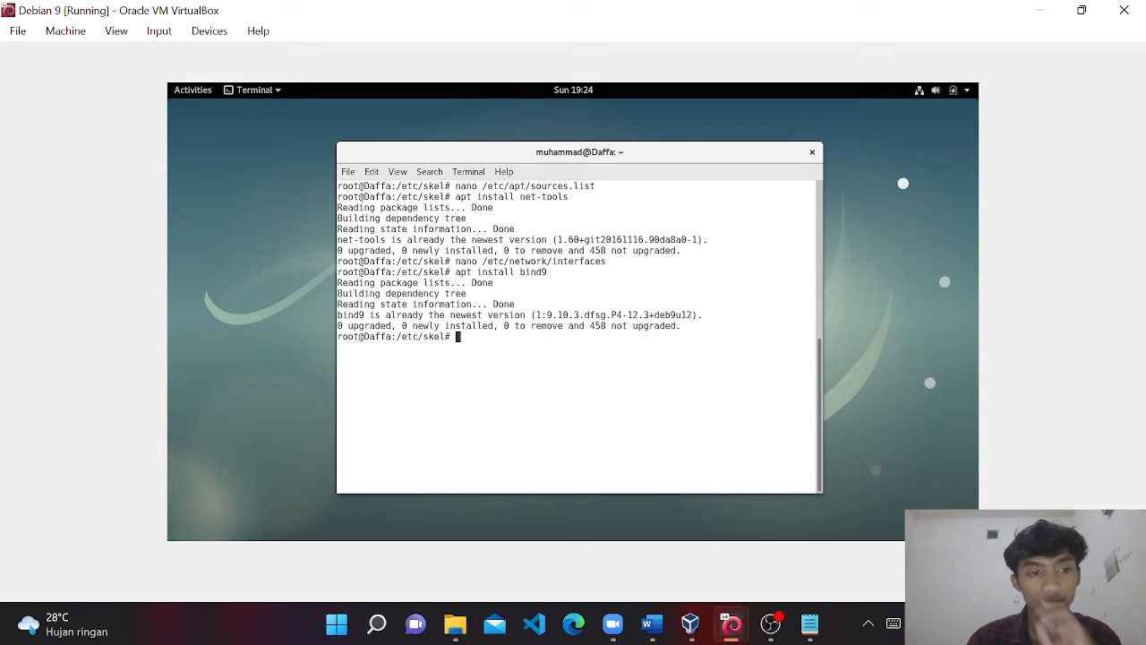
Change into /etc/bind and open the db.daffa zone file in nano.
text(cd )
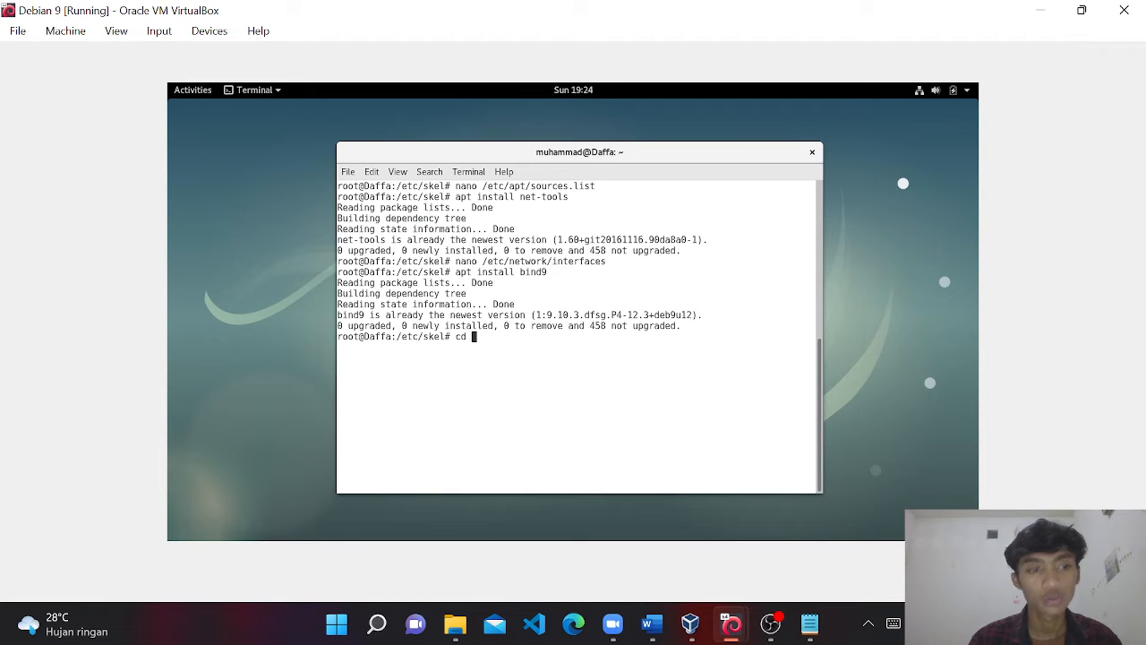
text(/etc/)
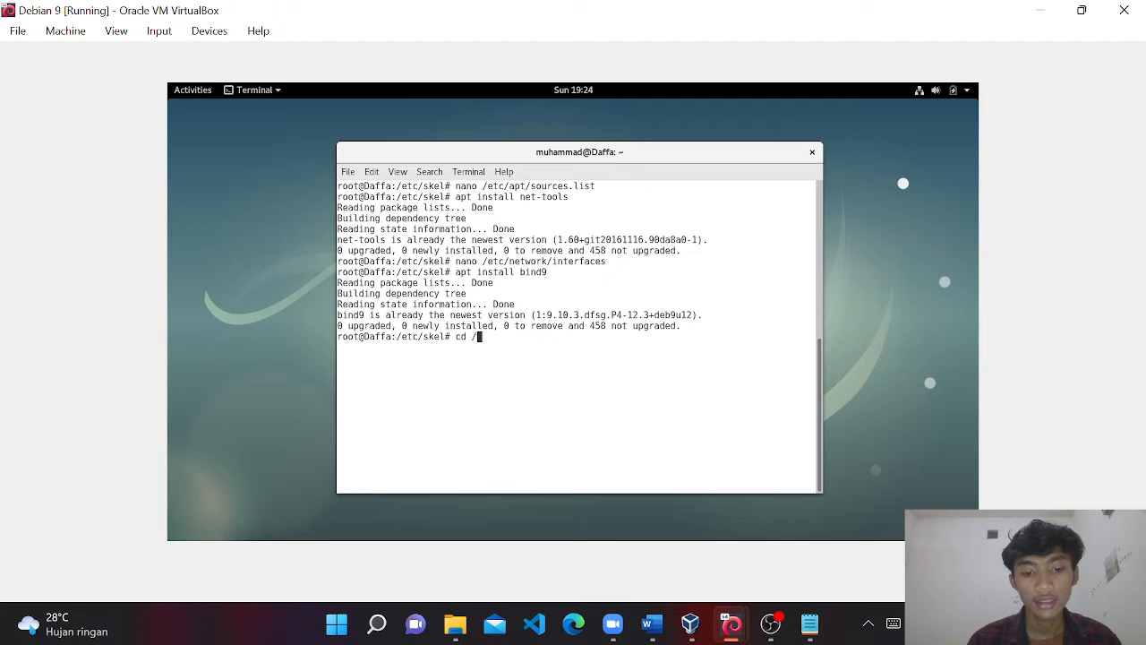
text(bind)
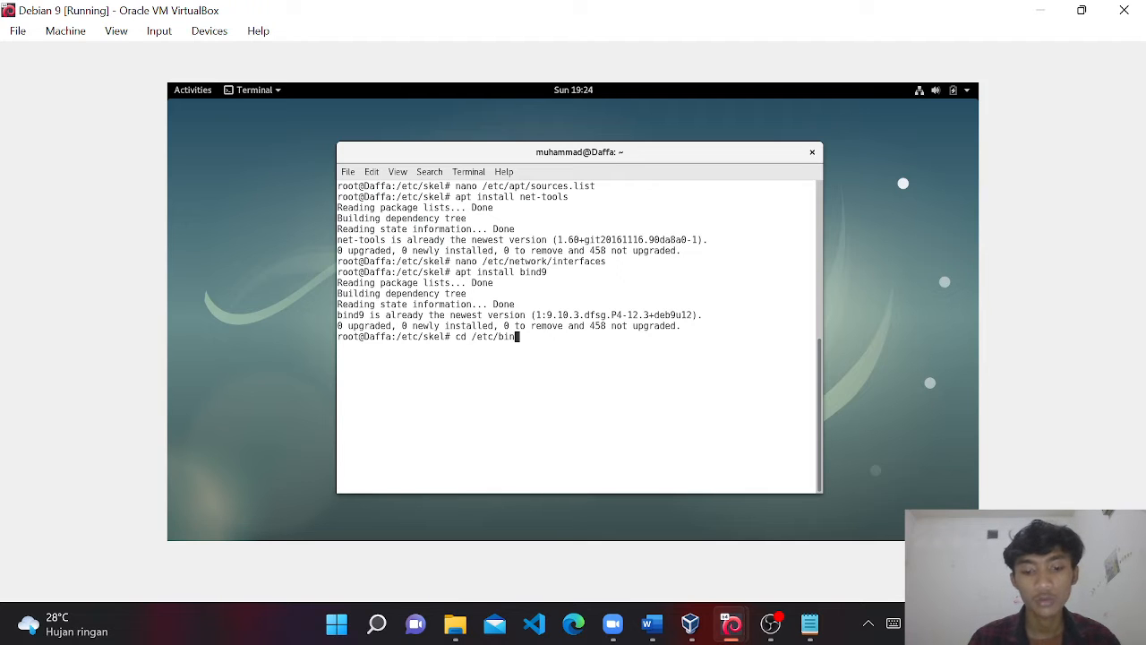
key(Return)
text(nano db)
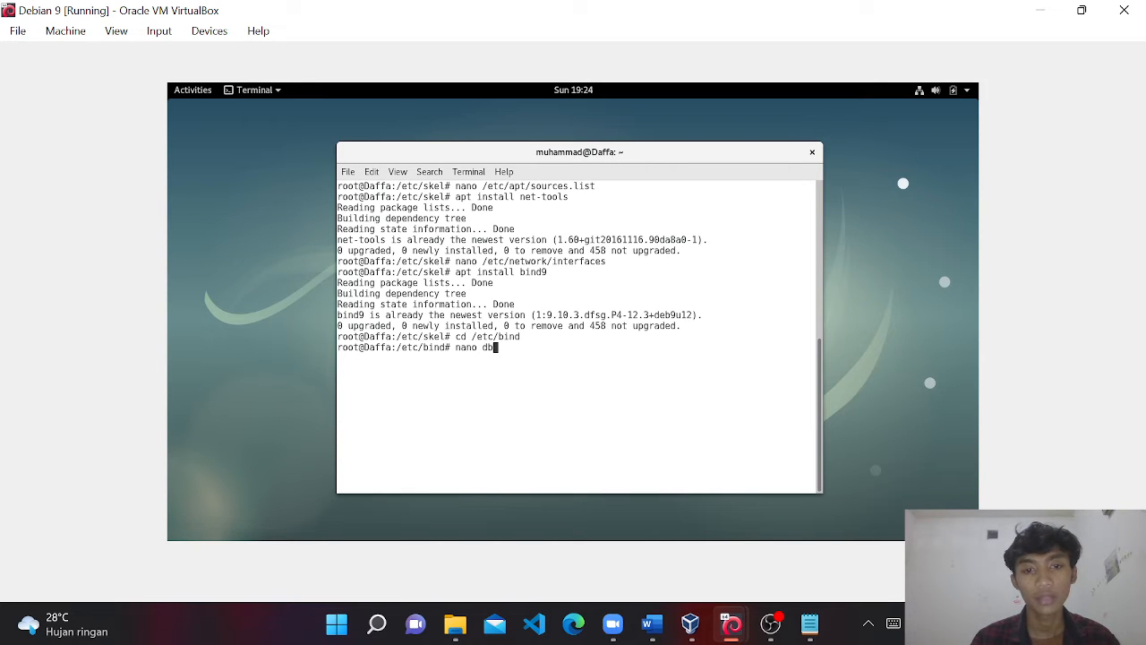
text(.daffa)
key(Return)
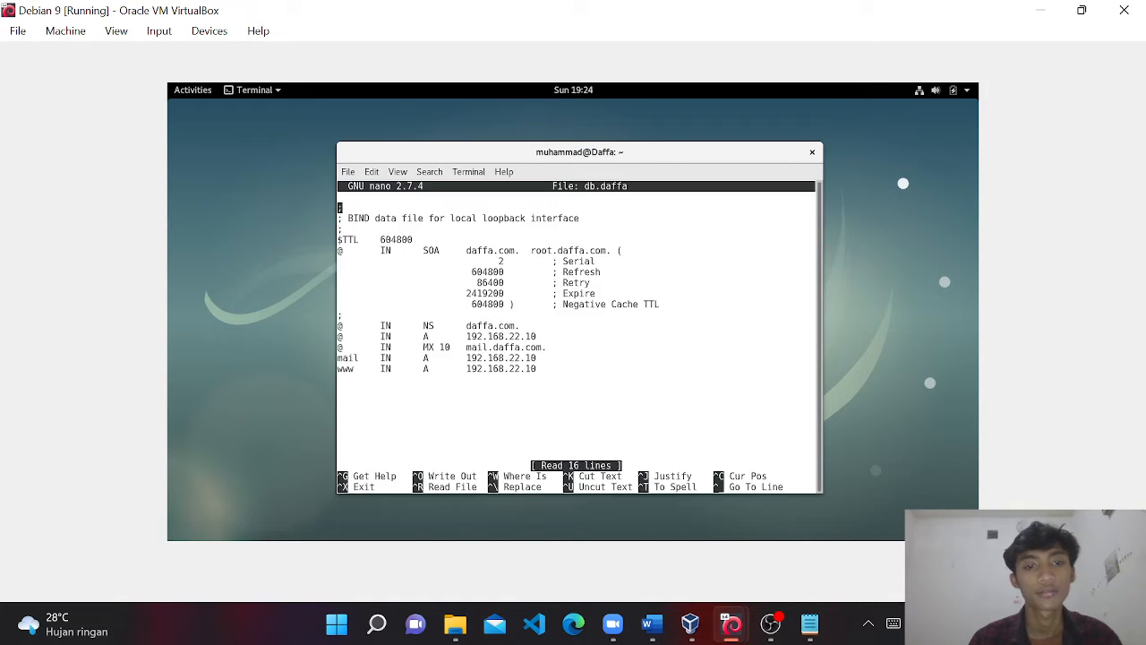
Scroll down to the daffa.com 192.168.22.10 A record and exit without saving.
key(Down)
key(Down)
key(Down)
key(Down)
key(Down)
key(Down)
key(Down)
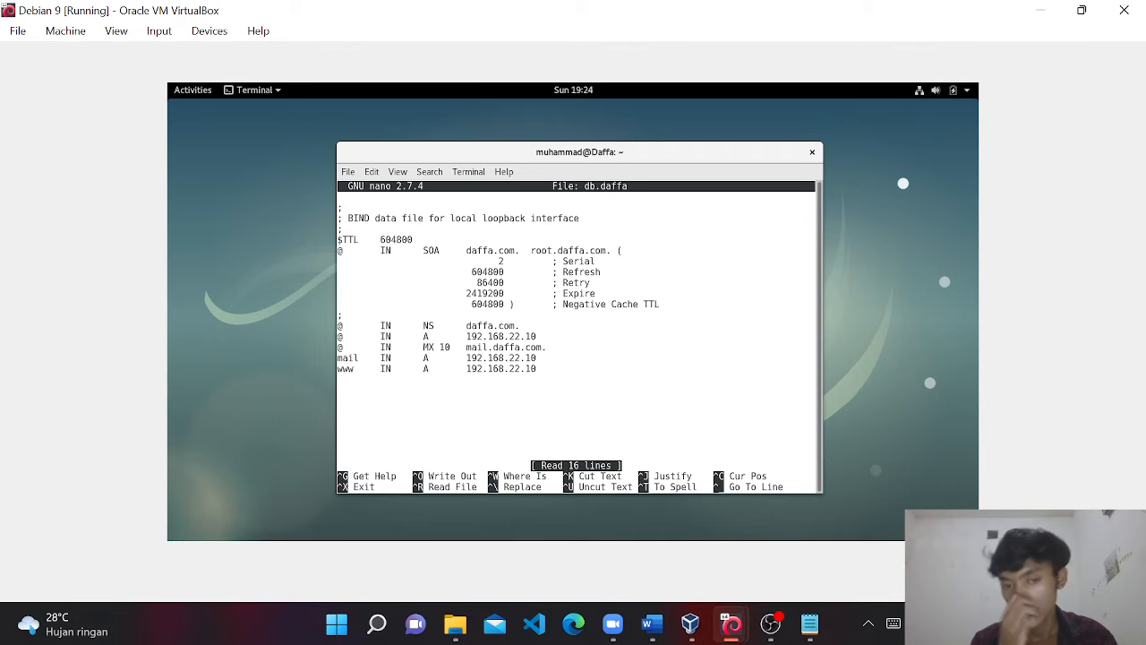
key(Down)
key(Down)
key(Down)
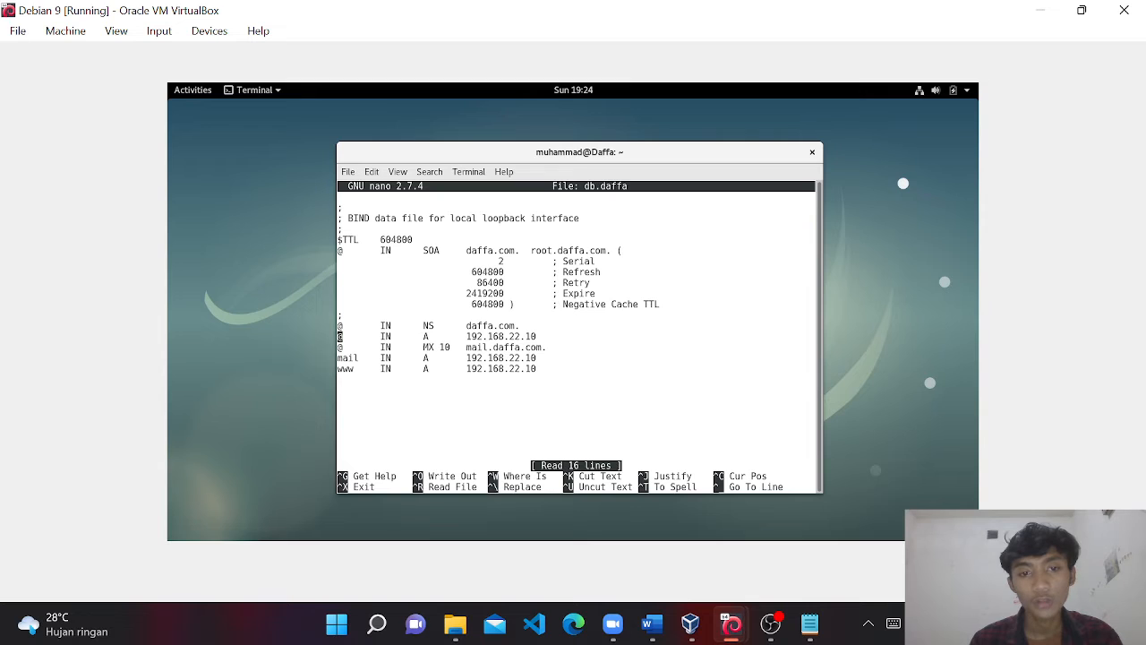
key(Down)
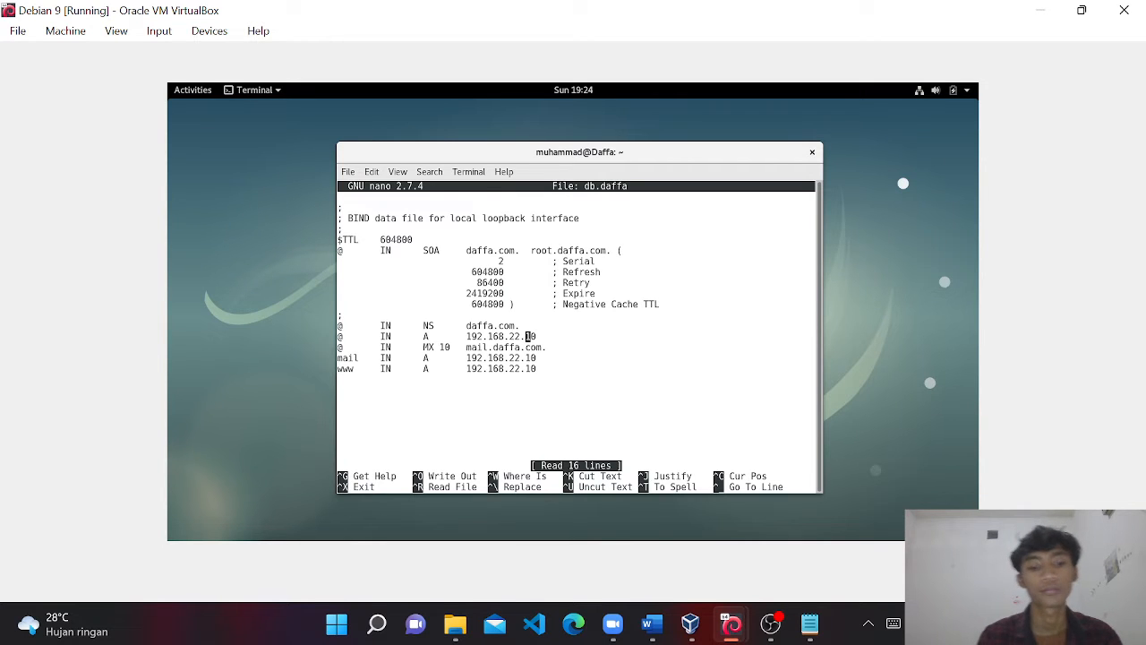
key(ctrl+x)
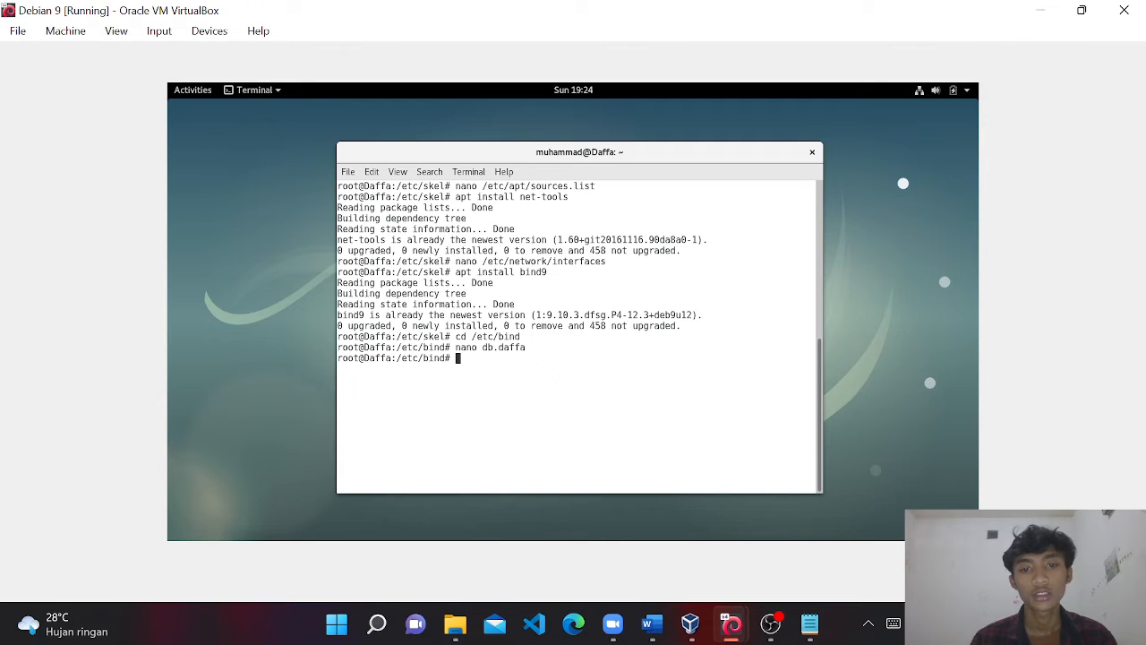
key(Up)
key(BackSpace)
key(BackSpace)
key(BackSpace)
key(BackSpace)
key(BackSpace)
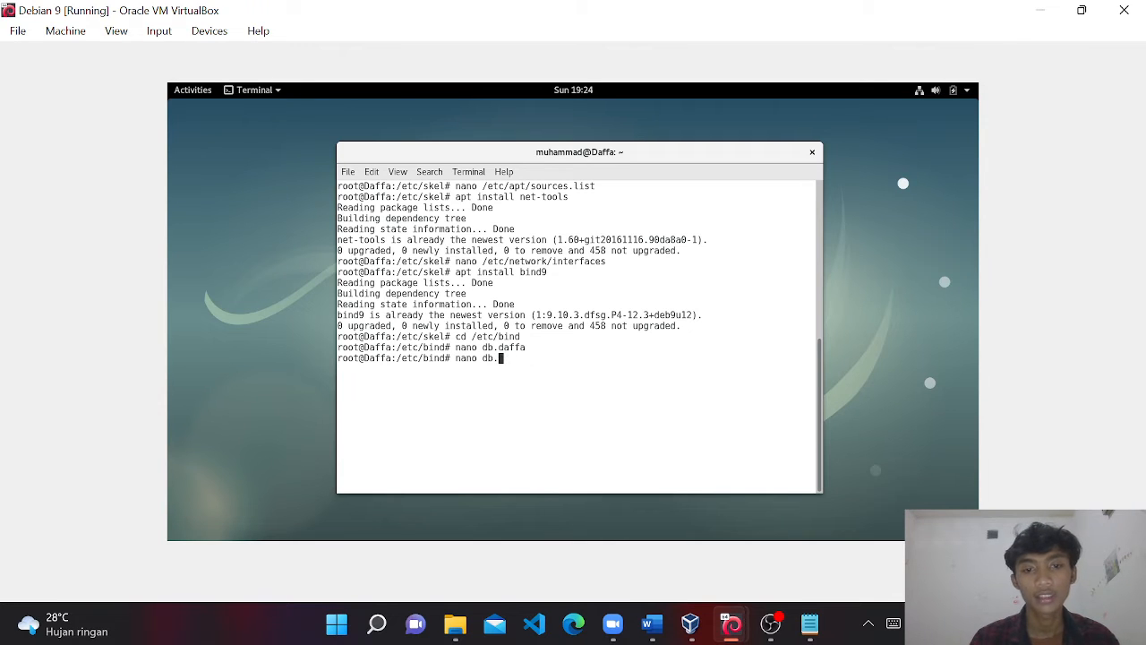
text(saddin)
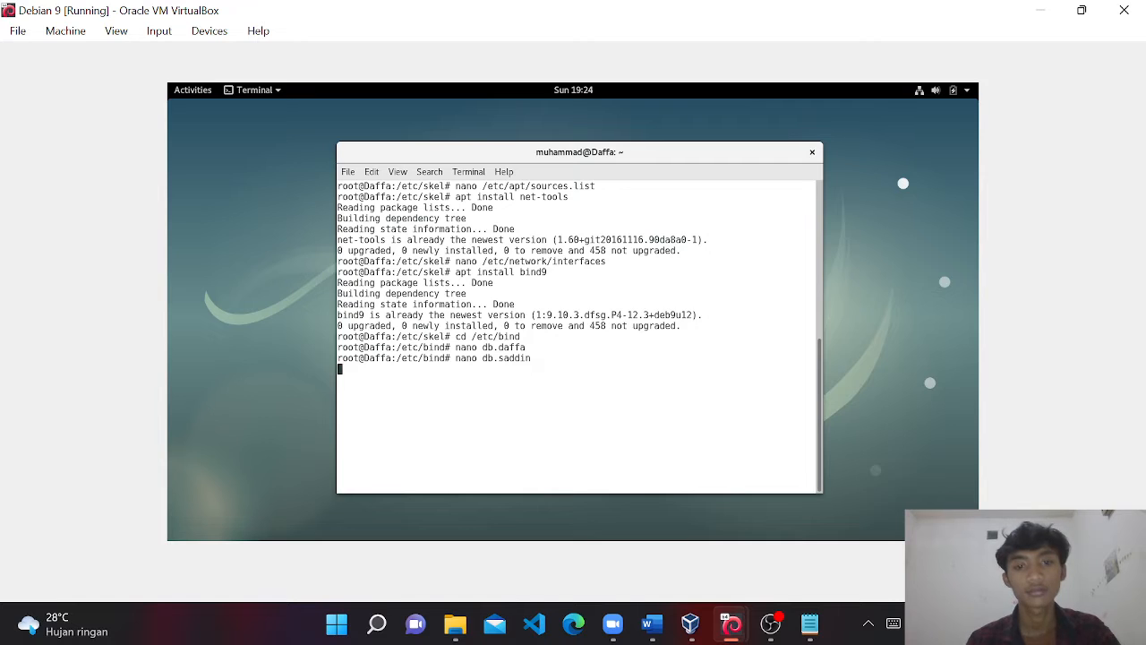
key(Down)
key(Down)
key(Down)
key(Down)
key(Down)
key(Down)
key(Down)
key(Down)
key(Down)
key(Down)
key(Down)
key(Down)
key(Down)
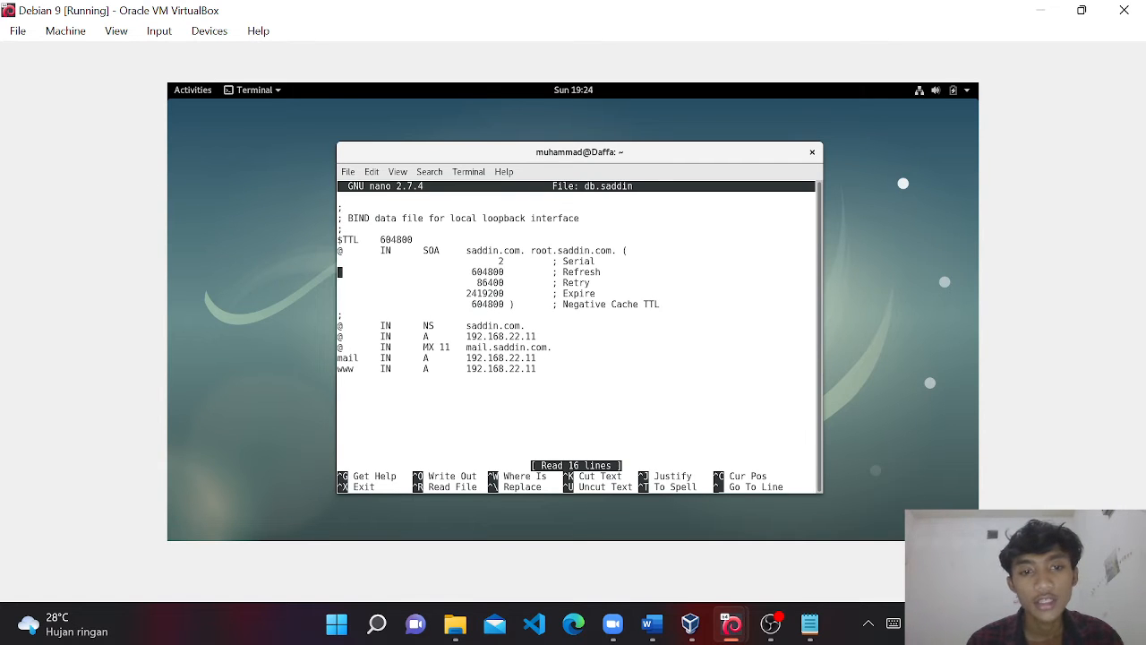
key(Up)
key(End)
key(Up)
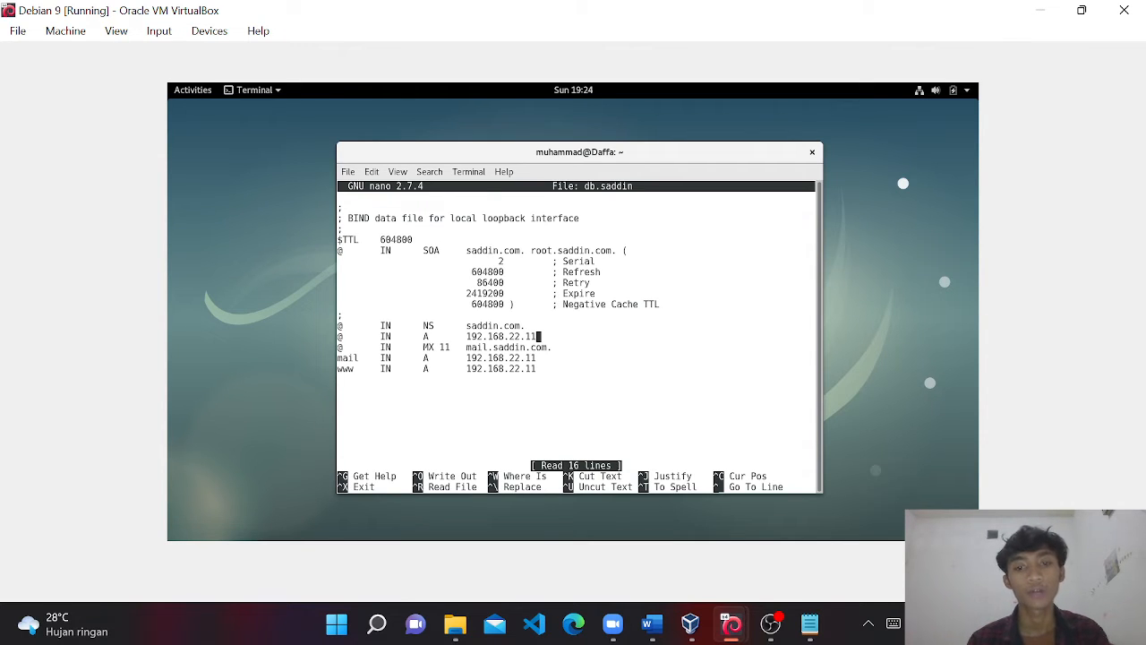
key(ctrl+x)
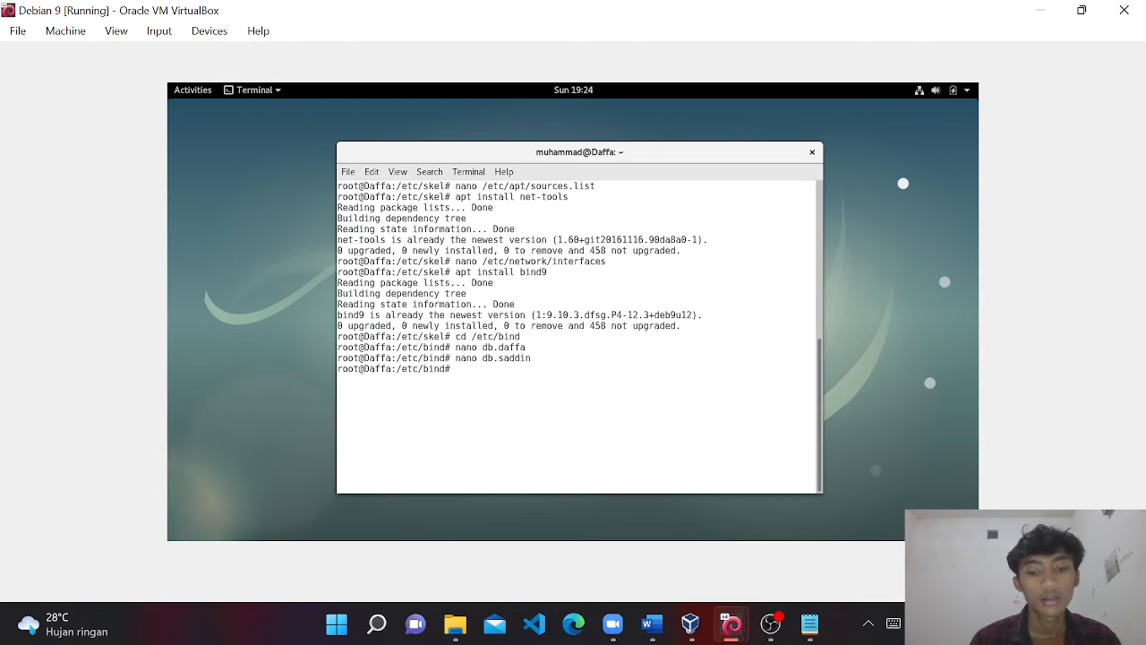
text(nano rever)
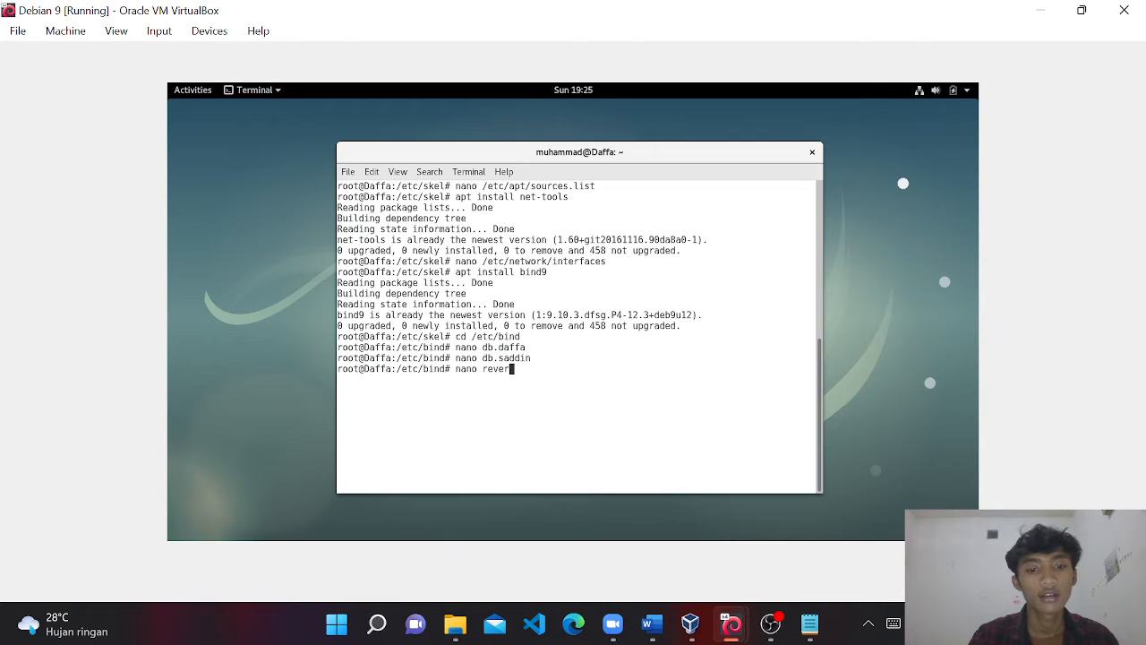
text(se)
key(Return)
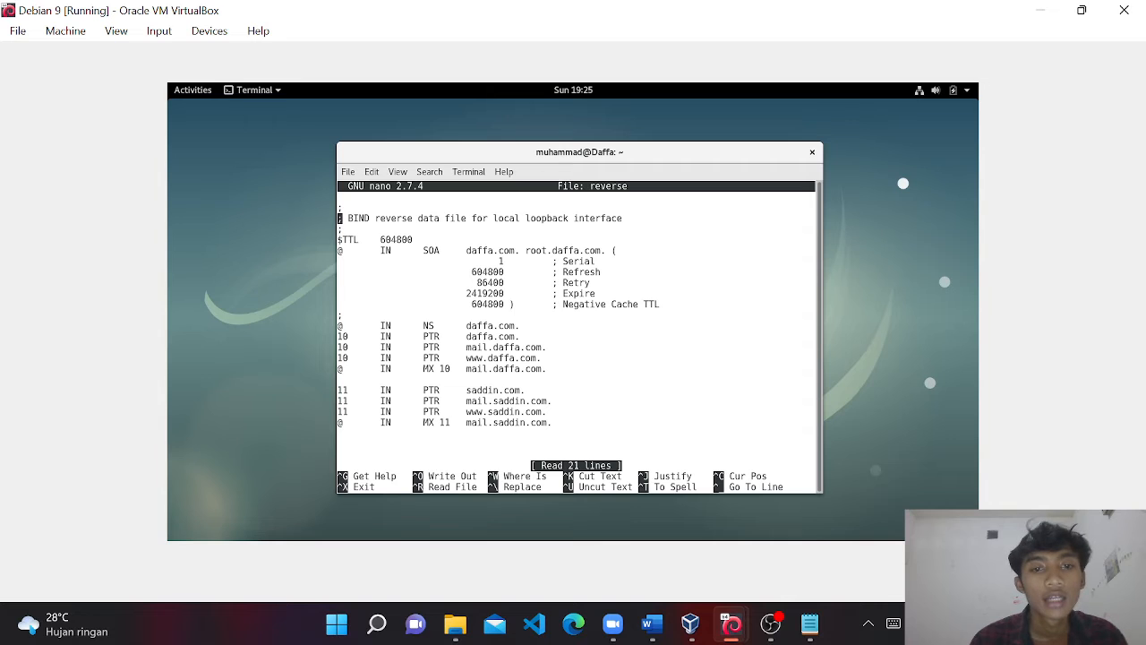
key(Down)
key(Down)
key(Down)
key(Down)
key(Down)
key(Down)
key(Down)
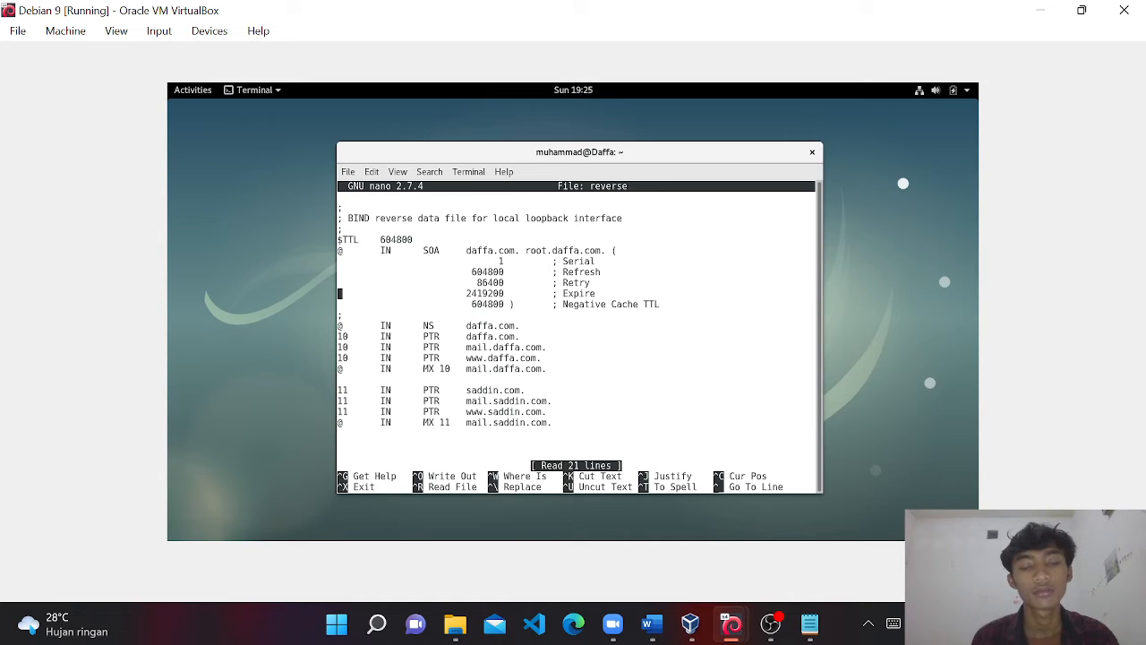
key(Down)
key(Down)
key(Down)
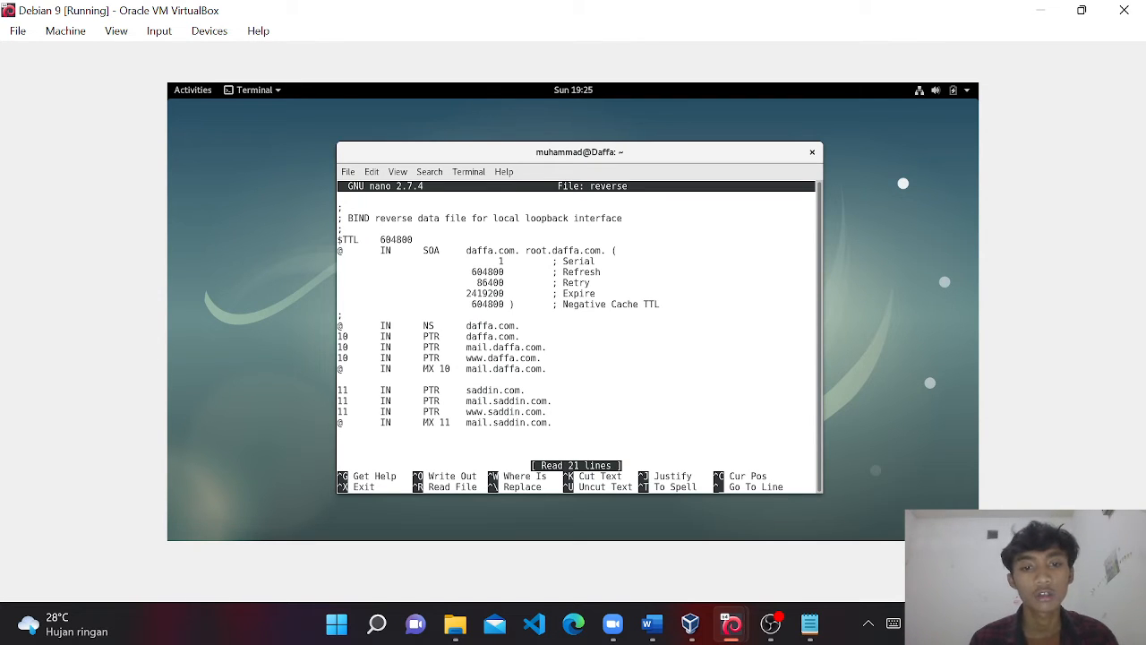
key(Down)
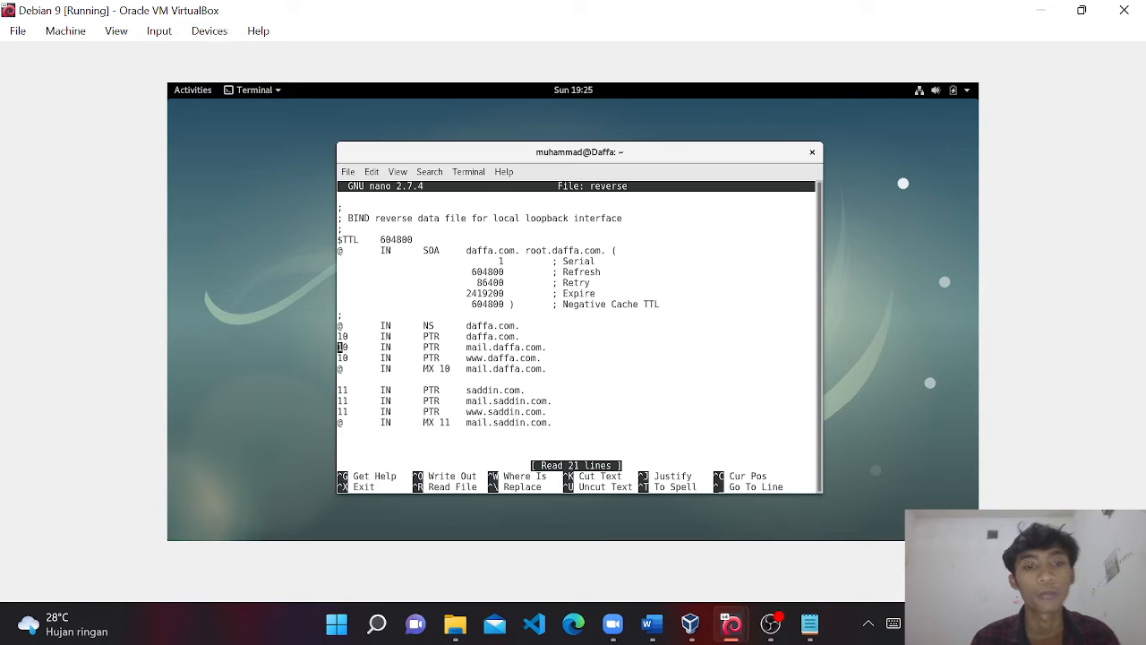
key(Up)
key(Right)
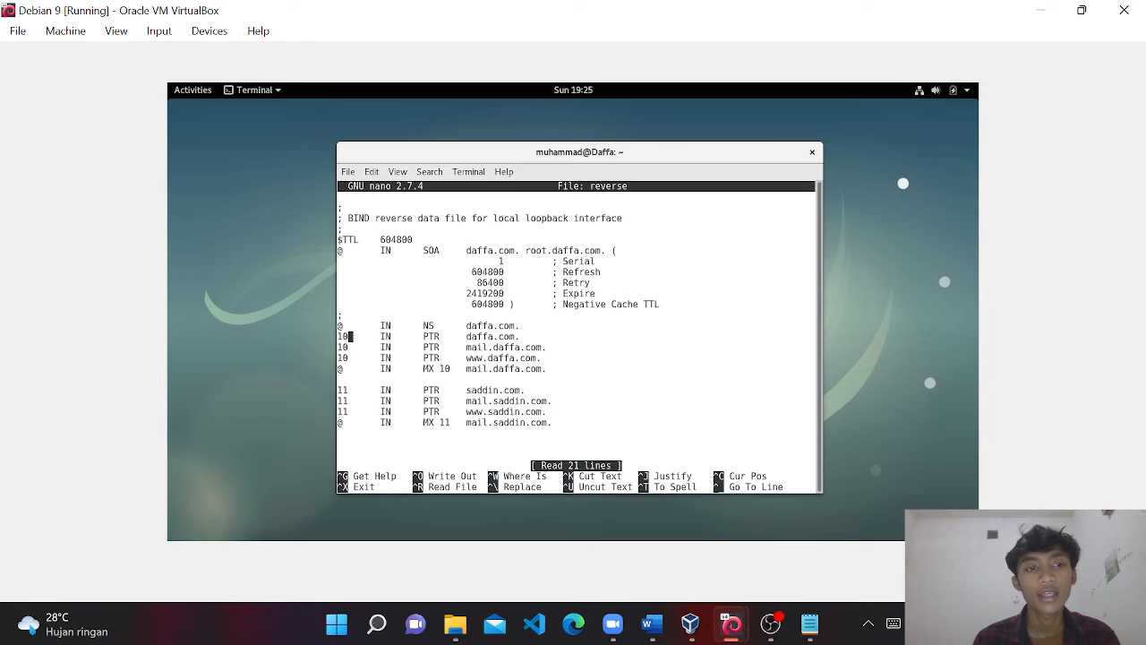
key(Down)
key(Down)
key(Down)
key(Down)
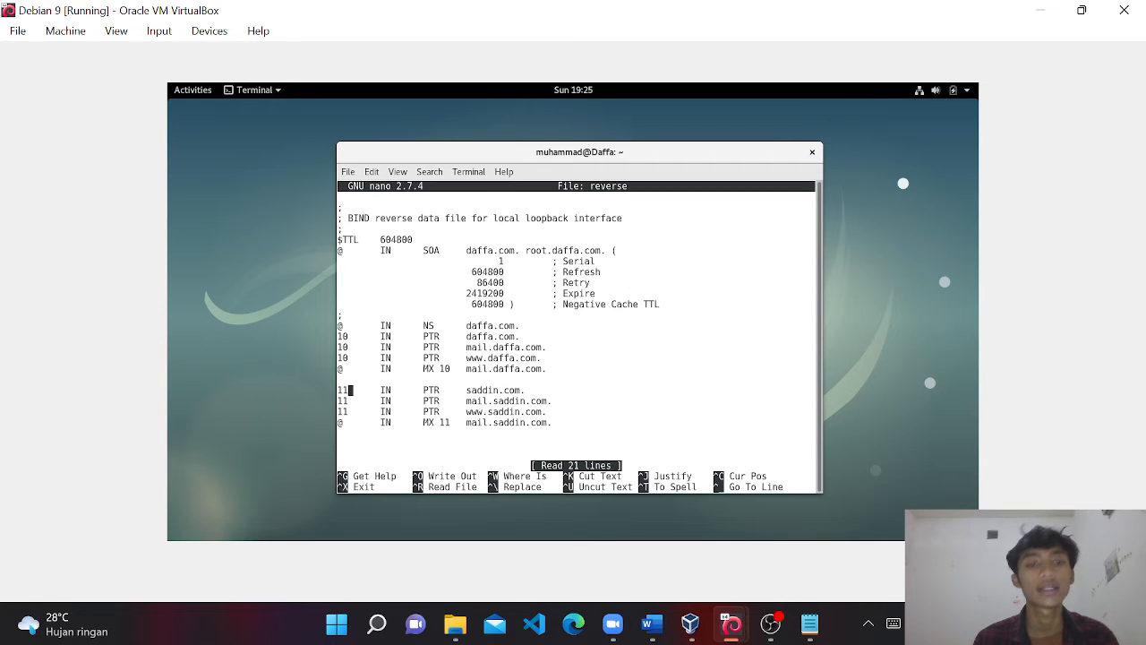
key(ctrl+x)
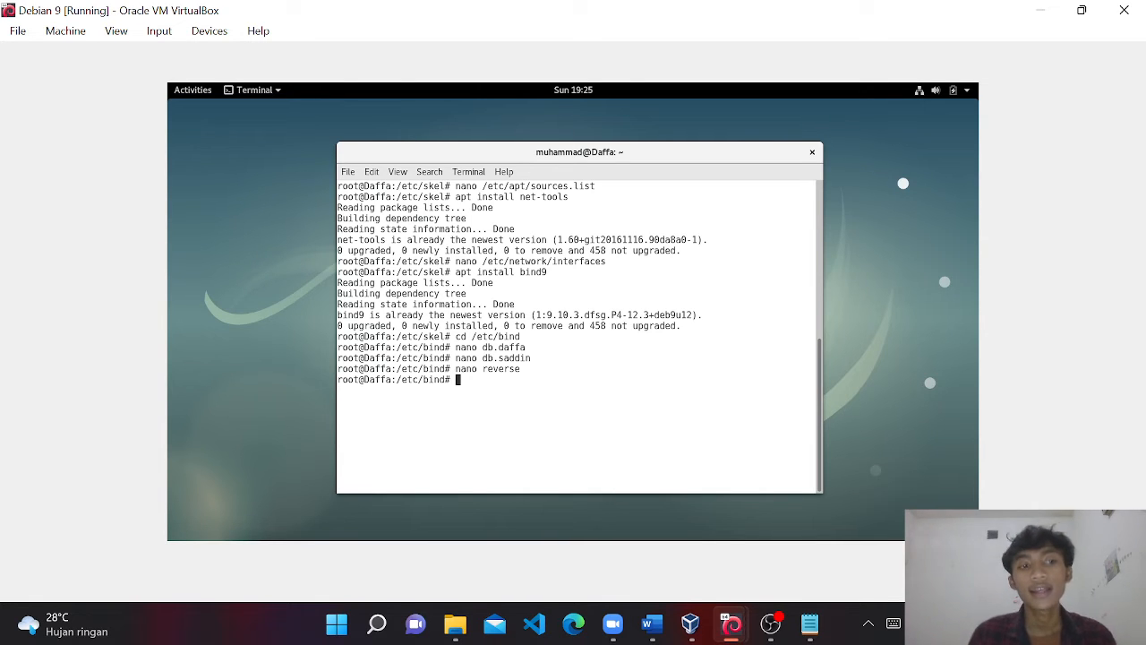
Open named.conf.default-zones in nano, fixing the typo in the file name.
text(nano )
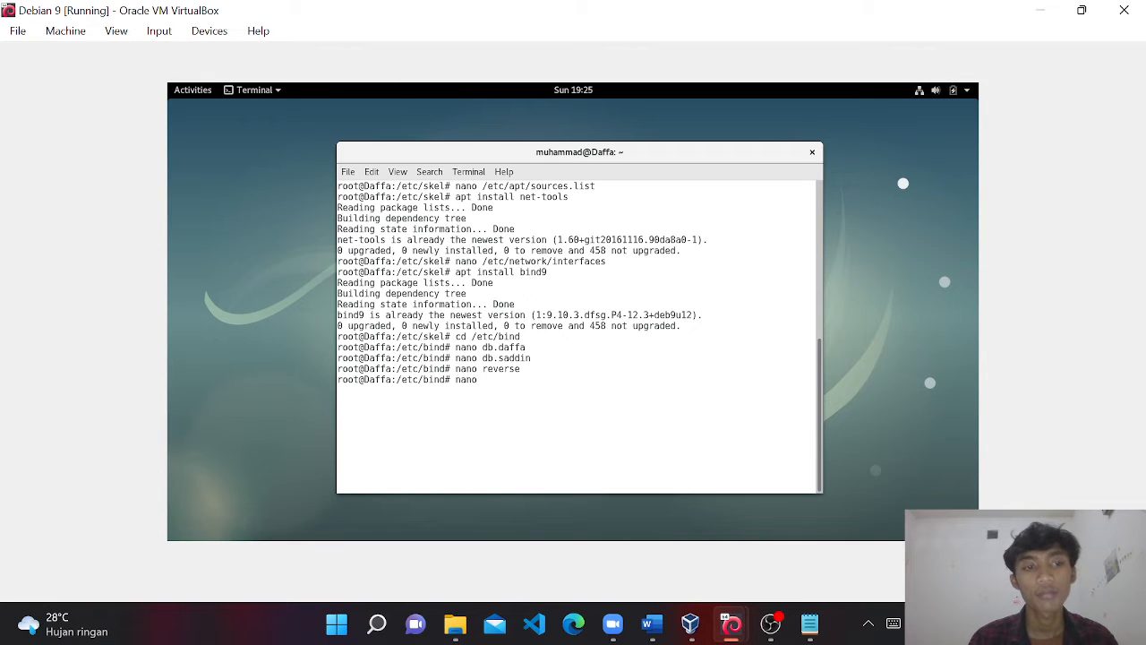
text(named.conf)
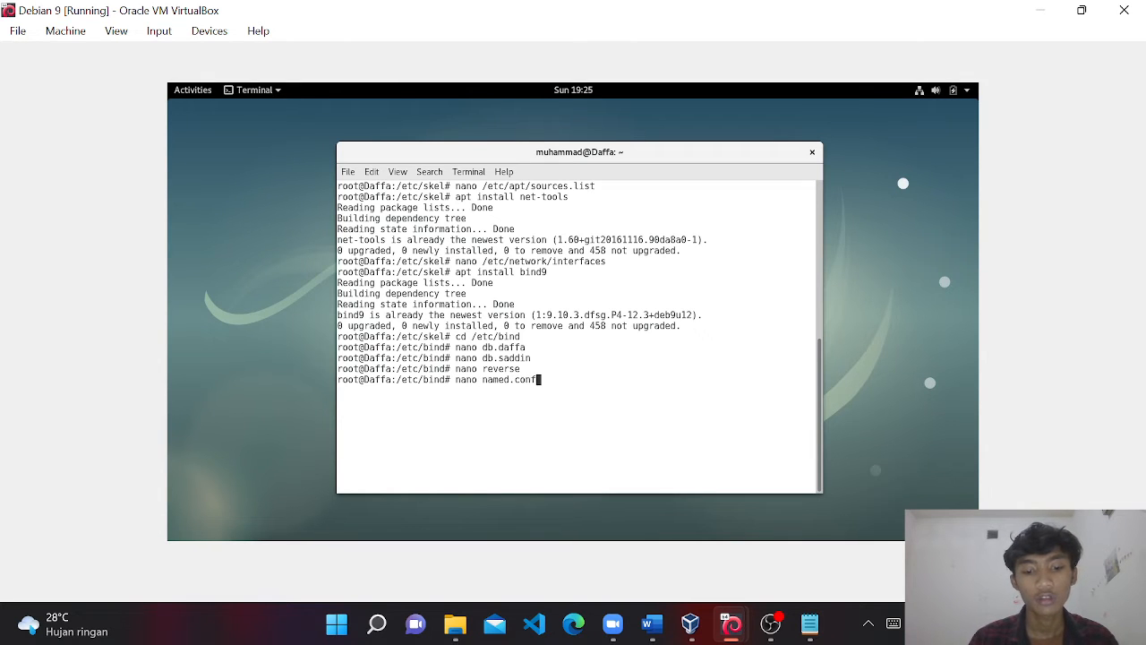
text(.defau)
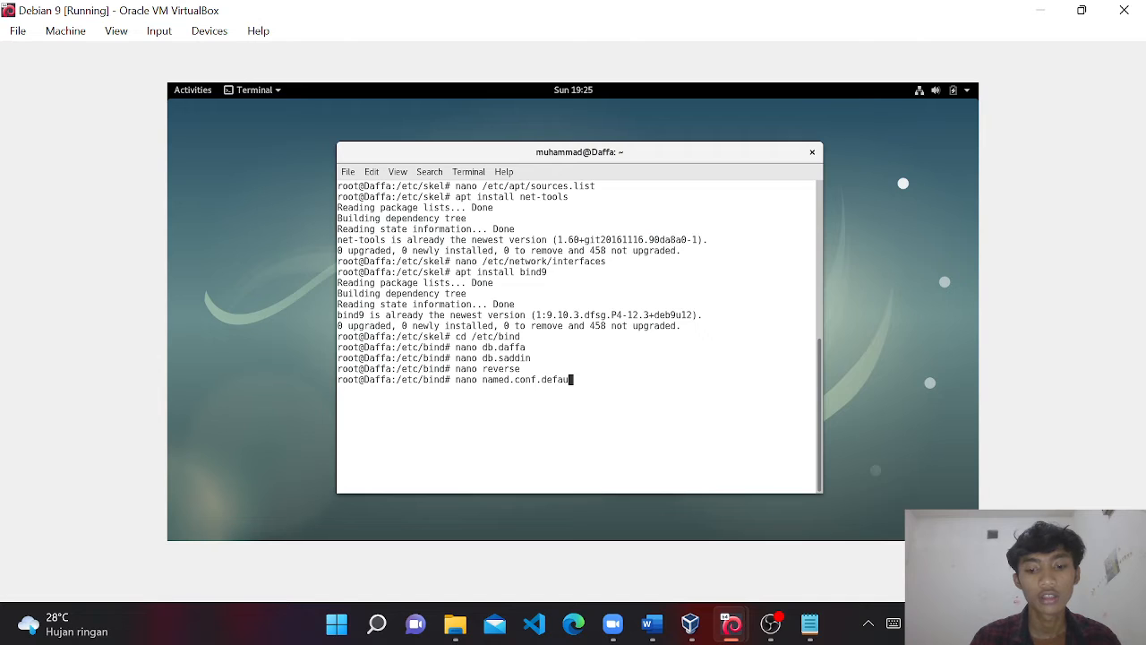
text(lt-zones)
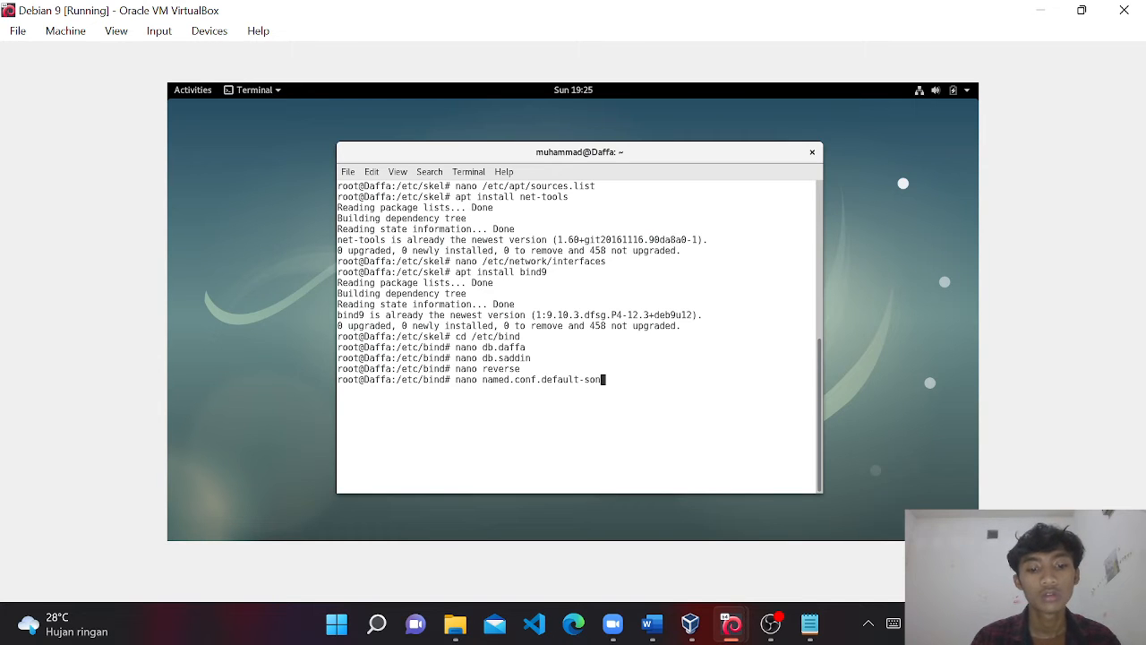
key(Left)
key(Left)
key(Left)
key(Left)
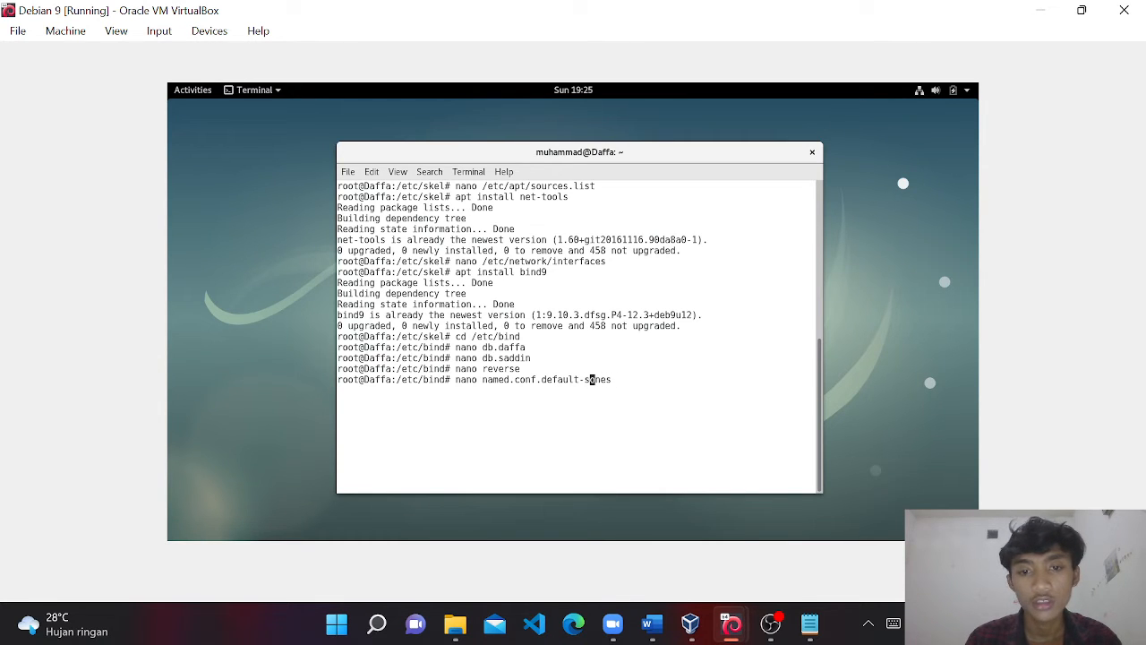
key(BackSpace)
text(z)
key(Return)
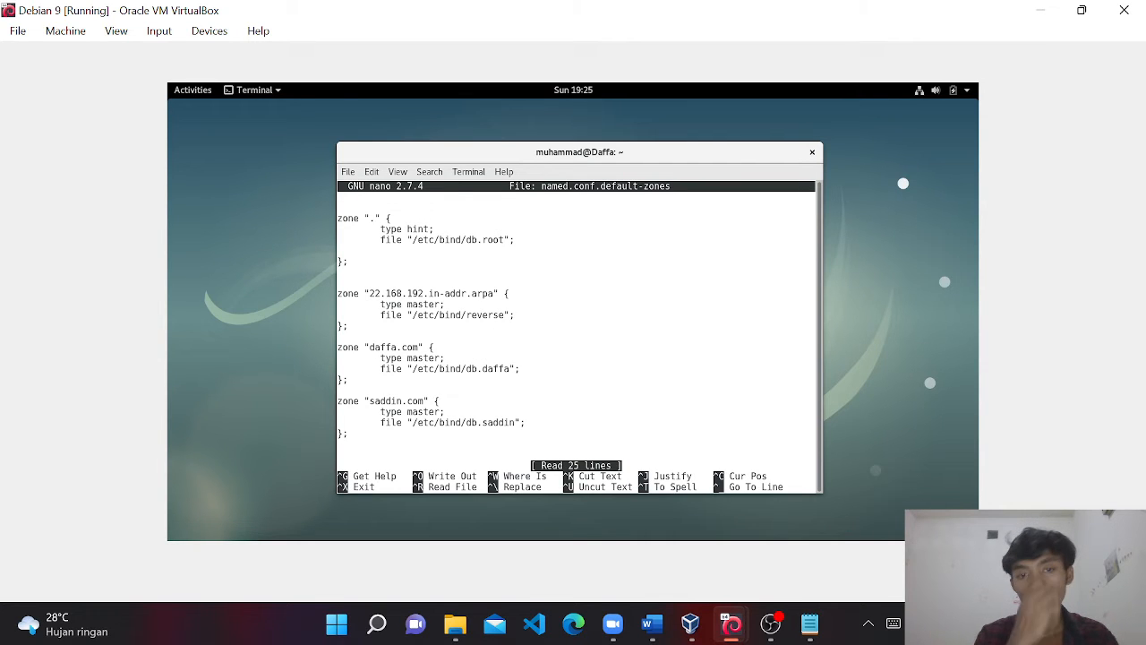
Review the 22.168.192.in-addr.arpa reverse zone entry and its /etc/bind/reverse file path.
key(Down)
key(Down)
key(Down)
key(Down)
key(Down)
key(Down)
key(Down)
key(Down)
key(Down)
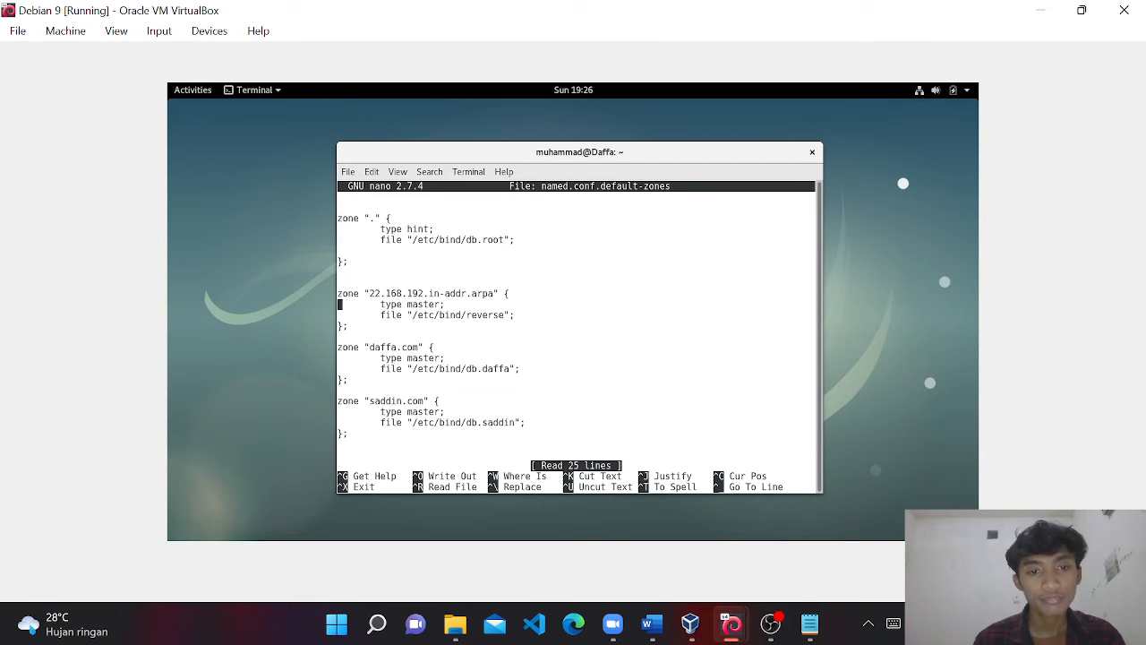
key(Left)
key(Left)
key(Left)
key(Left)
key(Left)
key(Left)
key(Left)
key(Left)
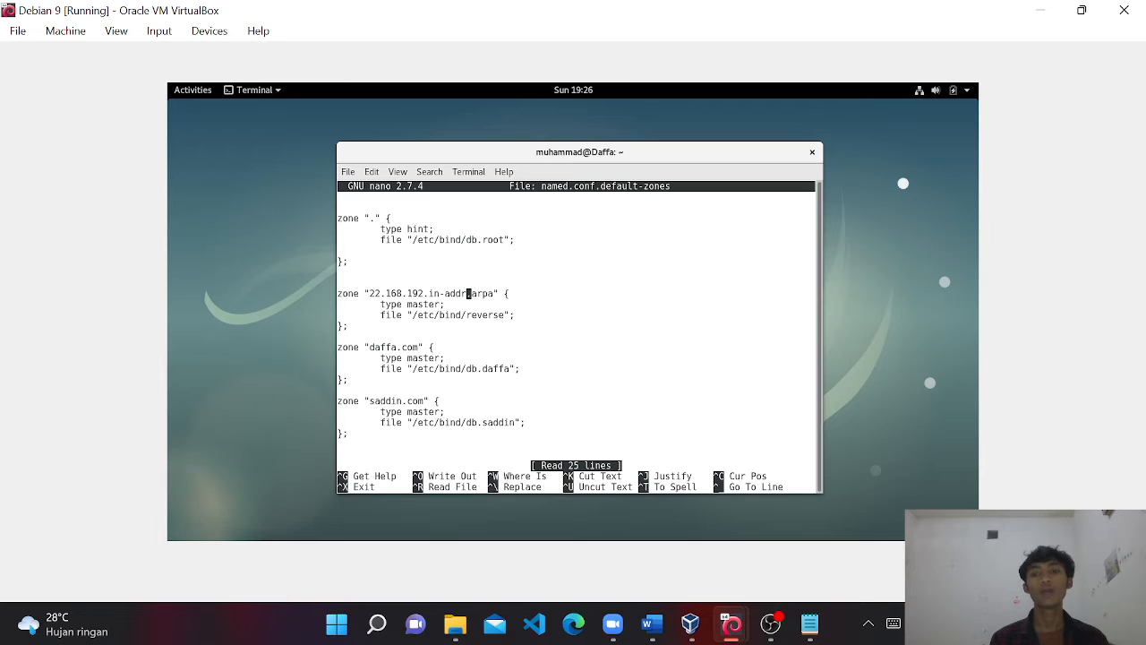
click(768, 627)
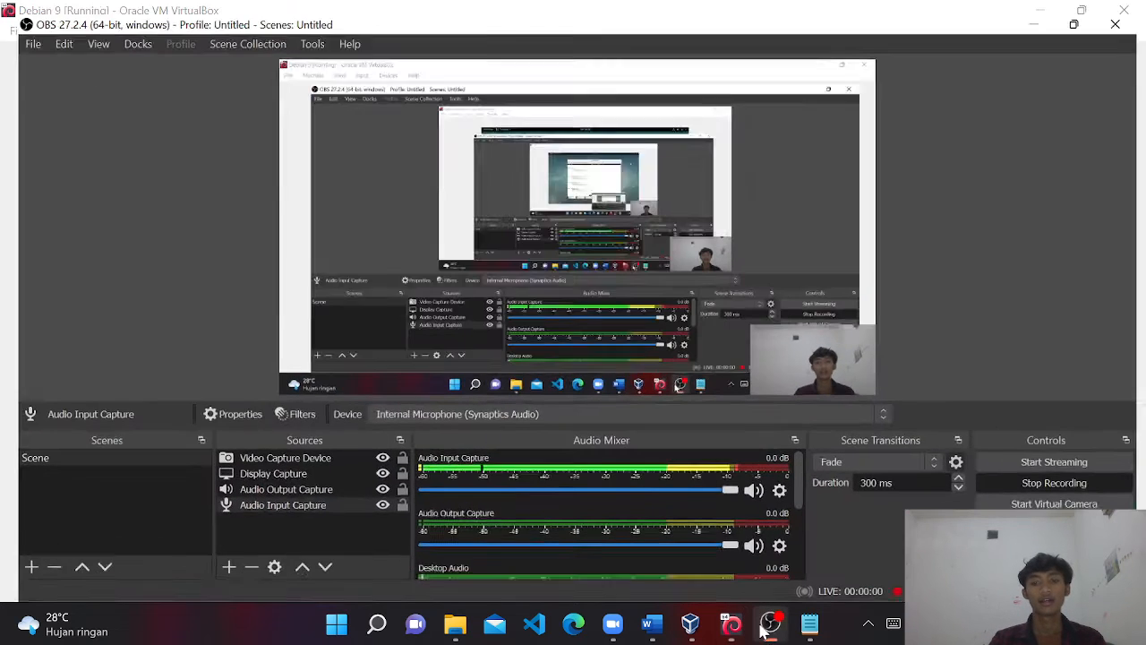
click(1041, 10)
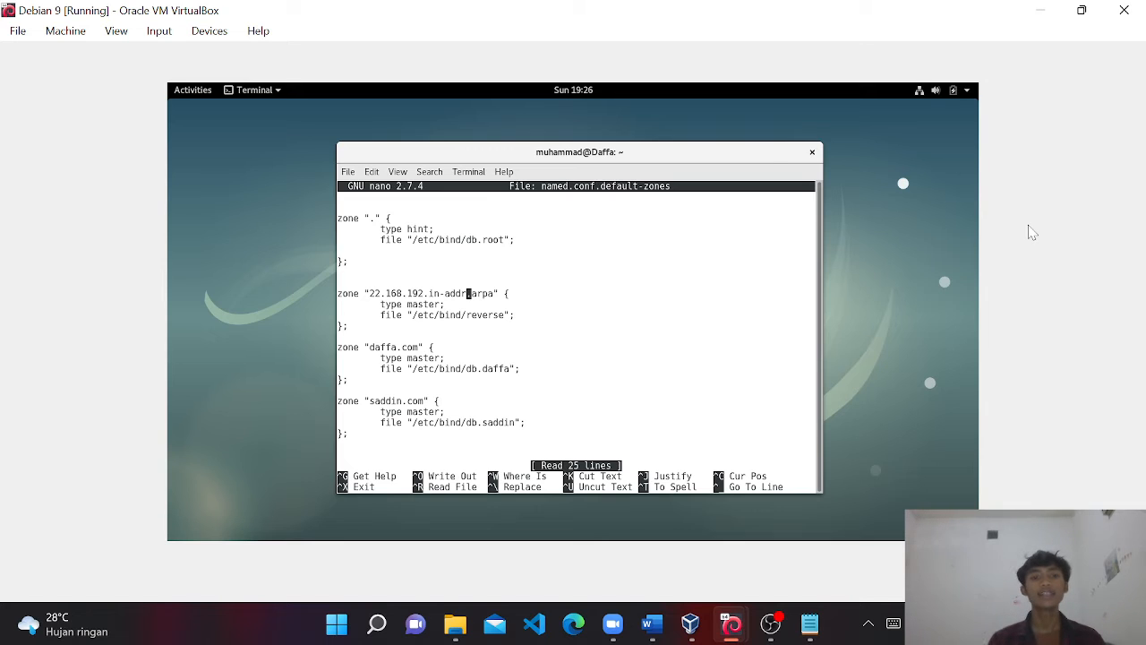
key(Left)
key(Left)
key(Left)
key(Left)
key(Left)
key(Left)
key(Left)
key(Left)
key(Left)
key(Left)
key(Left)
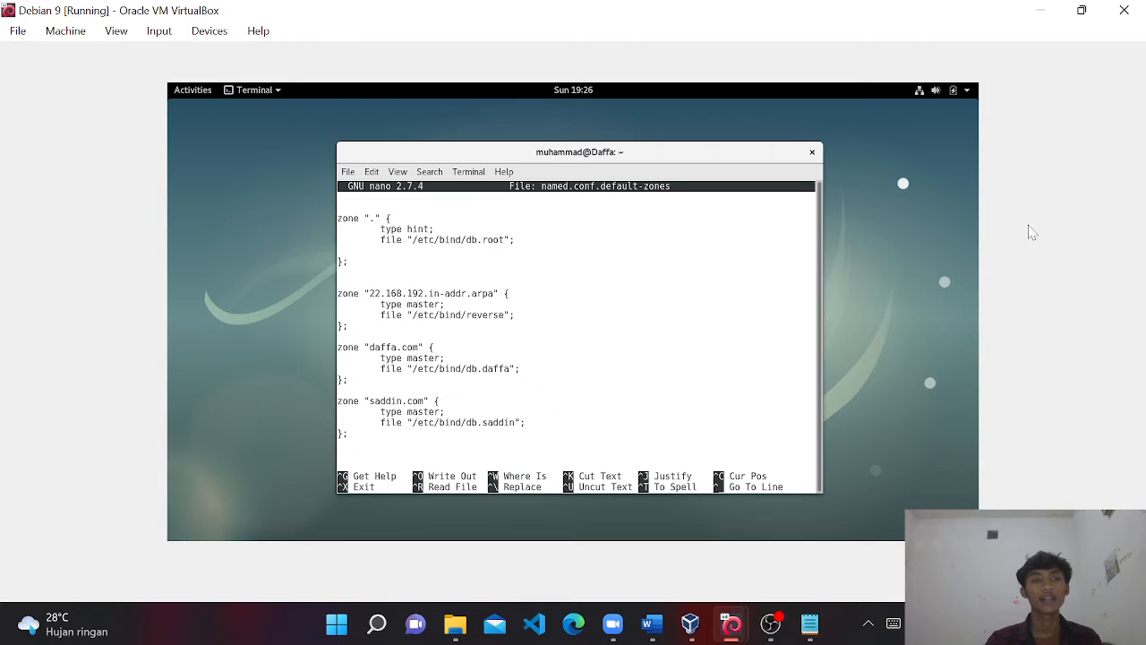
key(Down)
key(Right)
key(Right)
key(Right)
key(Right)
key(Right)
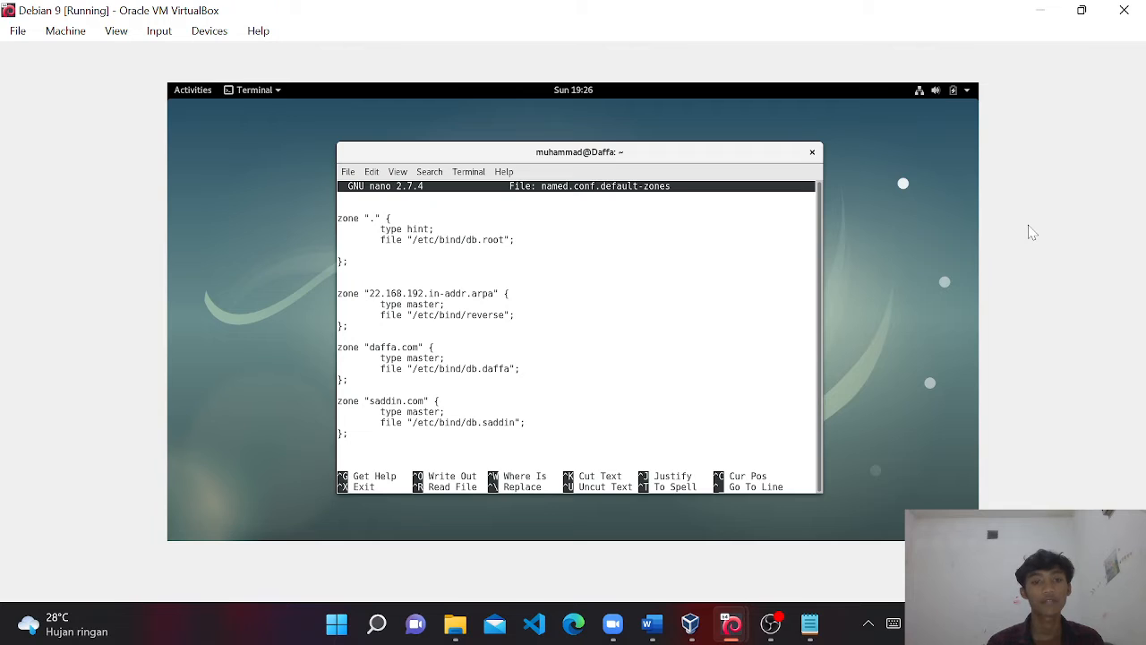
Check the daffa.com zone with db.daffa and the saddin.com zone, then exit nano.
key(Down)
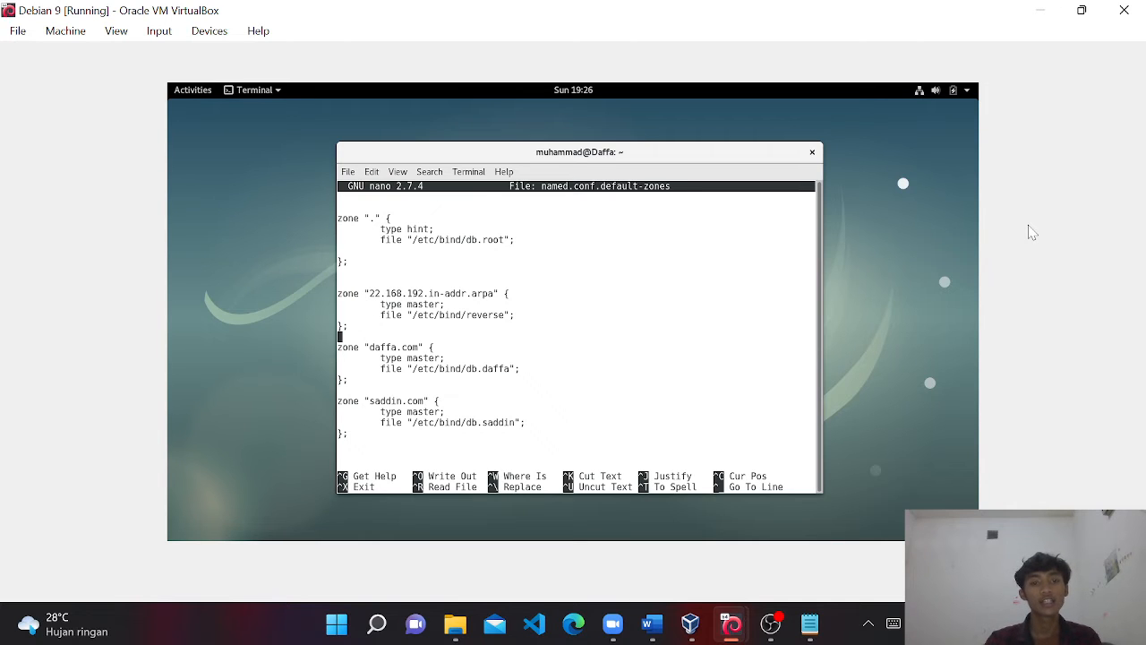
key(Down)
key(End)
key(Left)
key(Left)
key(Left)
key(Down)
key(Down)
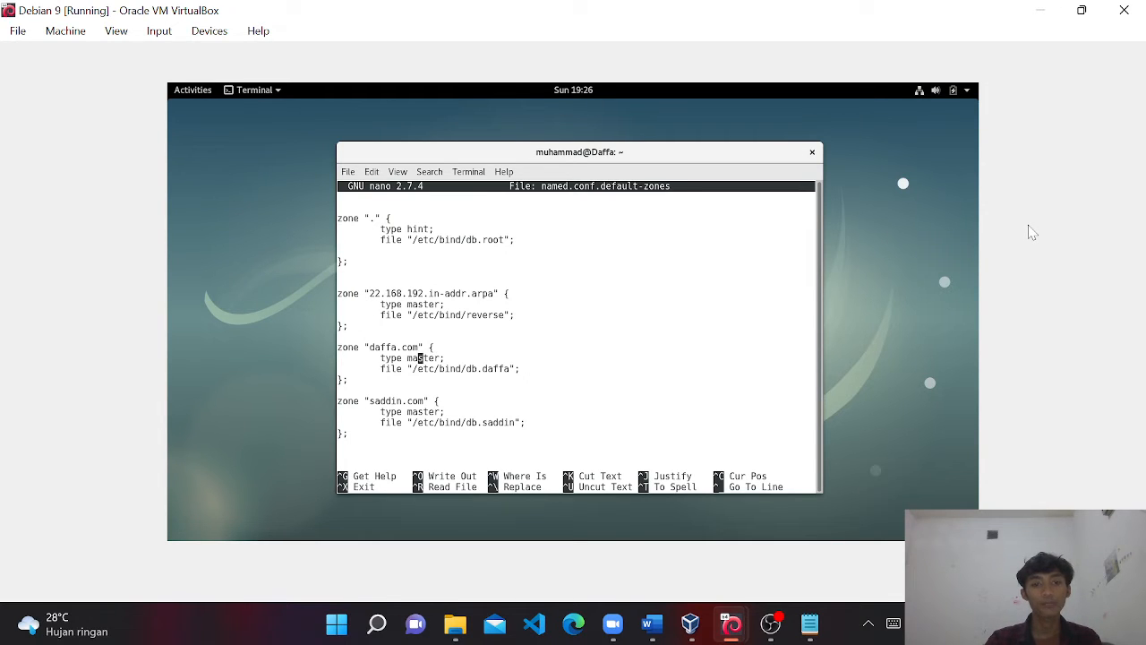
key(Right)
key(Right)
key(Right)
key(Right)
key(Right)
key(Right)
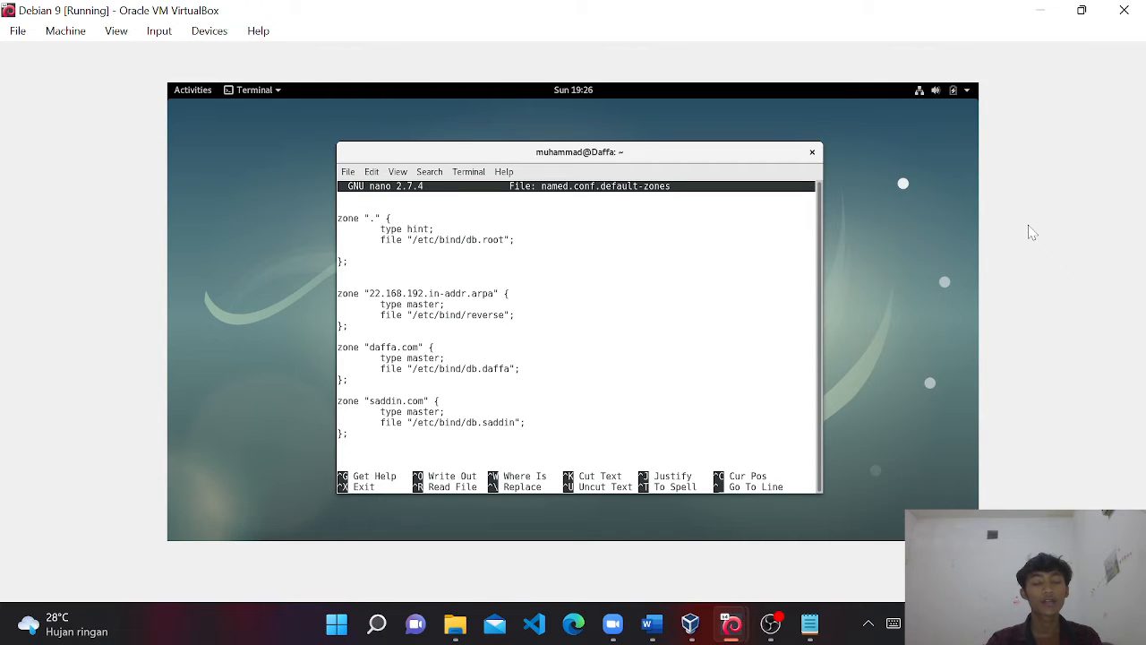
key(Down)
key(Down)
key(Down)
key(End)
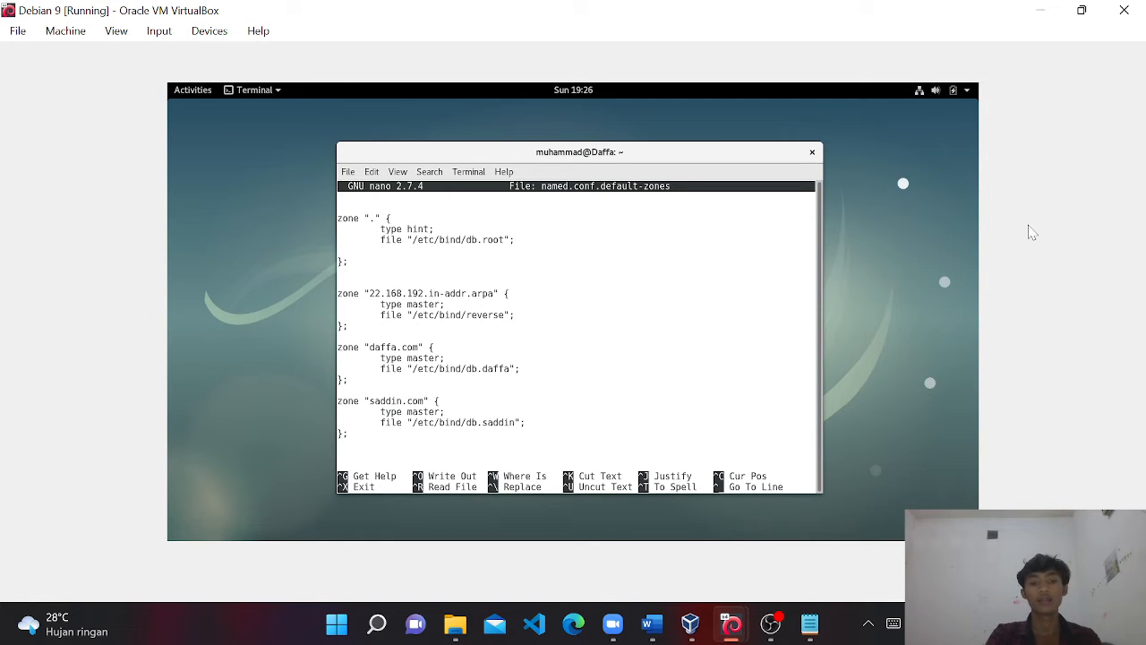
key(ctrl+x)
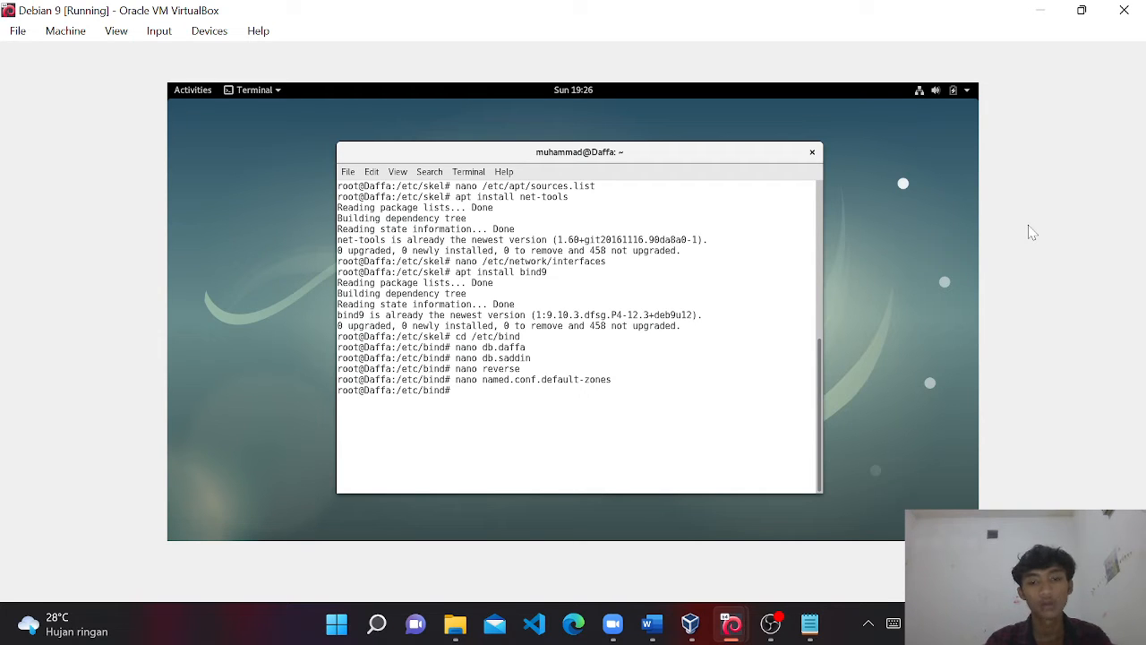
Run /etc/init.d/bind9 restart, correcting the typos in the path and the restart word.
text(/etc/)
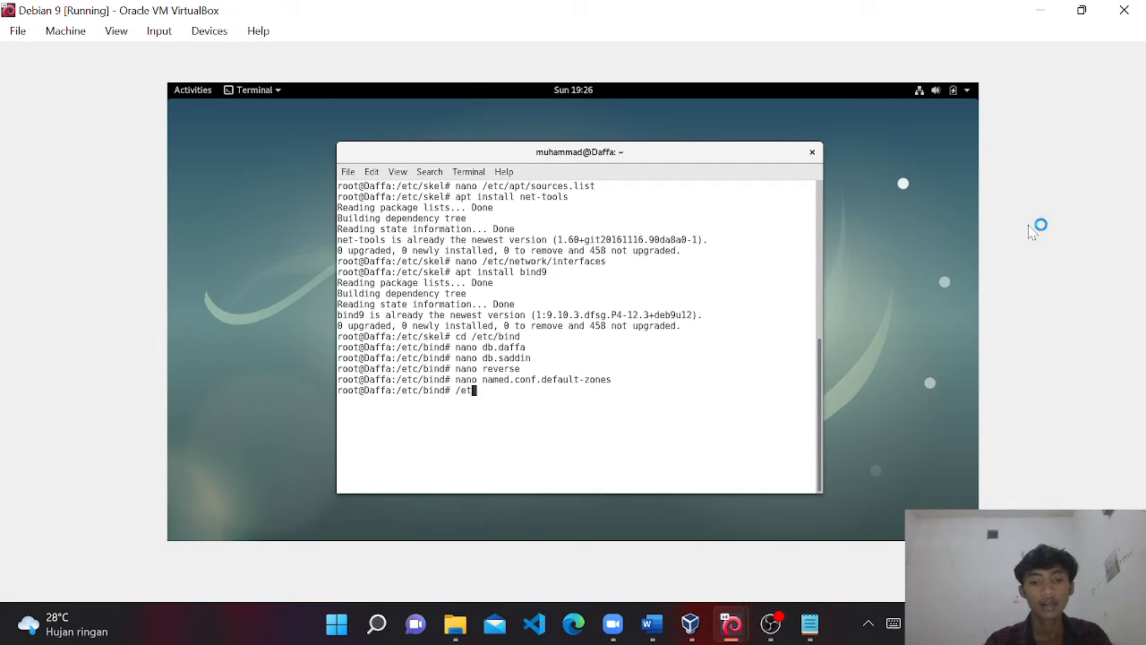
text(bind)
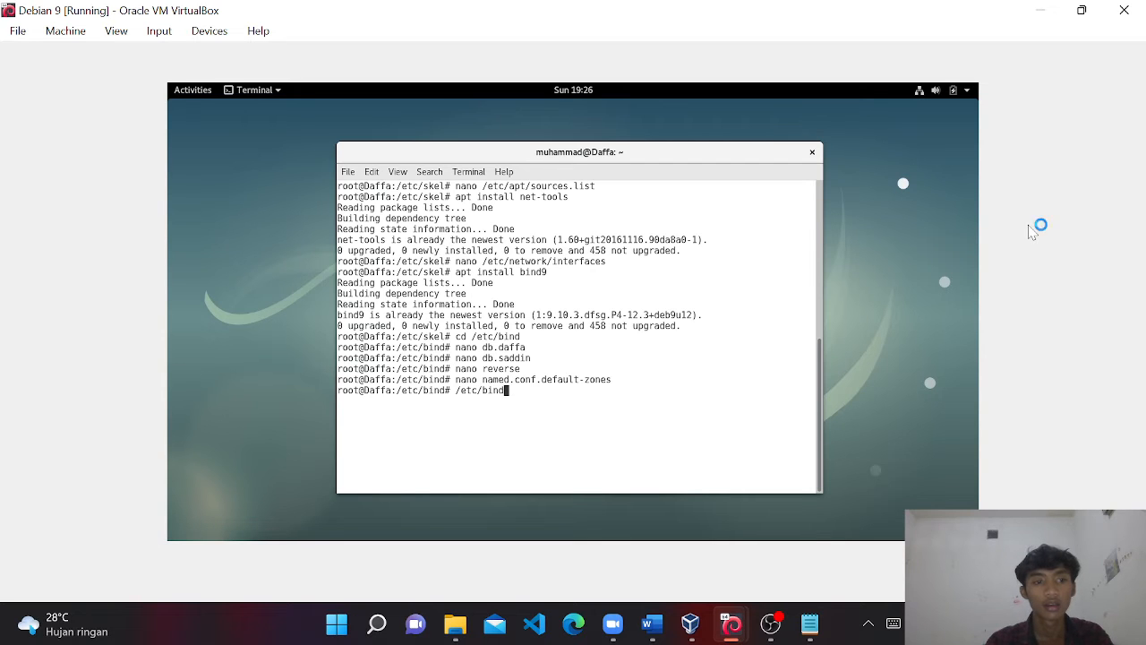
key(BackSpace)
key(BackSpace)
key(BackSpace)
key(BackSpace)
text(i)
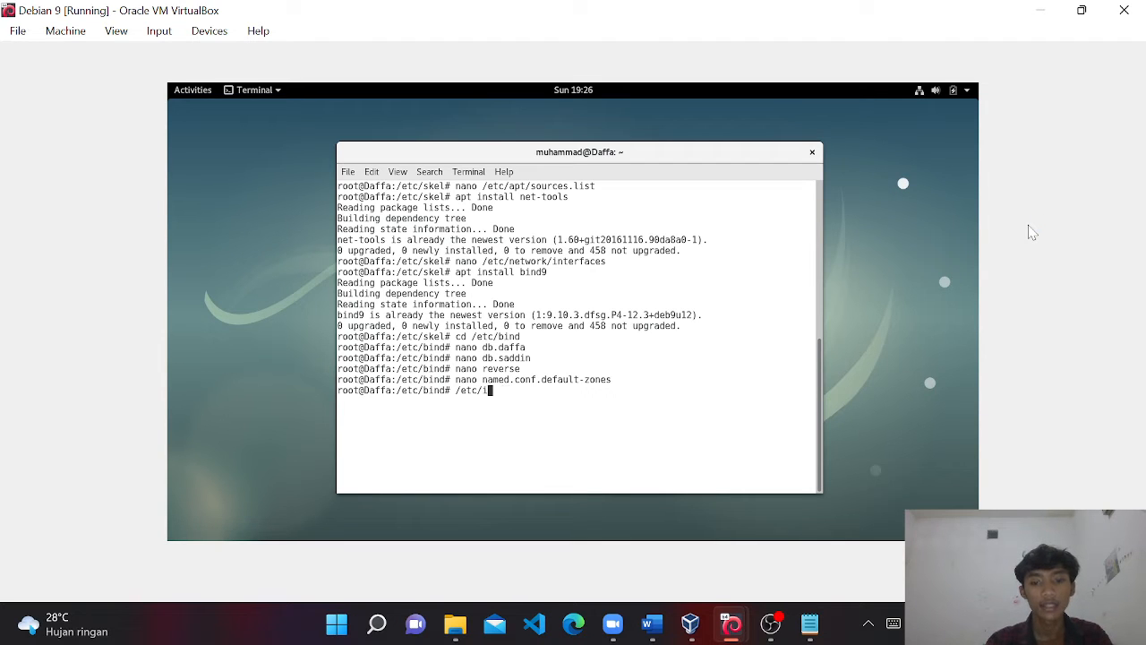
text(nit.d)
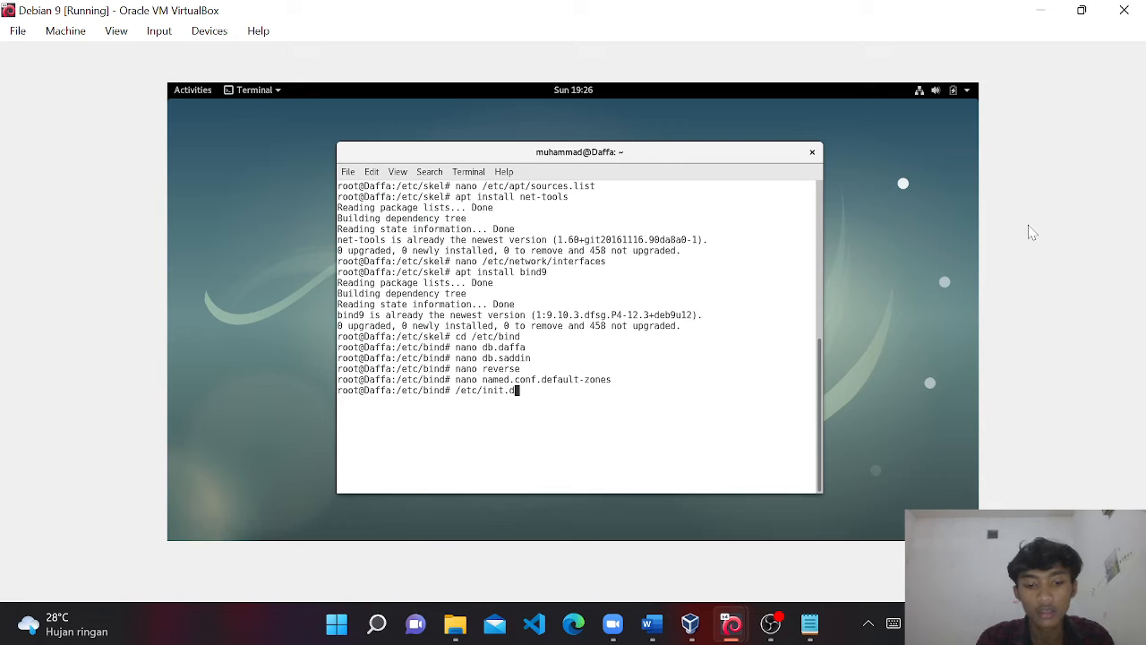
text(/bind9 r)
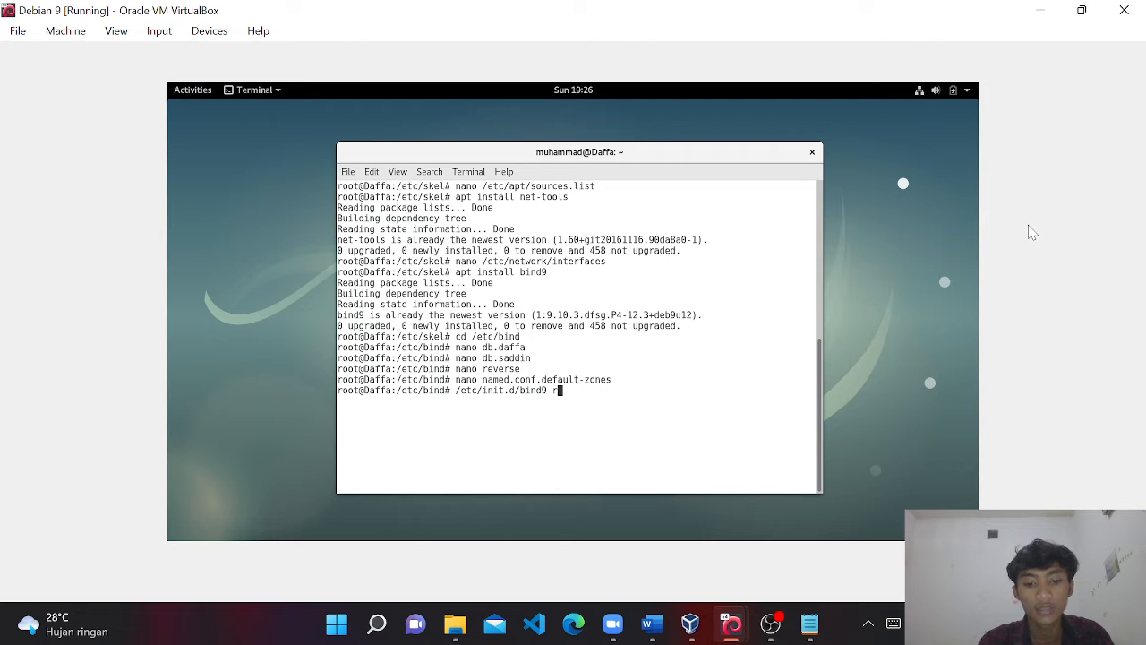
text(eststart)
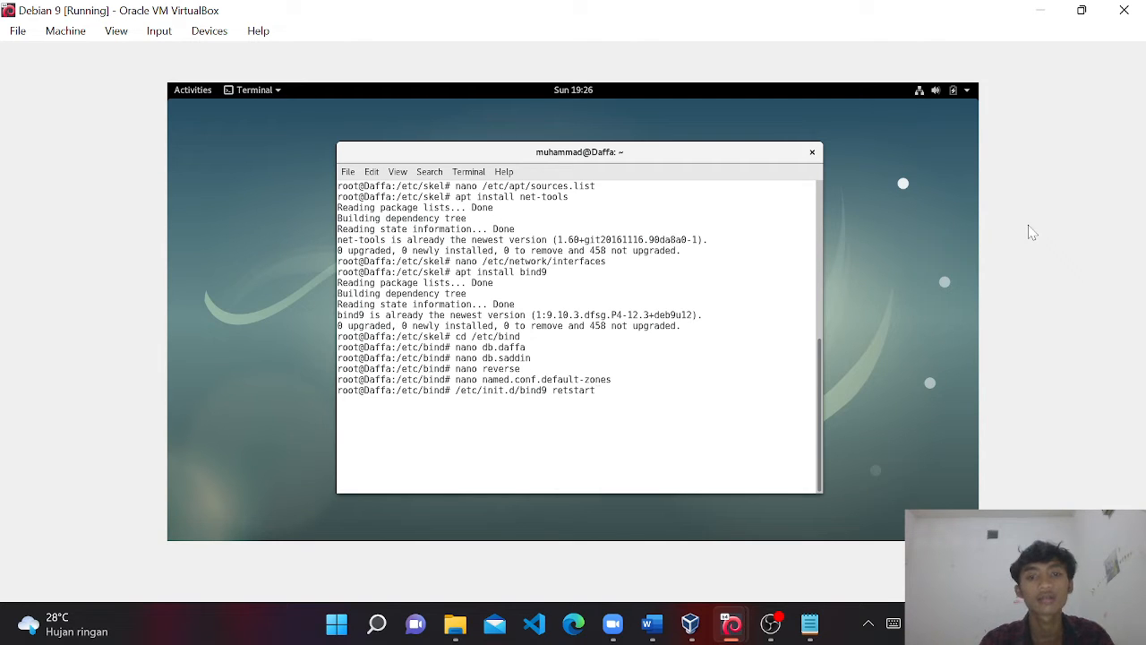
key(BackSpace)
key(BackSpace)
key(BackSpace)
key(BackSpace)
key(BackSpace)
key(BackSpace)
text(start)
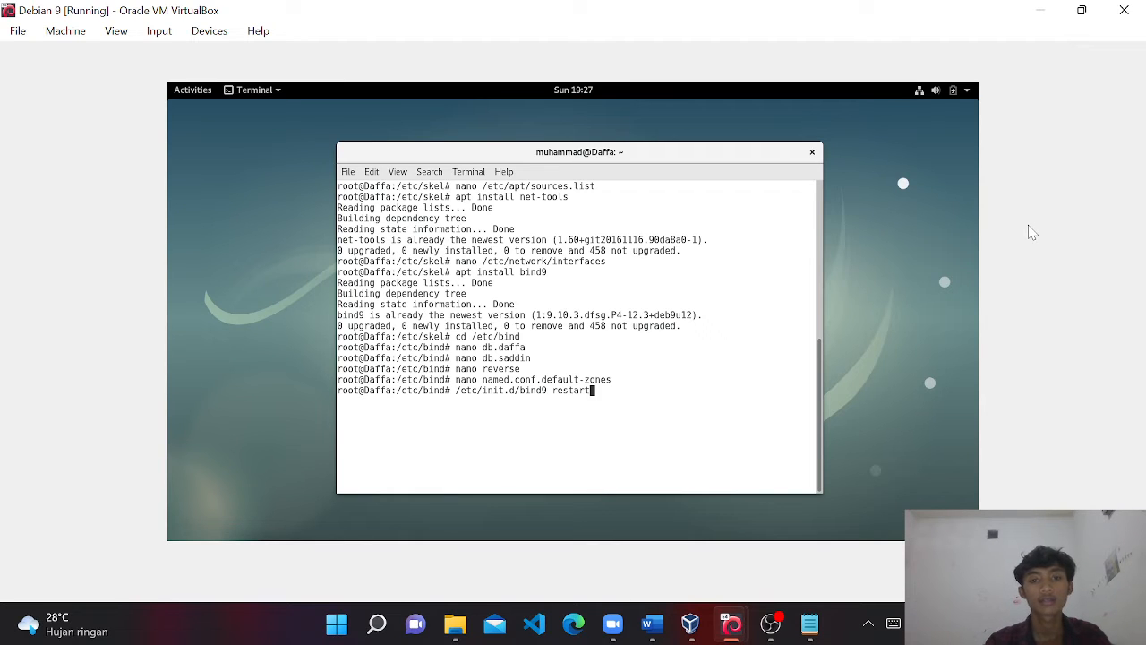
key(Return)
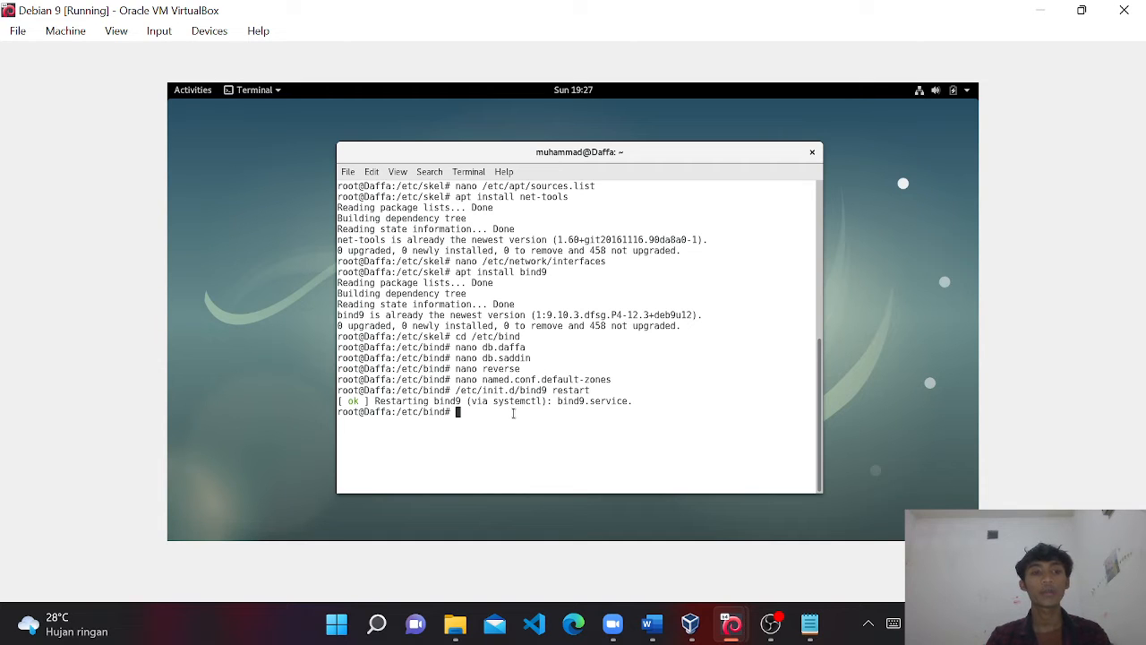
text(nano )
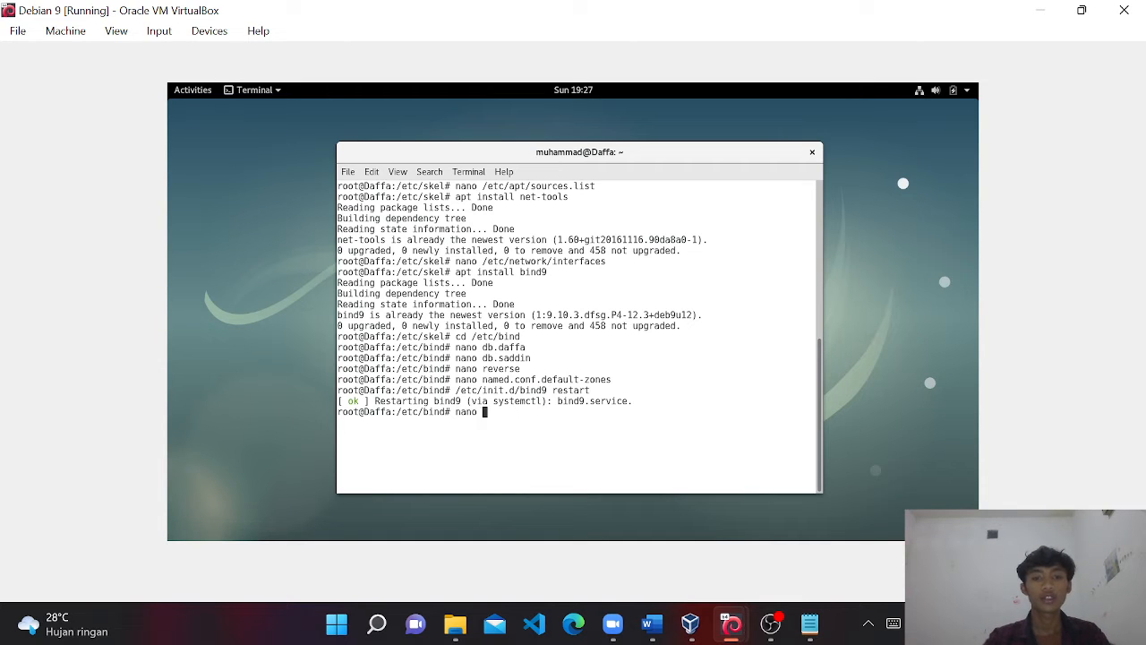
text(/etc/)
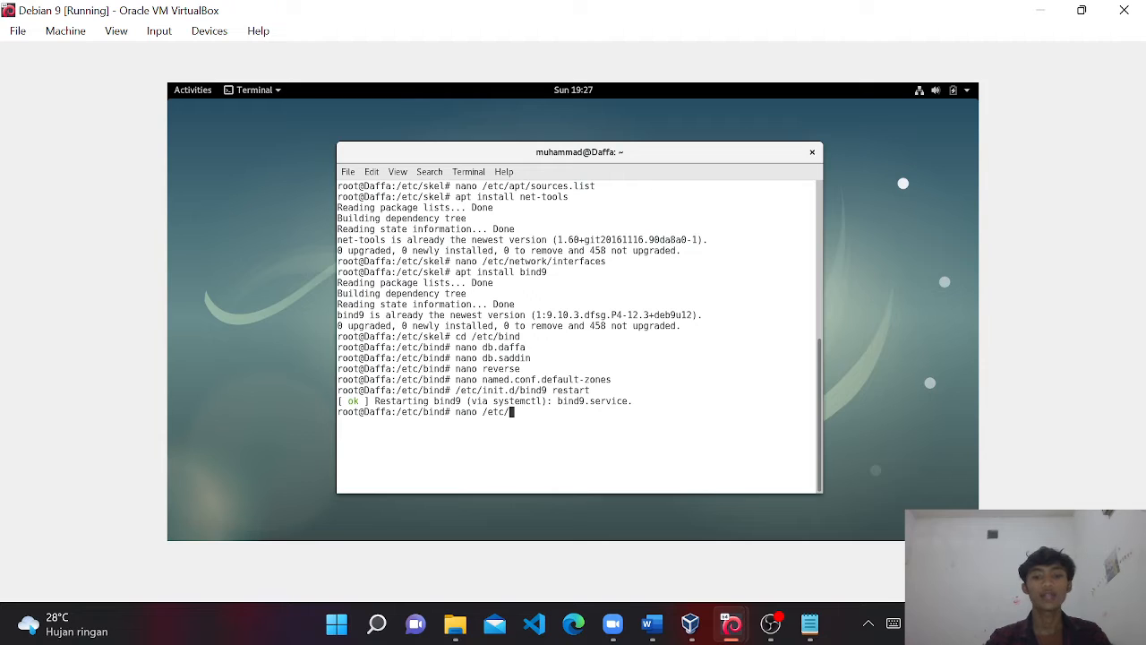
text(resolv.)
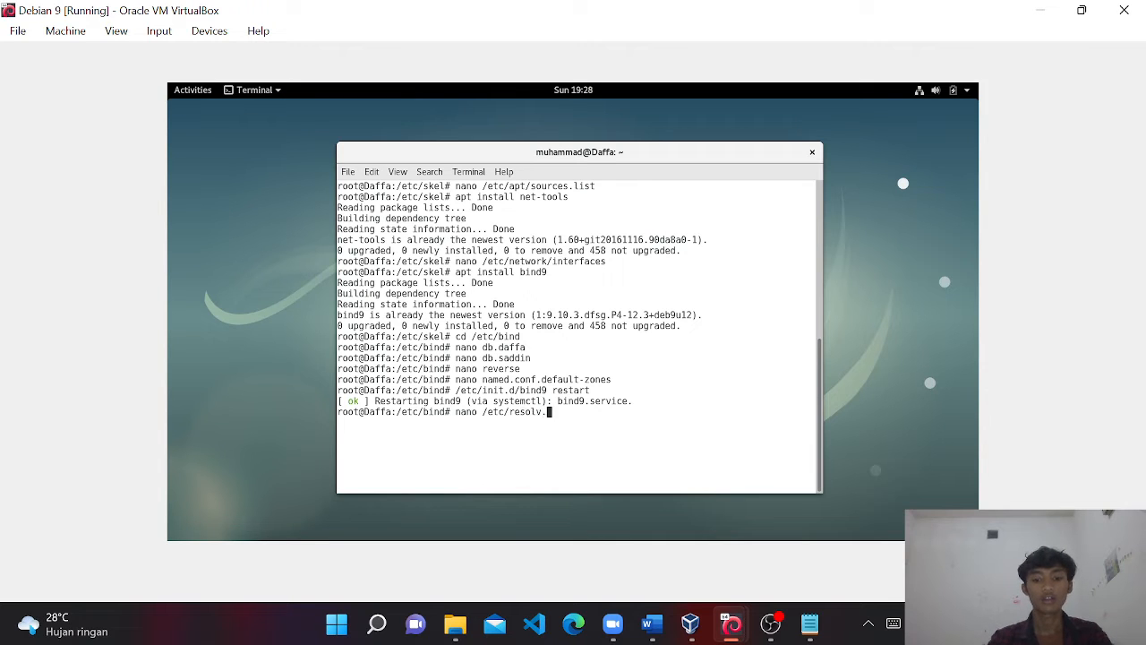
text(conf)
key(Return)
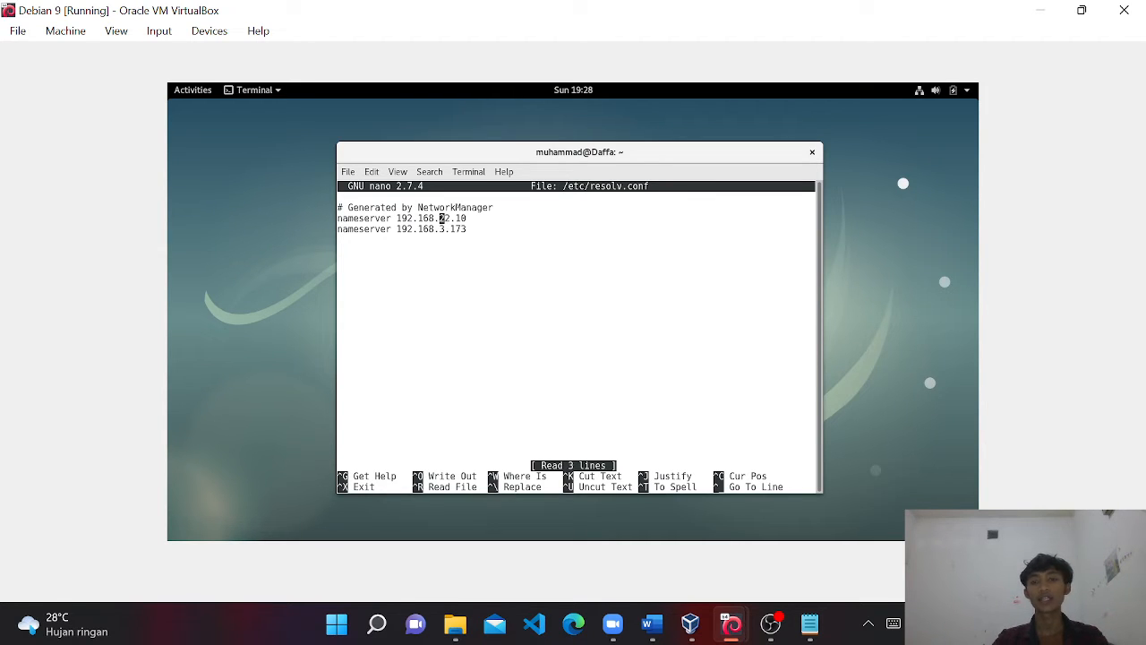
key(ctrl+x)
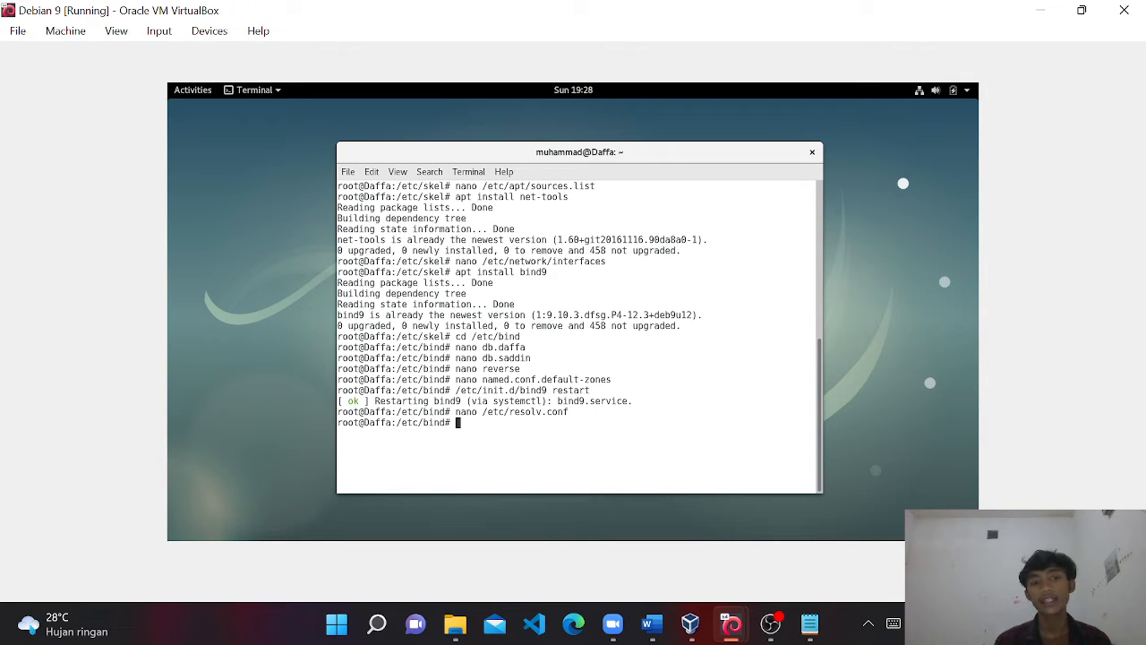
Reverse-lookup 192.168.22.10 and 192.168.22.11 with nslookup.
text(ns)
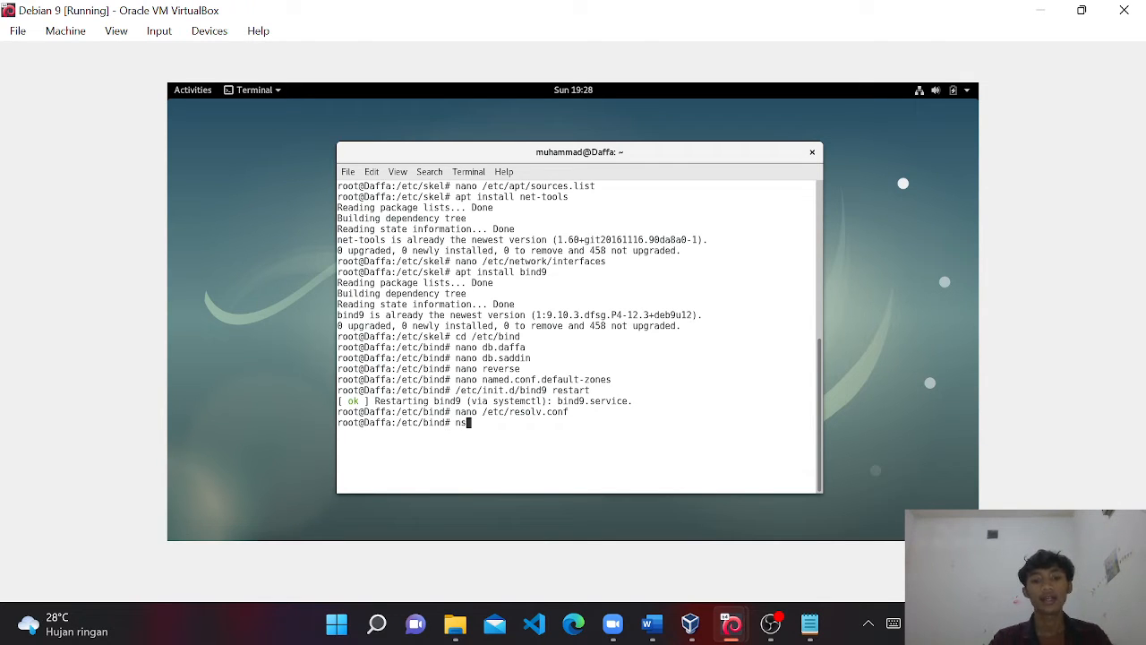
text(lookup)
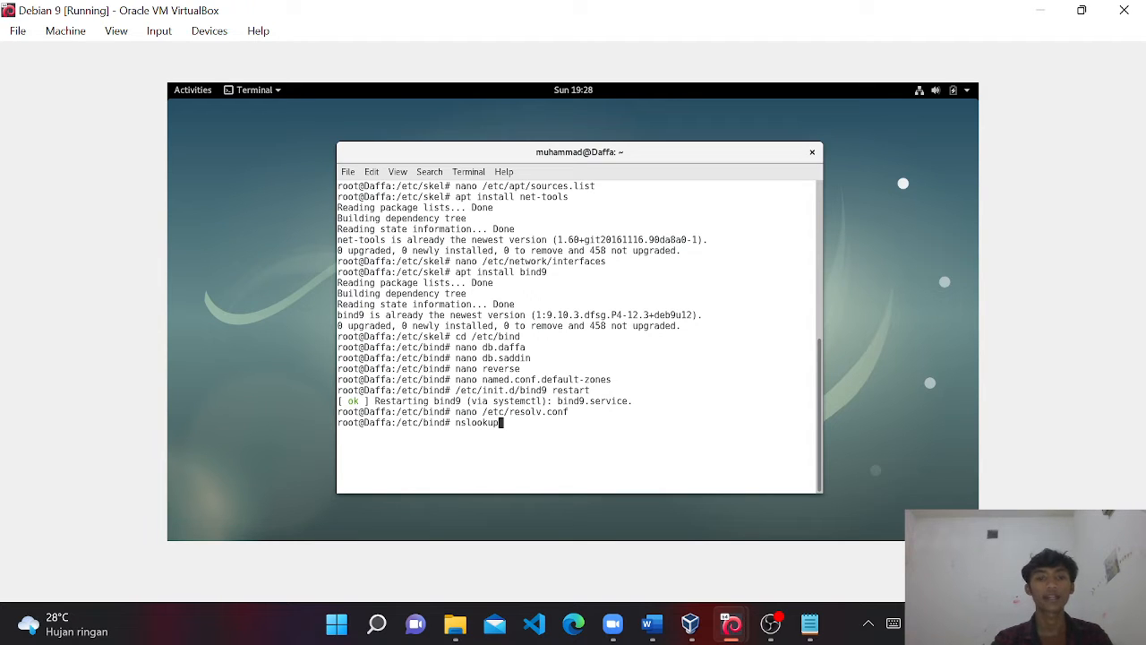
text( 1)
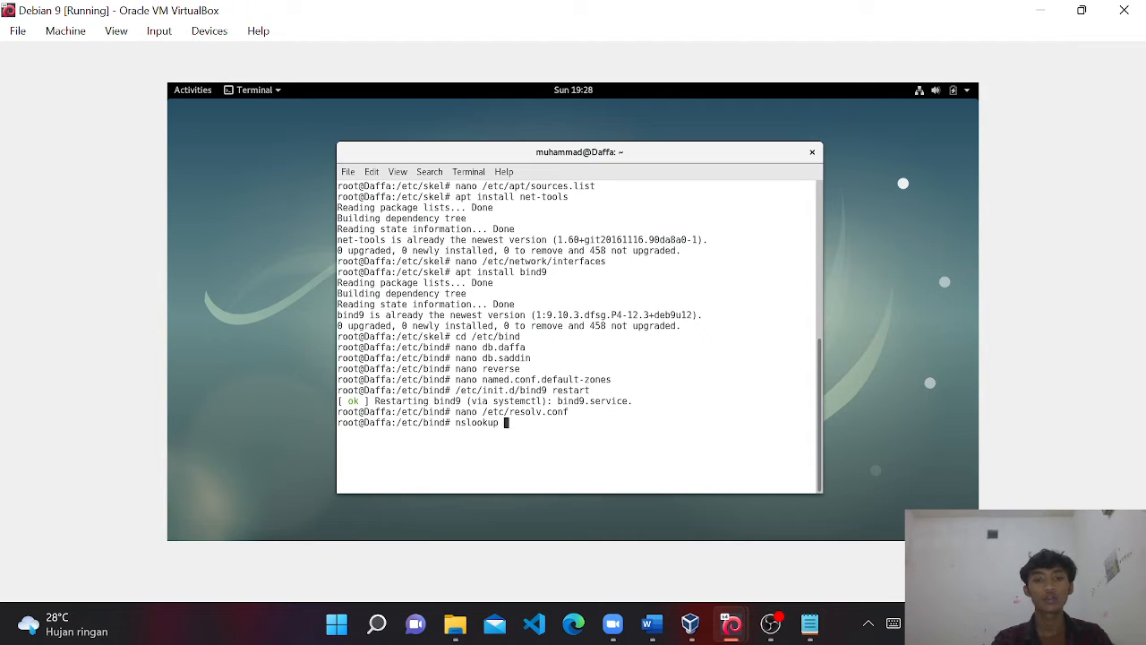
text(92.16)
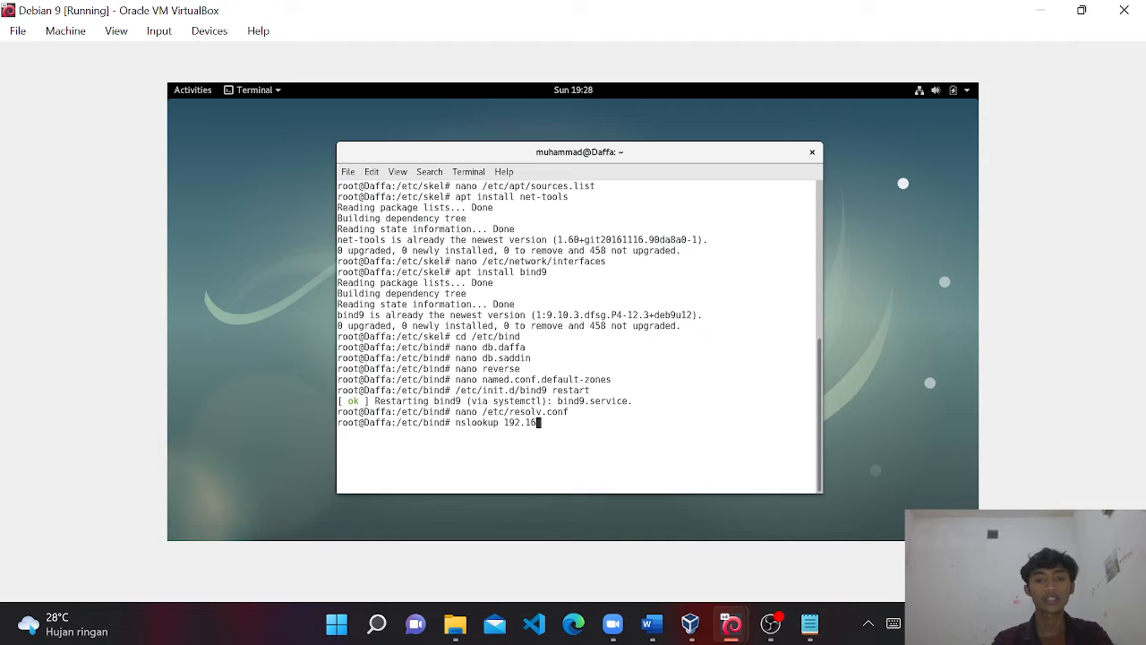
text(8.22.1)
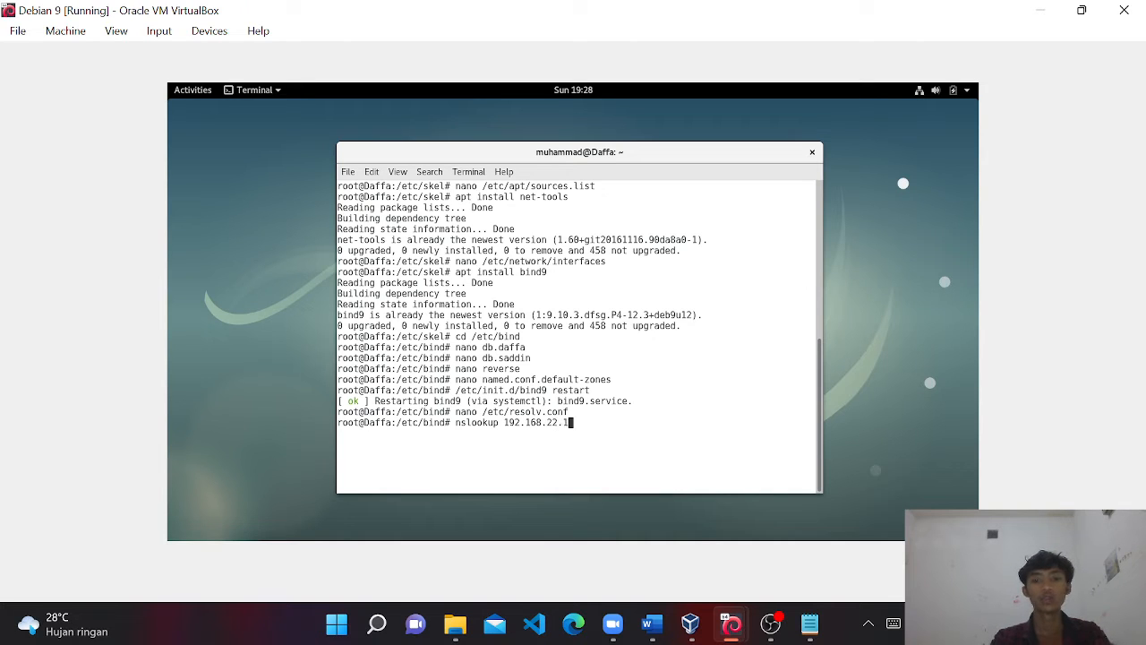
text(0)
key(Return)
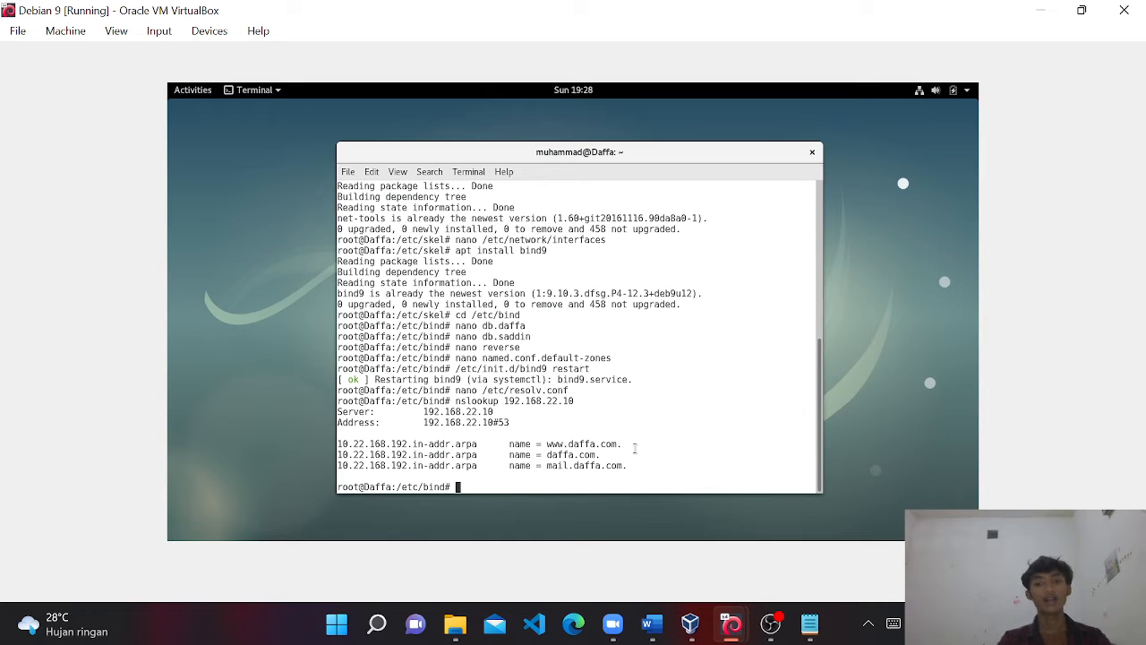
key(Up)
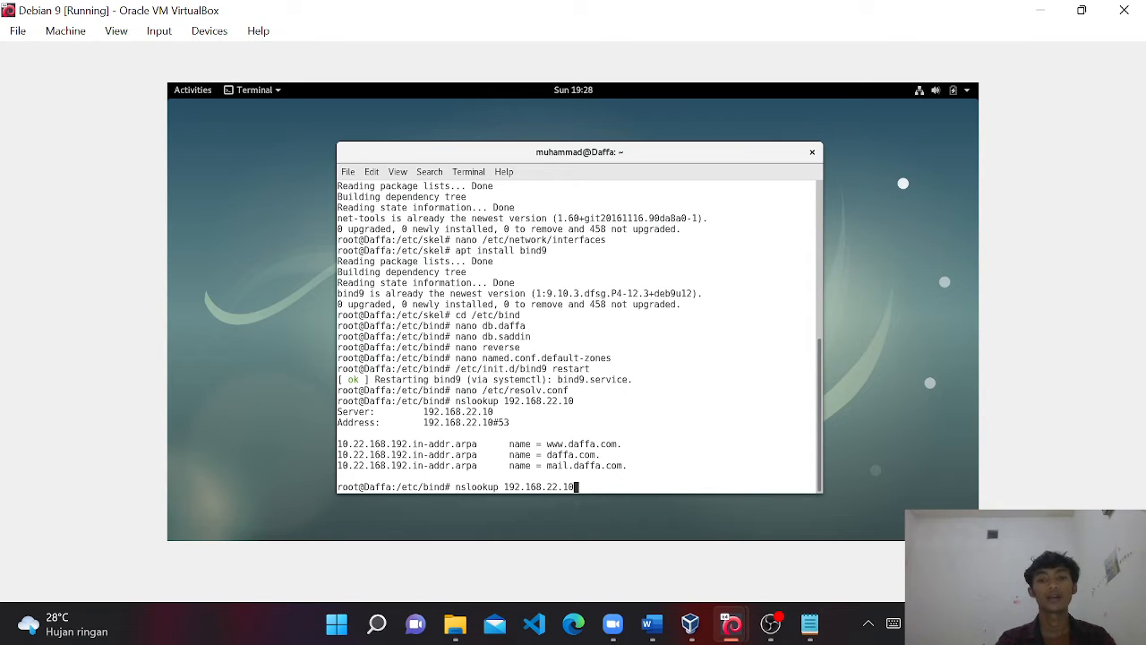
key(BackSpace)
text(1)
key(Return)
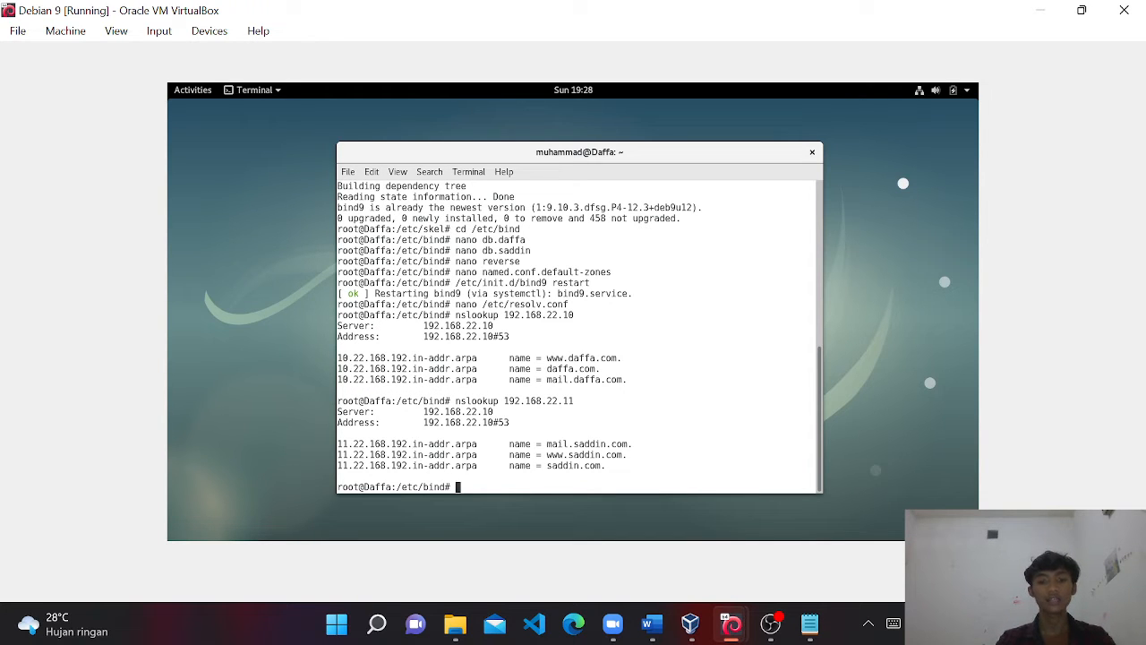
key(Up)
key(BackSpace)
key(BackSpace)
key(BackSpace)
key(BackSpace)
key(BackSpace)
key(BackSpace)
key(BackSpace)
key(BackSpace)
key(BackSpace)
key(BackSpace)
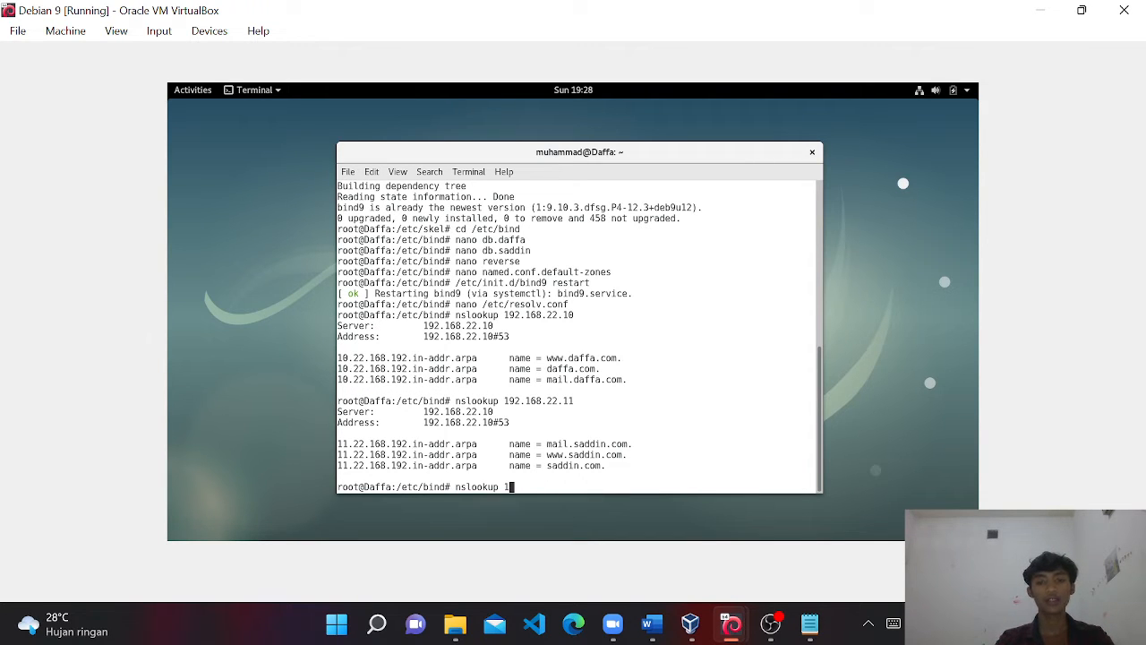
text(www.daffa.com)
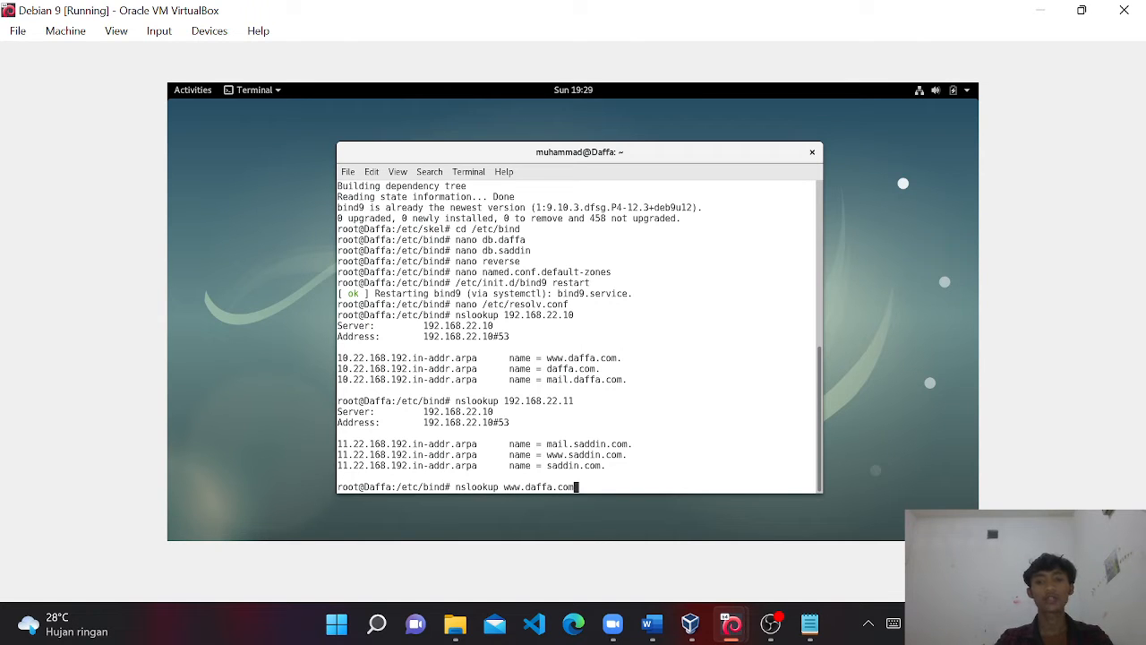
key(Return)
key(Up)
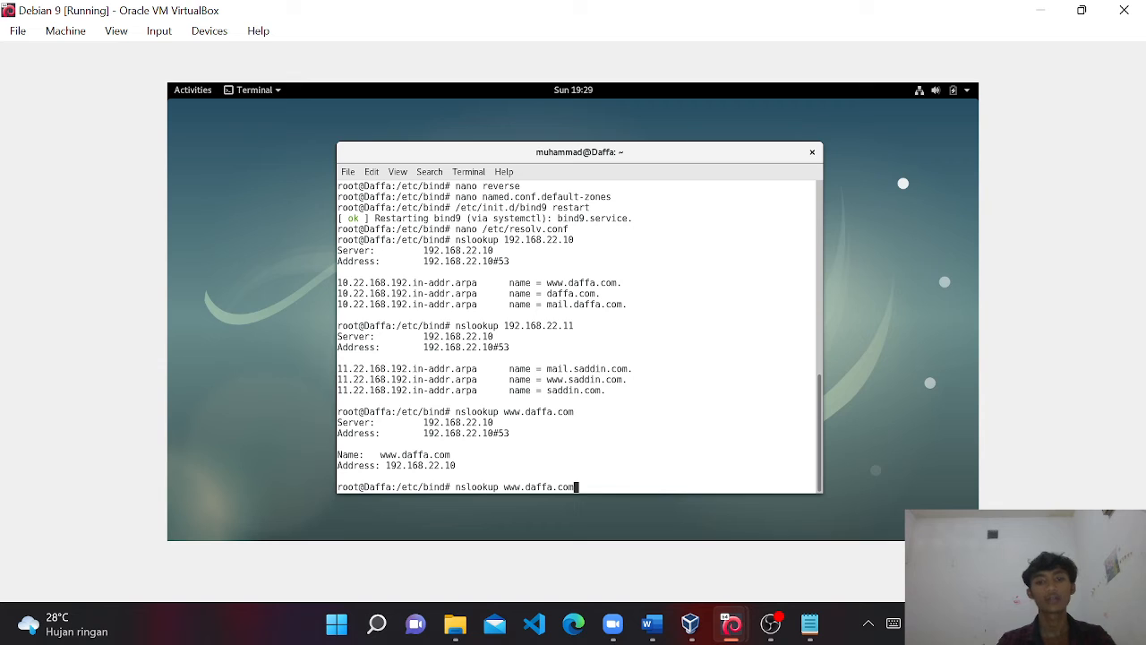
key(BackSpace)
key(BackSpace)
key(BackSpace)
key(BackSpace)
key(BackSpace)
key(BackSpace)
key(BackSpace)
key(BackSpace)
key(BackSpace)
text(s)
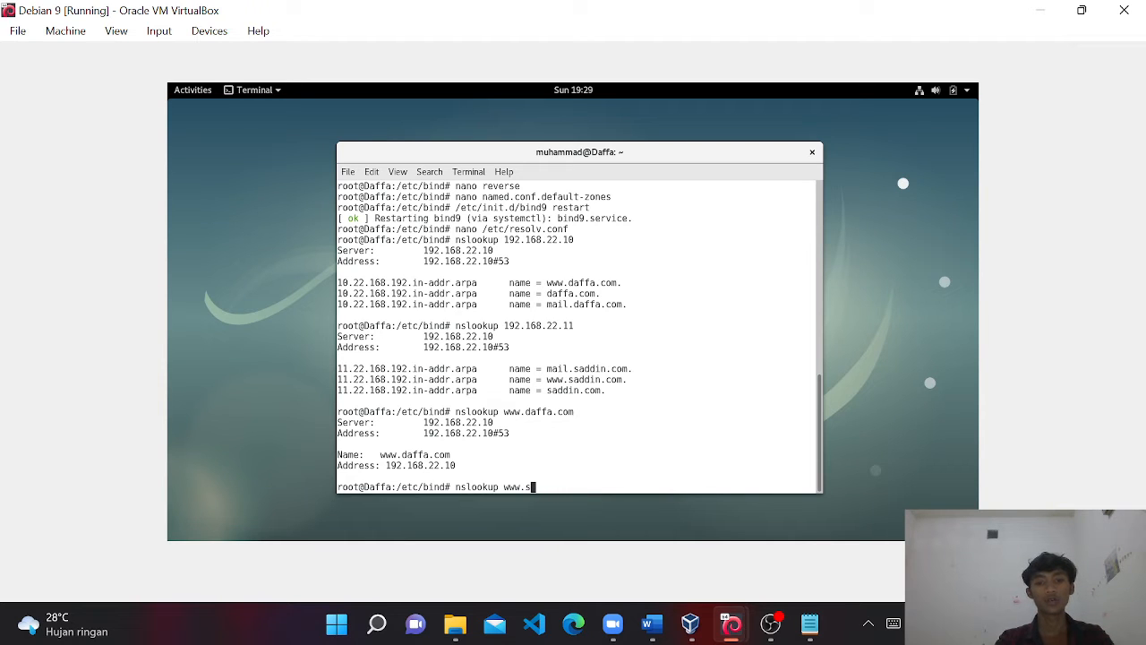
text(addin.com)
key(Return)
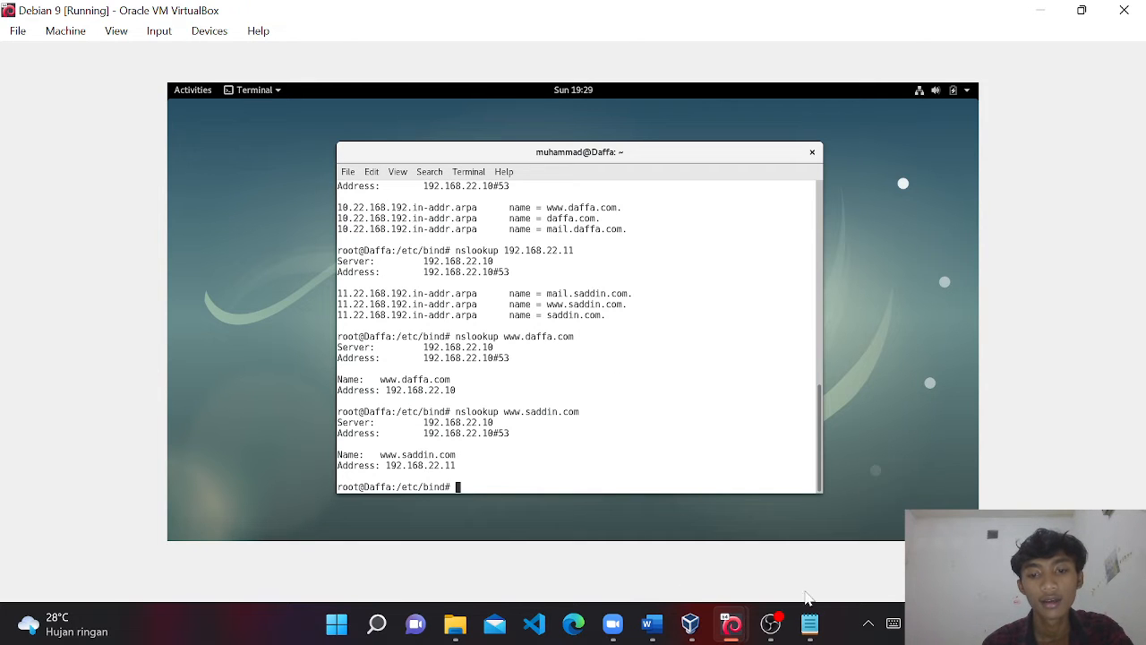
click(809, 623)
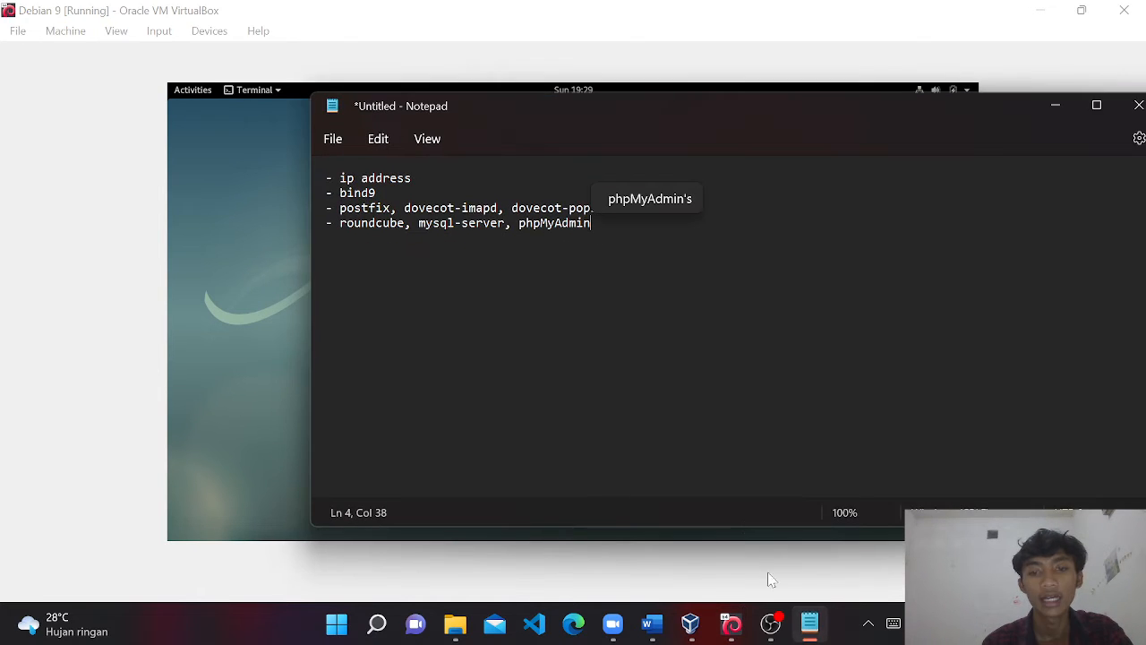
click(412, 178)
click(376, 193)
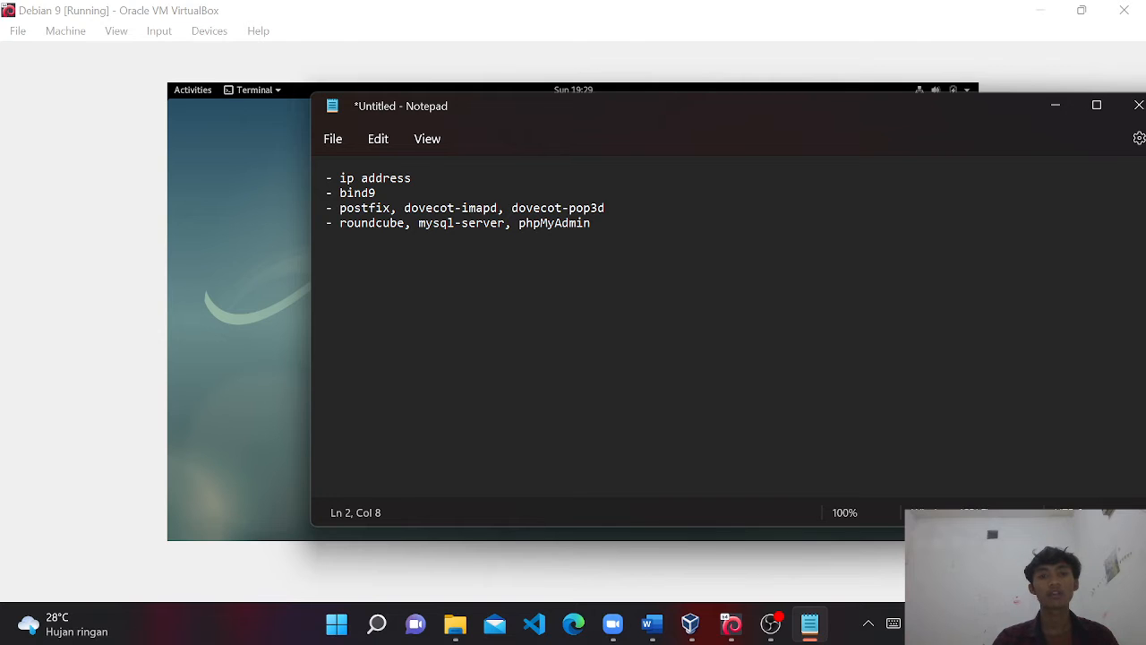
click(1053, 107)
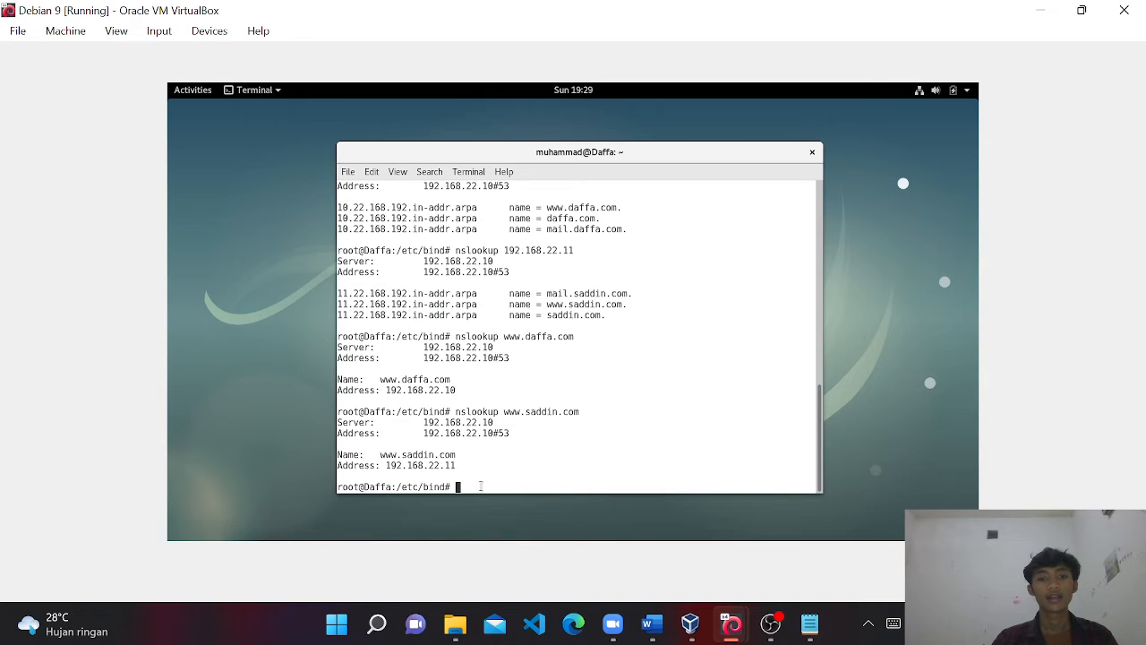
text(clear)
Return to the root home directory with cd ~.
key(Return)
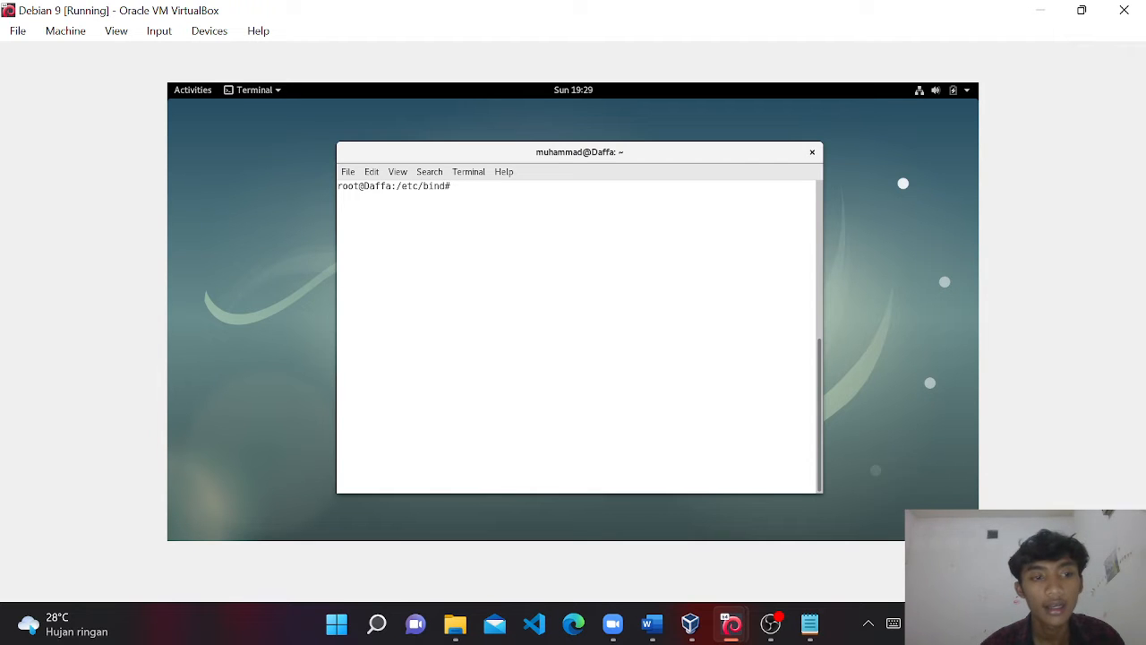
text(apt)
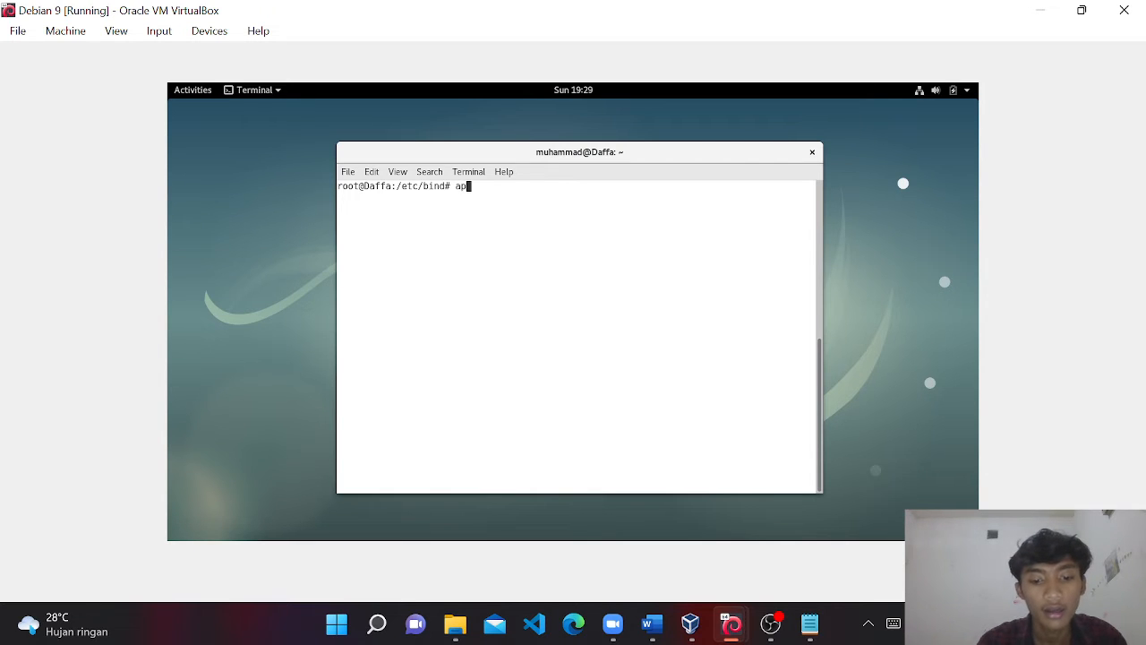
key(BackSpace)
key(BackSpace)
key(BackSpace)
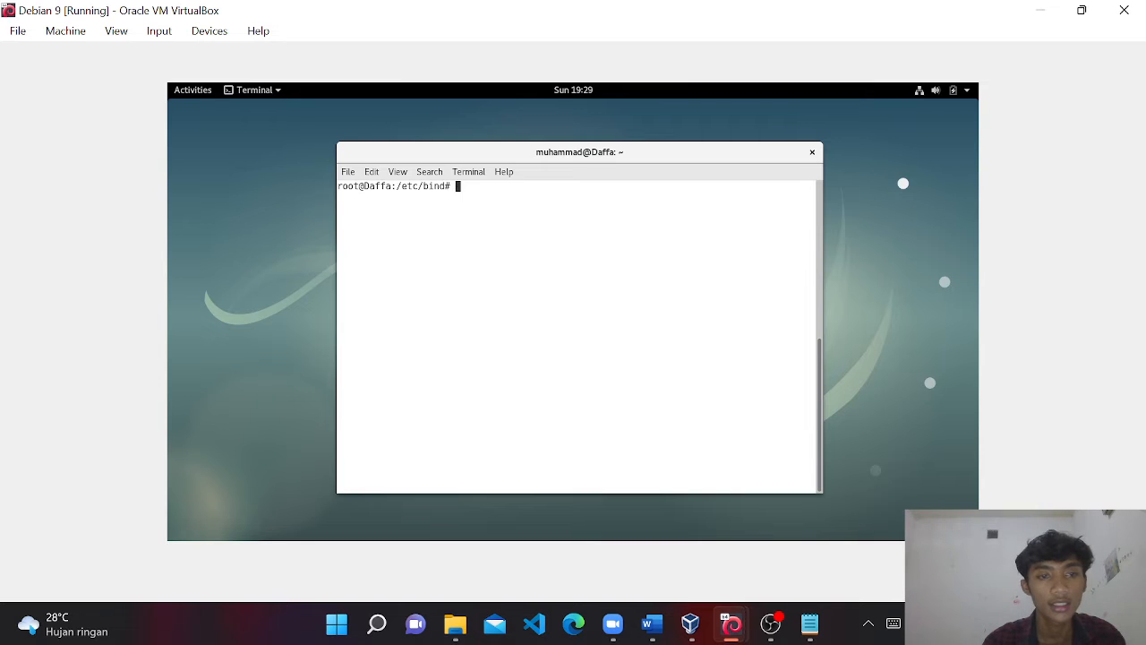
text(cd )
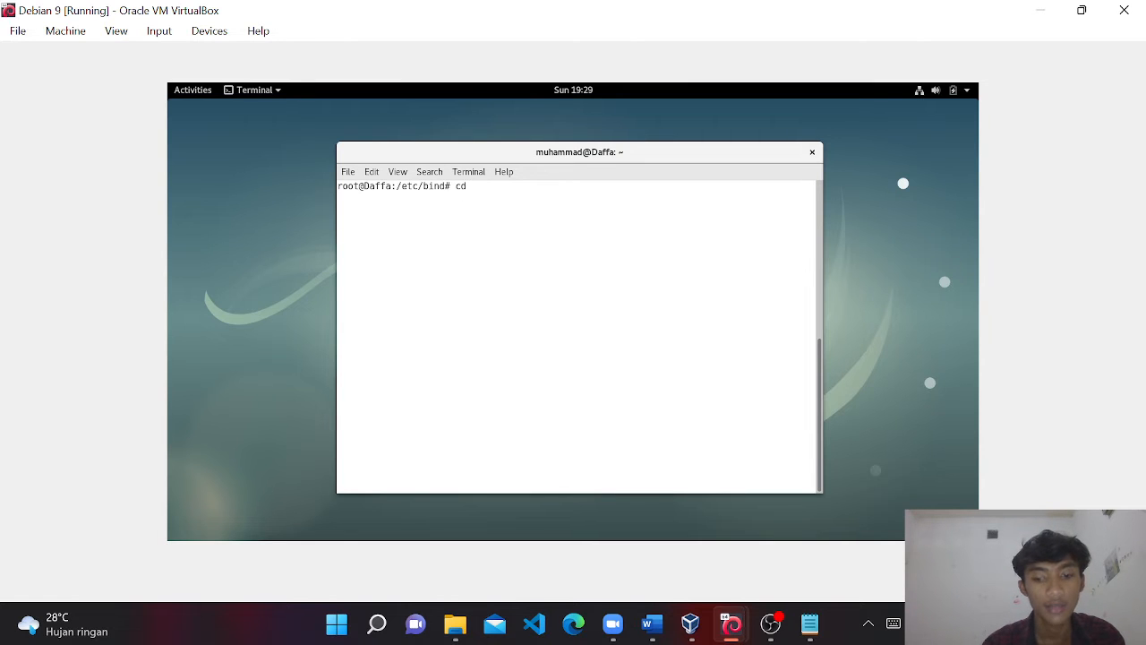
text(~)
key(Return)
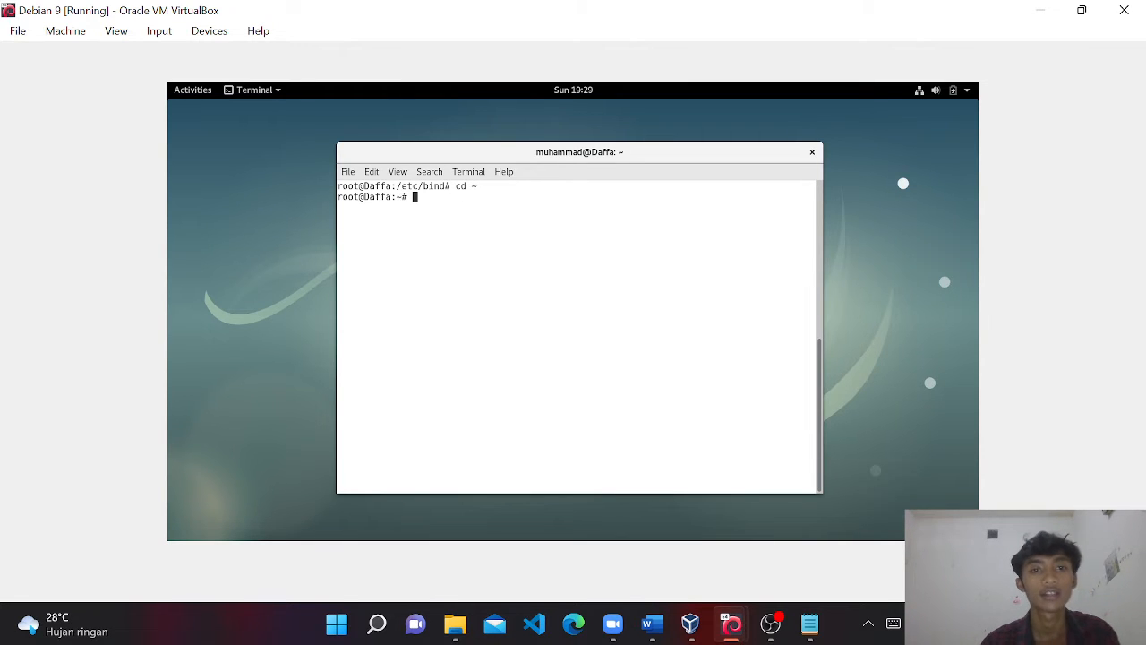
Run apt install for postfix, dovecot-imapd and dovecot-pop3d.
text(apt install postfix do)
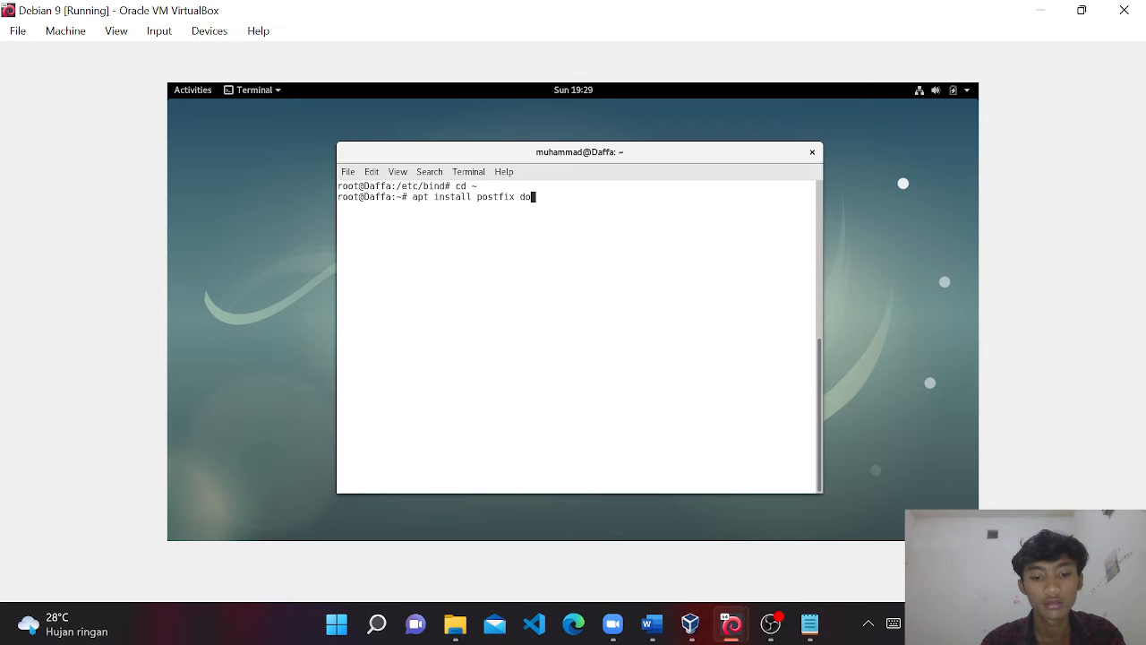
text(vecot)
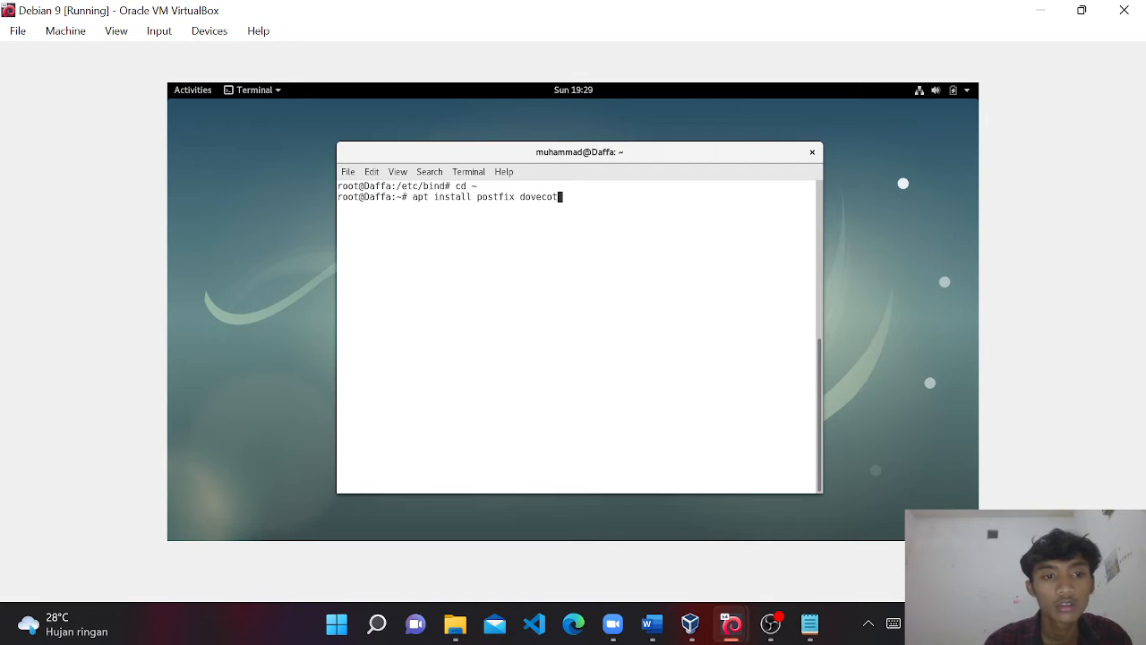
text(-imapd)
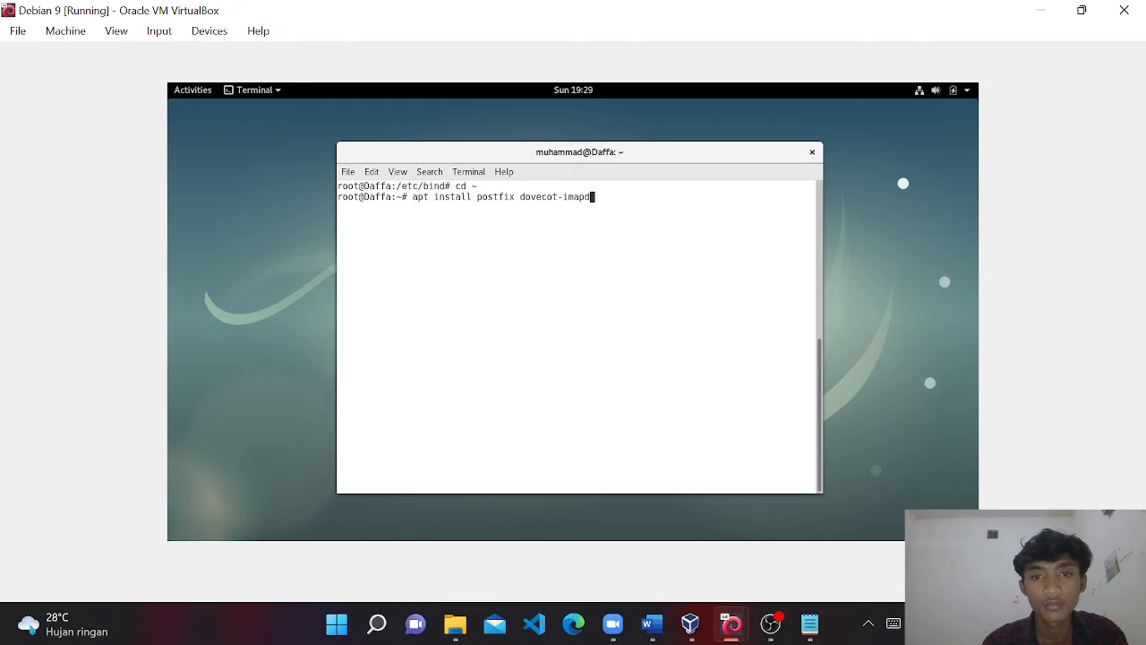
text( dove)
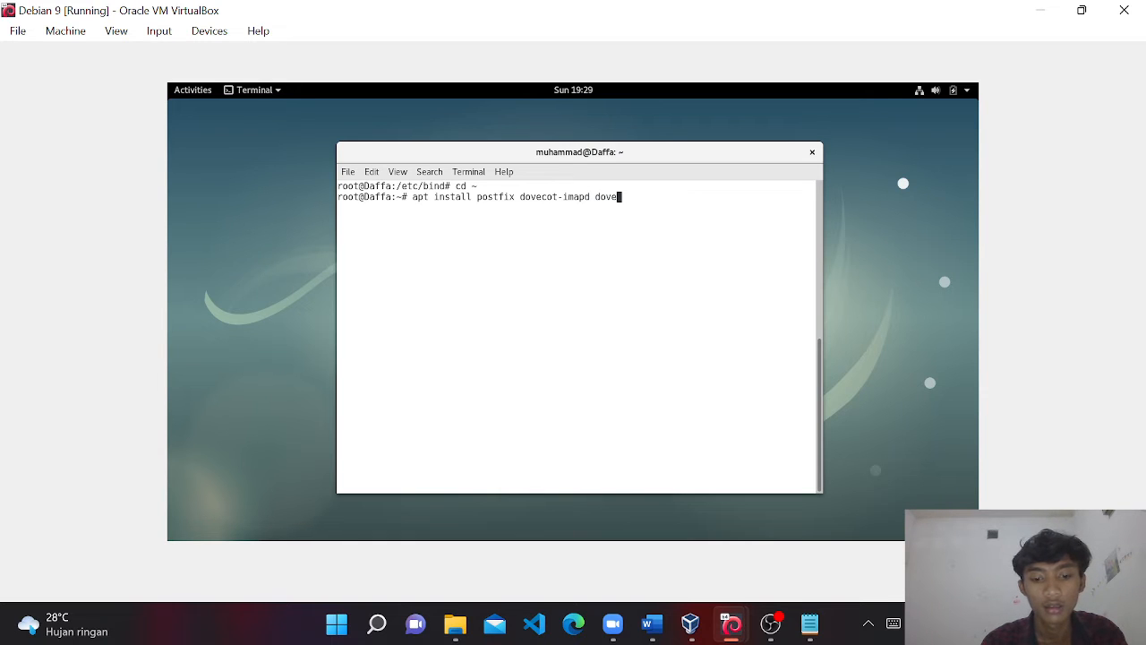
text(ct)
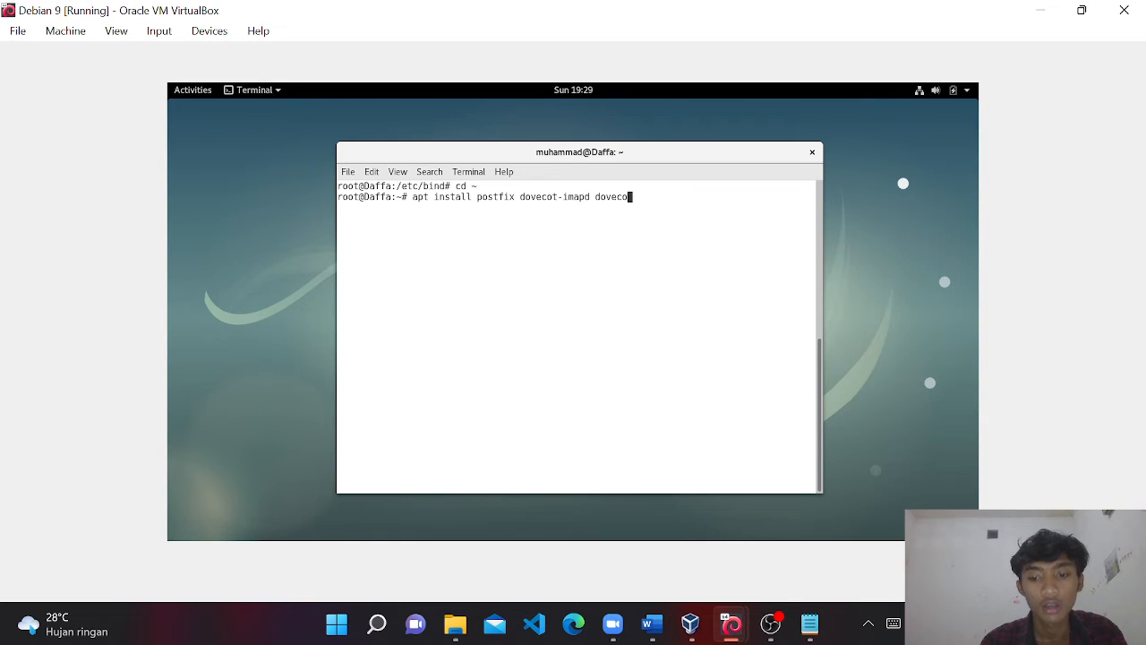
text(ot)
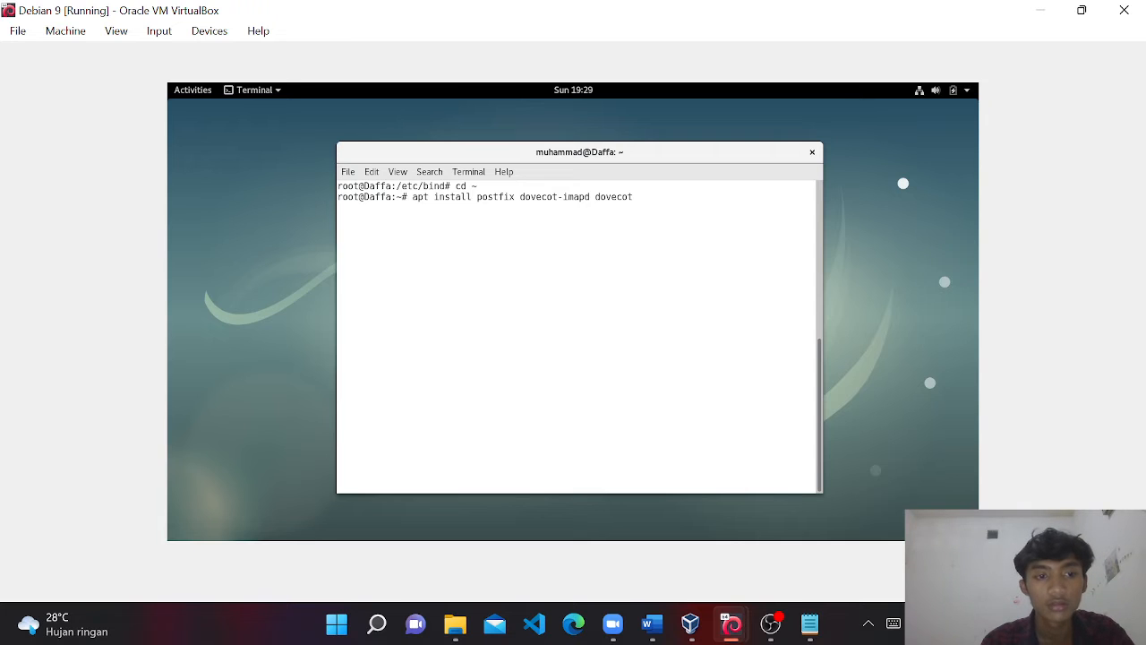
text(-pop3d)
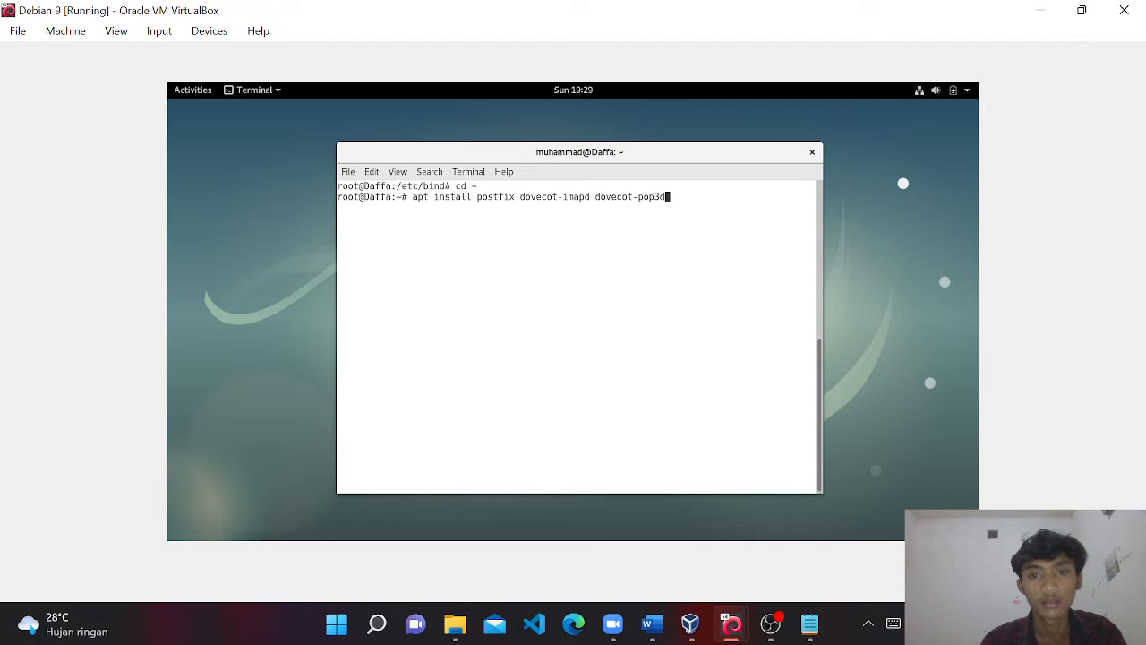
key(Return)
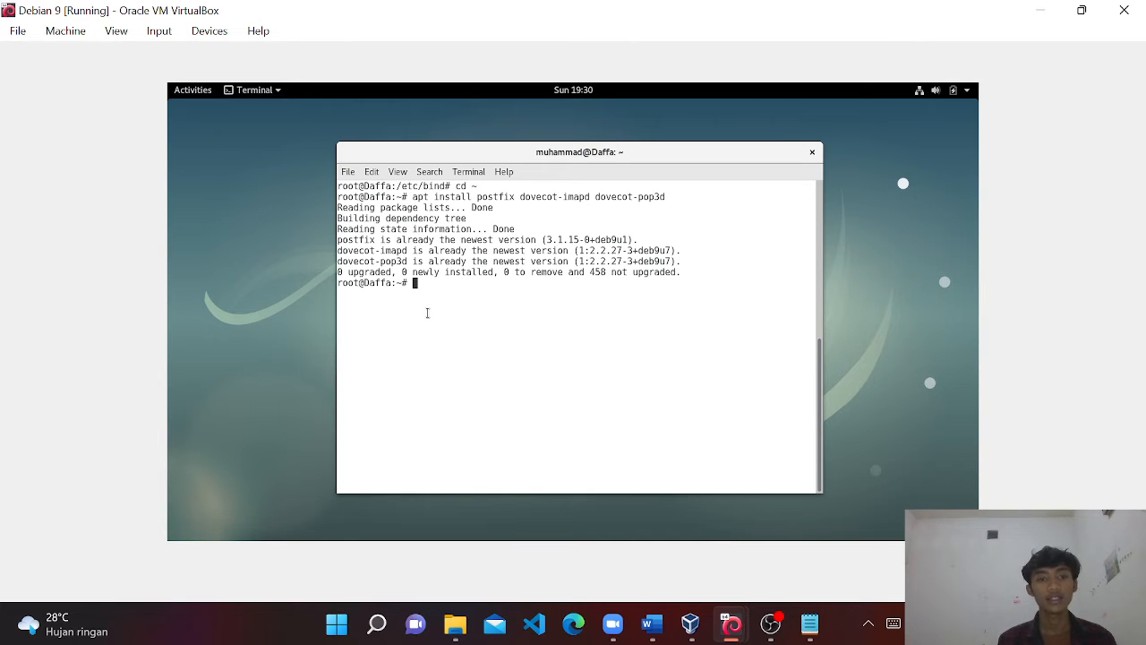
Move into /etc/skel, drop the maildirmake.dovecot command, and list the existing Maildir folder.
text(cd )
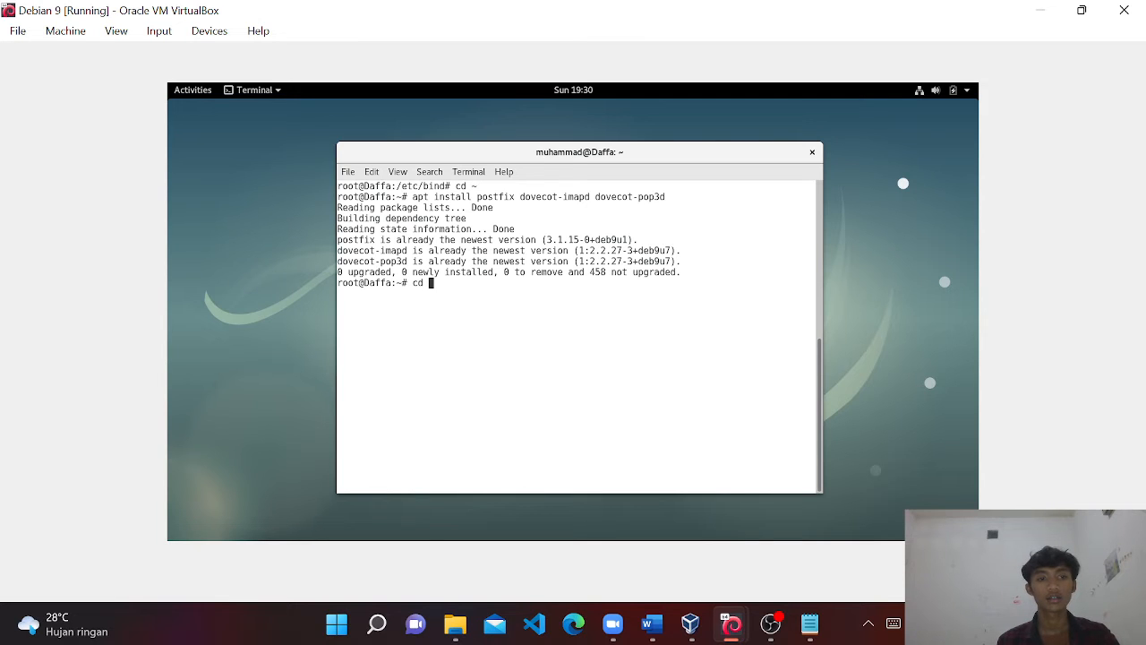
text(/etc/skel)
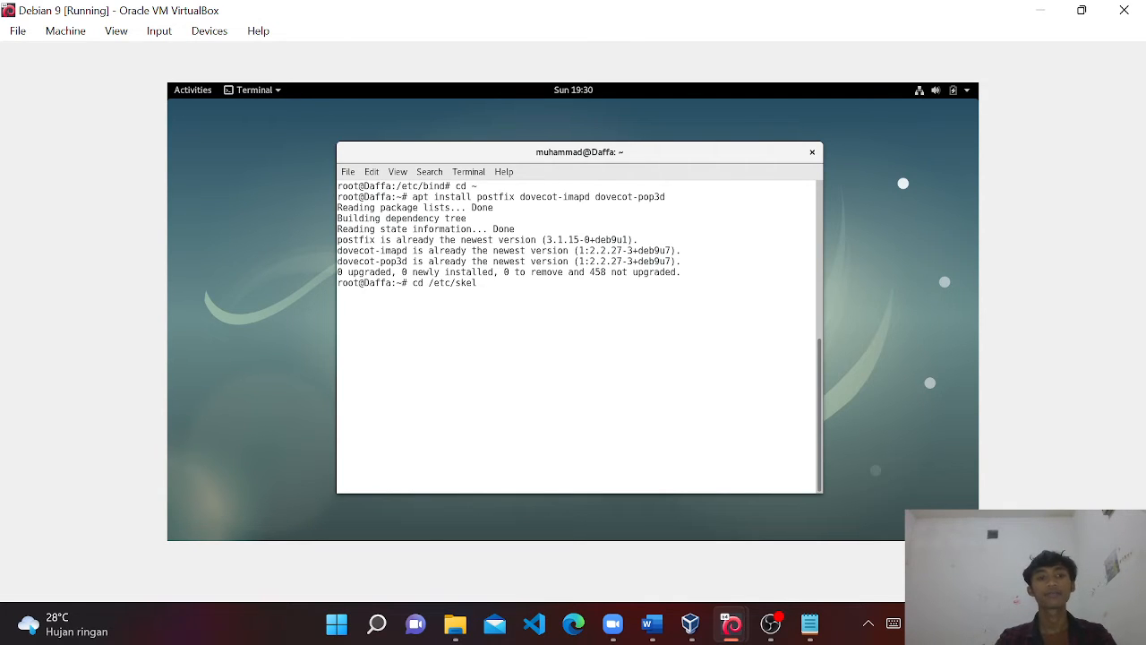
key(Return)
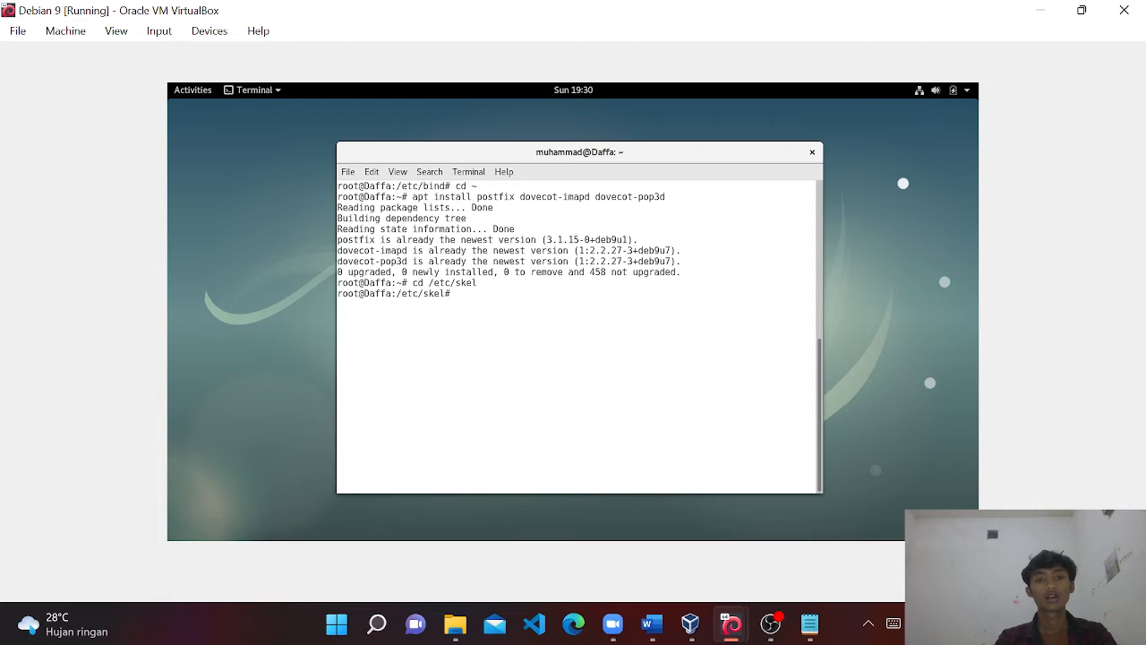
text(mail)
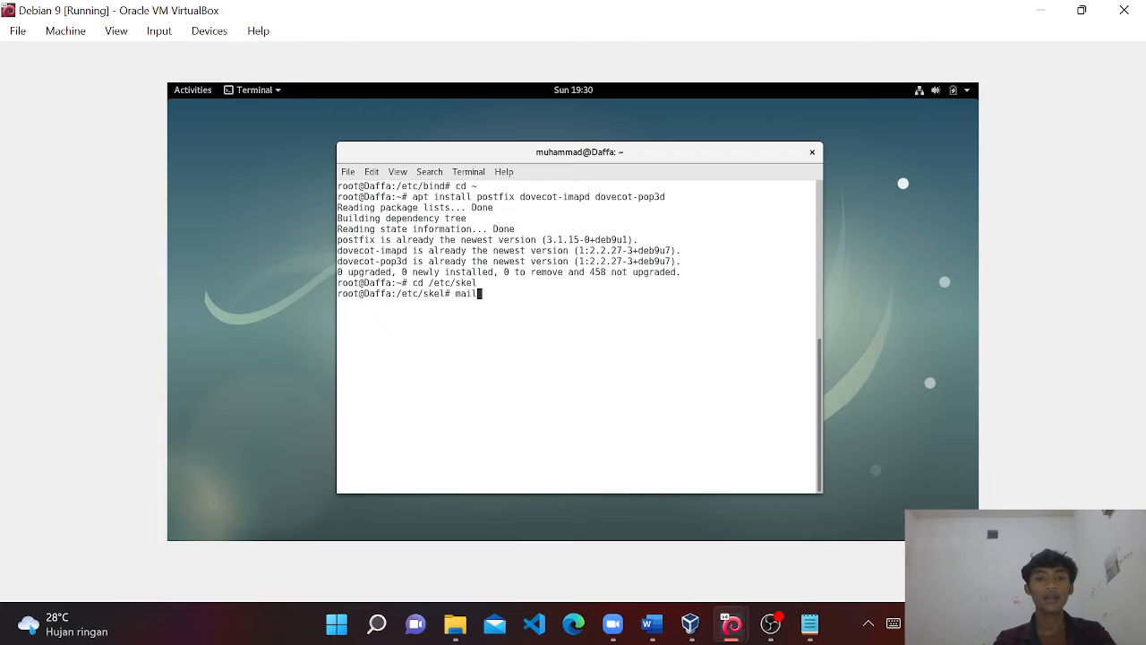
text(dir)
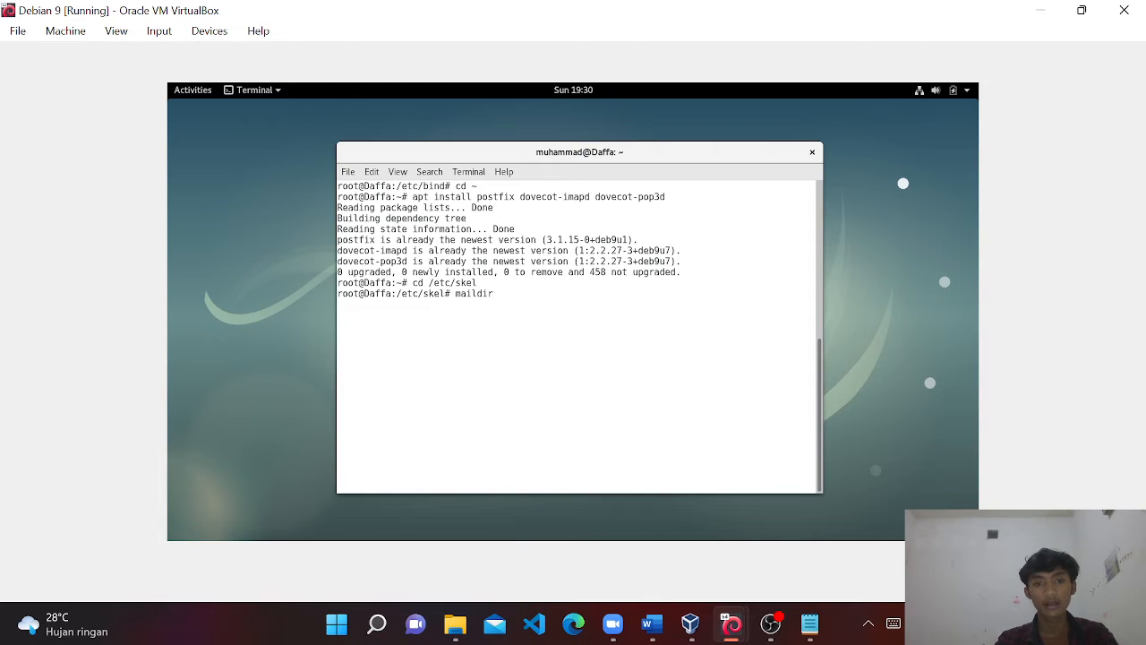
text(make.)
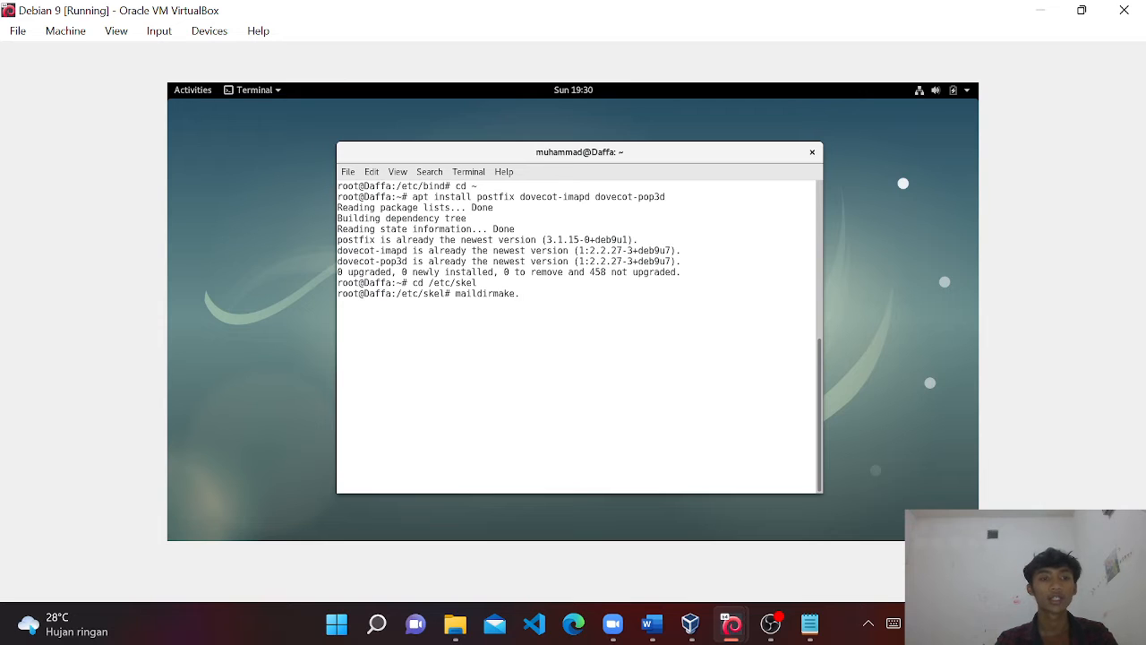
text(dovecot )
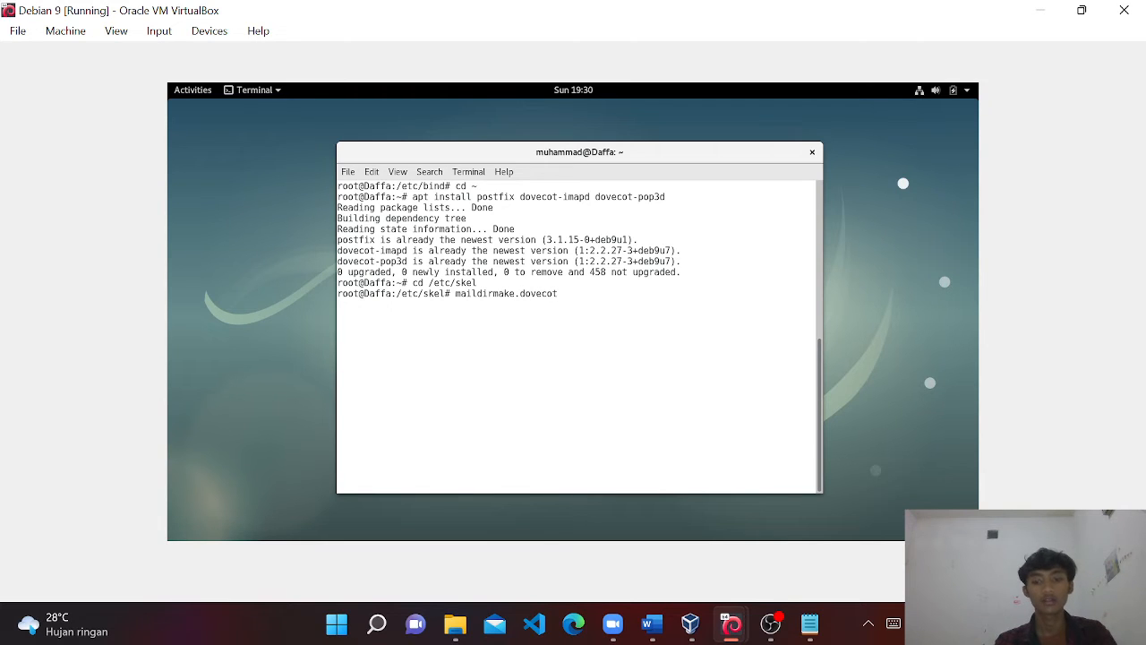
text(MA)
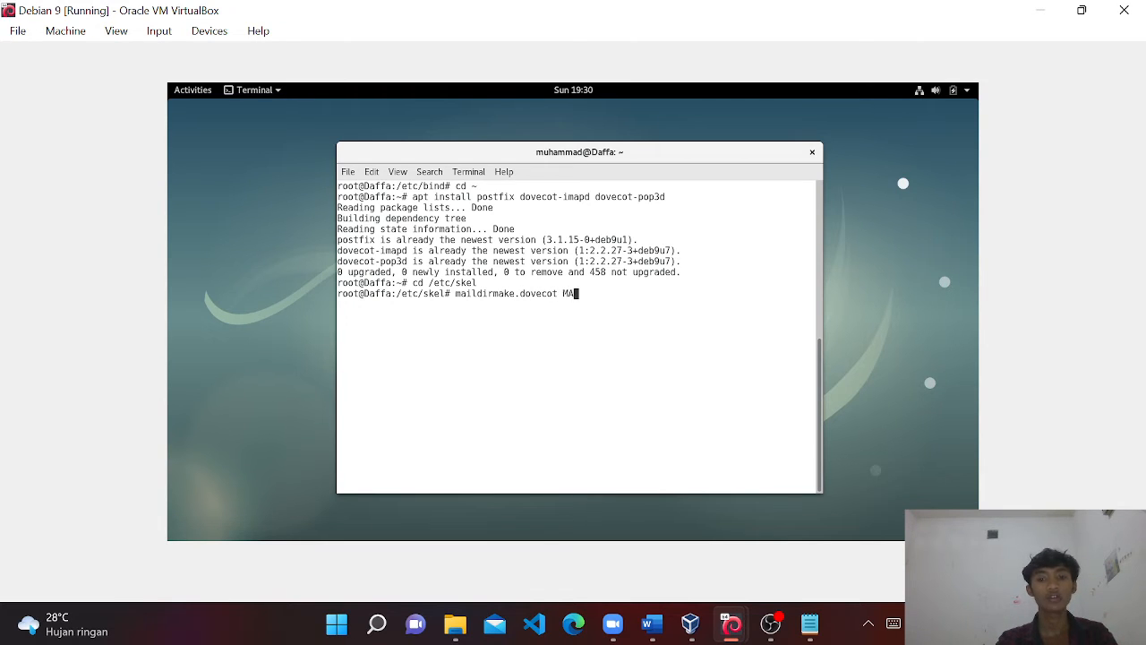
text(Ildir)
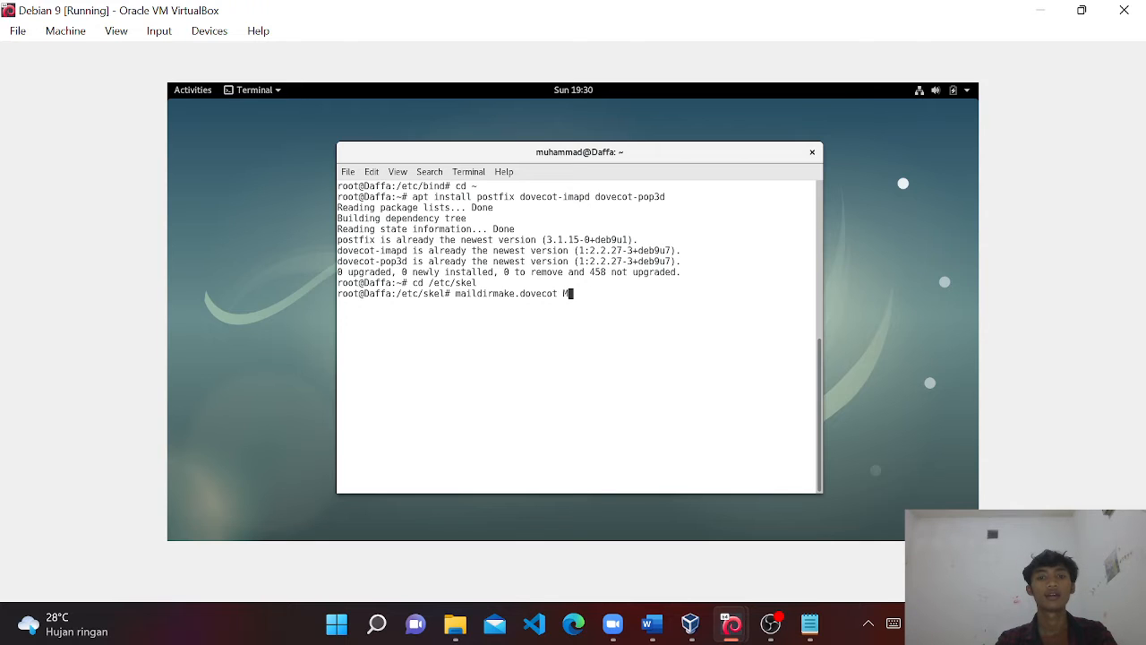
text(aildir)
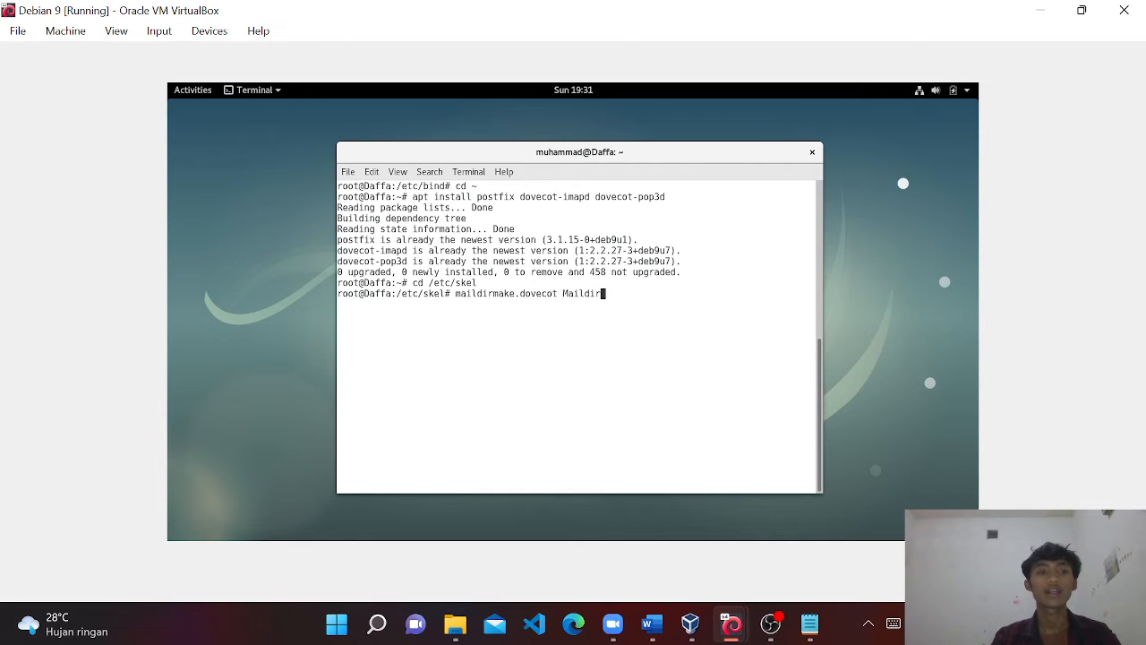
key(BackSpace)
key(BackSpace)
key(BackSpace)
key(BackSpace)
key(BackSpace)
key(BackSpace)
key(BackSpace)
key(BackSpace)
key(BackSpace)
key(BackSpace)
key(BackSpace)
key(BackSpace)
key(BackSpace)
key(BackSpace)
key(BackSpace)
key(BackSpace)
key(BackSpace)
key(BackSpace)
key(BackSpace)
key(BackSpace)
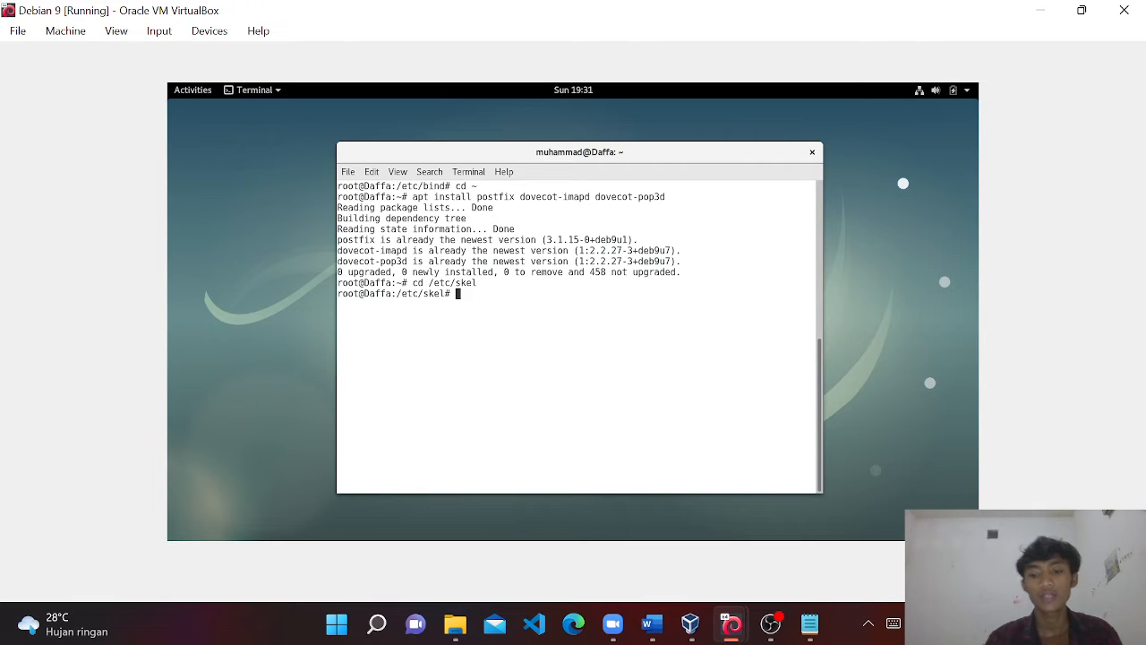
text(ls)
key(Return)
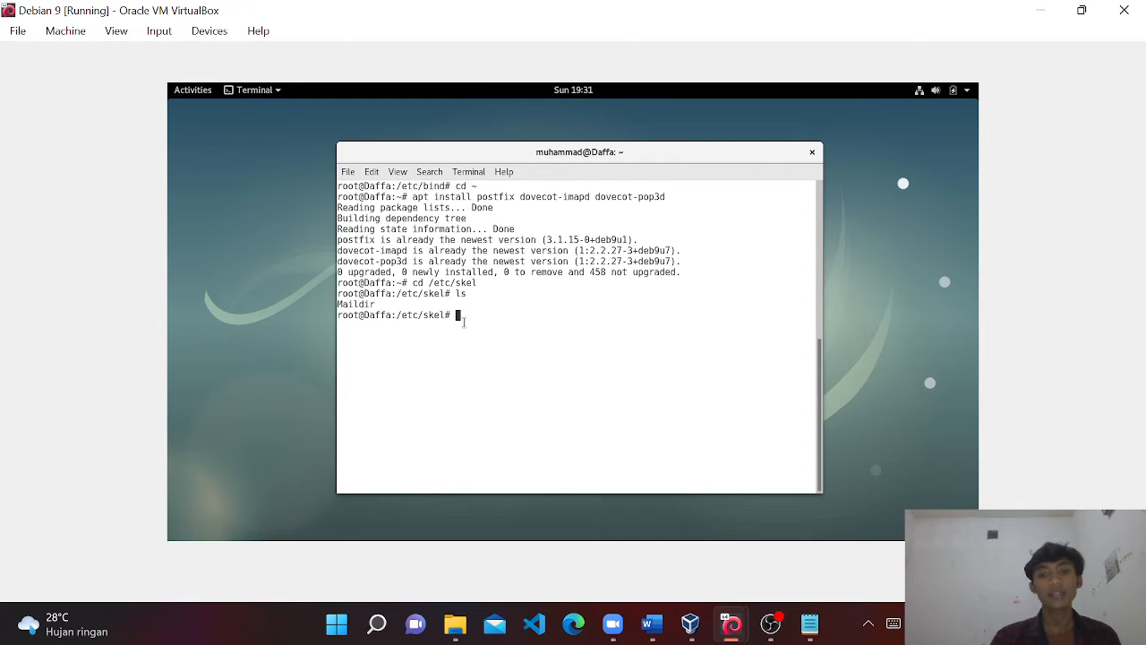
click(810, 623)
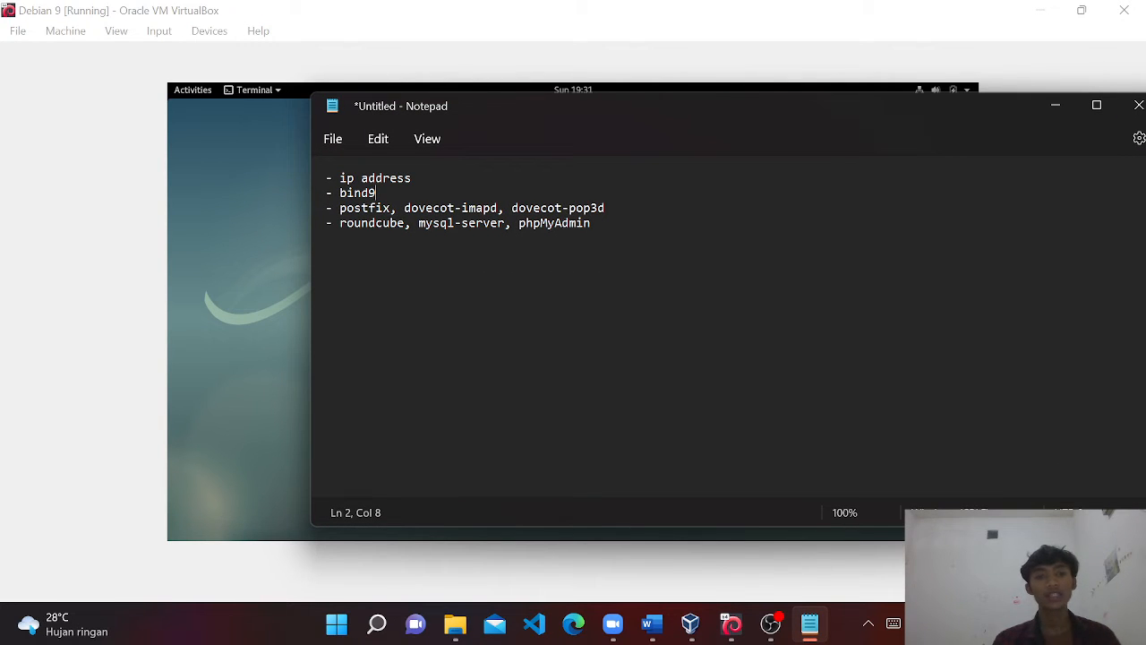
click(1056, 107)
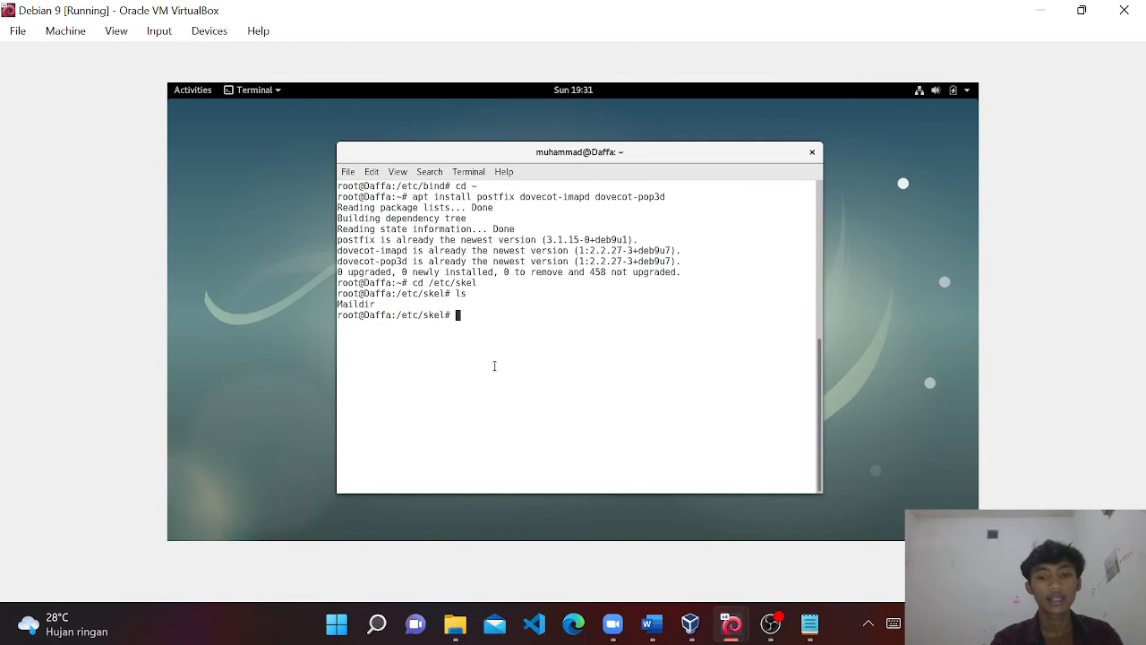
Open /etc/postfix/main.cf in nano.
text(nano /etc)
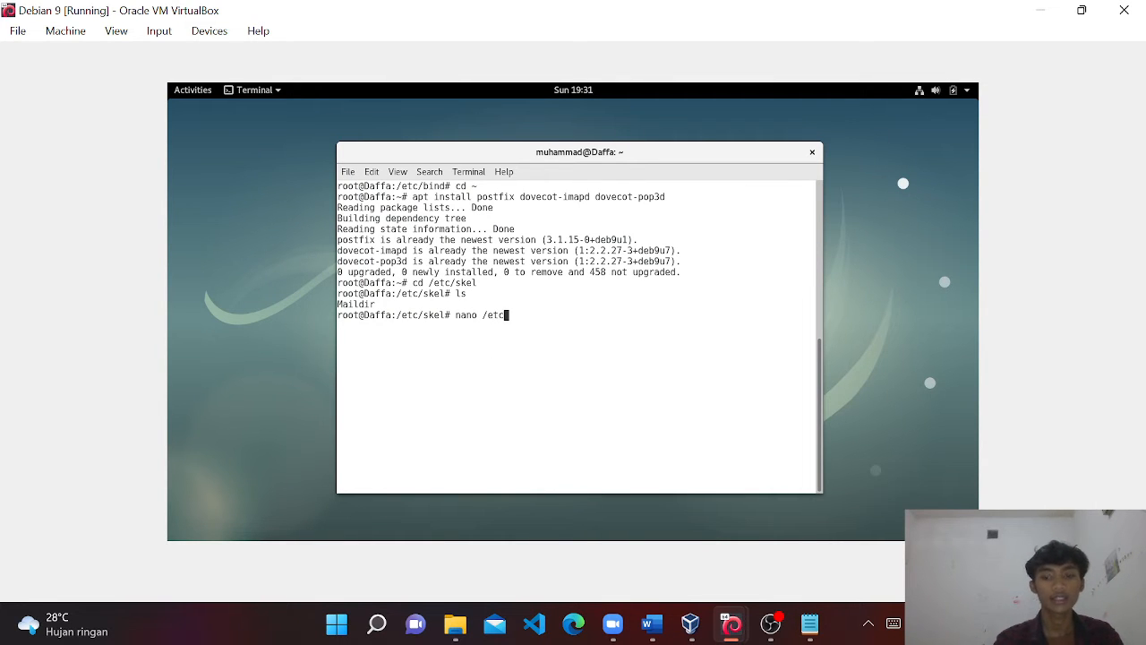
text(/postfix.)
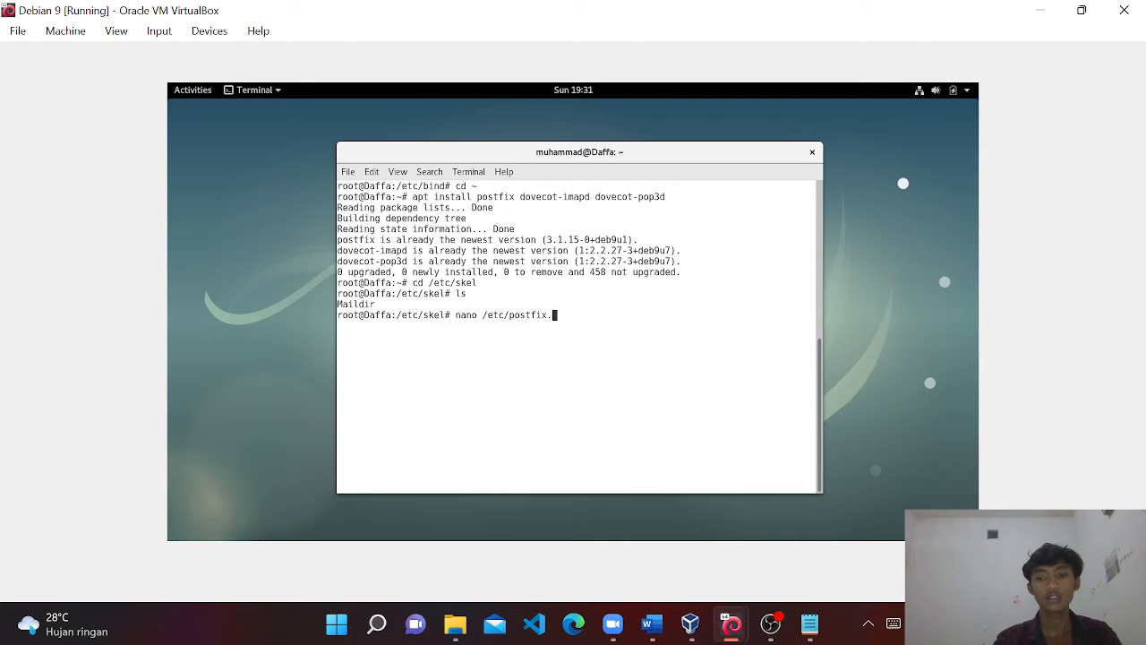
key(BackSpace)
text(/main.)
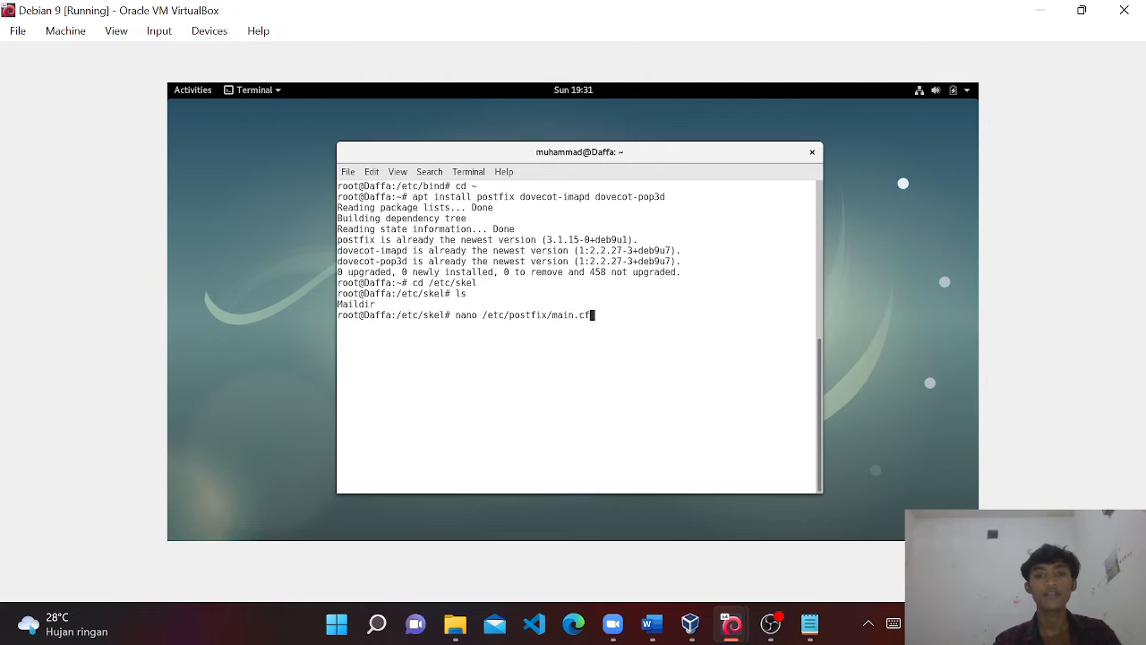
text(cf)
key(Return)
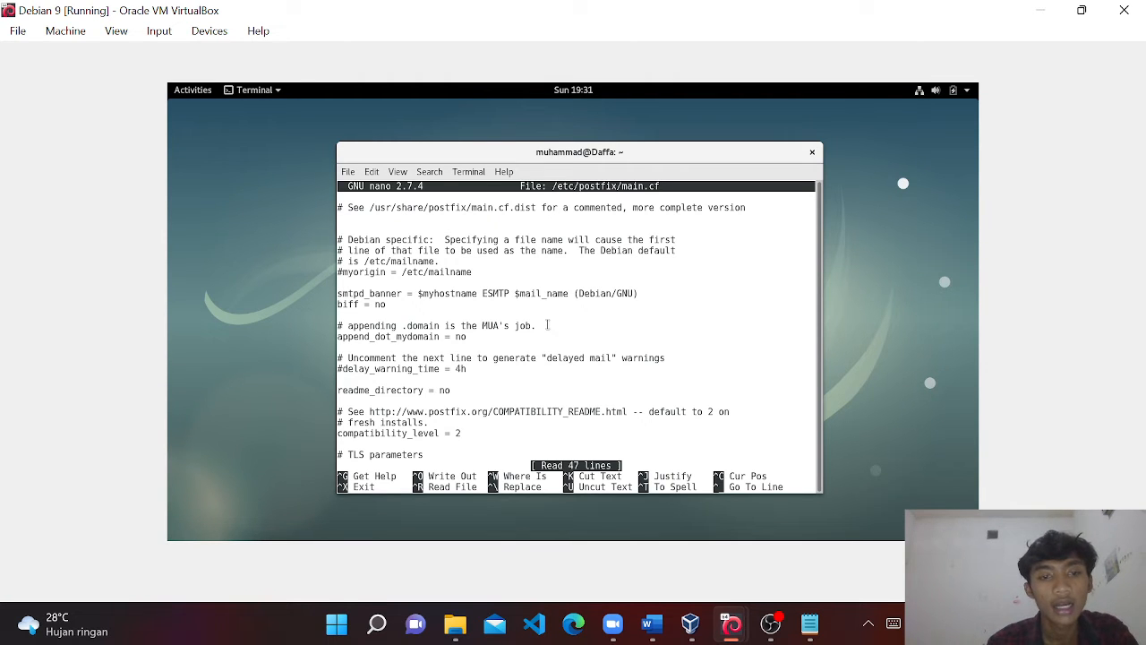
Review the mydestination, mynetworks and home_mailbox Maildir/ settings, then exit without saving.
scroll(547, 325, down, 9)
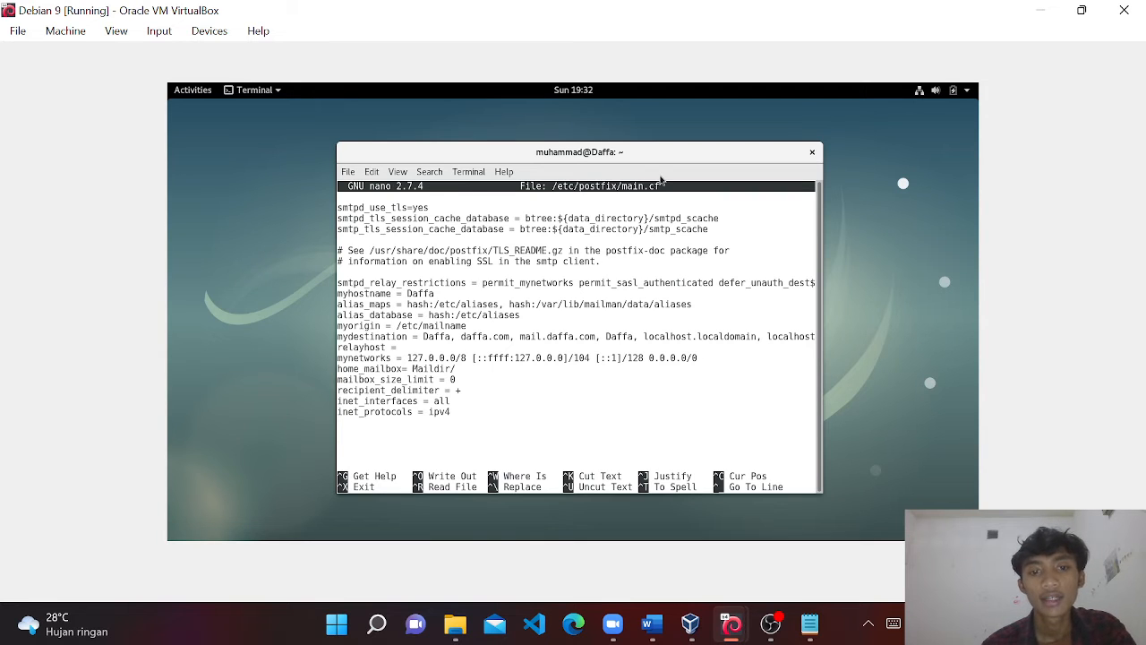
key(Down)
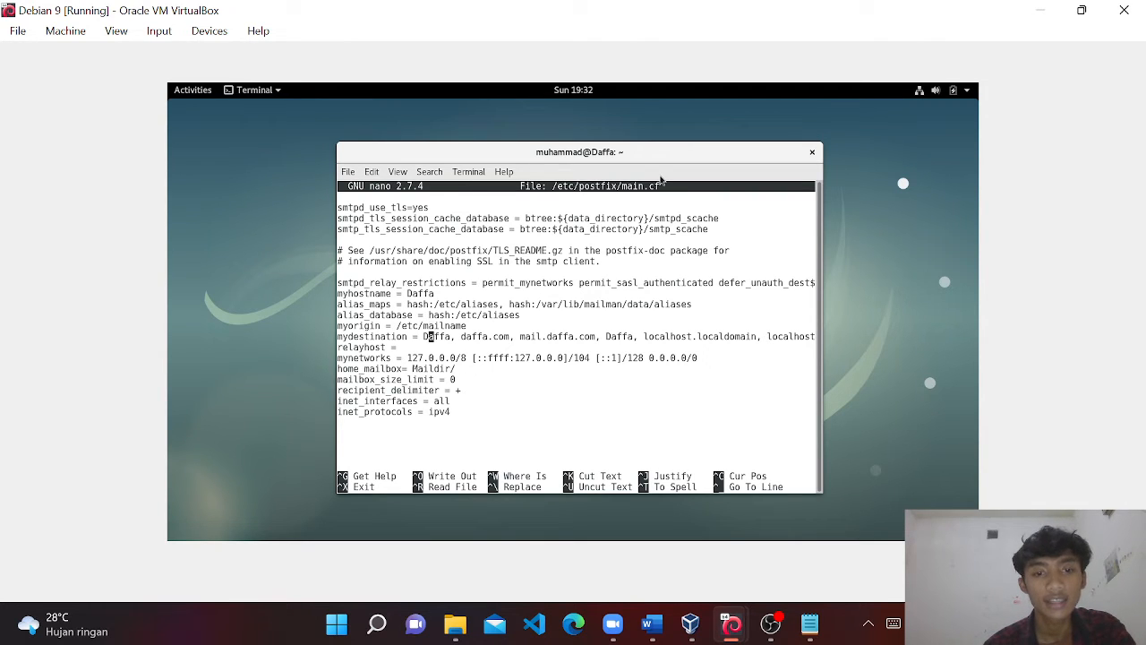
key(Right)
key(Right)
key(Right)
key(Right)
key(Right)
key(Right)
key(Right)
key(Right)
key(Right)
key(Right)
key(Right)
key(Right)
key(Right)
key(Right)
key(Right)
key(Right)
key(Right)
key(Right)
key(Right)
key(Right)
key(Right)
key(Right)
key(Right)
key(Right)
key(Right)
key(Right)
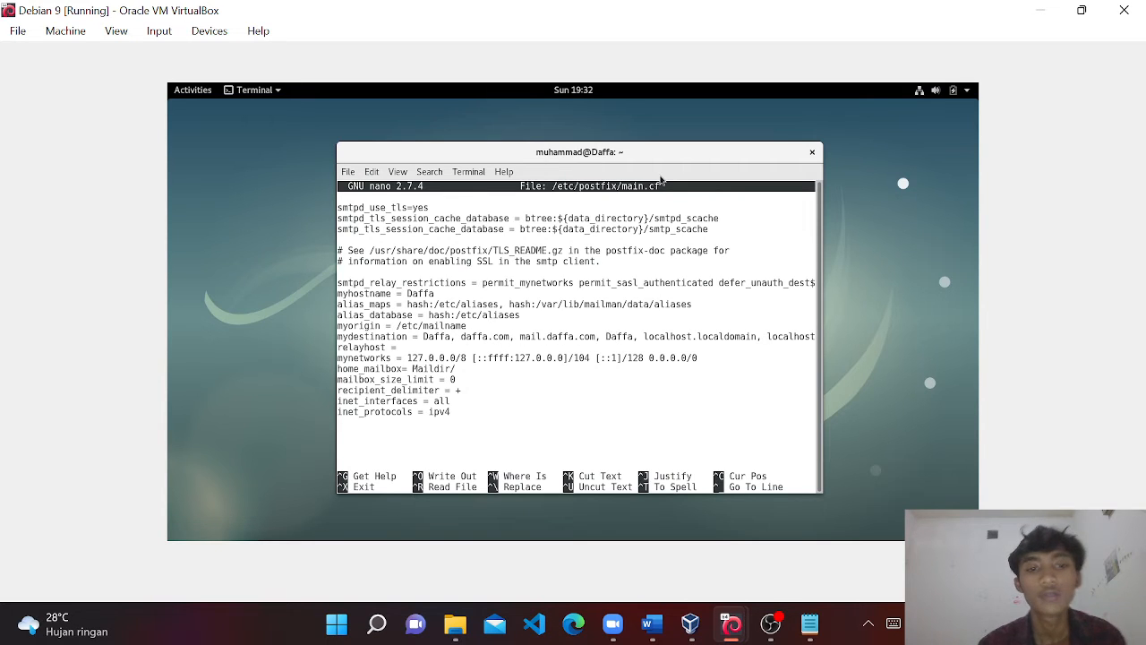
key(Down)
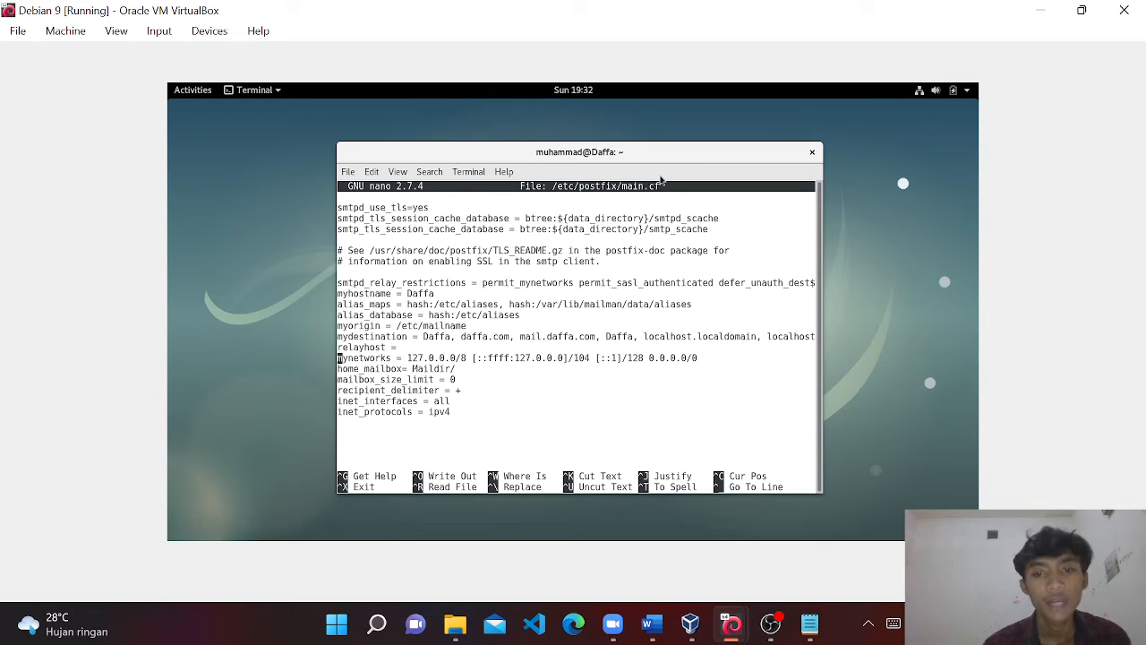
key(Down)
key(Right)
key(Right)
key(Right)
key(Right)
key(Right)
key(Right)
key(Right)
key(Right)
key(Right)
key(Right)
key(Right)
key(Right)
key(Right)
key(Right)
key(Right)
key(Right)
key(Right)
key(Right)
key(Right)
key(Right)
key(Right)
key(Right)
key(Right)
key(Right)
key(Right)
key(Right)
key(Right)
key(Right)
key(Right)
key(Right)
key(Right)
key(Right)
key(Right)
key(Right)
key(Right)
key(Right)
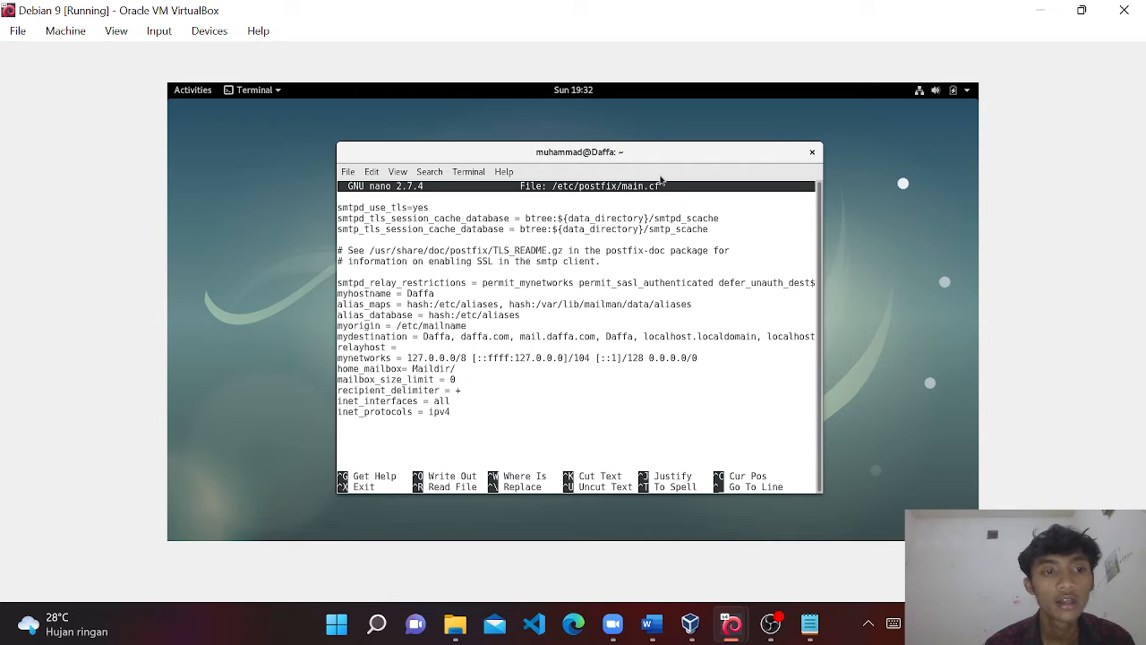
key(Right)
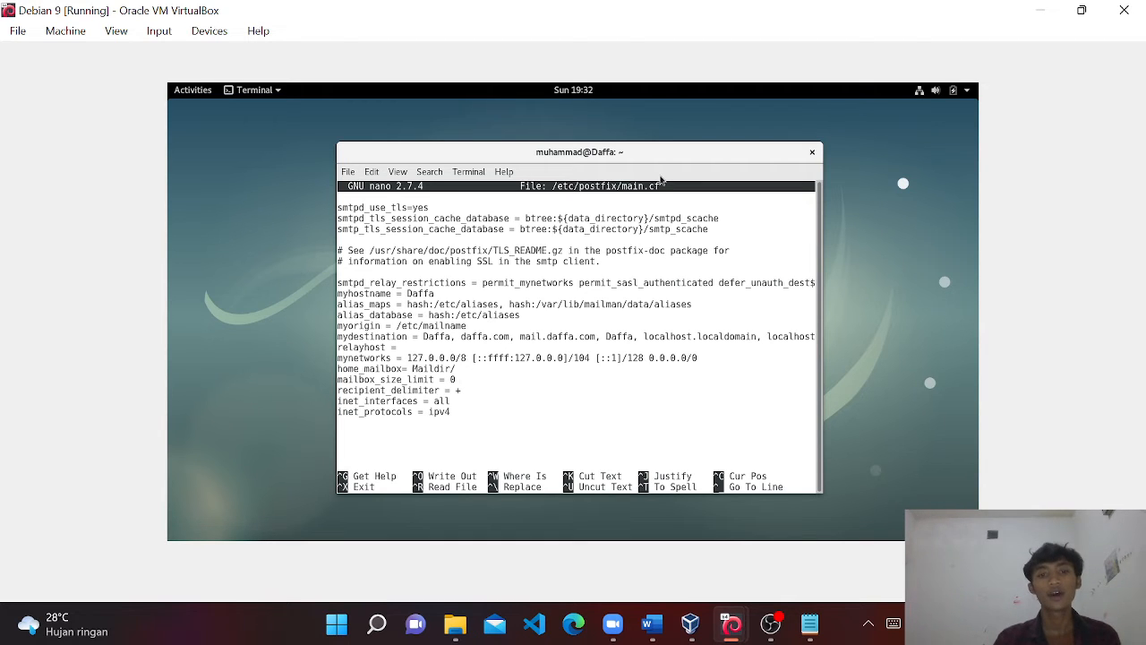
key(Down)
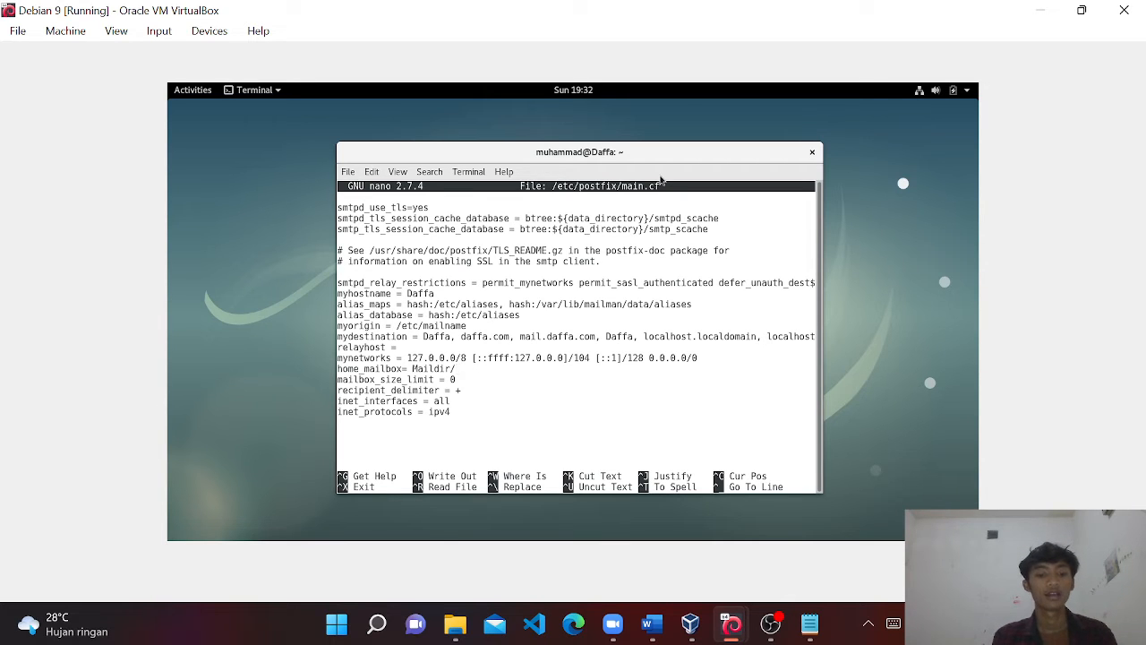
key(ctrl+x)
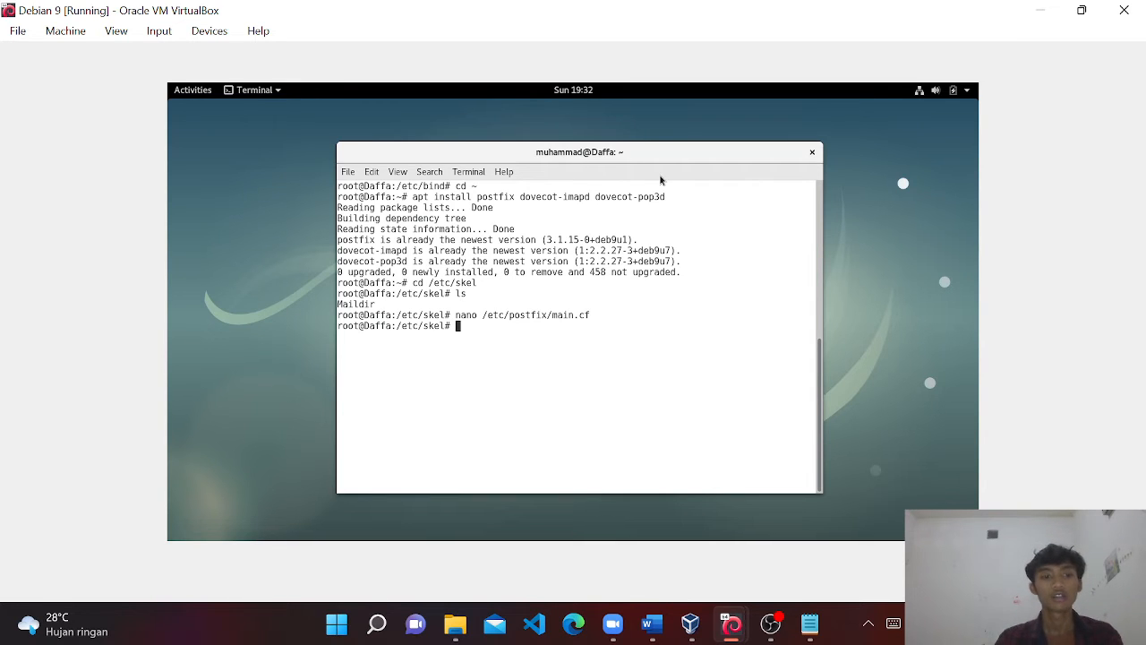
text(nano )
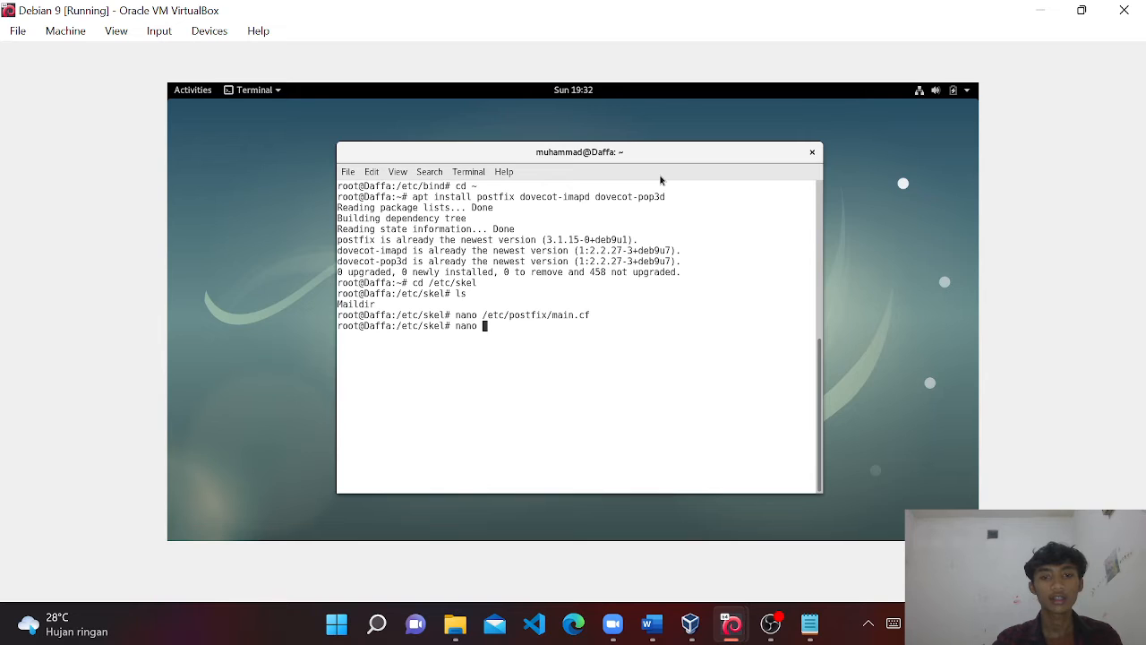
text(/etc/)
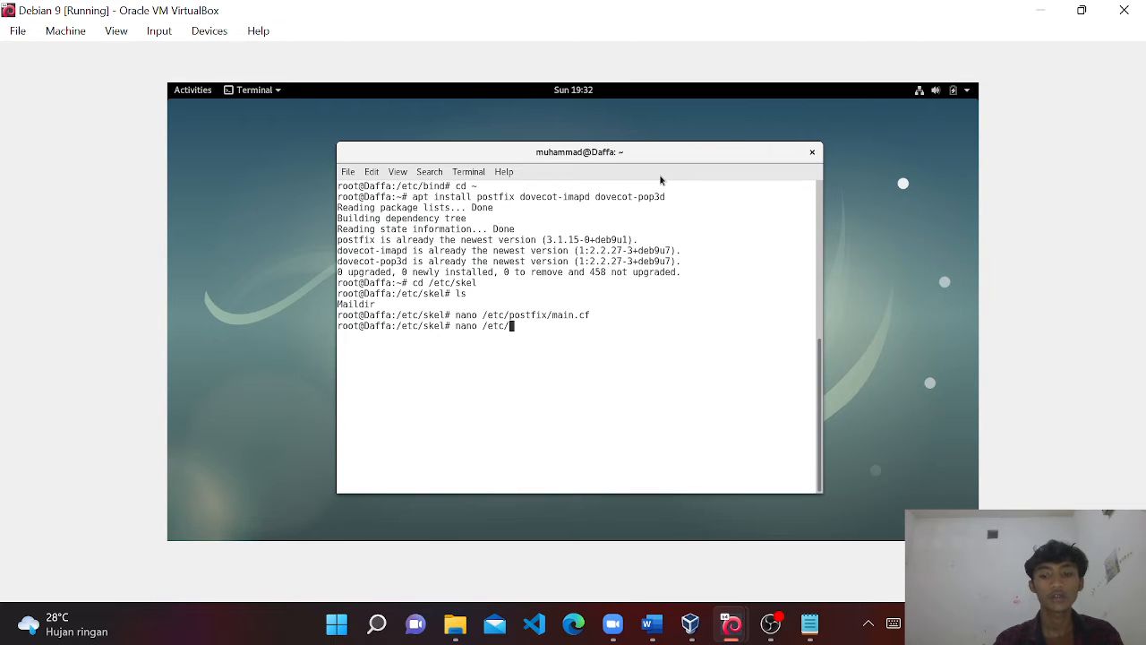
text(do)
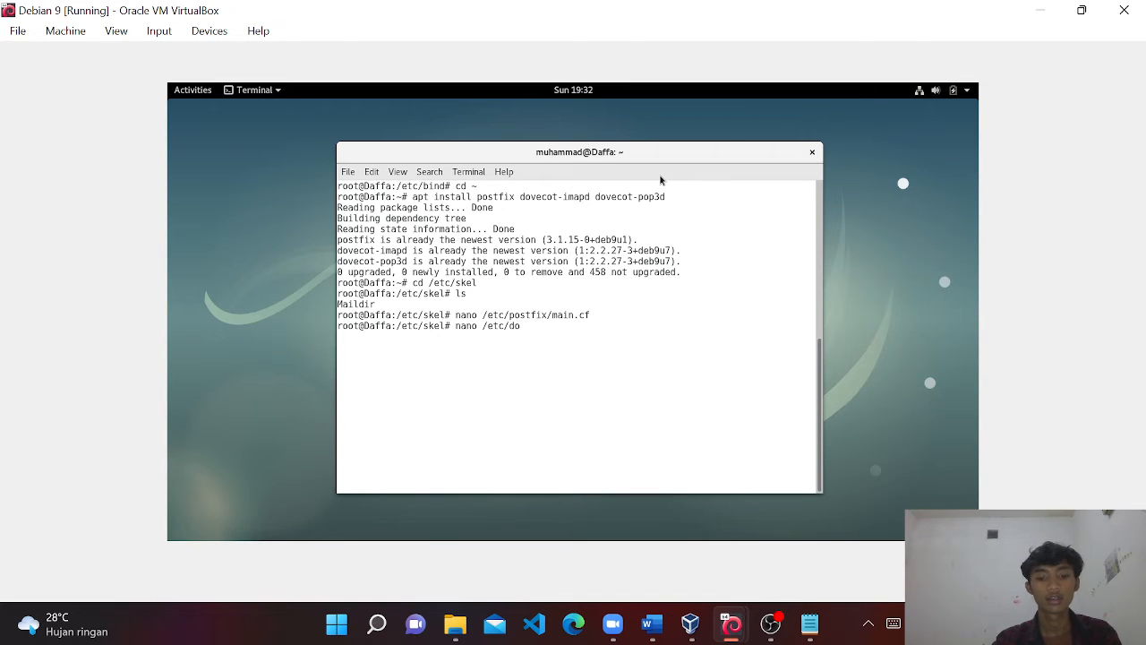
text(vecot)
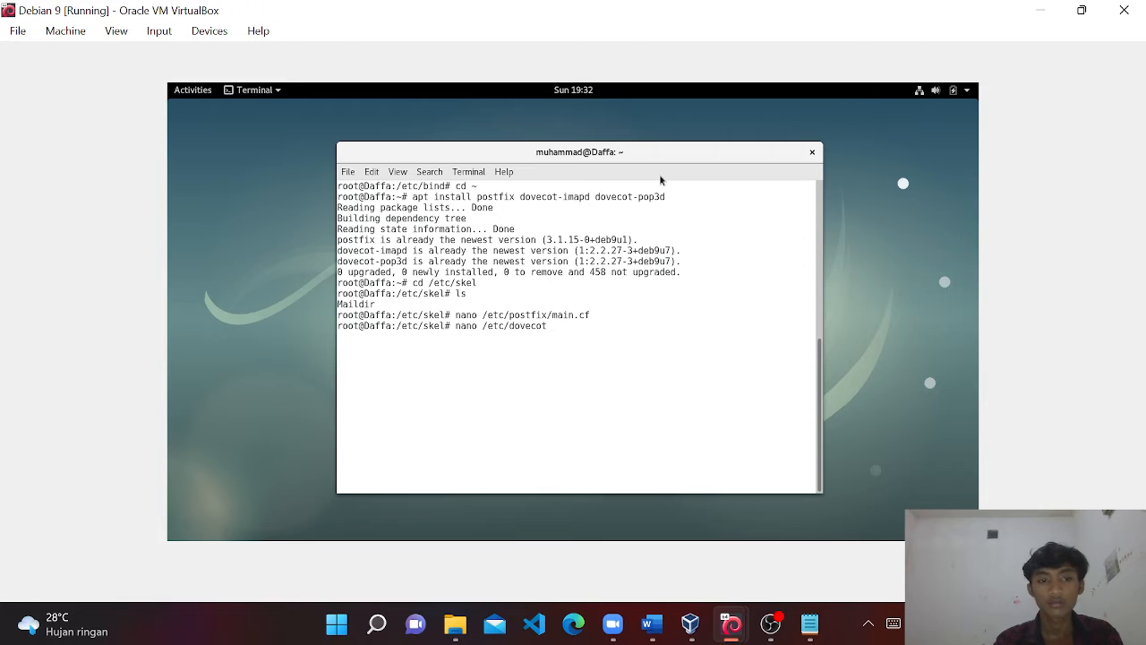
text(/con)
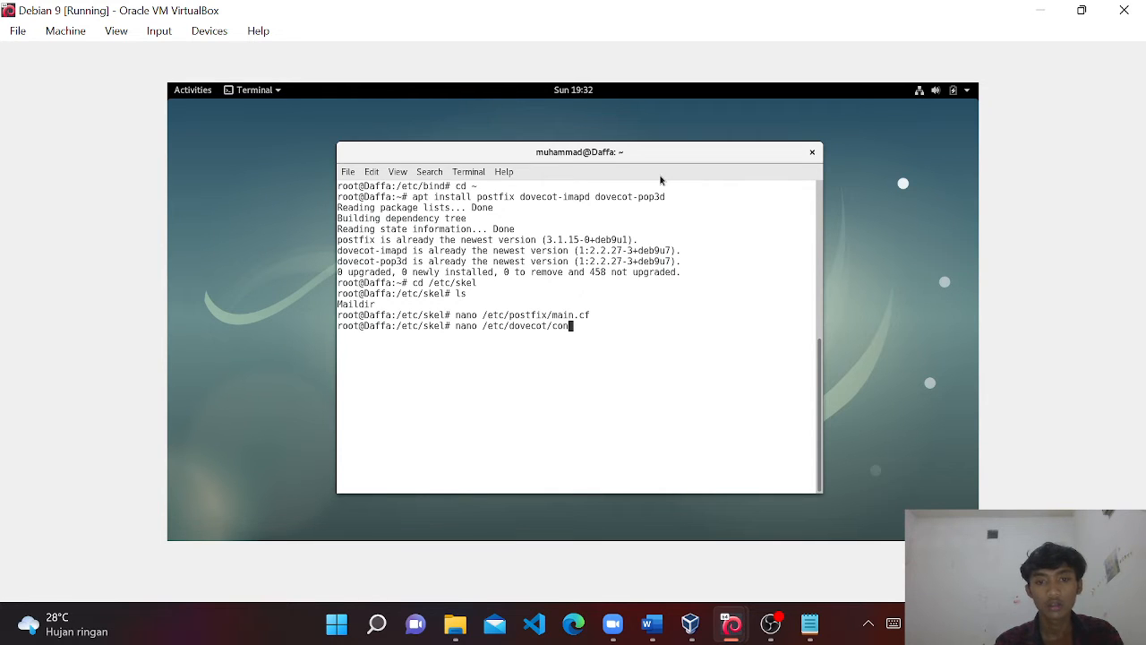
text(f.d)
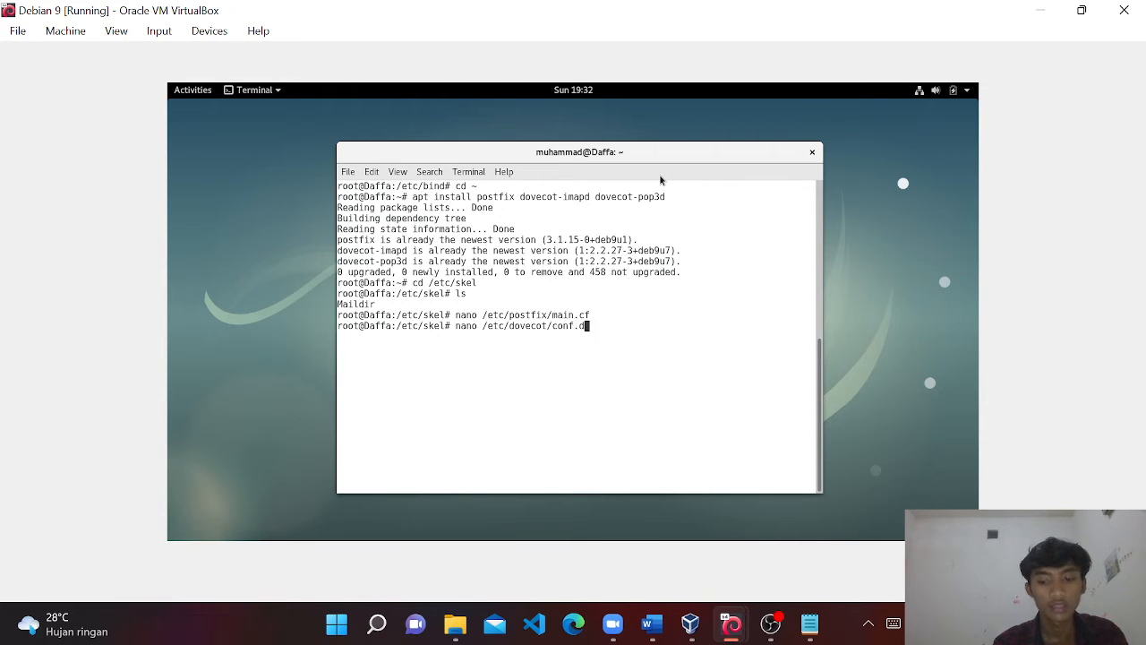
text(/10)
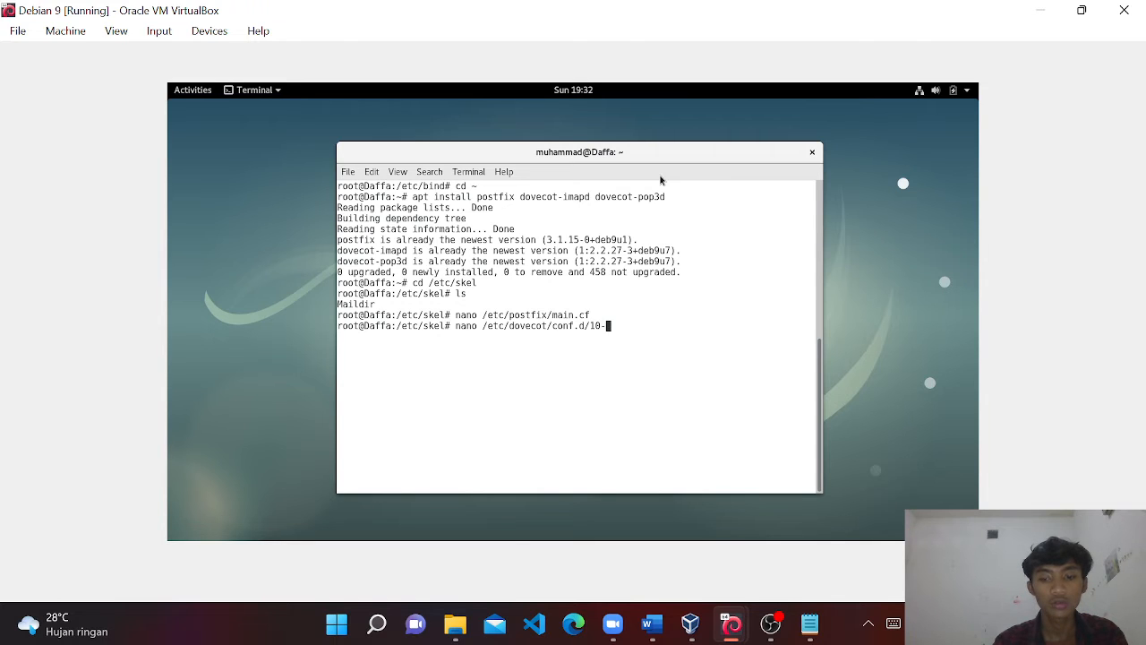
text(-mail.)
text(conf)
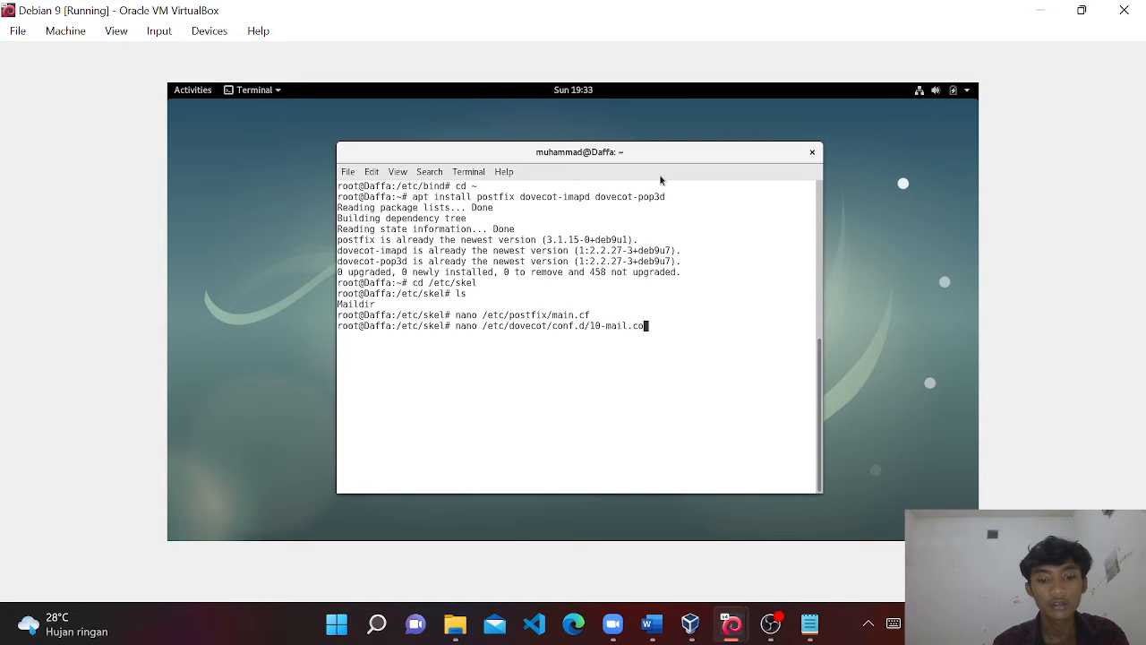
key(Return)
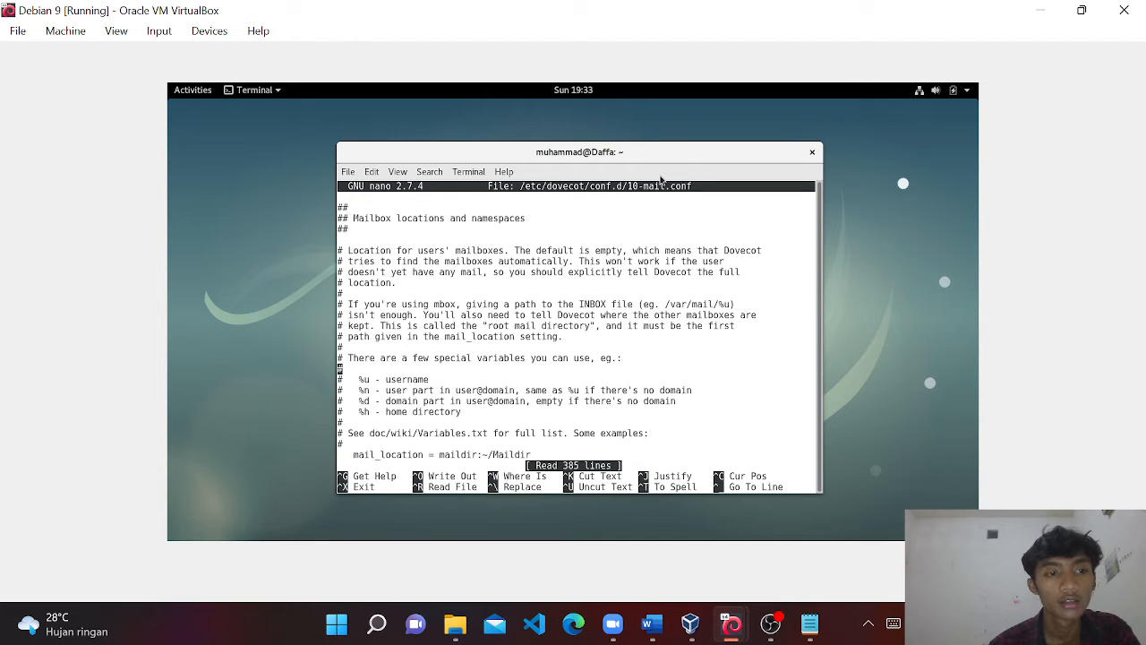
key(Down)
key(Down)
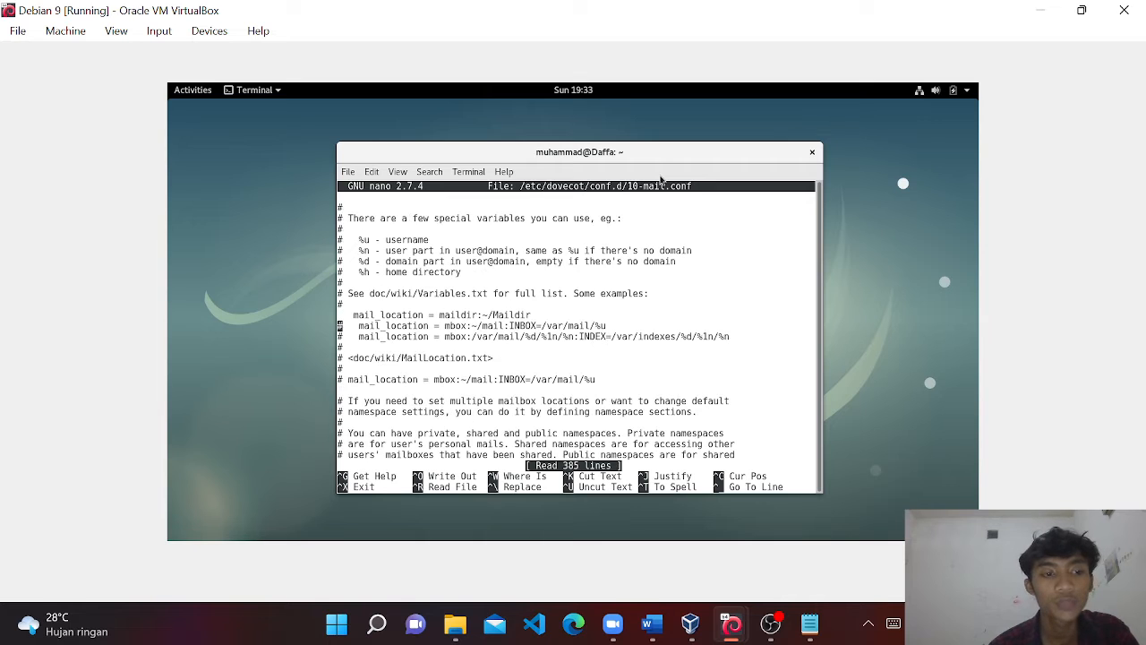
key(Up)
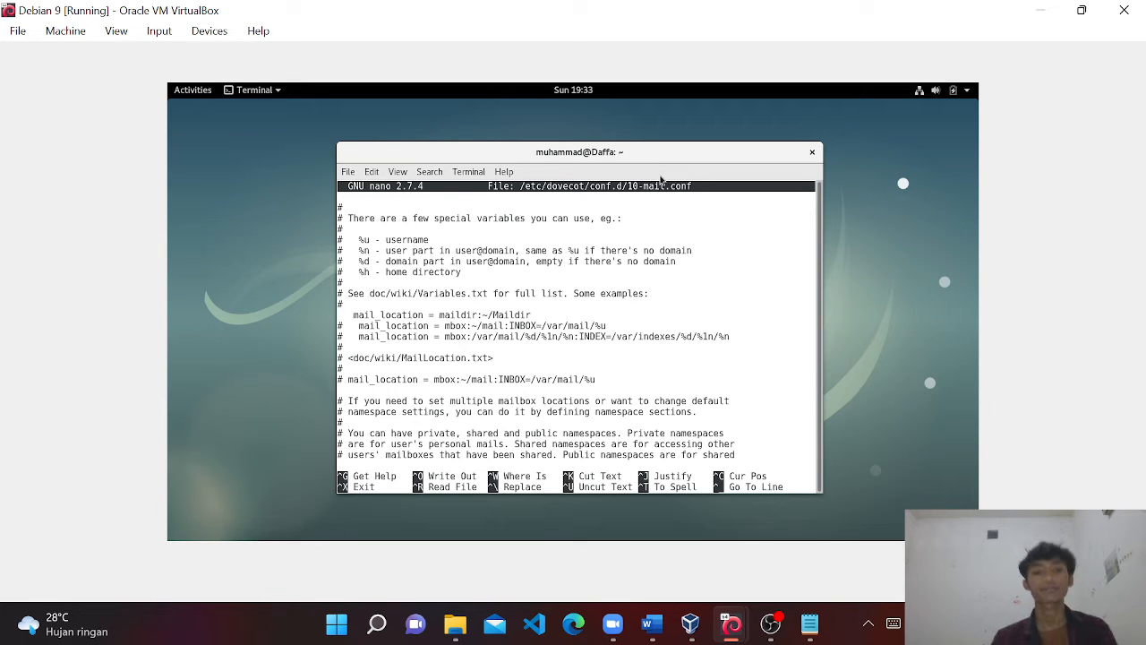
key(ctrl+x)
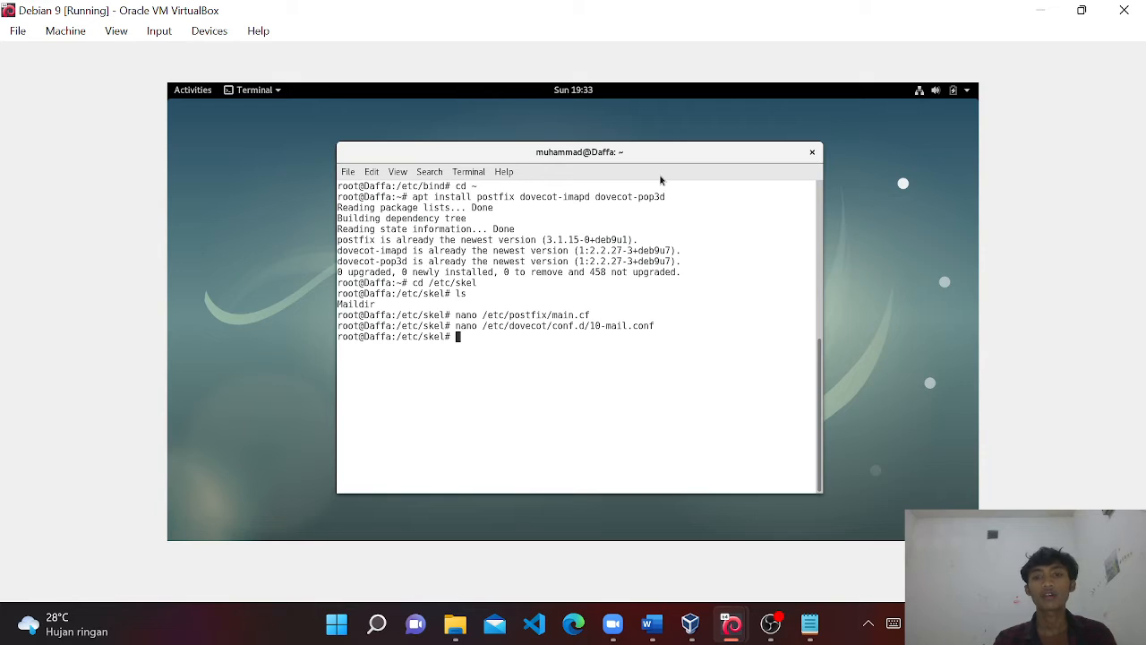
key(Up)
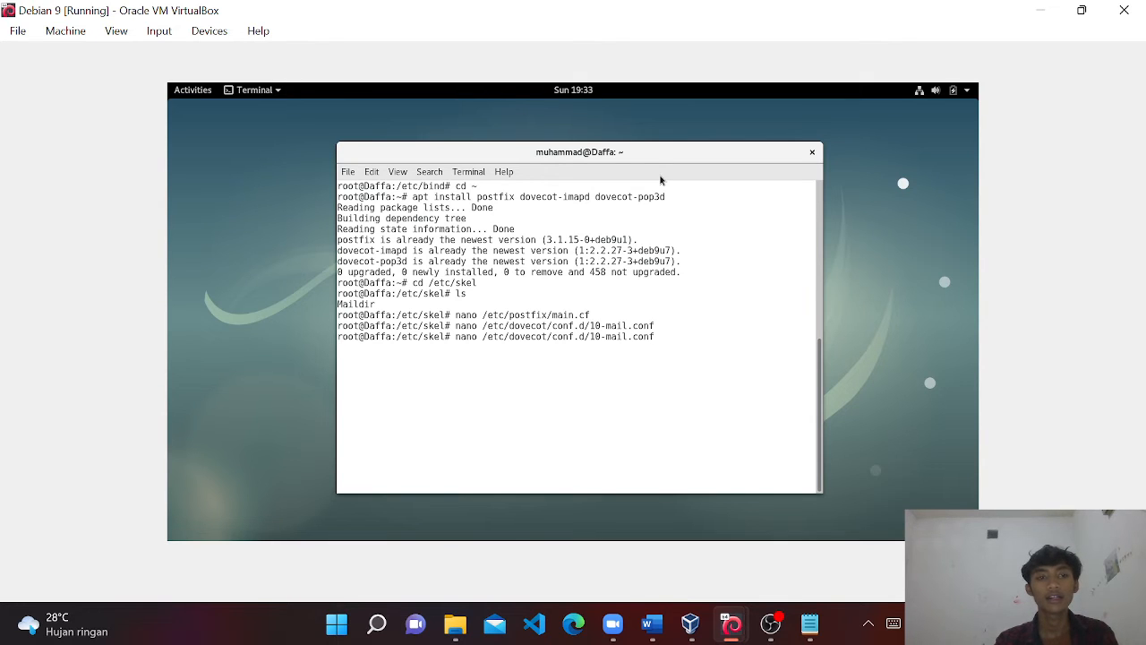
key(BackSpace)
key(BackSpace)
key(BackSpace)
key(BackSpace)
key(BackSpace)
key(BackSpace)
key(BackSpace)
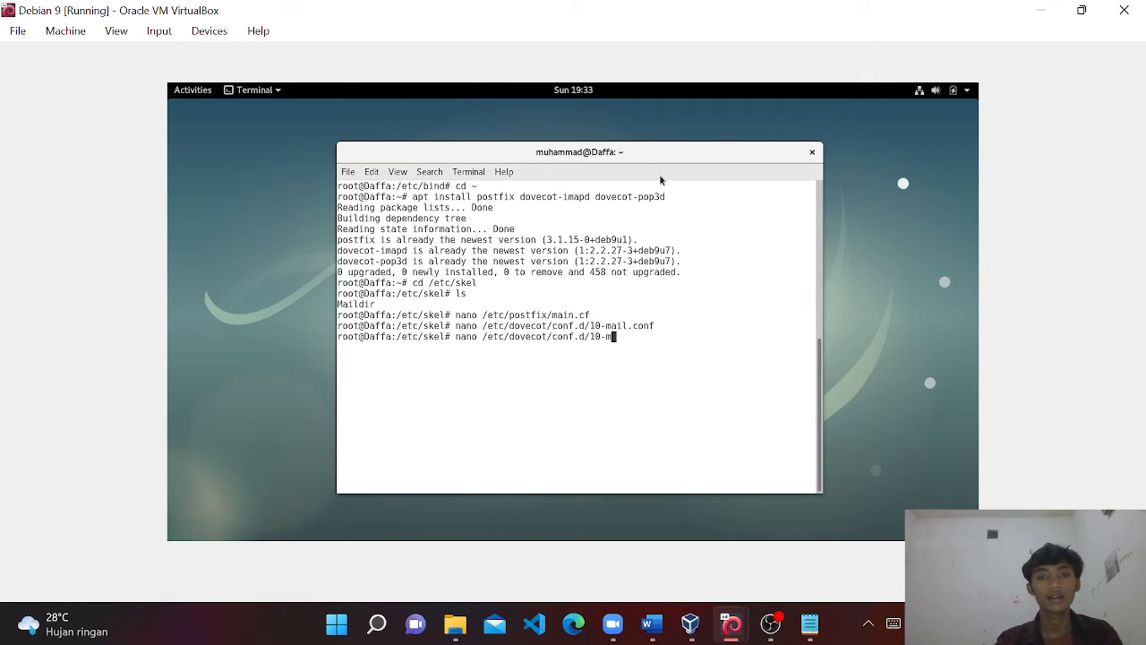
text(aut)
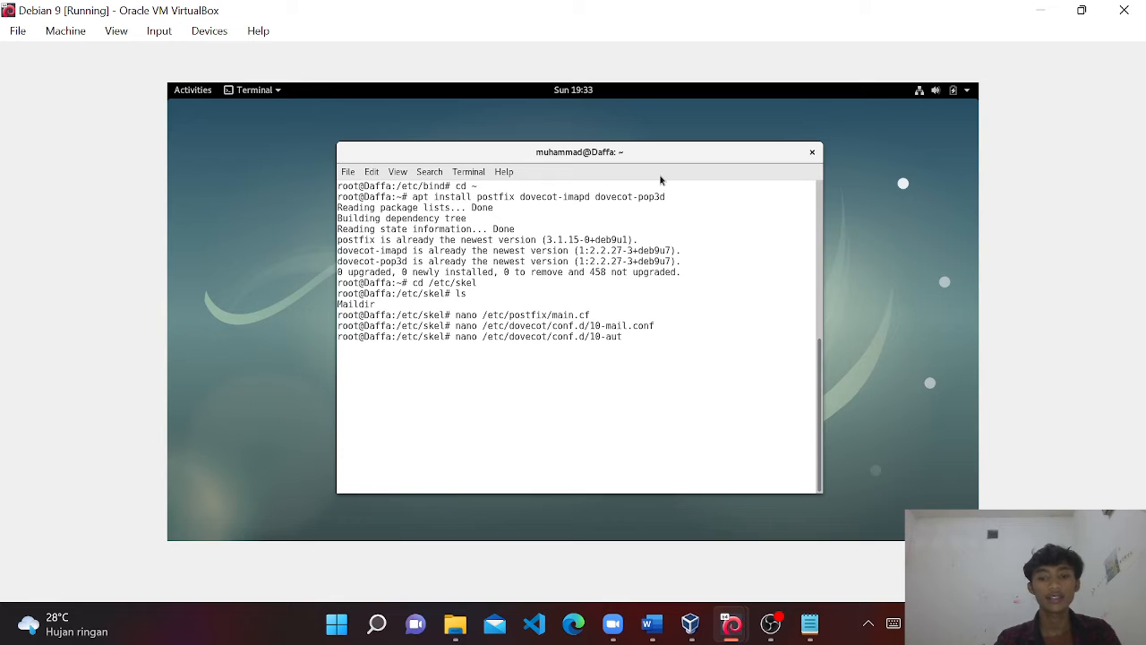
text(h.conf)
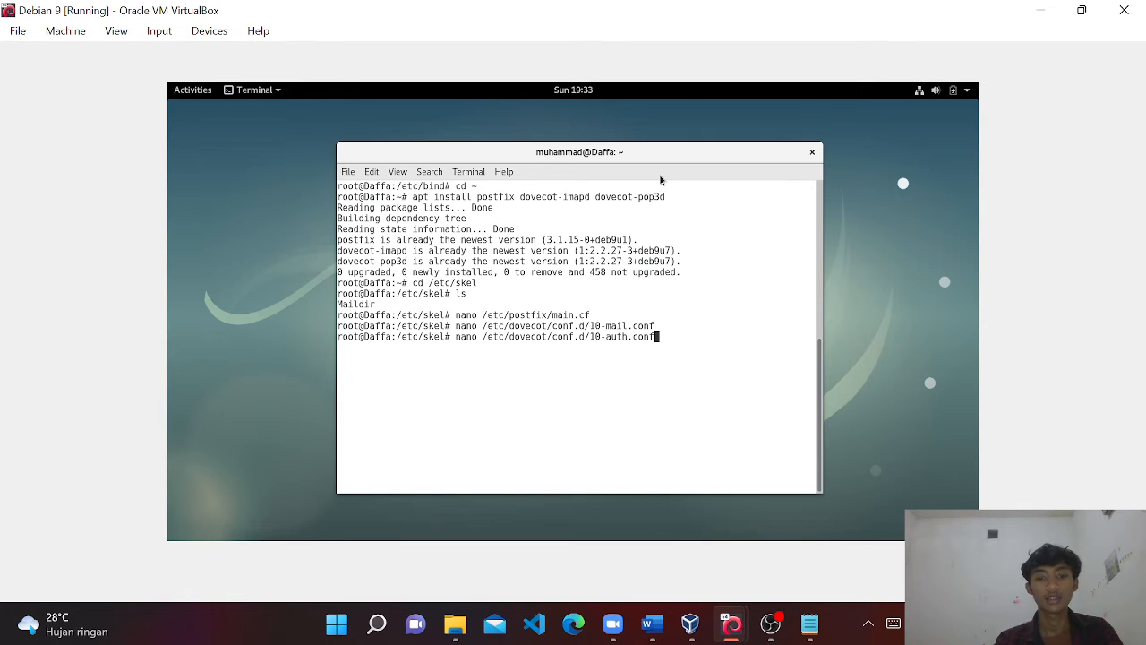
key(Return)
key(Down)
key(Down)
key(Down)
key(Down)
key(Down)
key(Down)
key(Down)
key(Down)
key(Down)
key(Down)
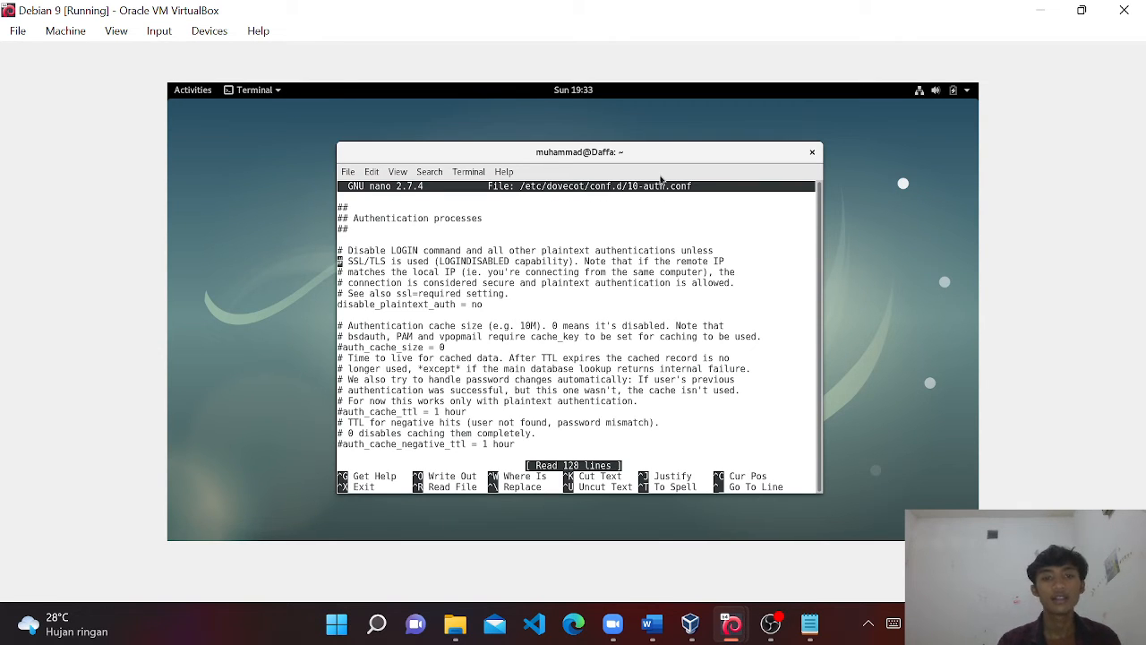
key(Down)
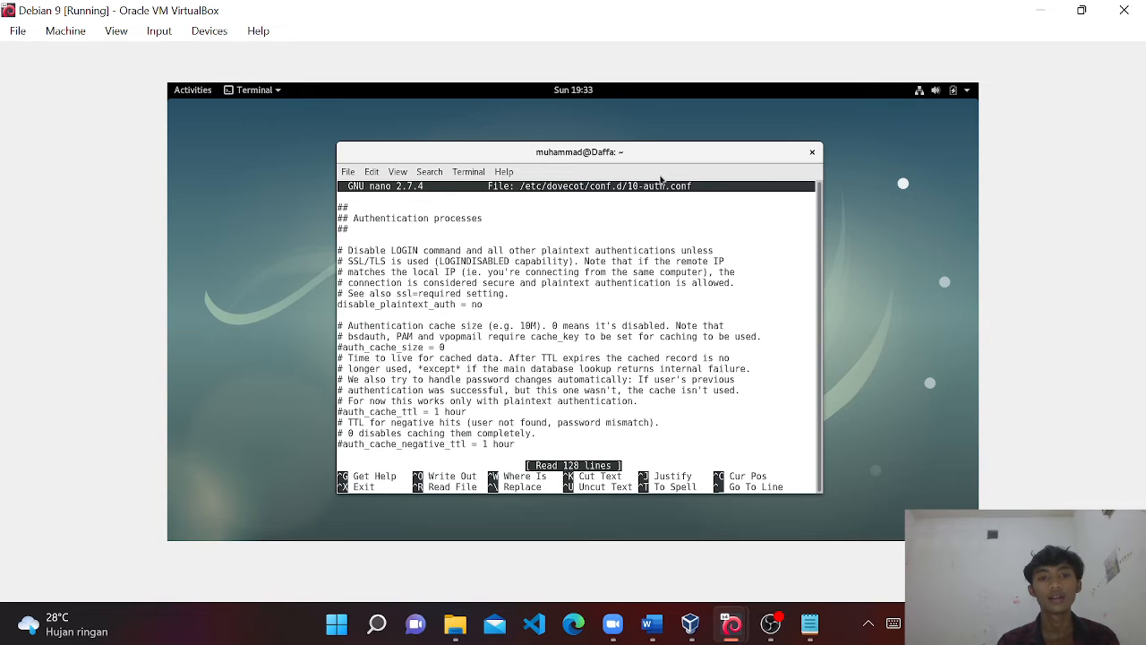
key(Right)
key(Right)
key(Right)
key(Right)
key(Right)
key(Right)
key(Right)
key(Right)
key(Right)
key(Right)
key(Right)
key(Right)
key(Right)
key(Right)
key(Right)
key(Right)
key(Right)
key(Right)
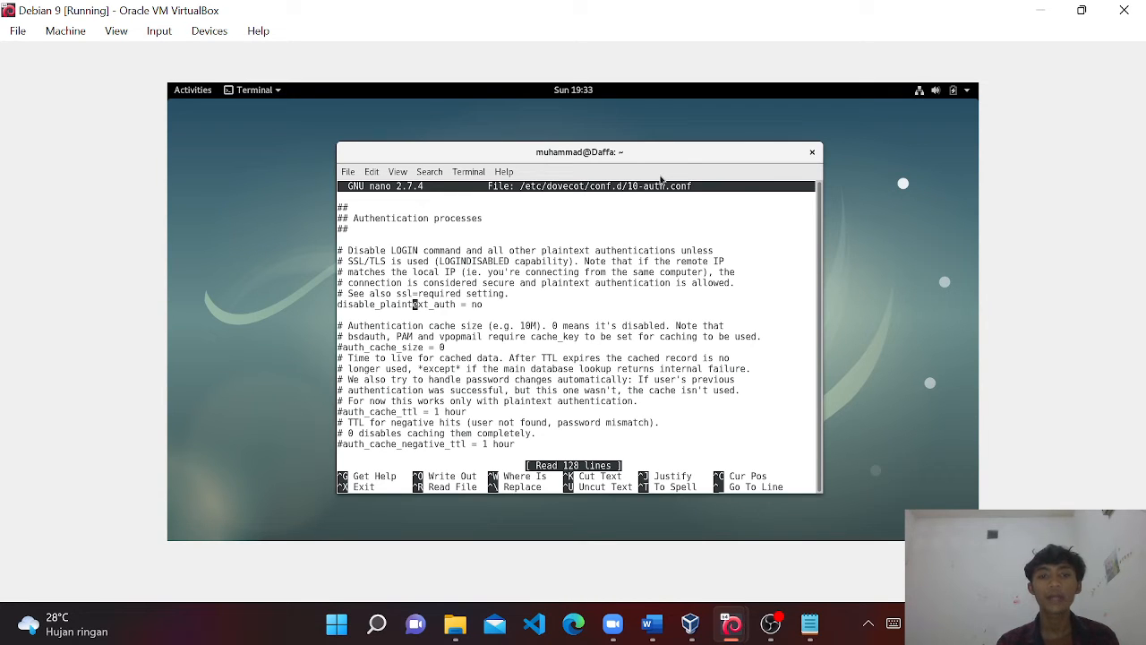
key(Right)
key(Right)
key(Right)
key(Right)
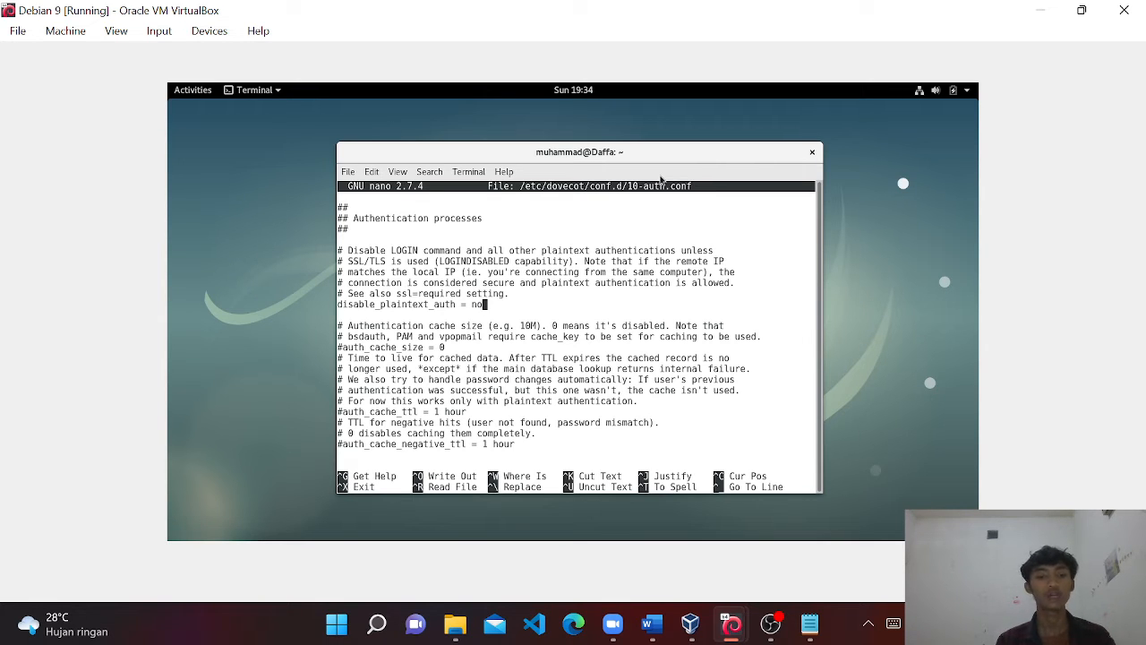
key(ctrl+x)
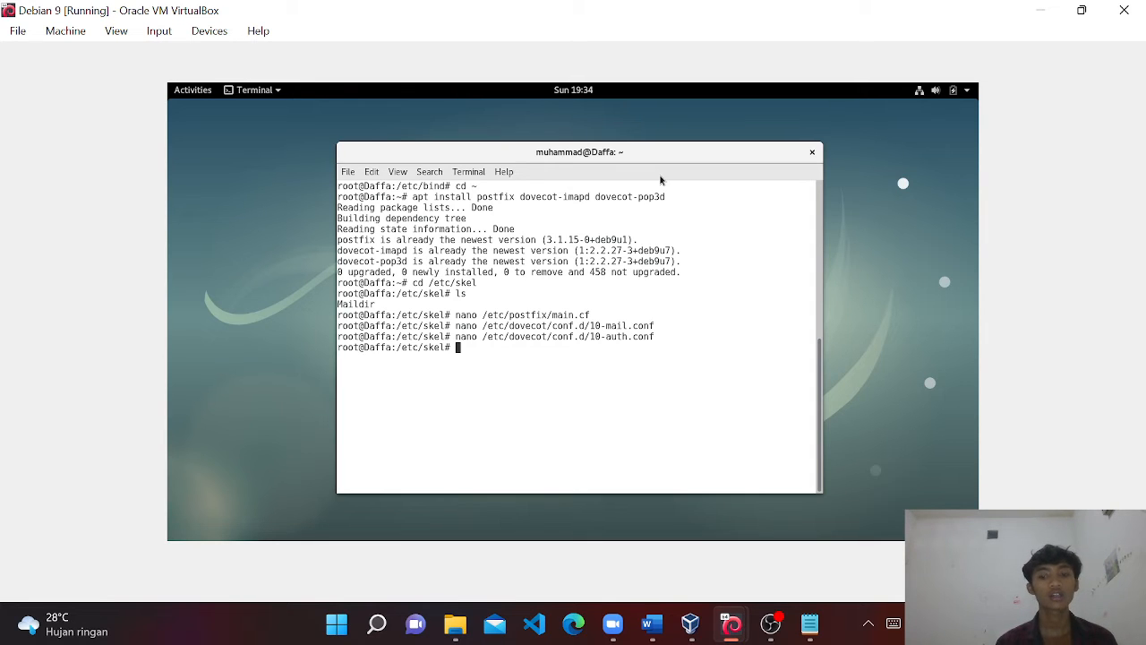
Run dpkg-reconfigure postfix: Internet Site, mail.daffa.com, recipient daffa, no synchronous updates, mailbox limit 0, '+' extension, ipv4.
text(dpkg)
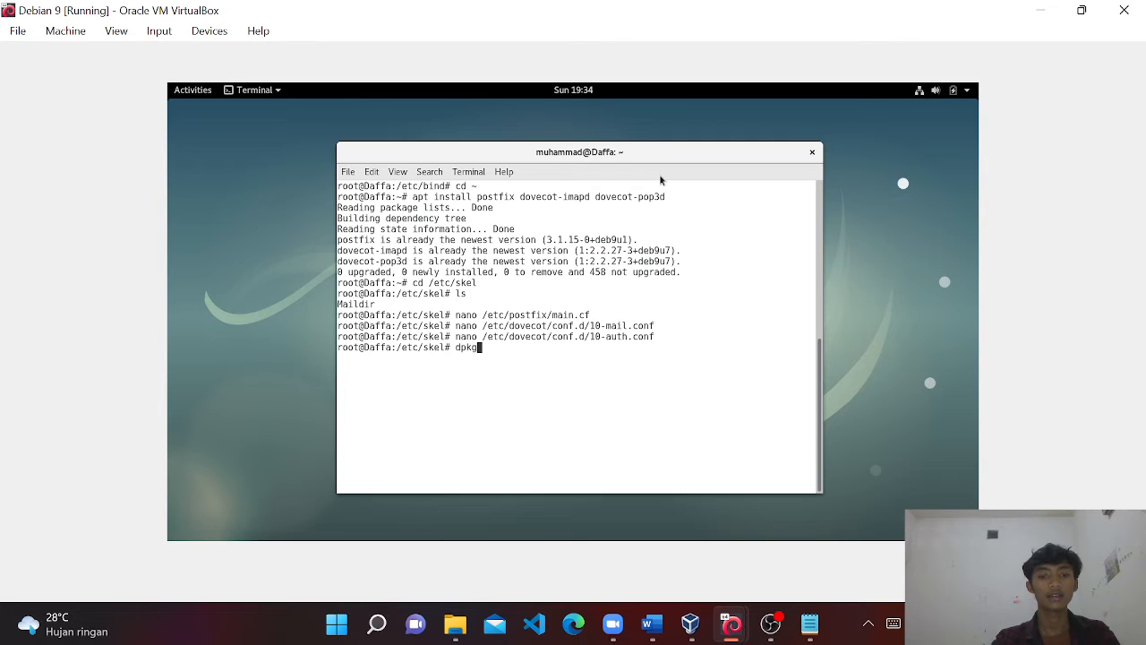
text(-reconfigure)
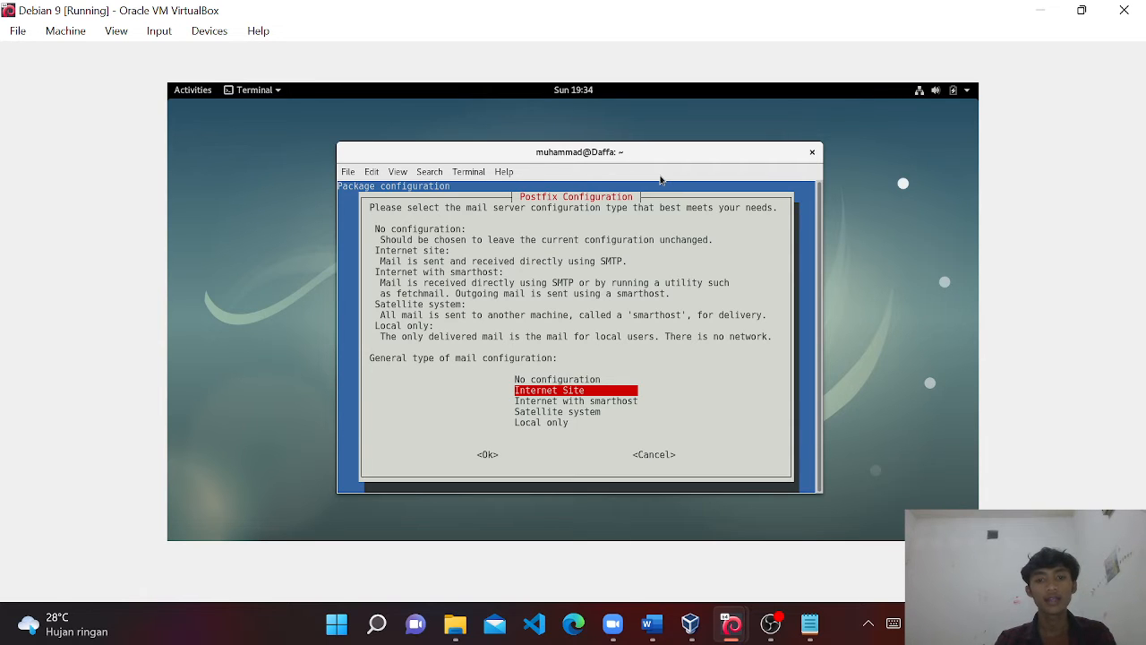
key(Return)
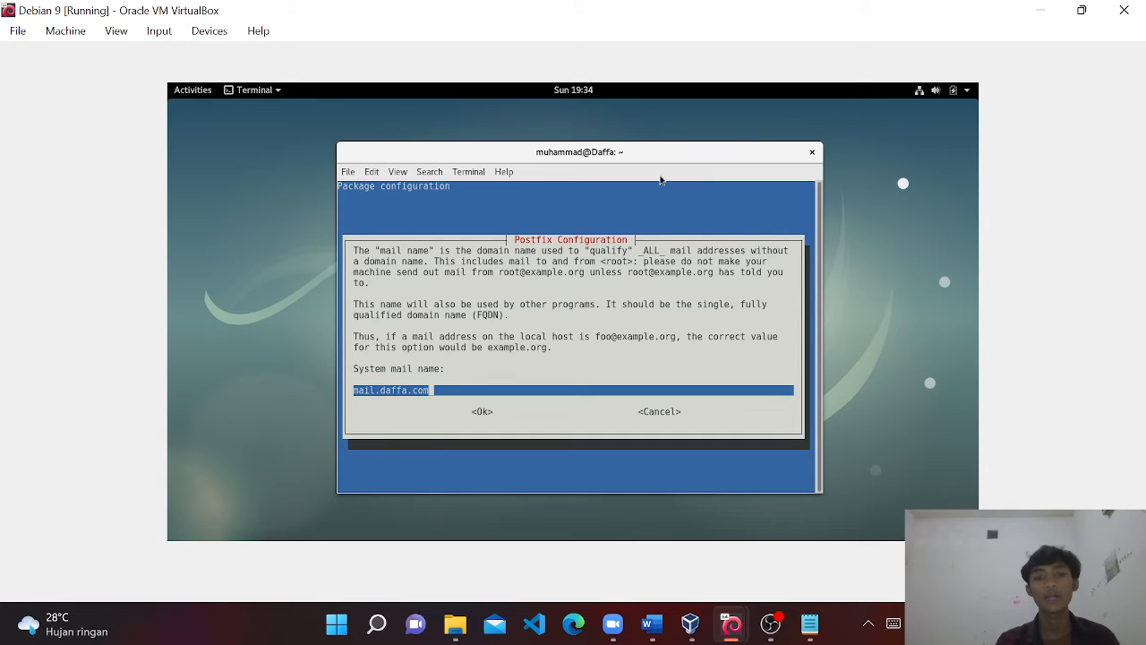
key(Return)
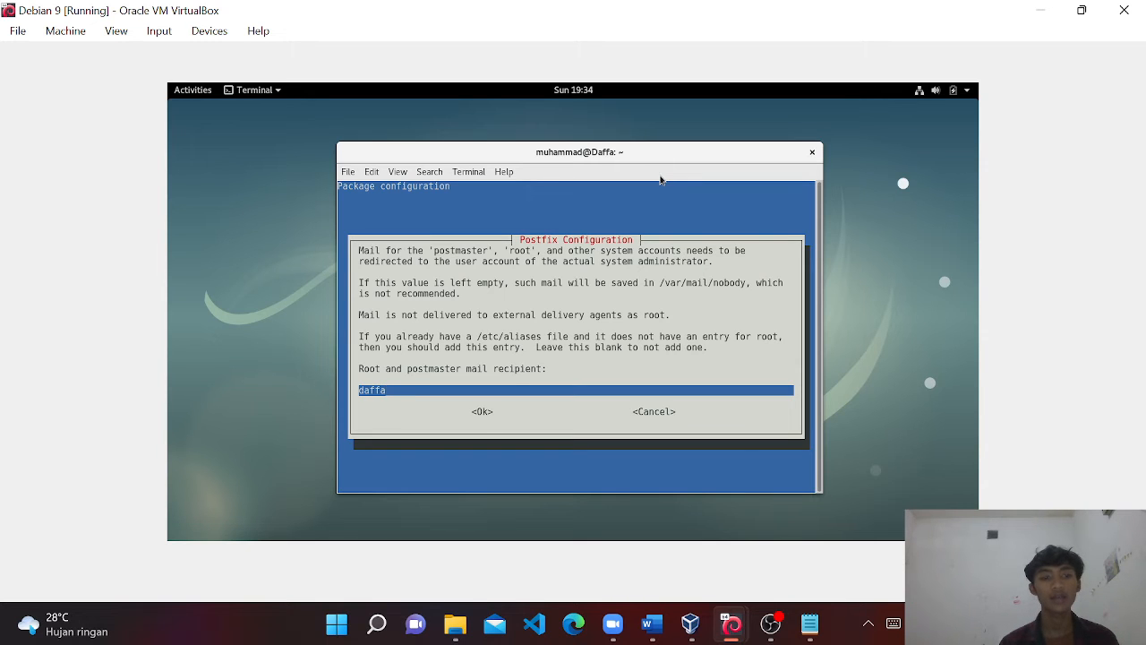
key(Return)
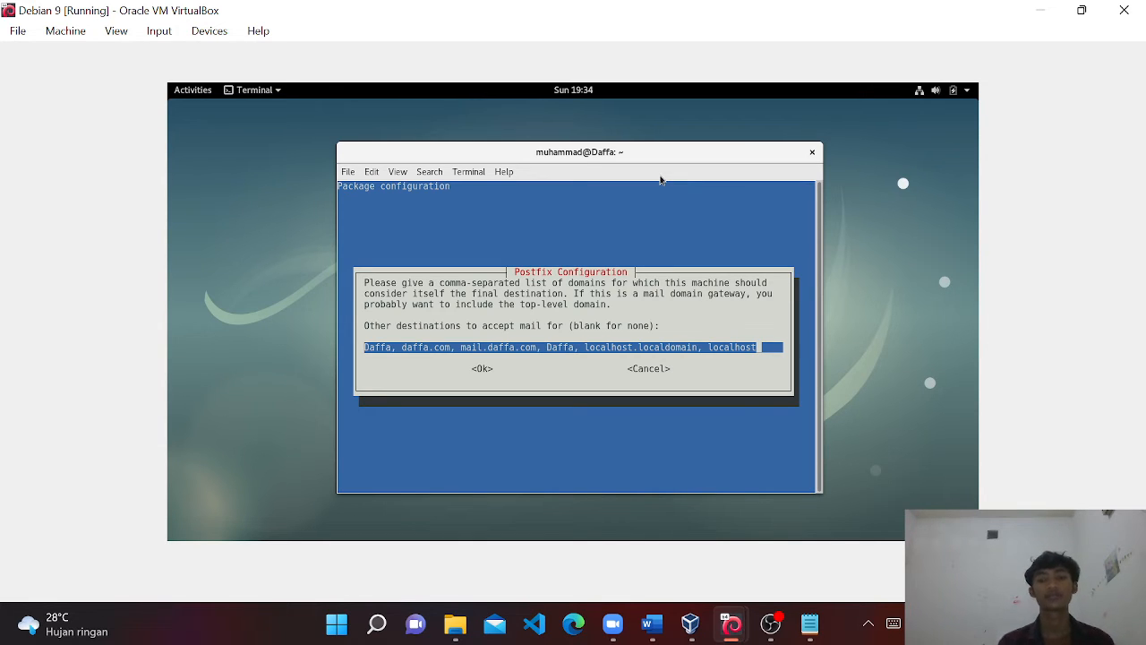
key(Return)
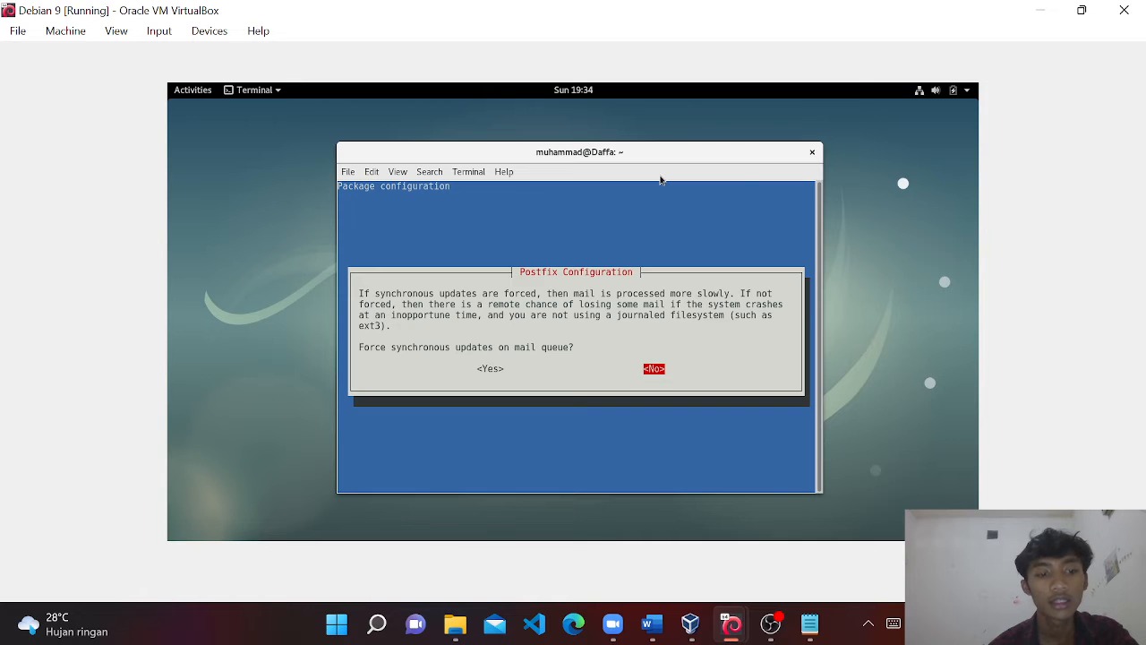
key(Return)
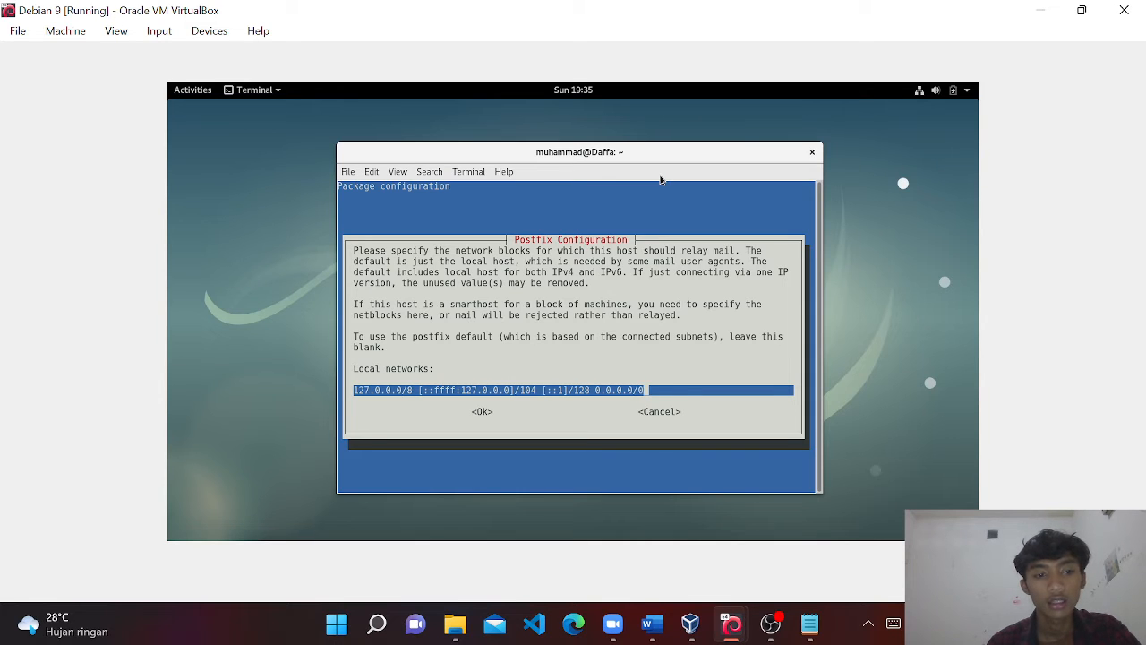
key(Return)
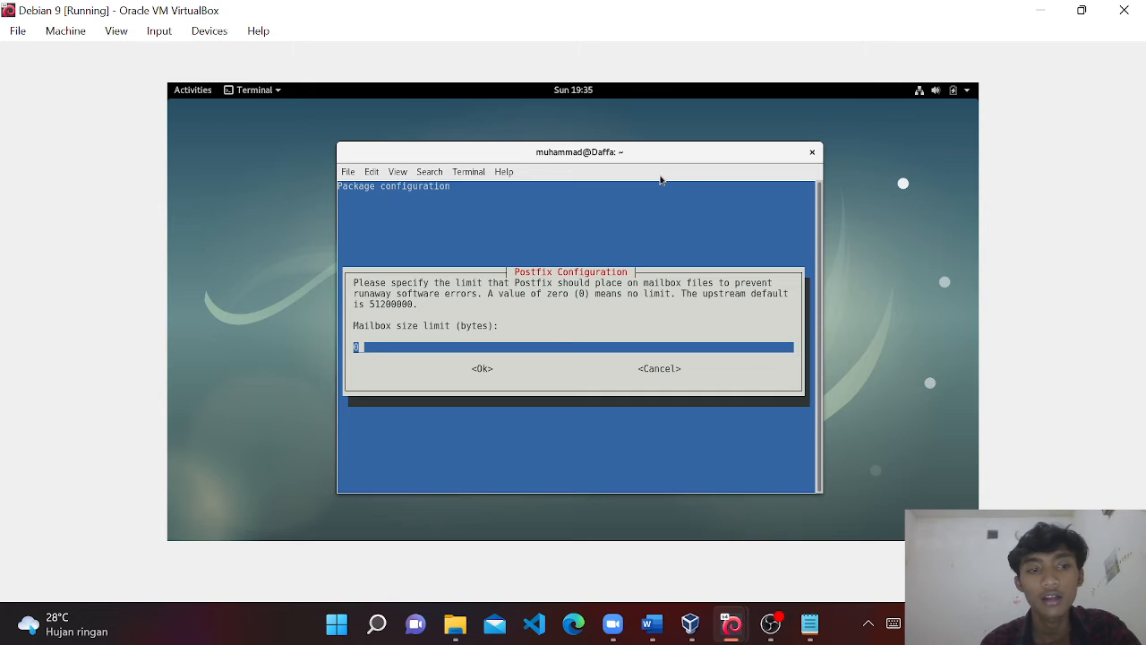
key(Return)
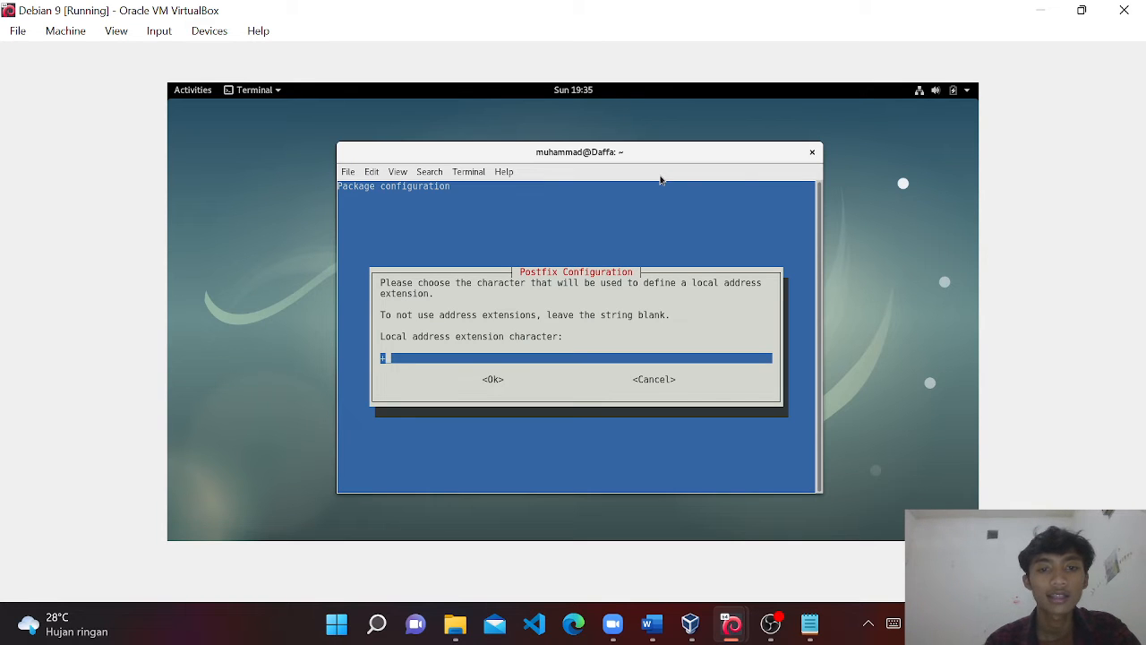
key(Return)
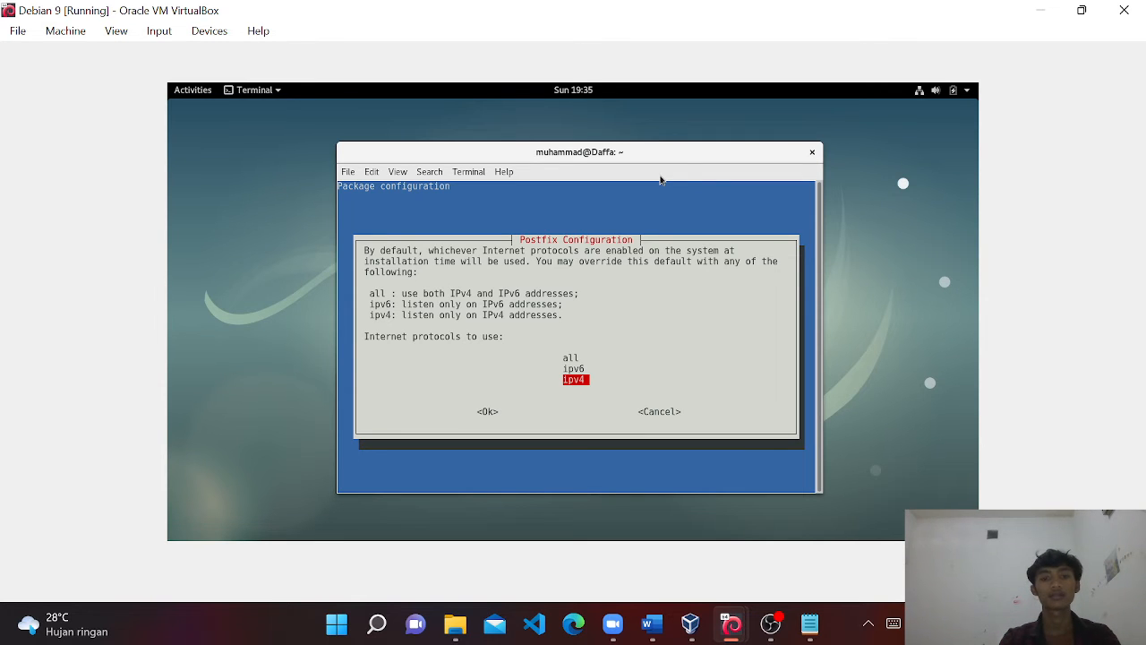
key(Return)
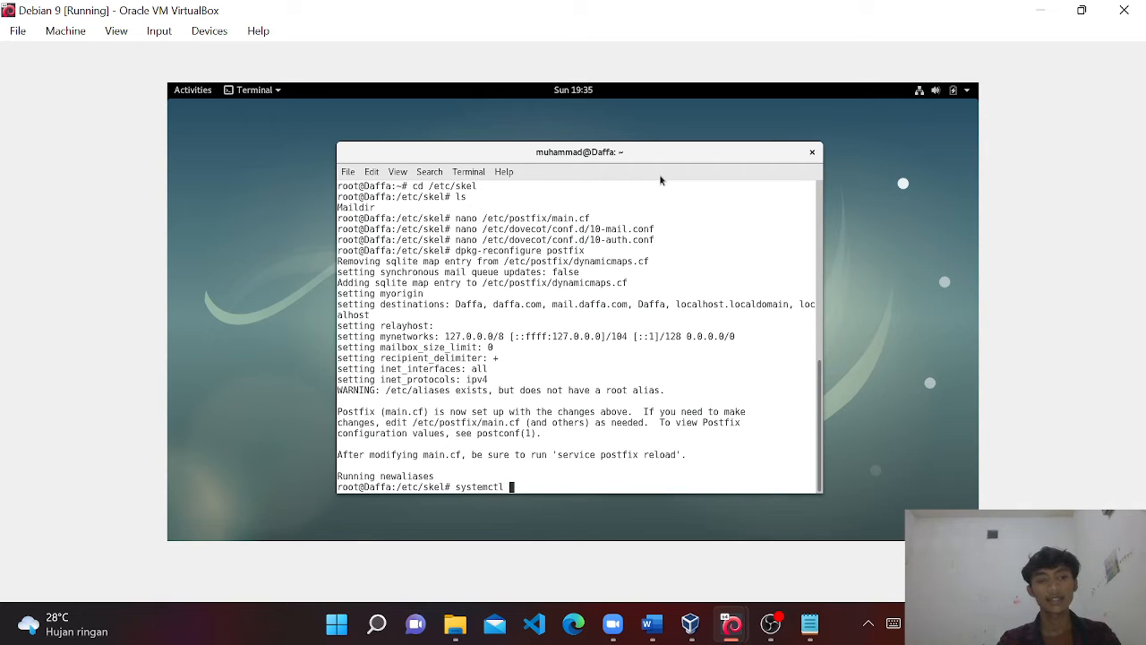
Run systemctl restart for postfix and then dovecot, then switch to the Notepad checklist.
text(restart )
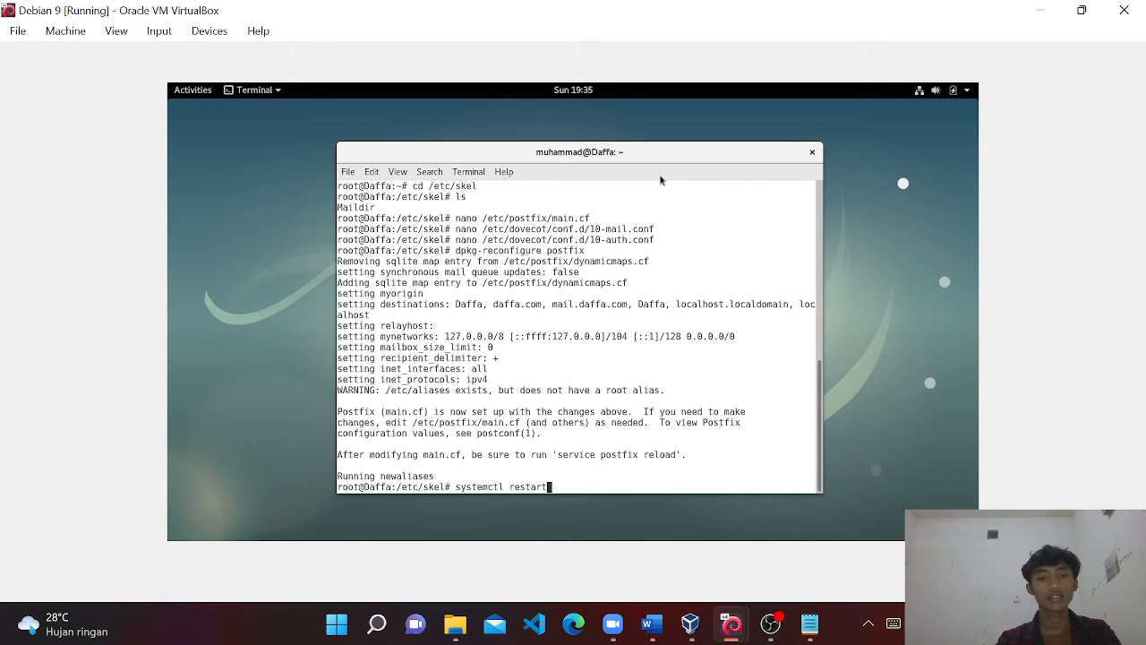
text(post)
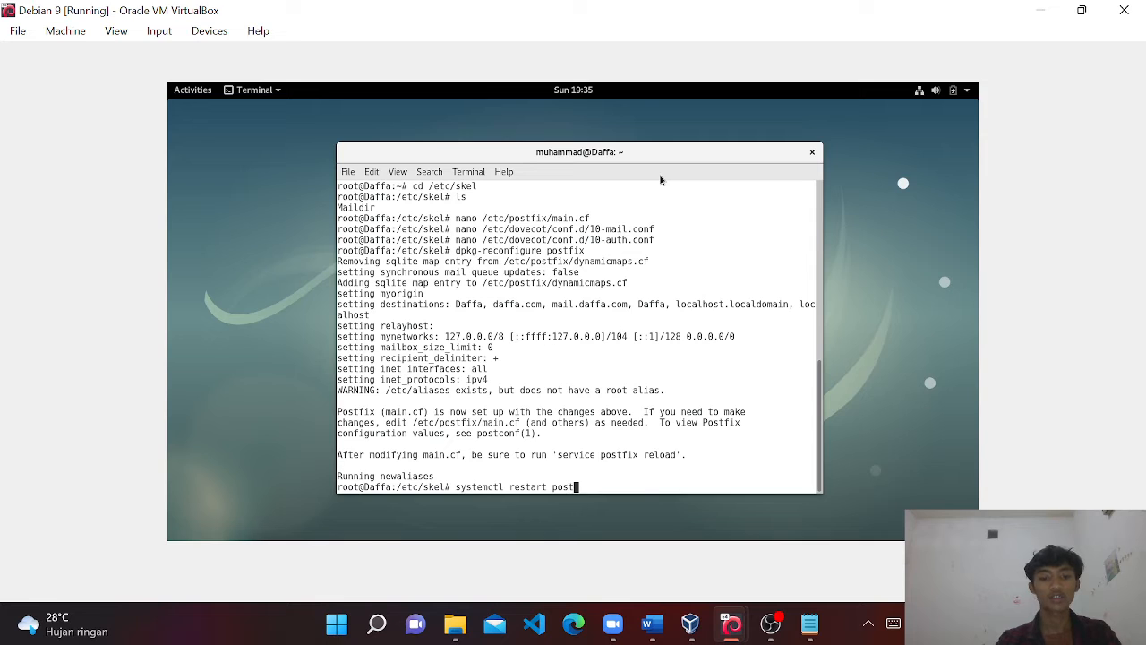
text(fix)
key(Return)
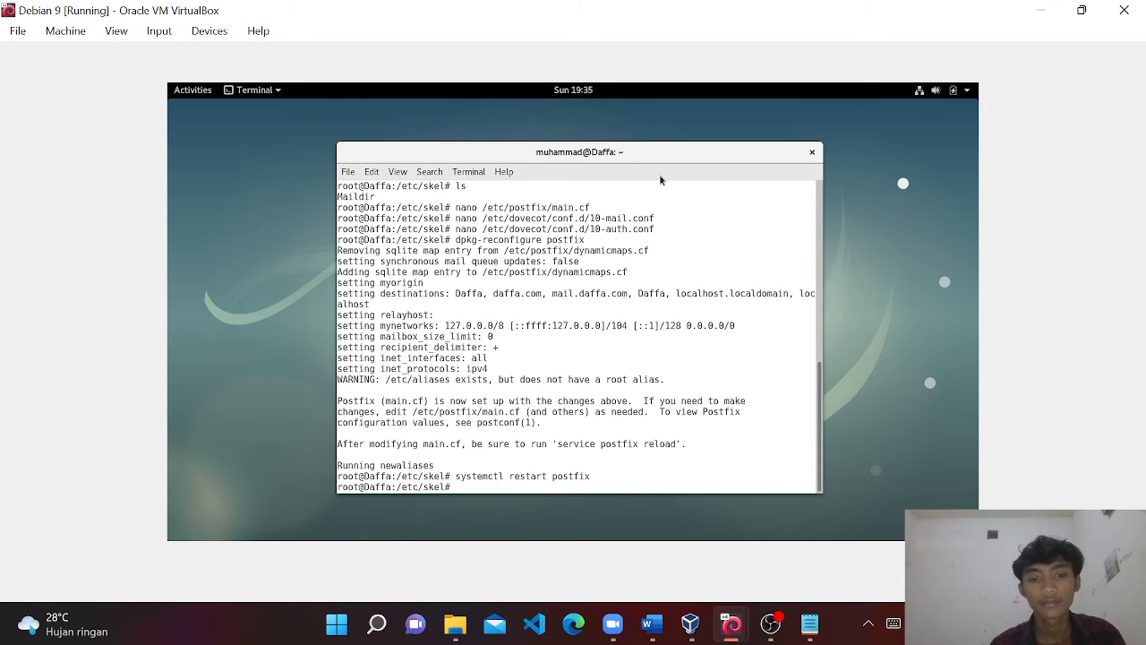
key(Up)
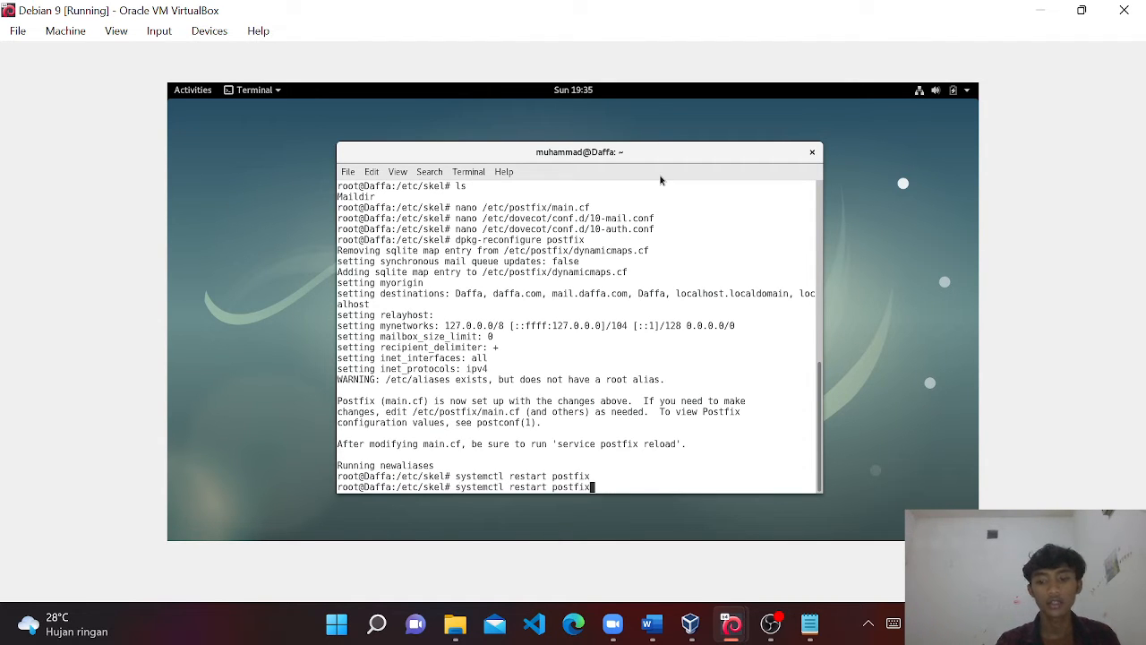
key(BackSpace)
key(BackSpace)
key(BackSpace)
key(BackSpace)
key(BackSpace)
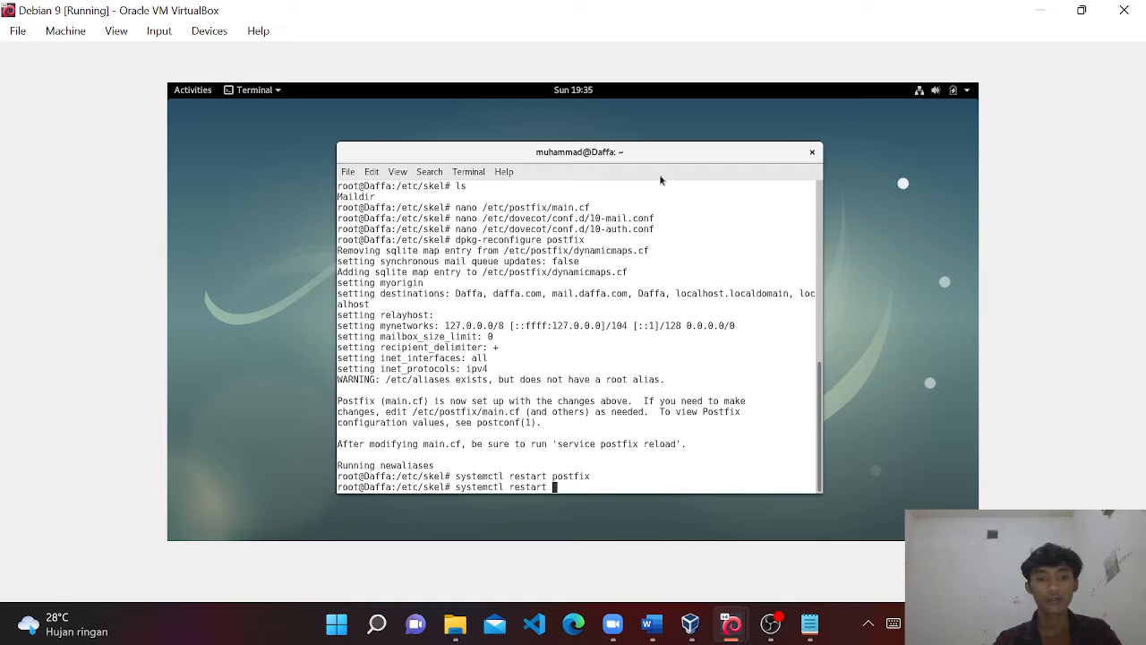
text(dovecot)
key(Return)
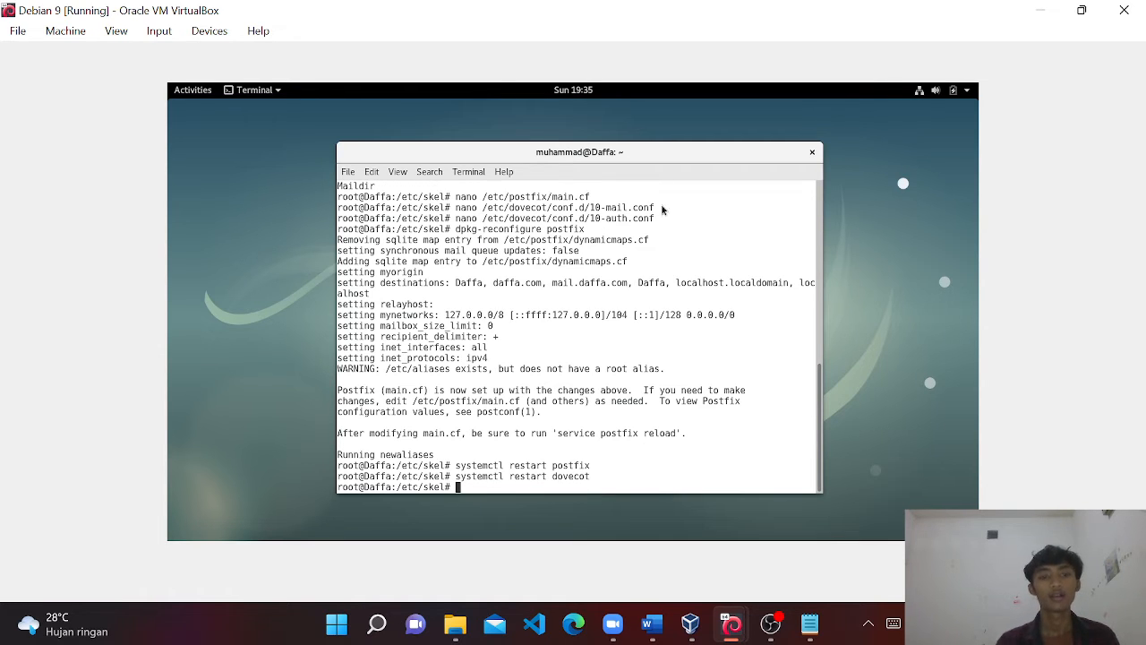
click(810, 625)
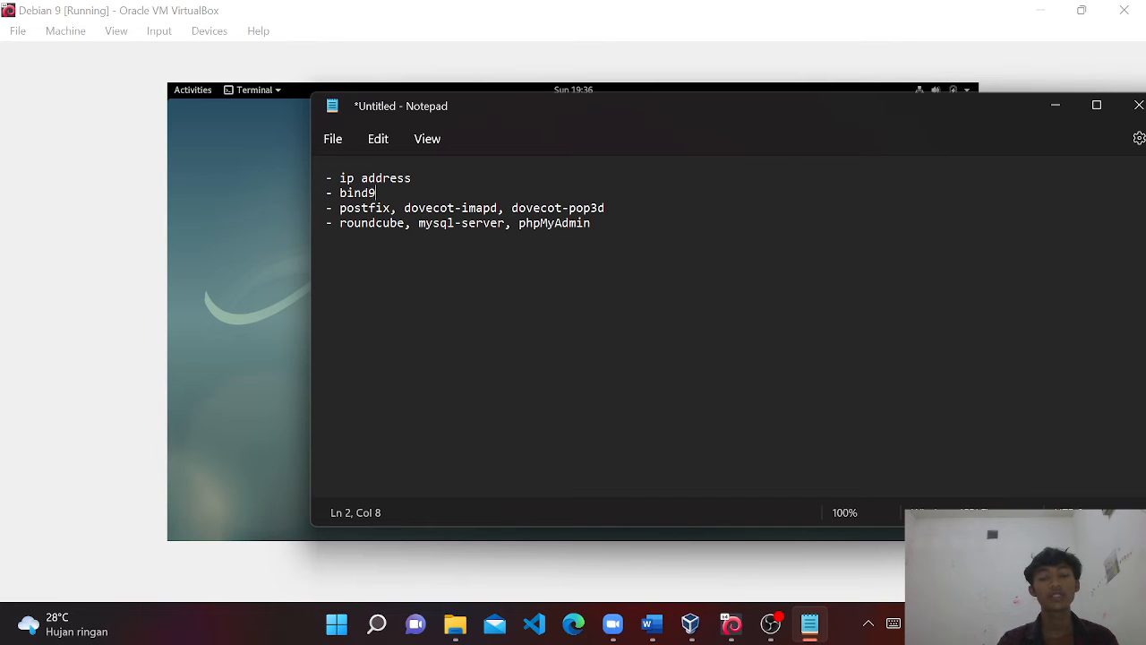
Look over the roundcube line in the checklist, then minimize Notepad.
click(339, 223)
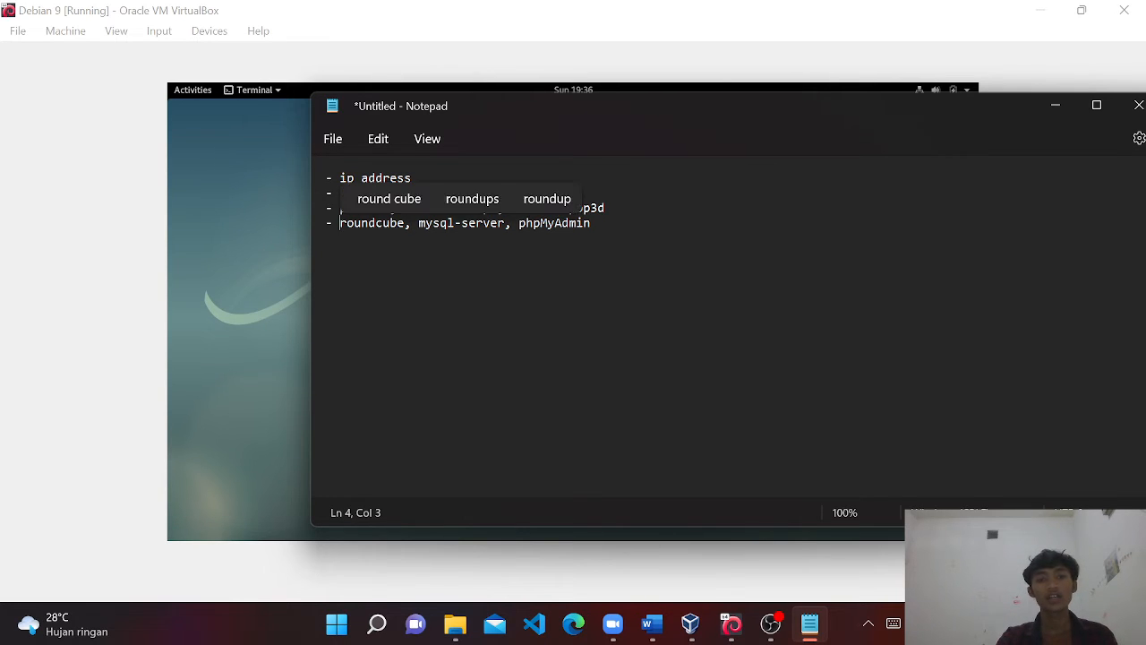
drag(340, 223, 425, 223)
click(426, 223)
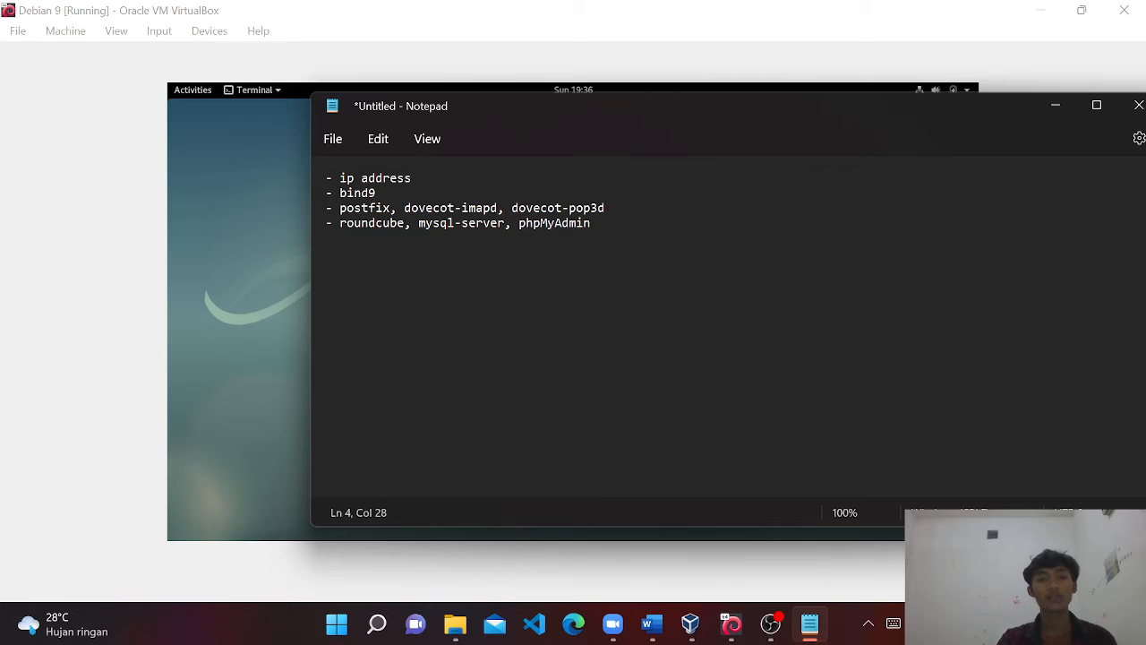
click(1056, 105)
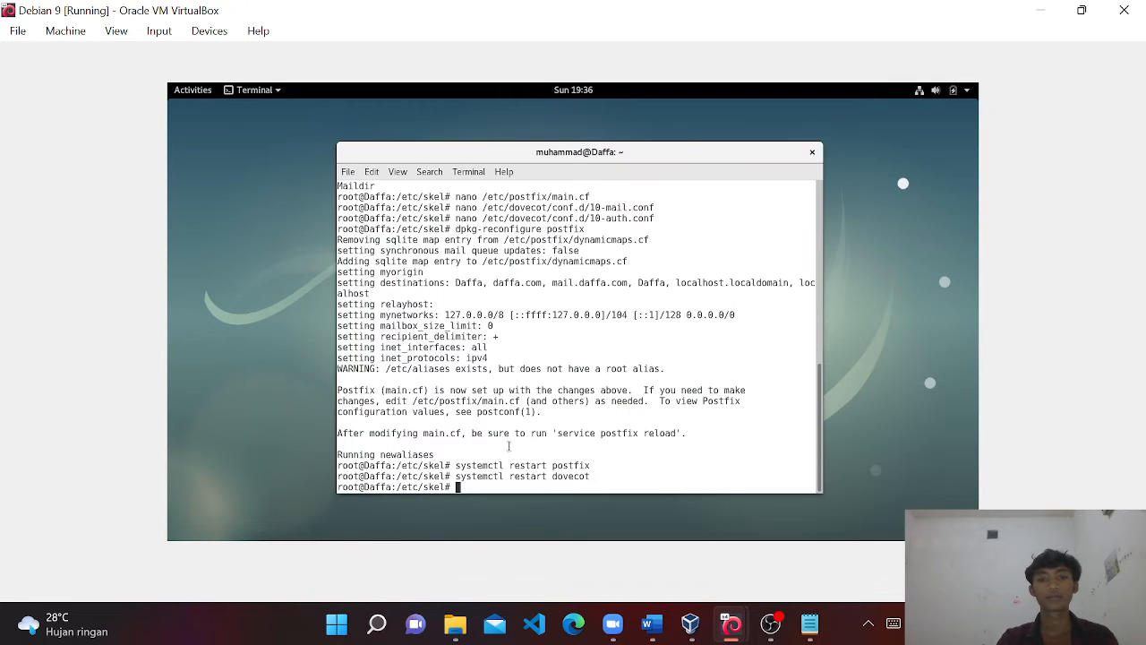
Clear the terminal and run apt install apache2 php mysql-server phpmyadmin.
text(clear)
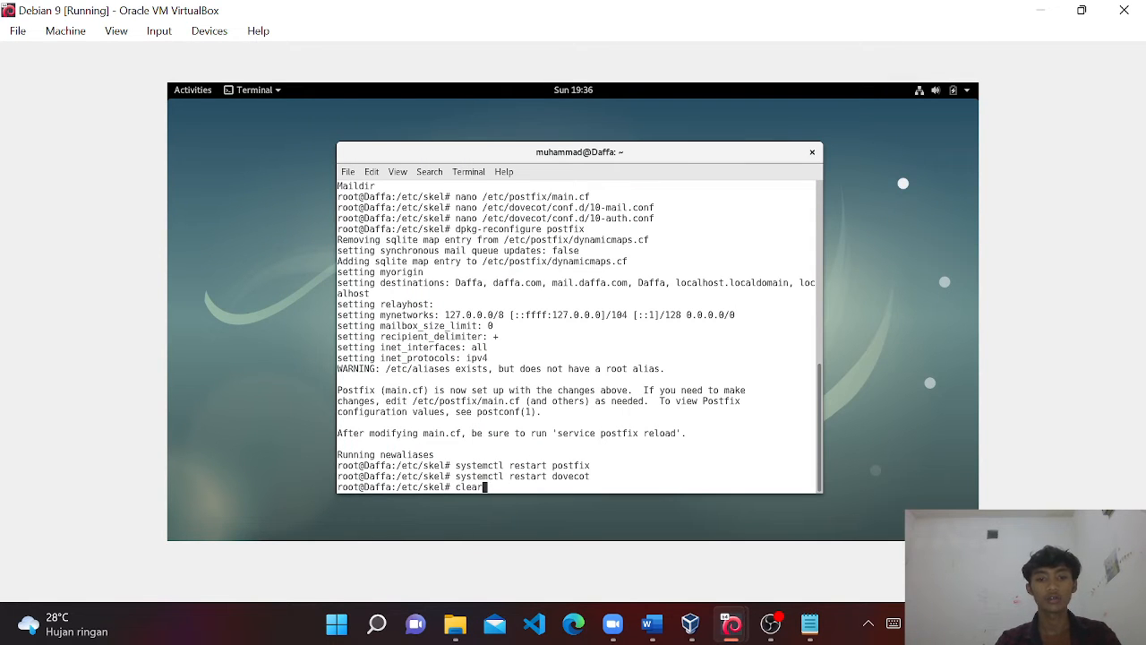
key(Return)
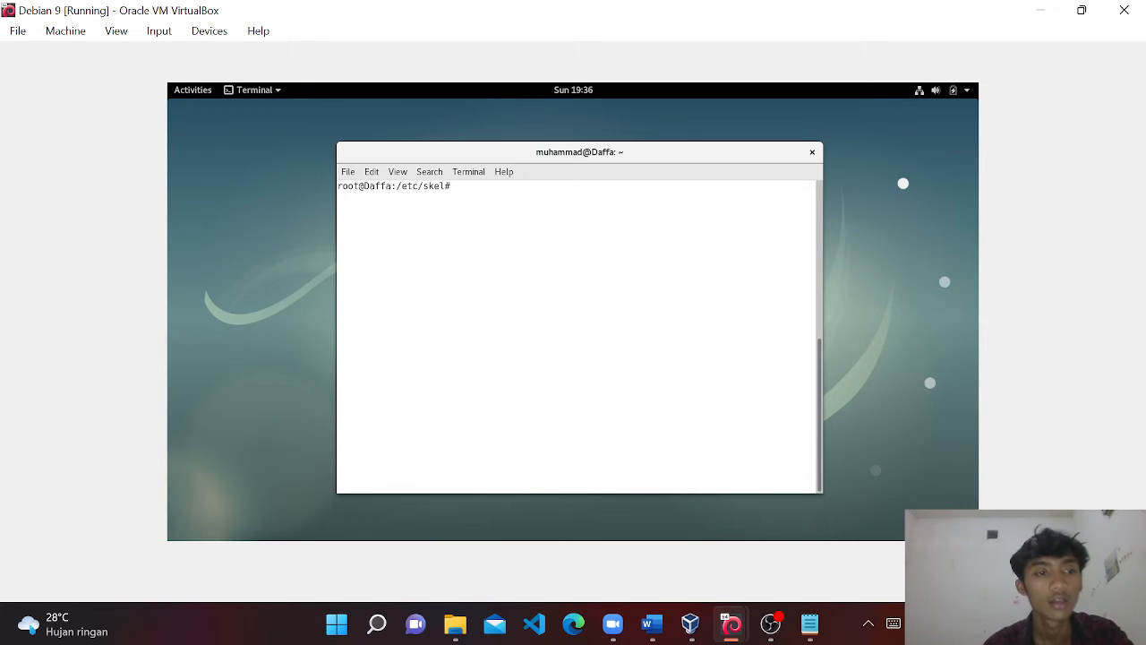
text(apt insta;;)
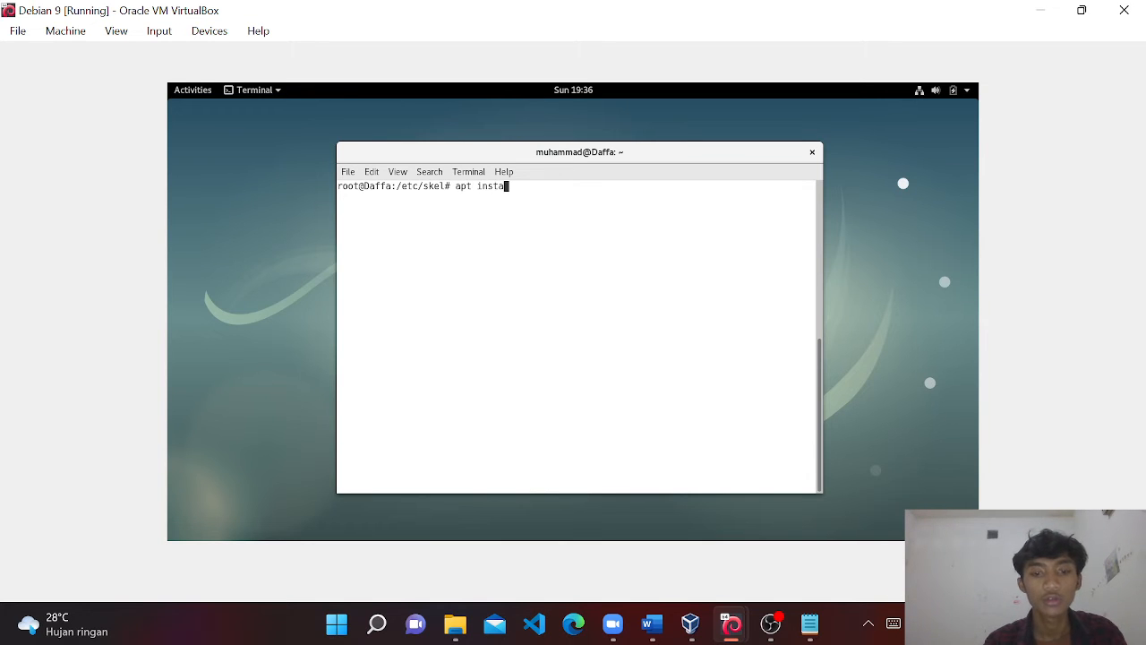
key(BackSpace)
key(BackSpace)
key(BackSpace)
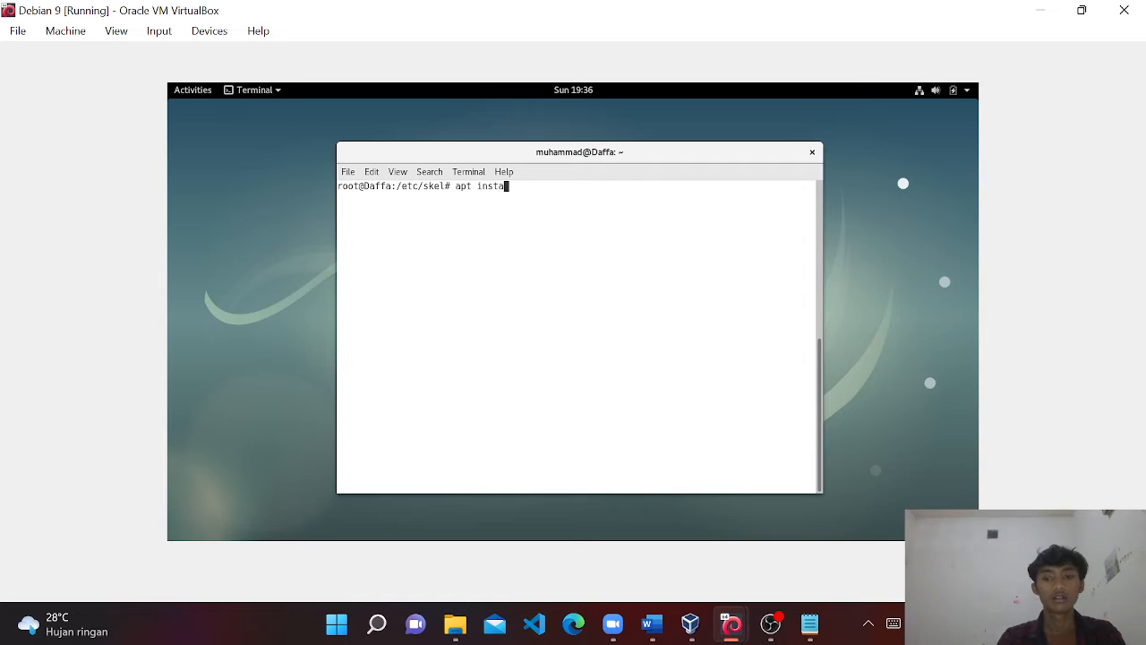
text(ll apache2)
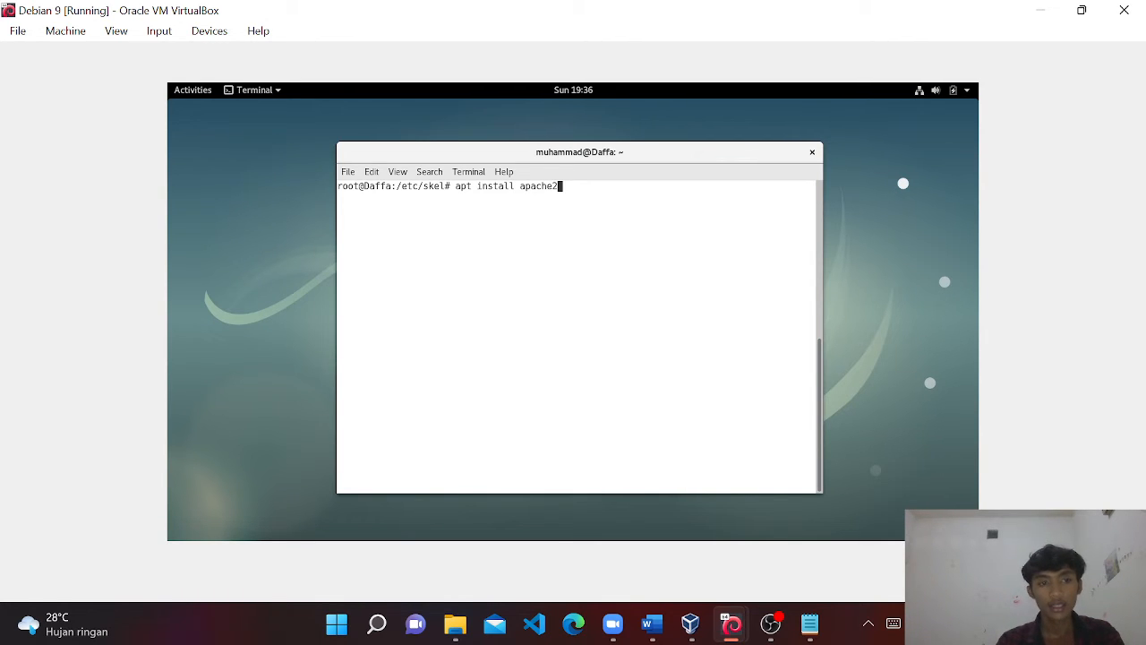
text( php m)
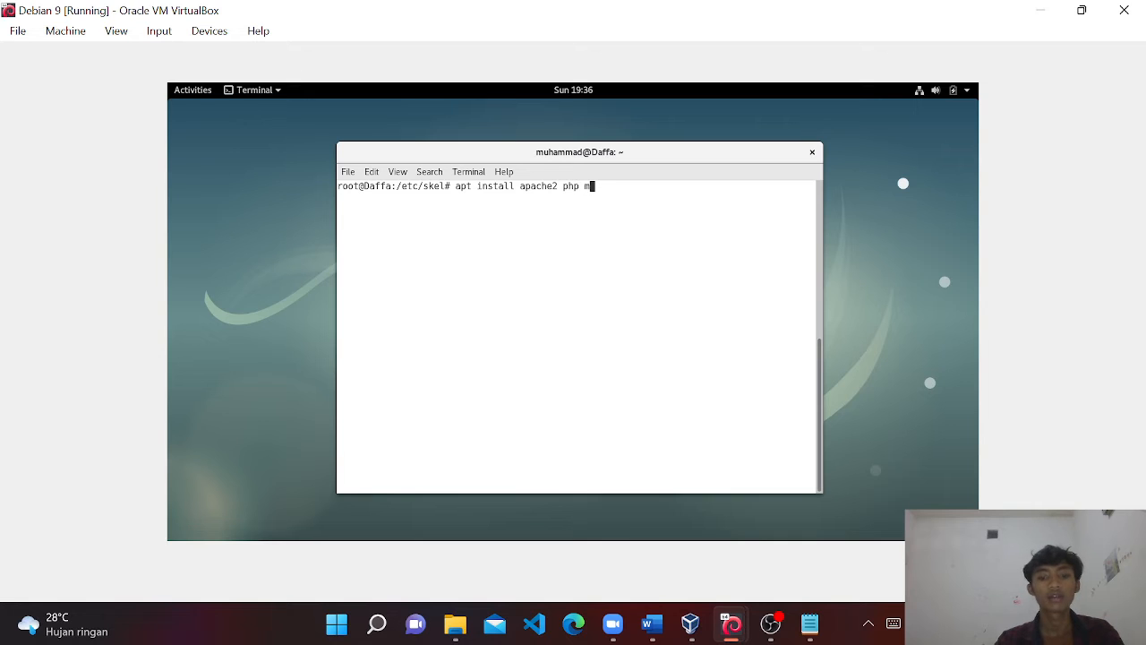
text(ysql-server)
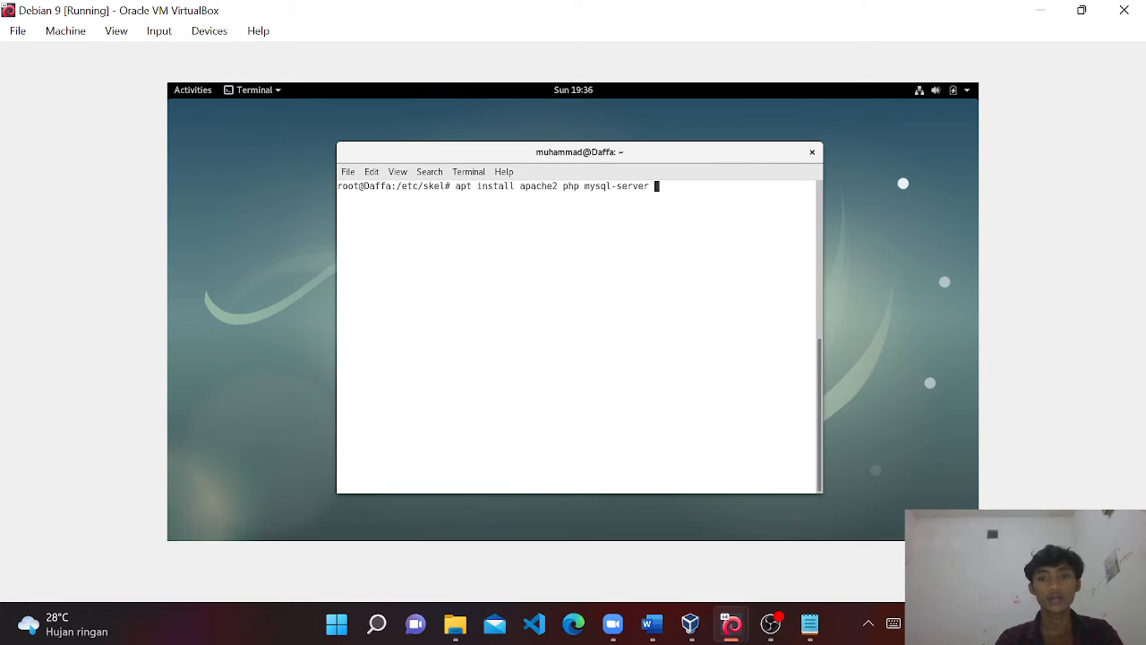
text( phpmyadmin)
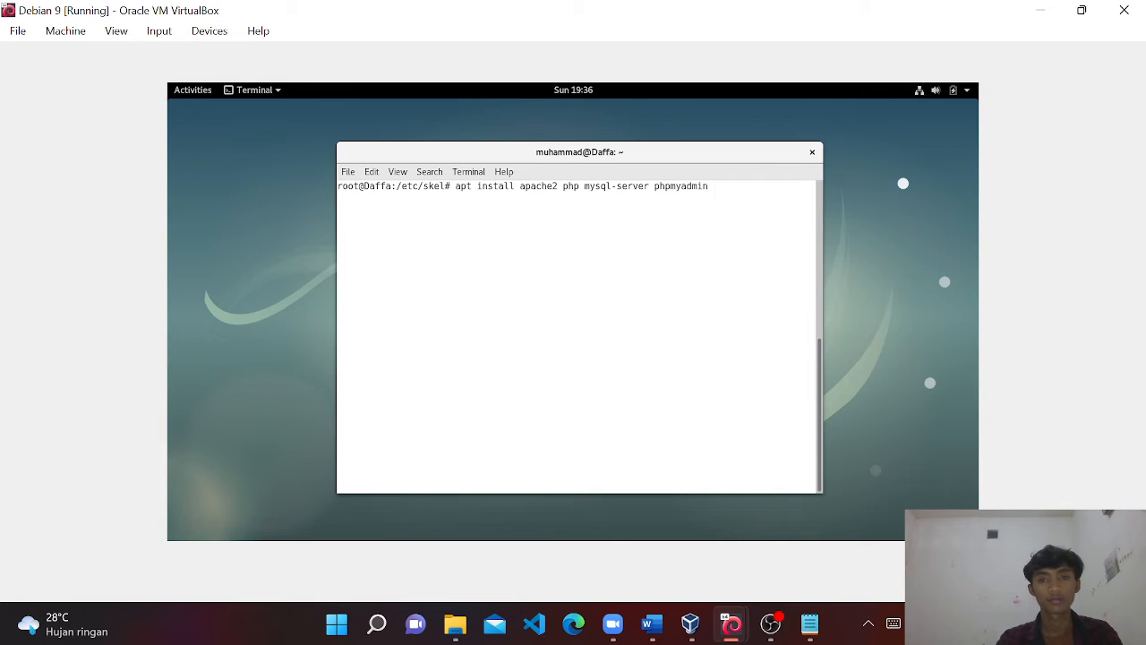
key(Return)
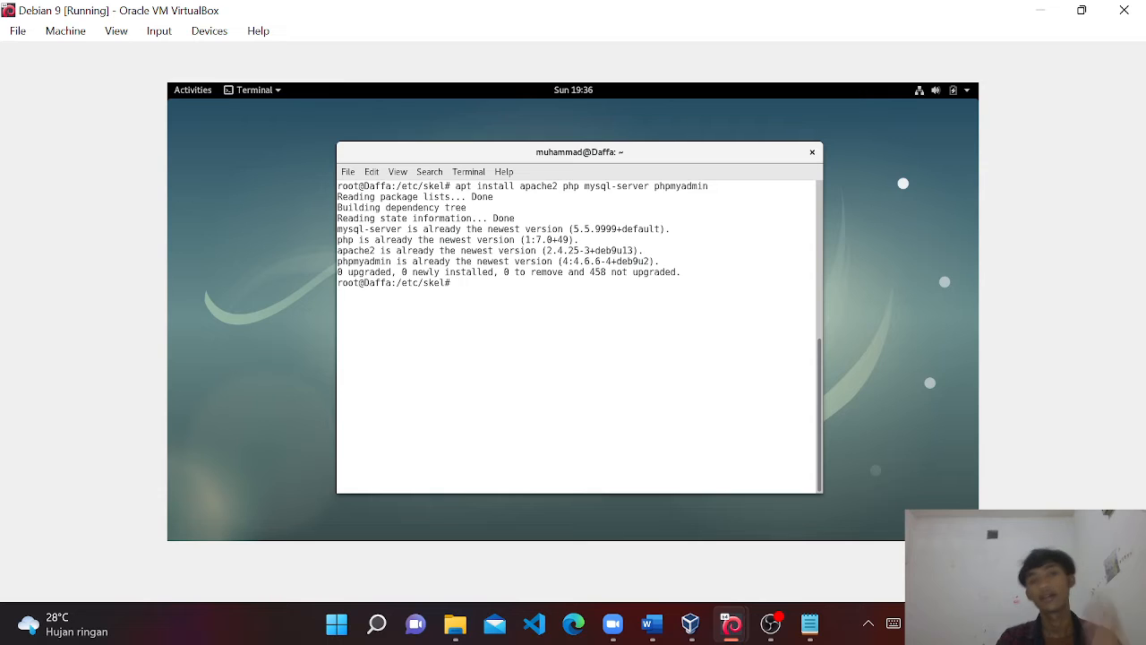
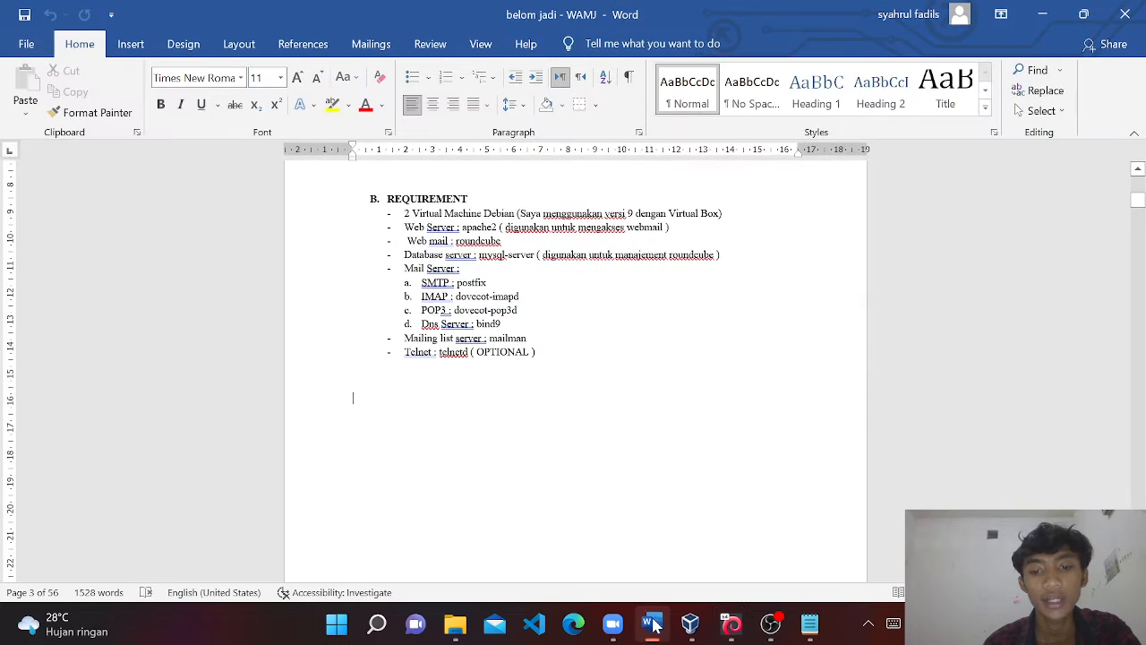
Read through the written setup guide, then put it away to return to the VM.
click(652, 624)
scroll(574, 358, down, 3)
scroll(622, 547, down, 15)
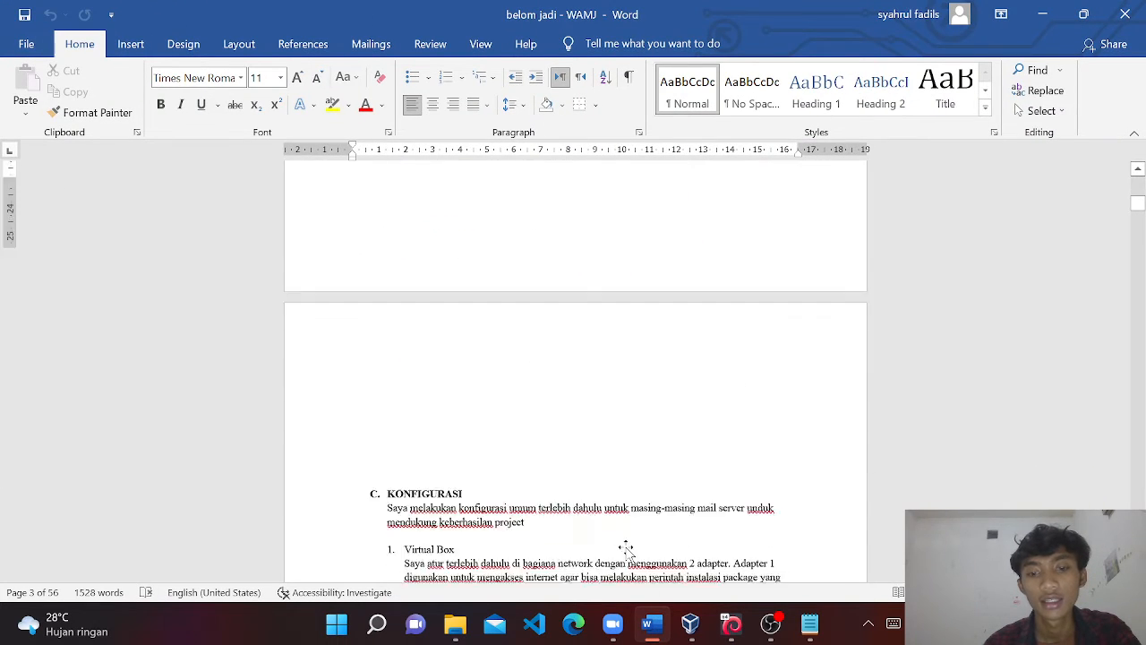
scroll(622, 546, down, 20)
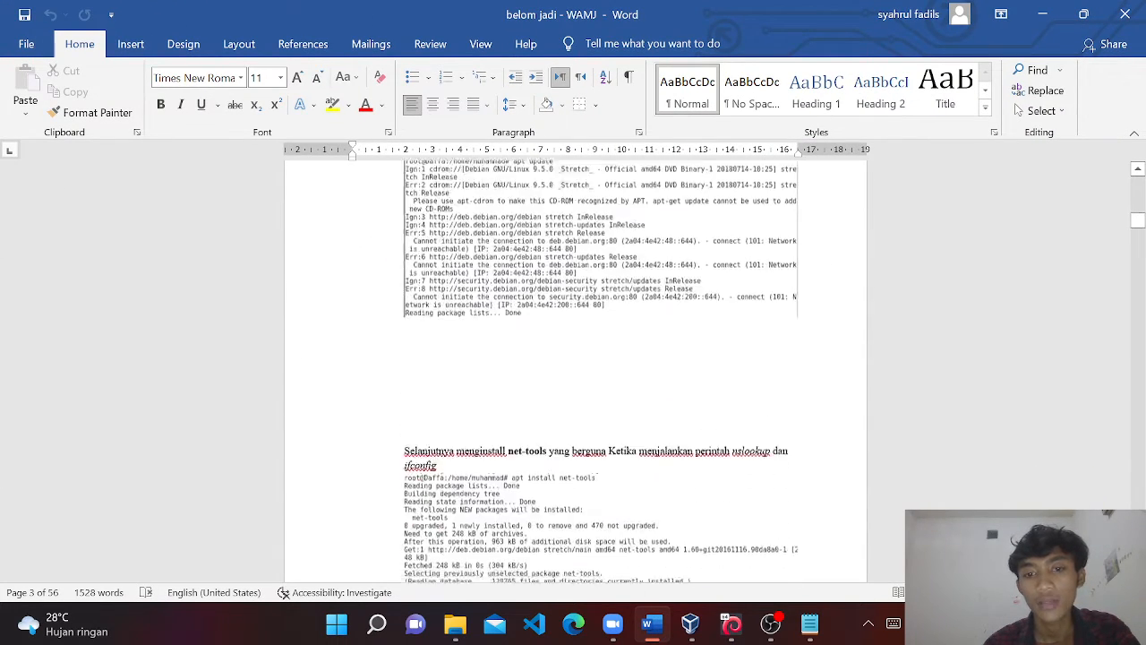
scroll(622, 546, down, 20)
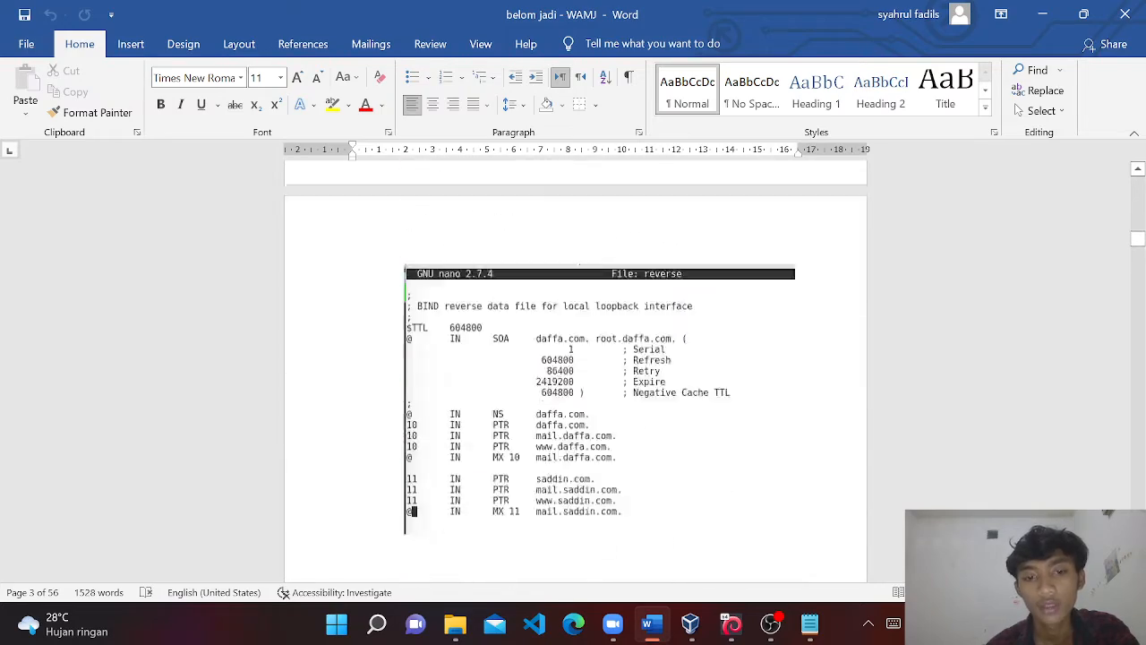
scroll(625, 551, down, 20)
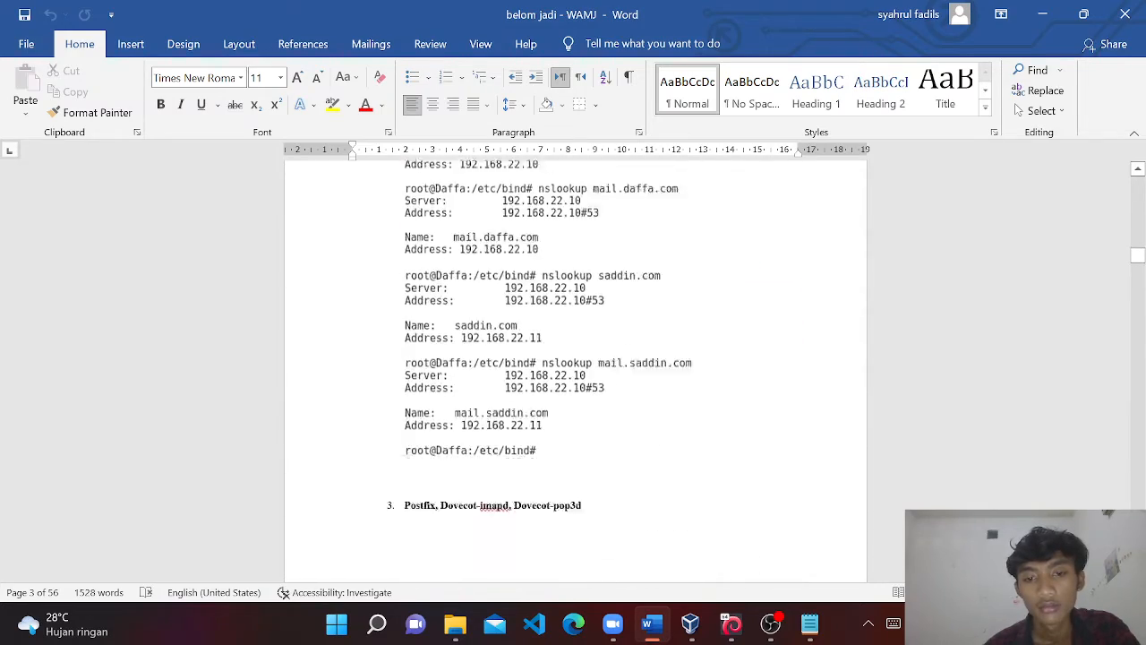
scroll(626, 551, up, 5)
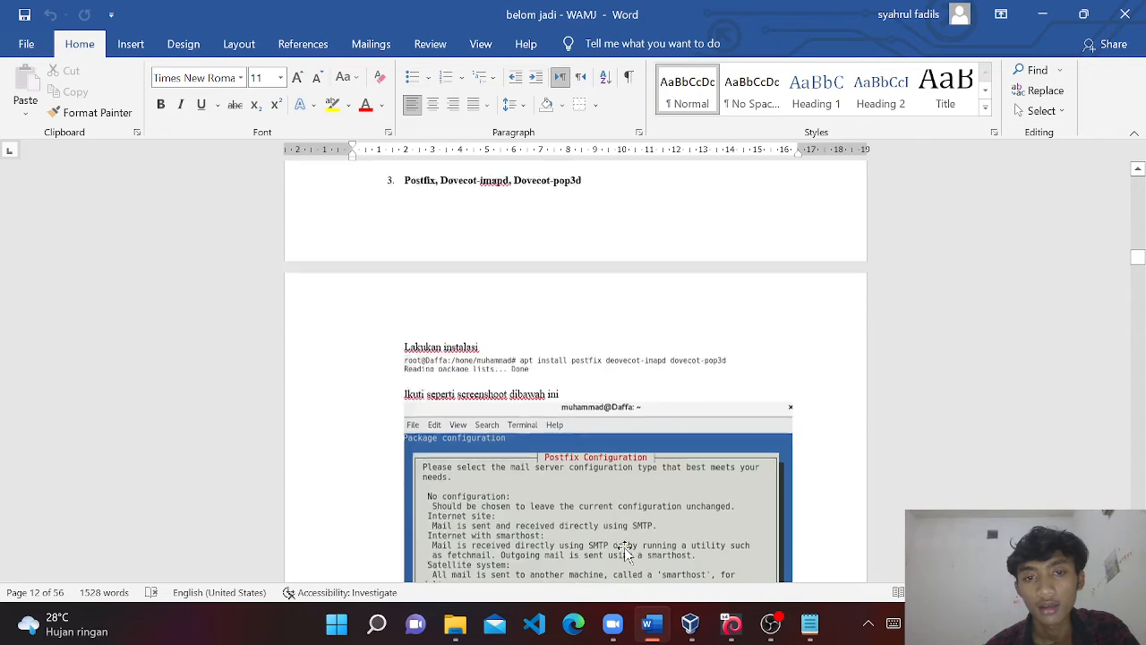
scroll(623, 550, down, 10)
scroll(625, 551, down, 20)
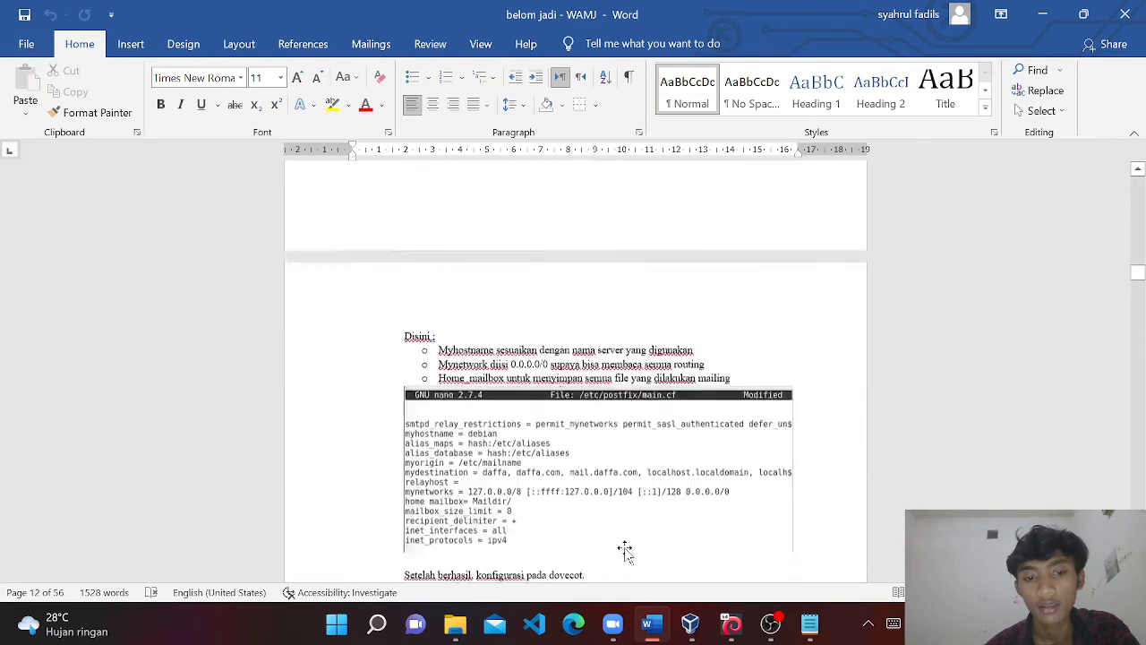
scroll(624, 551, down, 6)
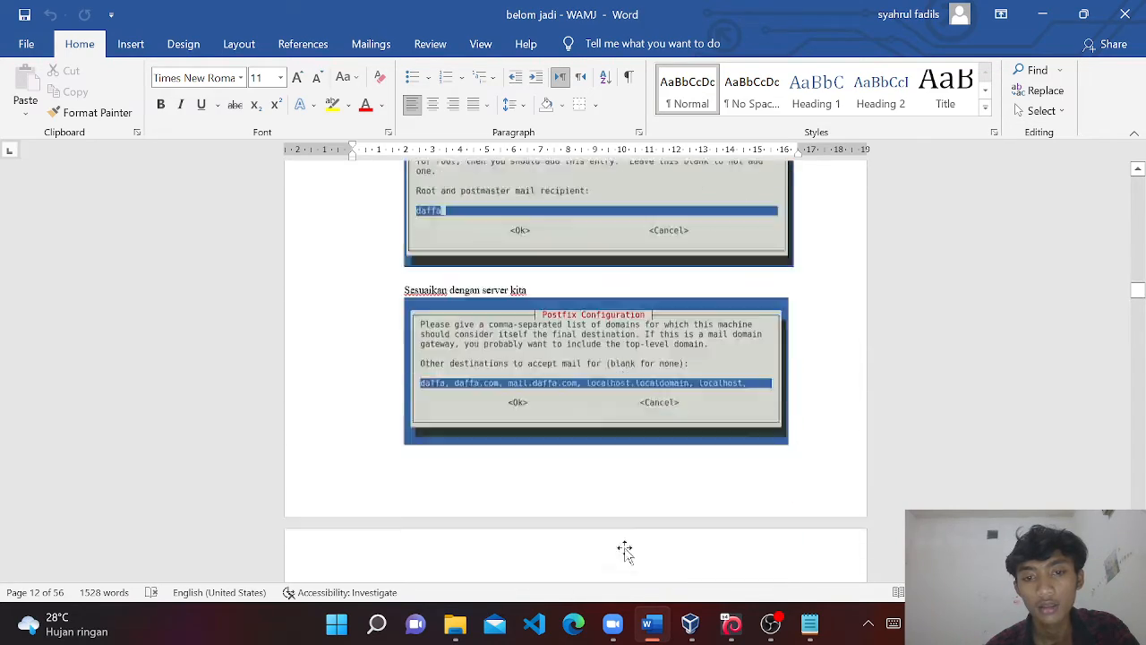
scroll(624, 551, up, 7)
scroll(624, 551, down, 10)
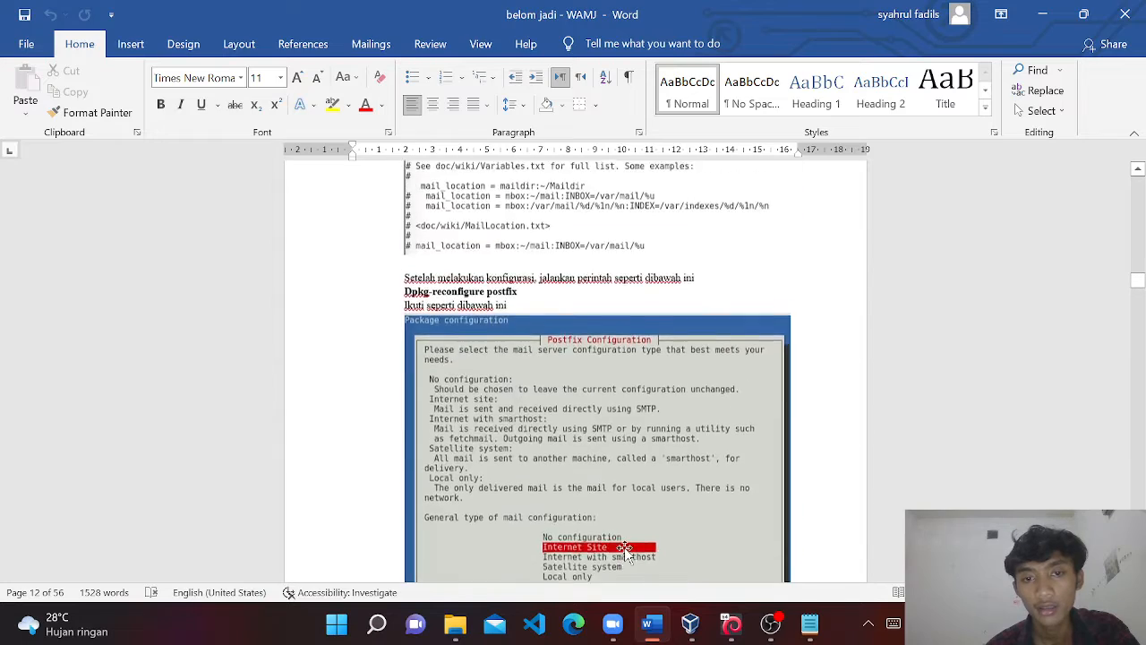
scroll(624, 547, up, 2)
scroll(624, 548, down, 15)
scroll(786, 452, down, 10)
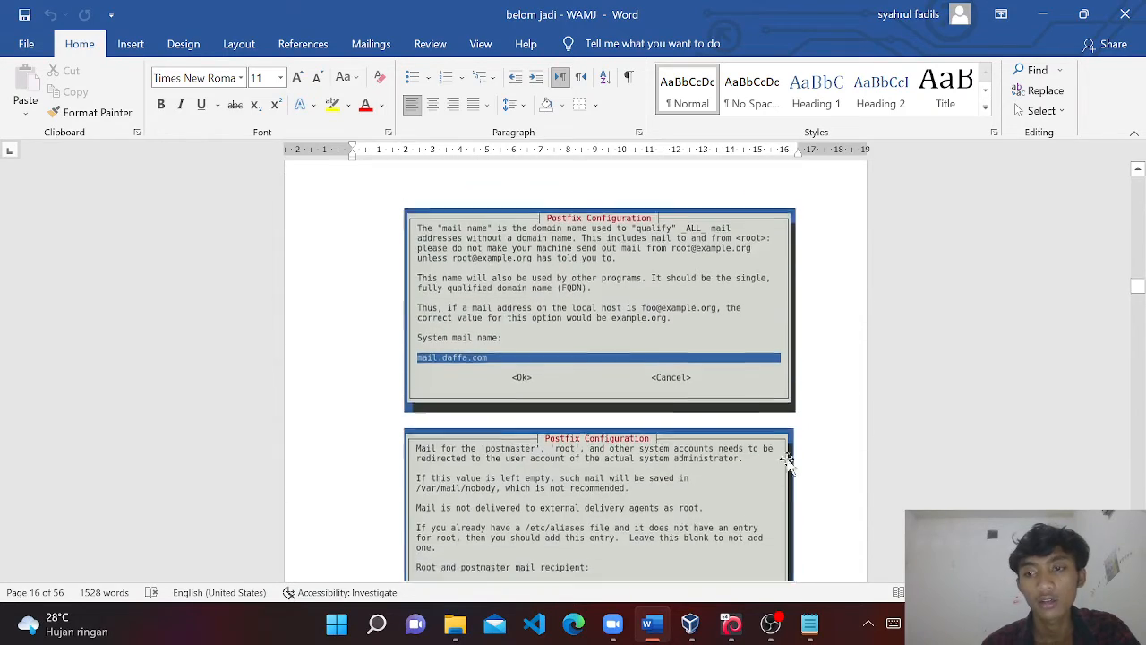
scroll(786, 461, down, 15)
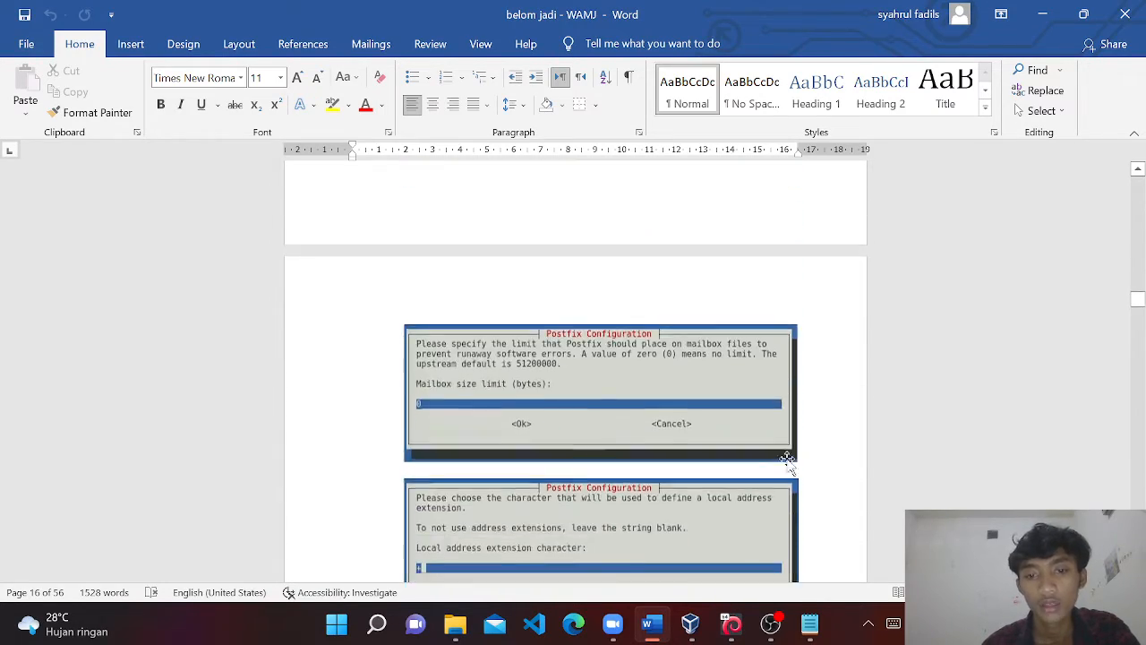
scroll(785, 462, down, 1)
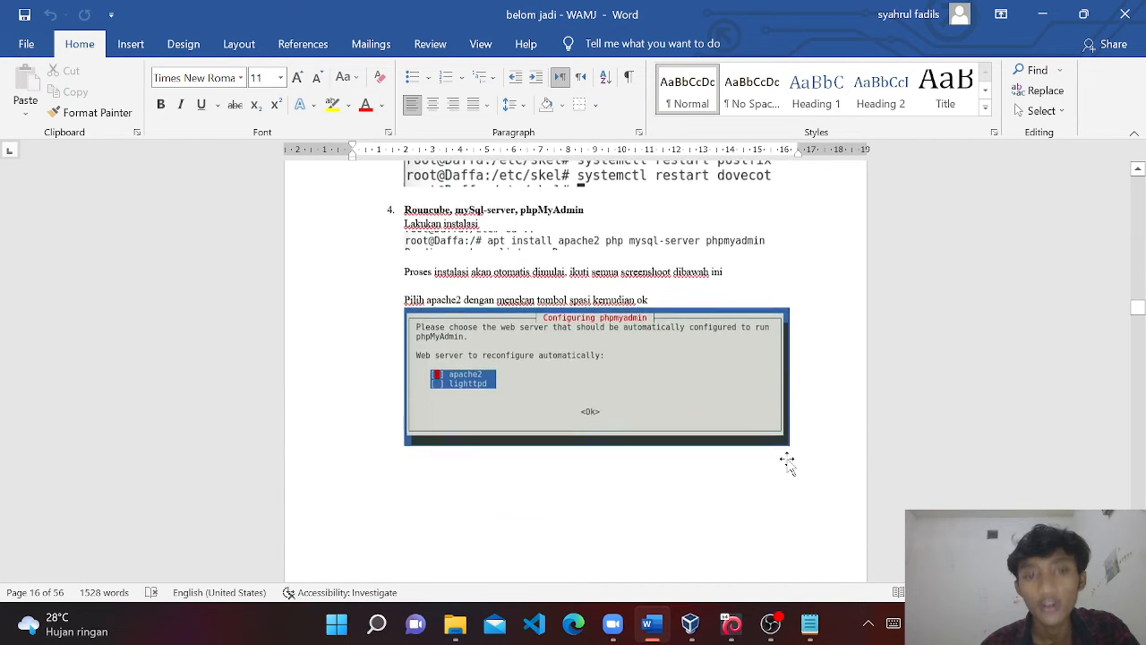
scroll(747, 455, up, 1)
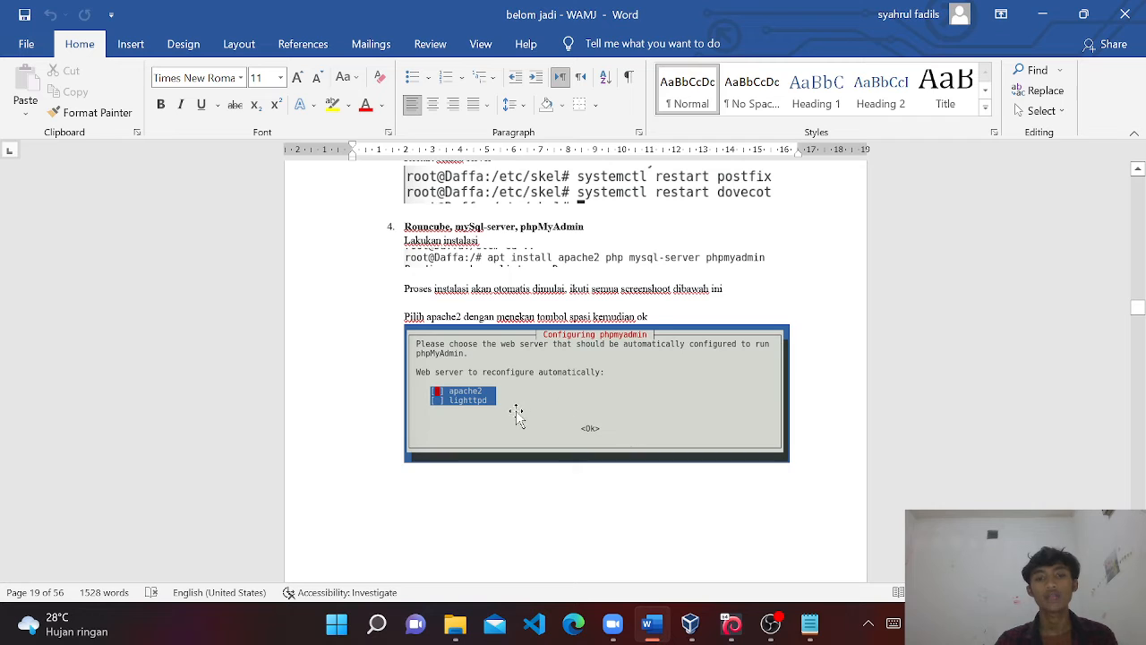
scroll(573, 428, down, 2)
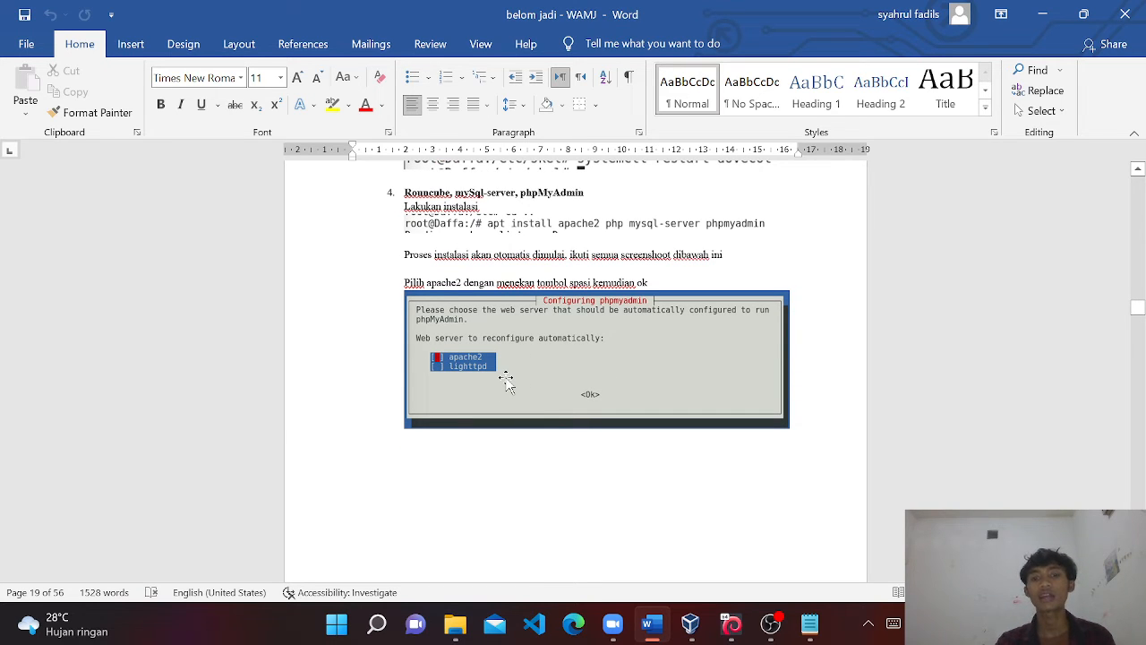
scroll(545, 391, down, 10)
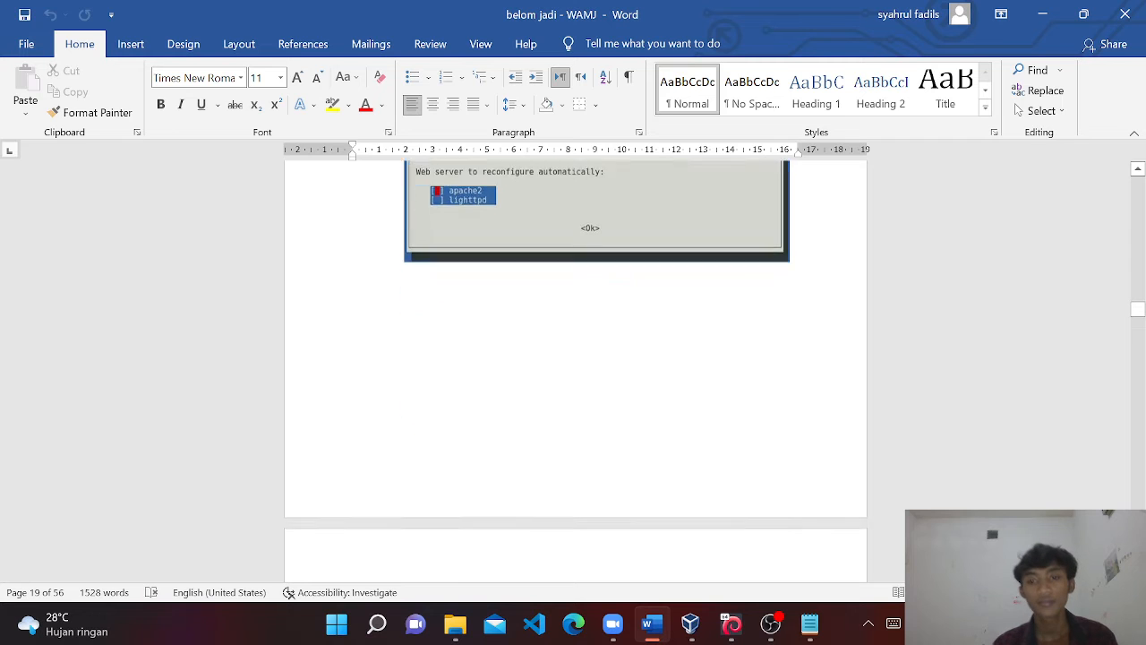
scroll(573, 376, down, 2)
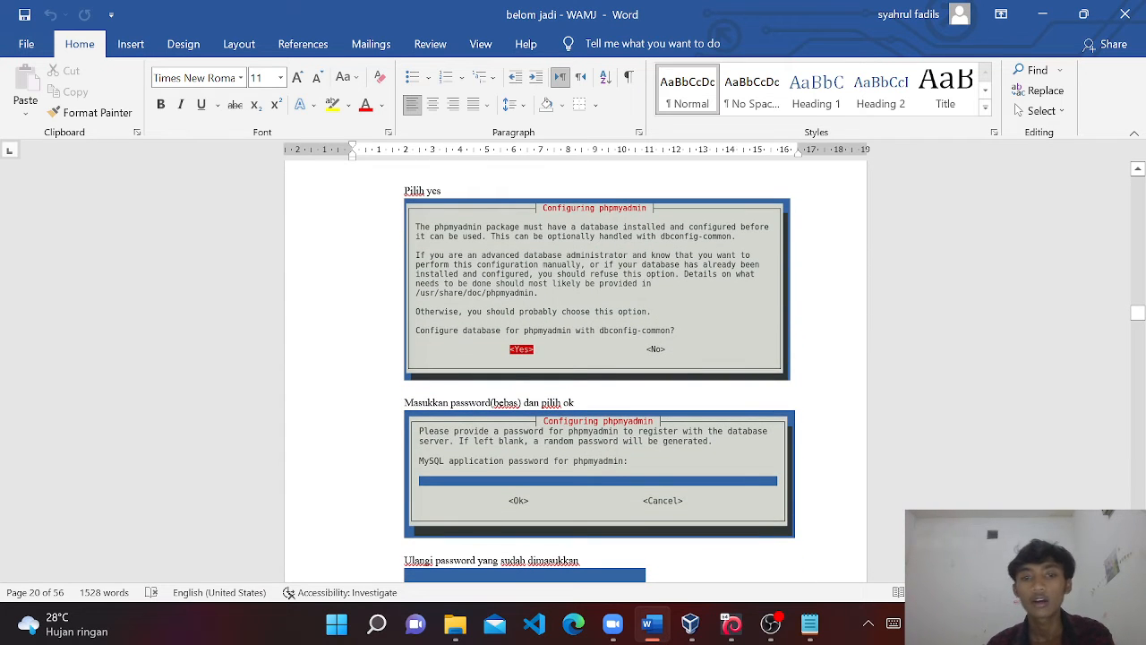
scroll(550, 394, down, 3)
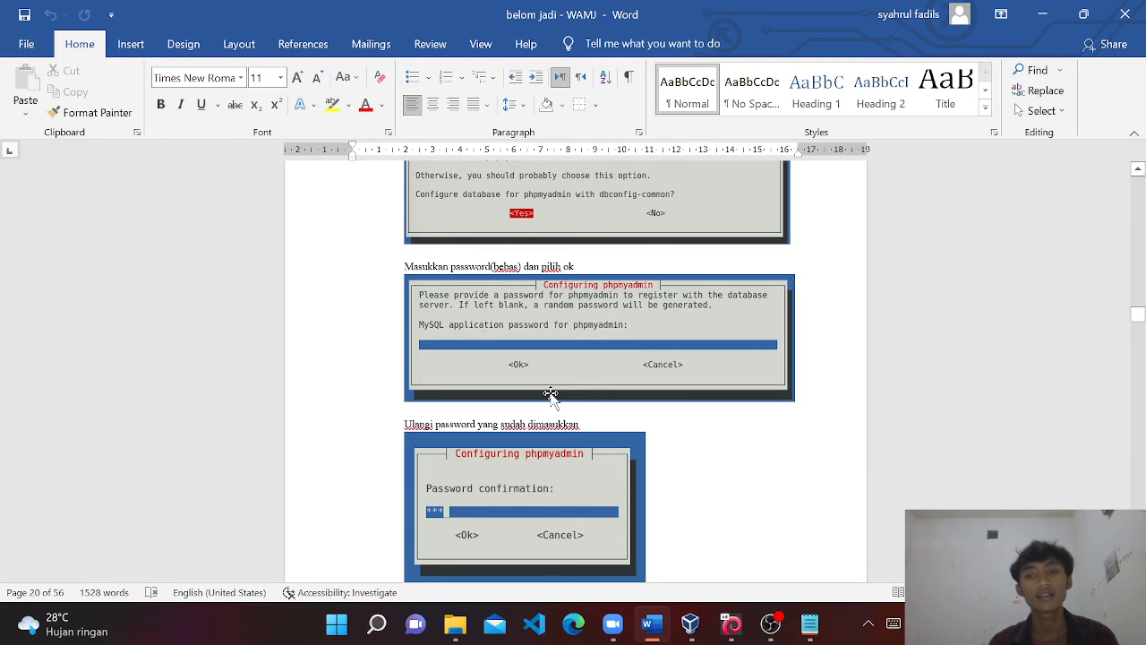
scroll(550, 394, down, 10)
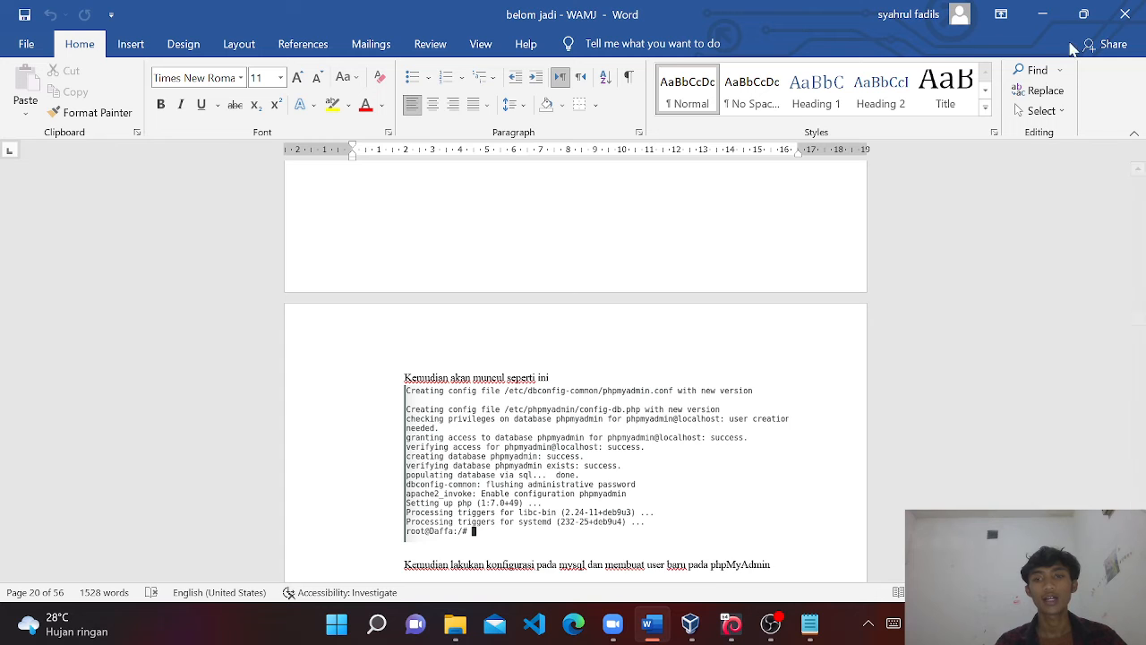
click(1039, 25)
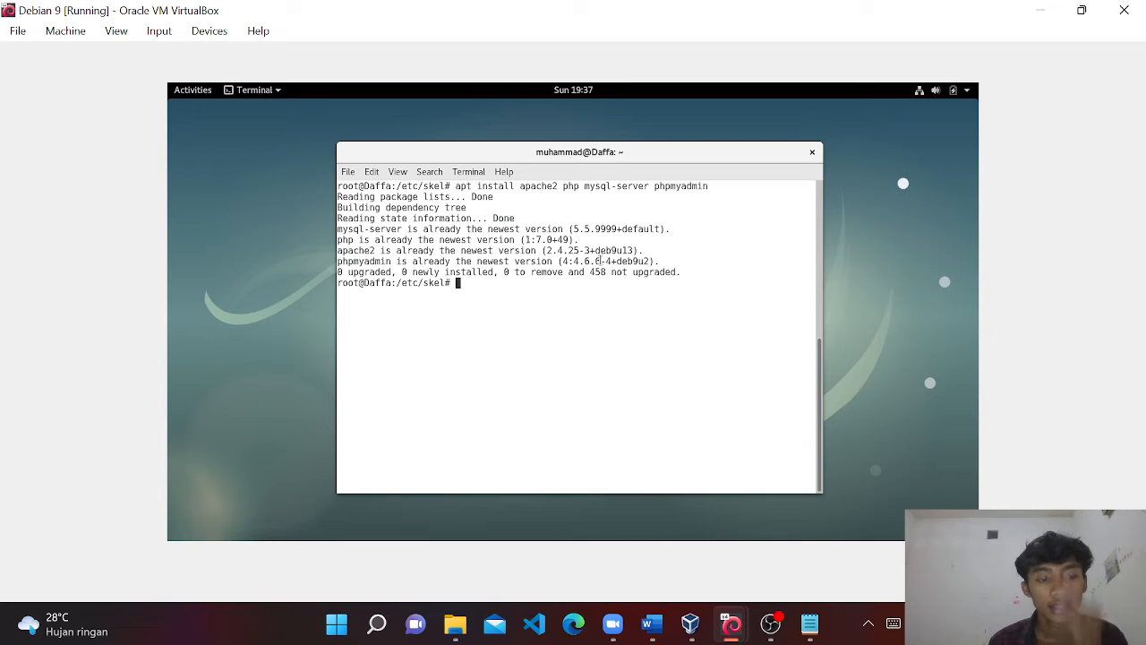
Change to root's home directory and start mysql -u root -p mysql.
text(sy)
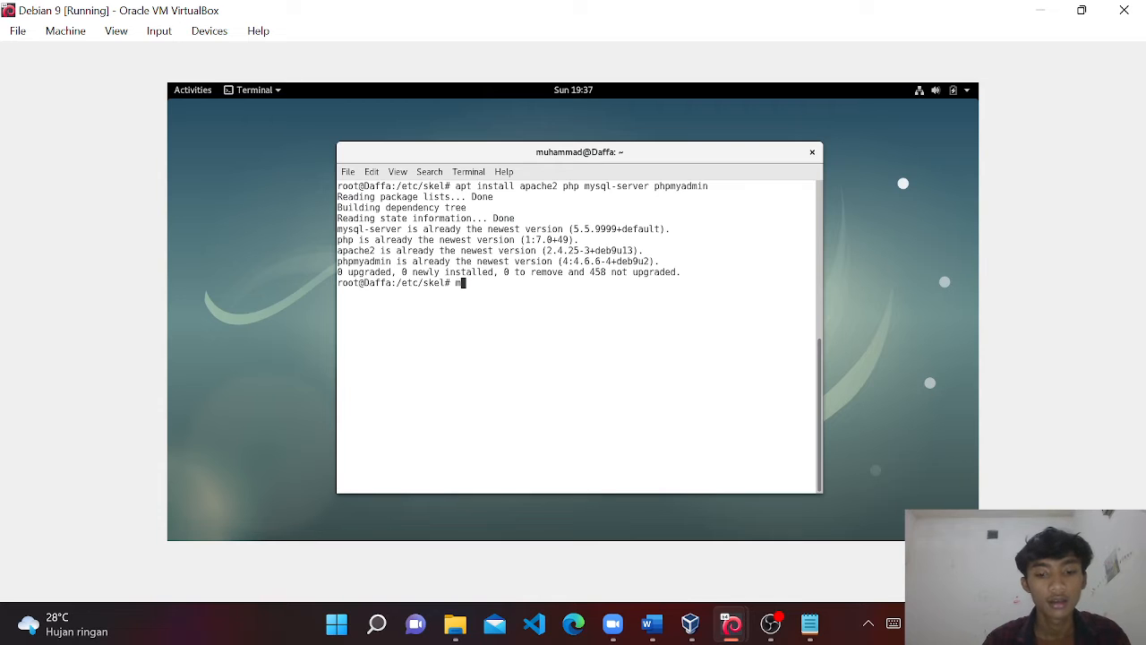
key(BackSpace)
key(BackSpace)
text(cd ~)
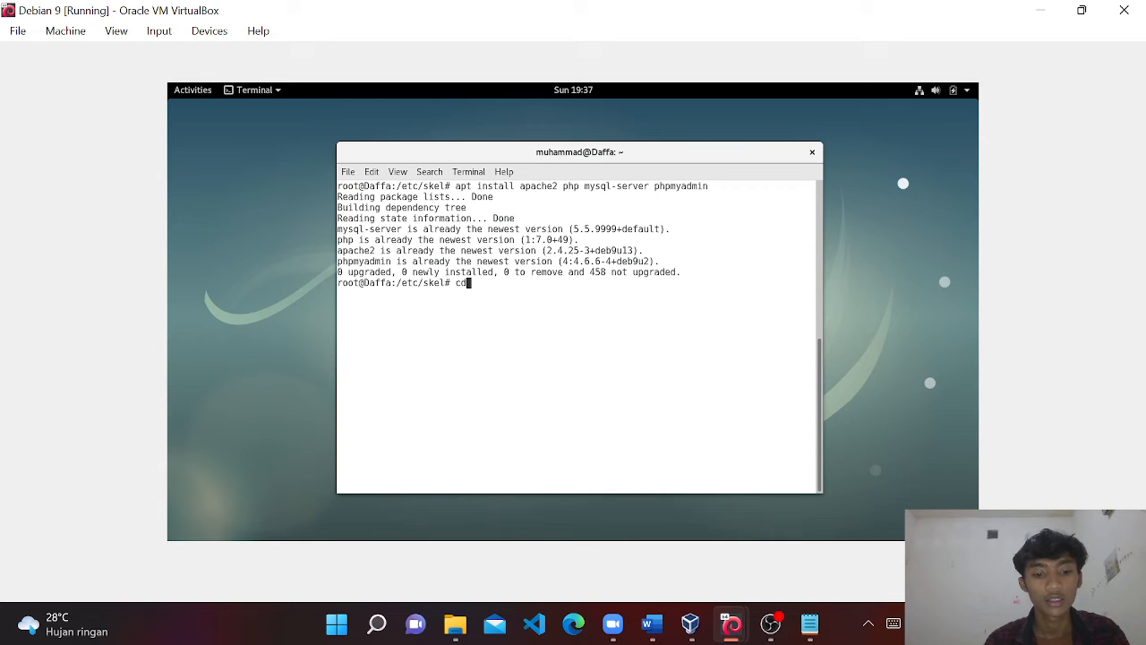
key(Return)
text(mysql )
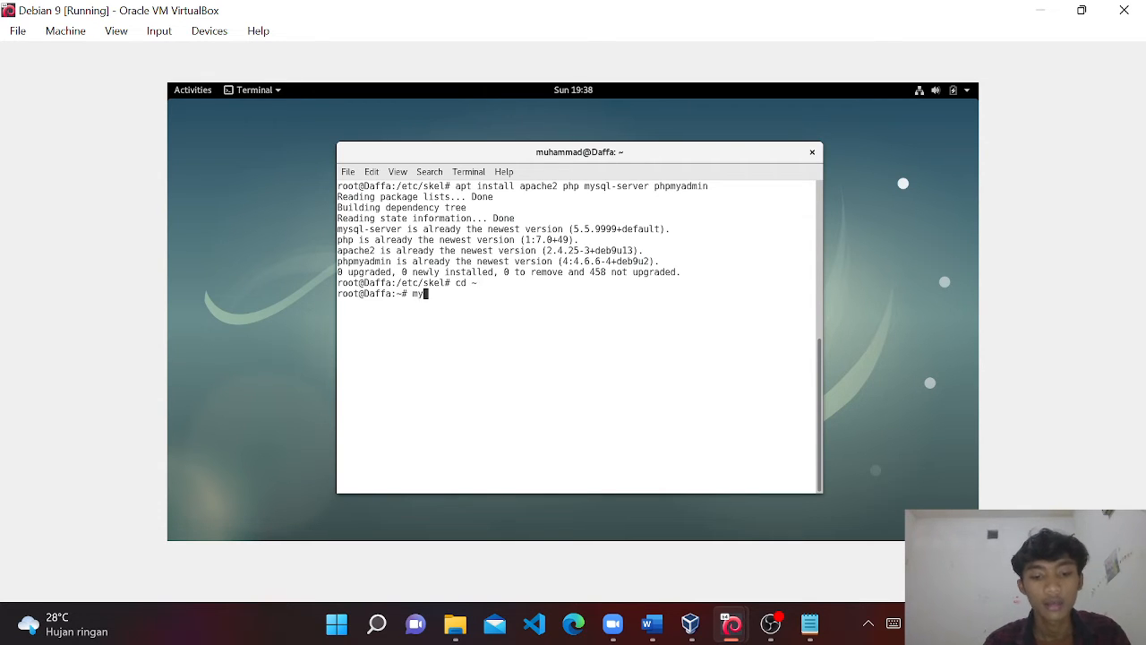
text(-)
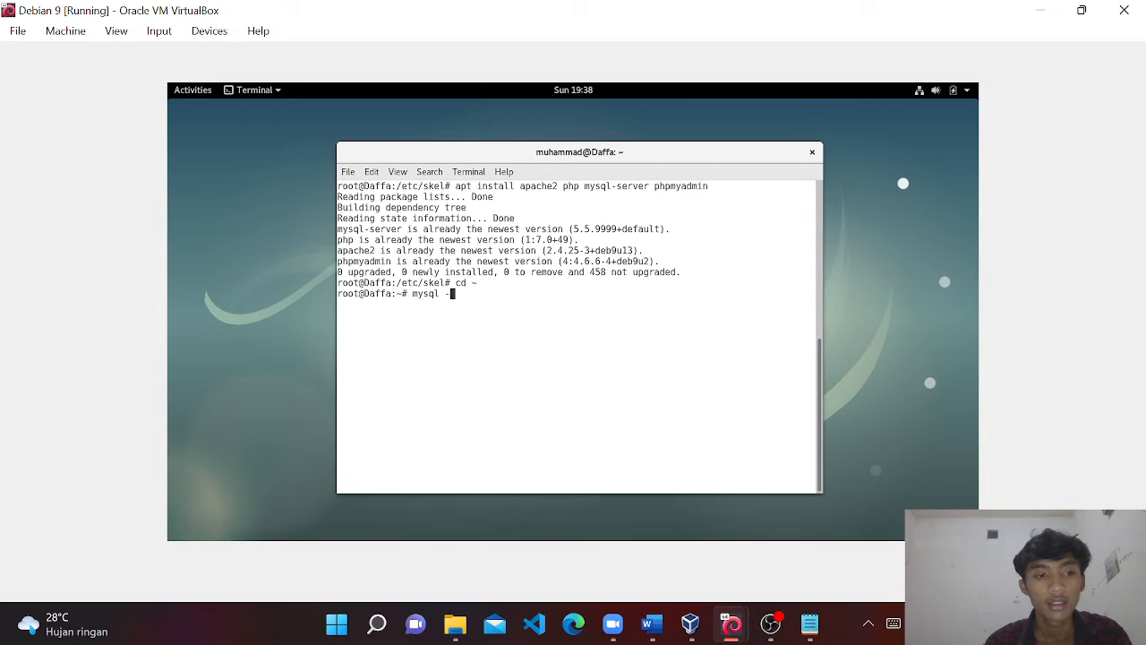
text(u root -)
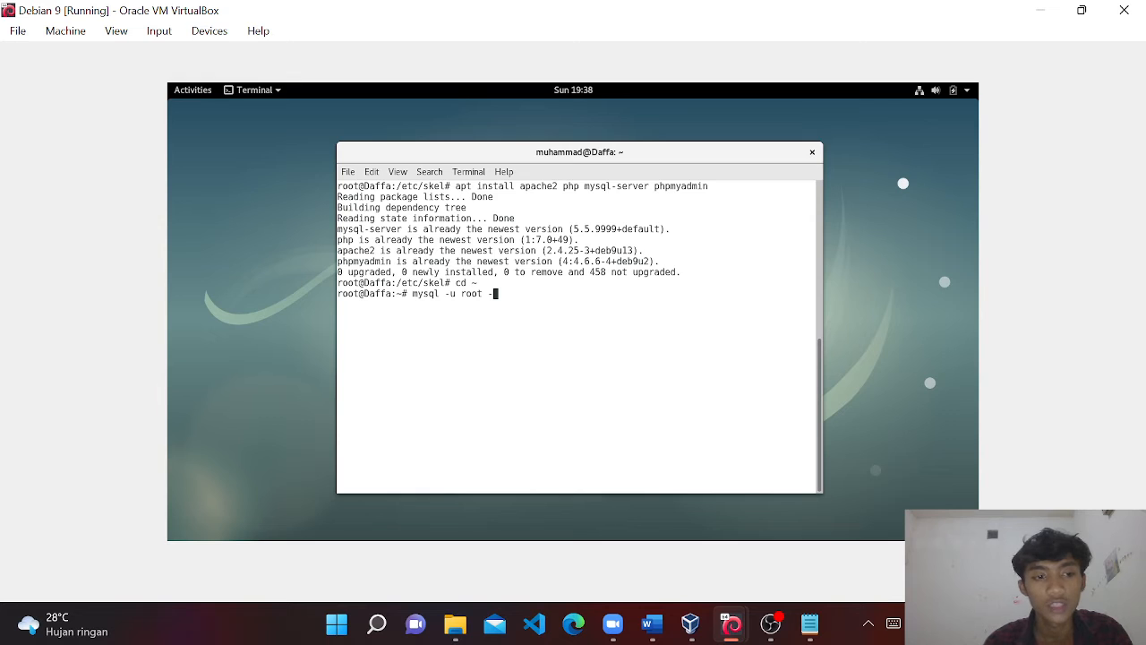
text(p mysql)
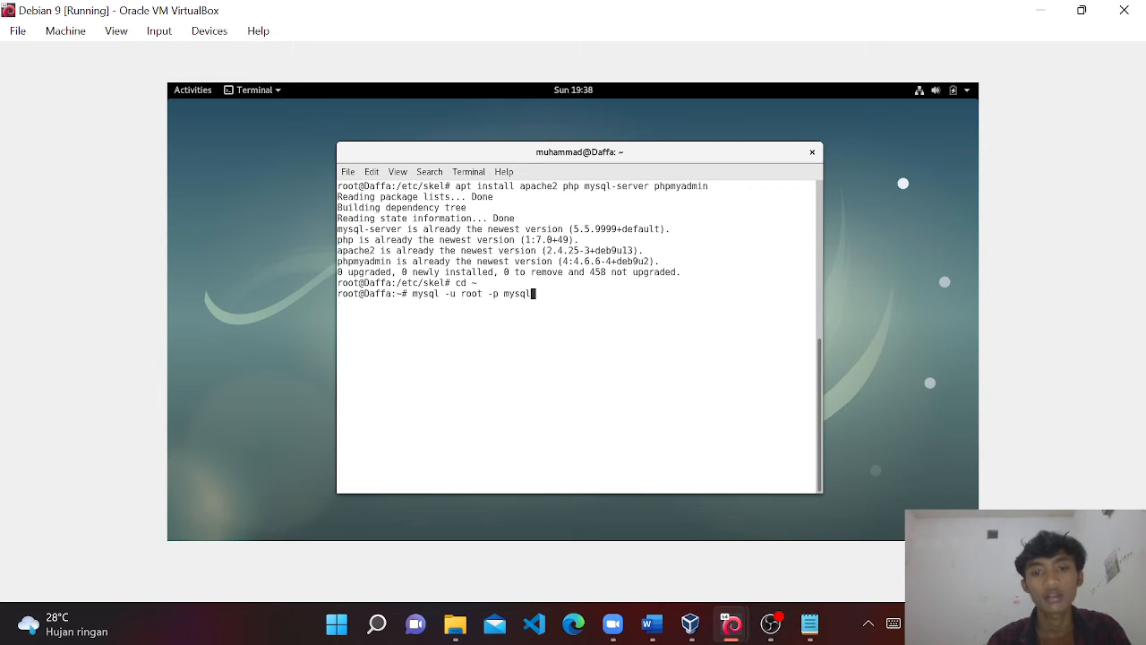
key(Return)
key(Return)
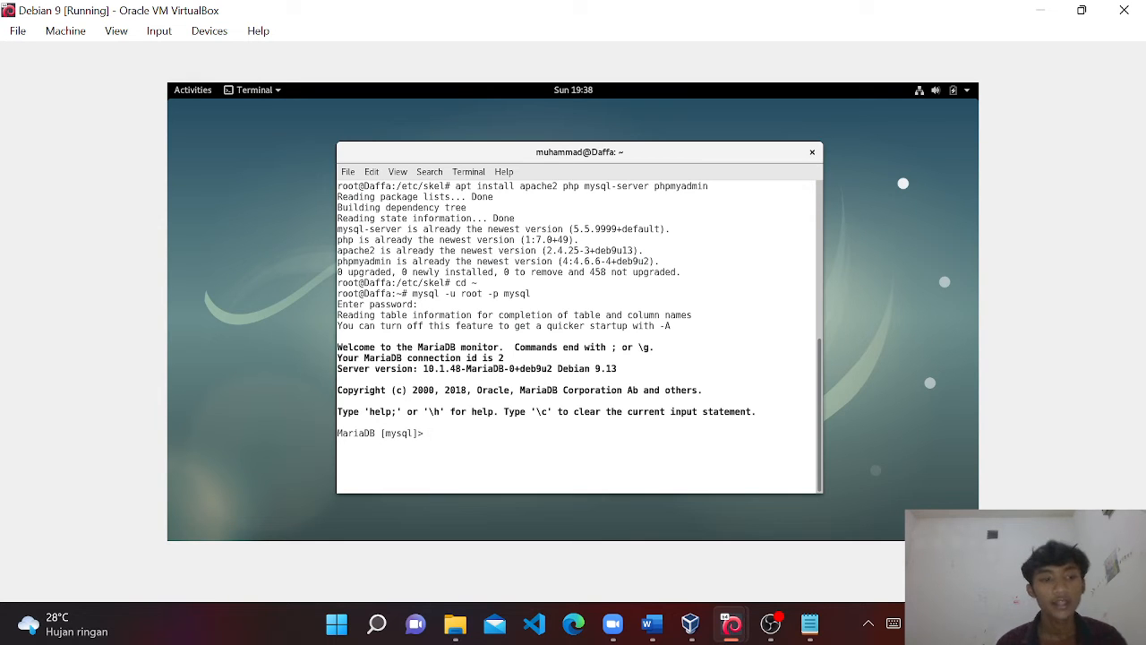
Run UPDATE user SET plugin=' ' WHERE user='root'; in MariaDB.
text(UPDATE user)
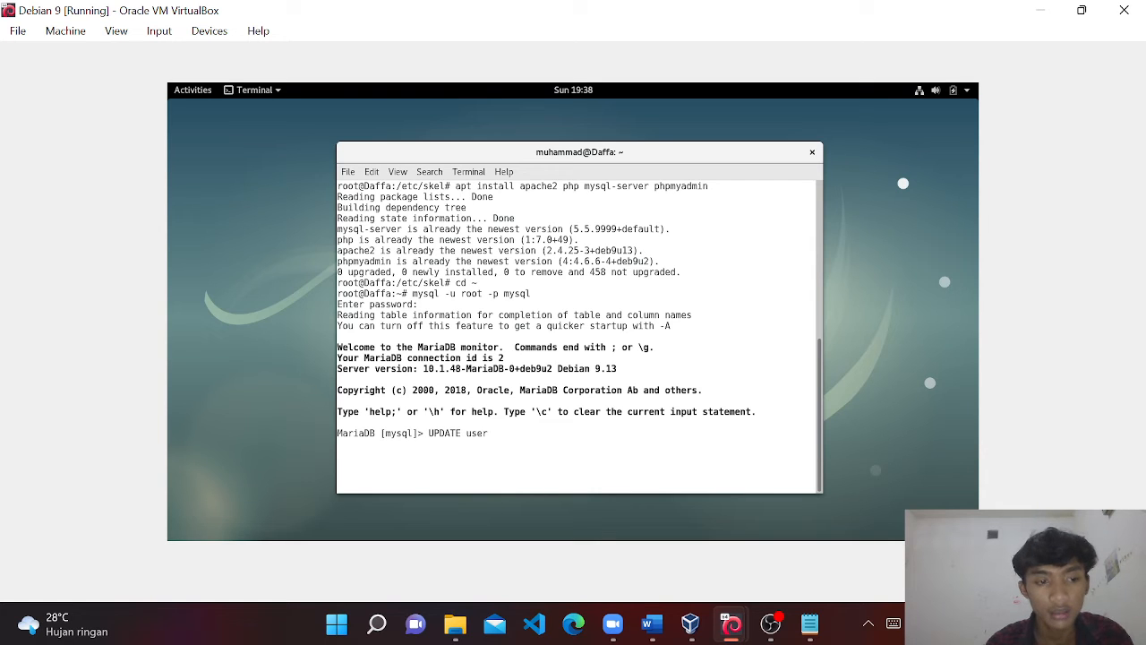
text( SET)
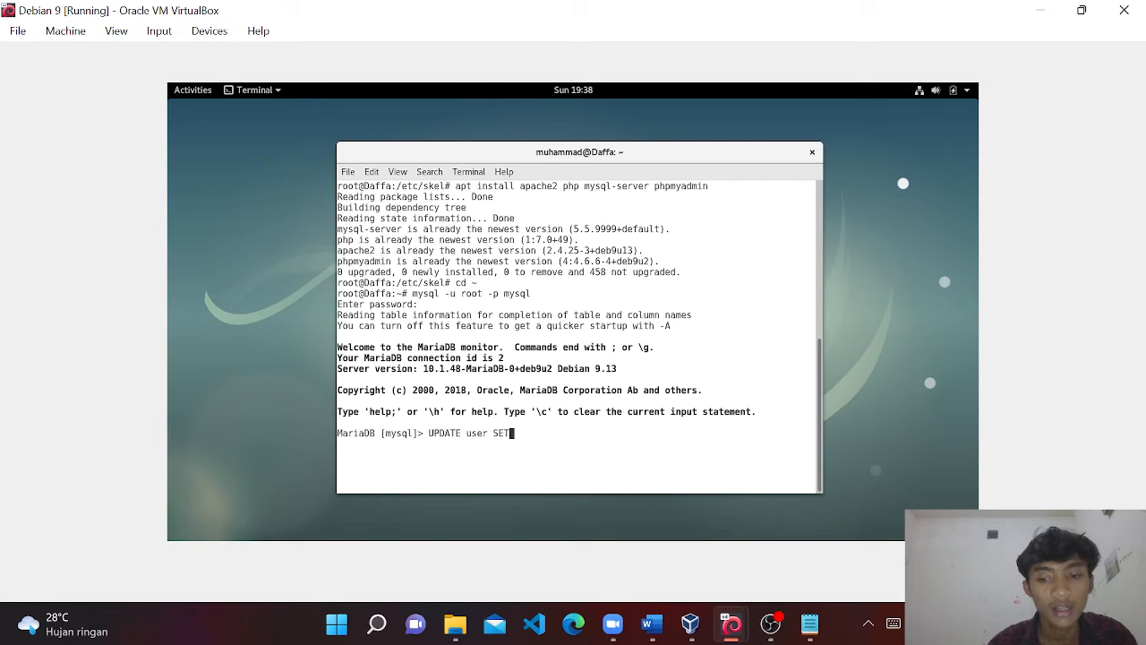
text( =)
key(BackSpace)
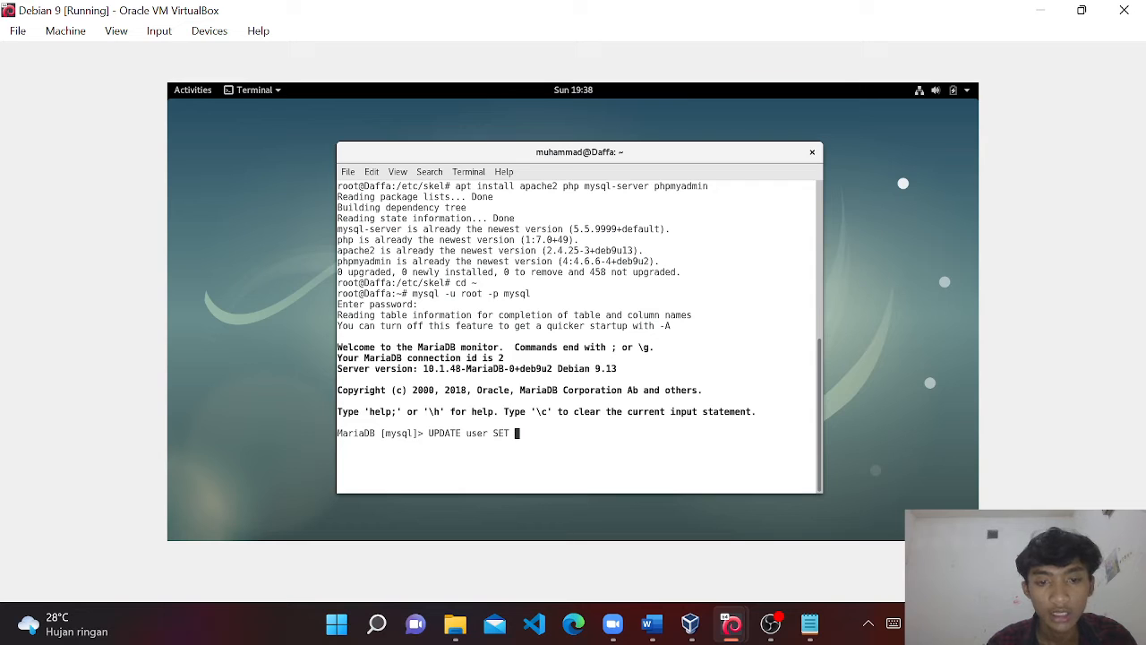
text(plugin)
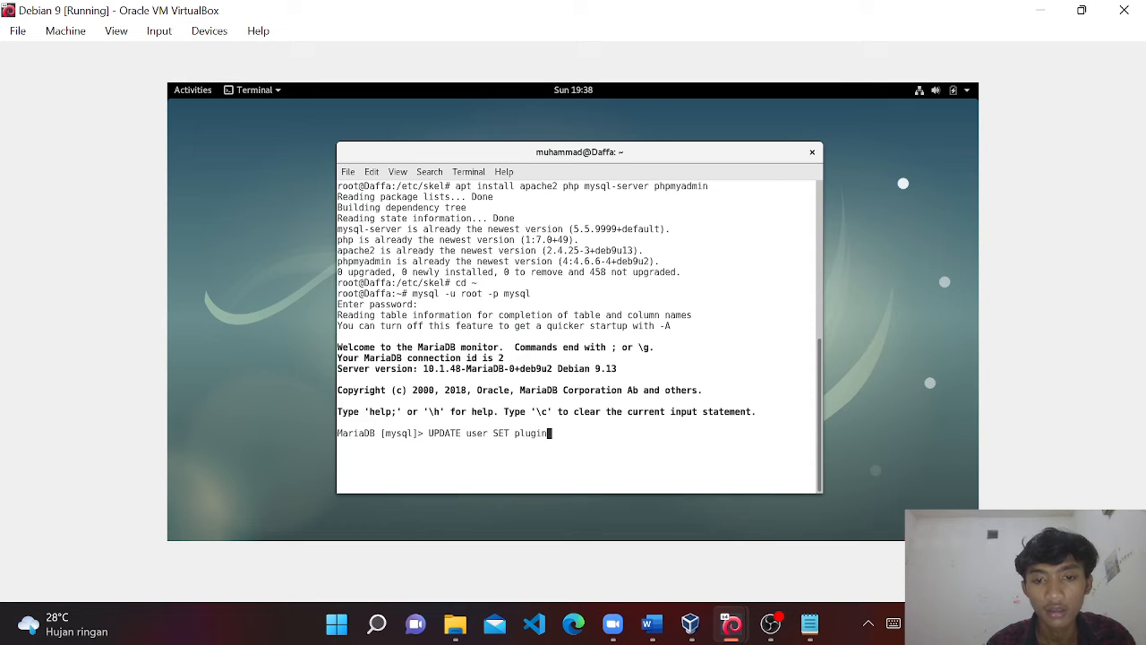
text(=)
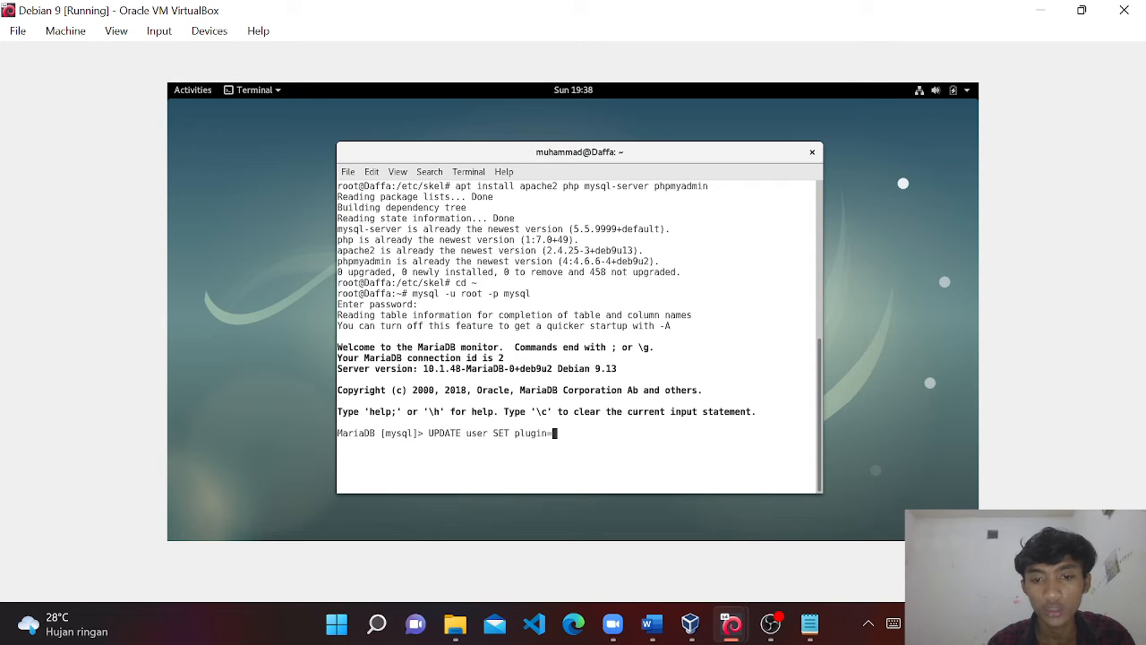
text(' ')
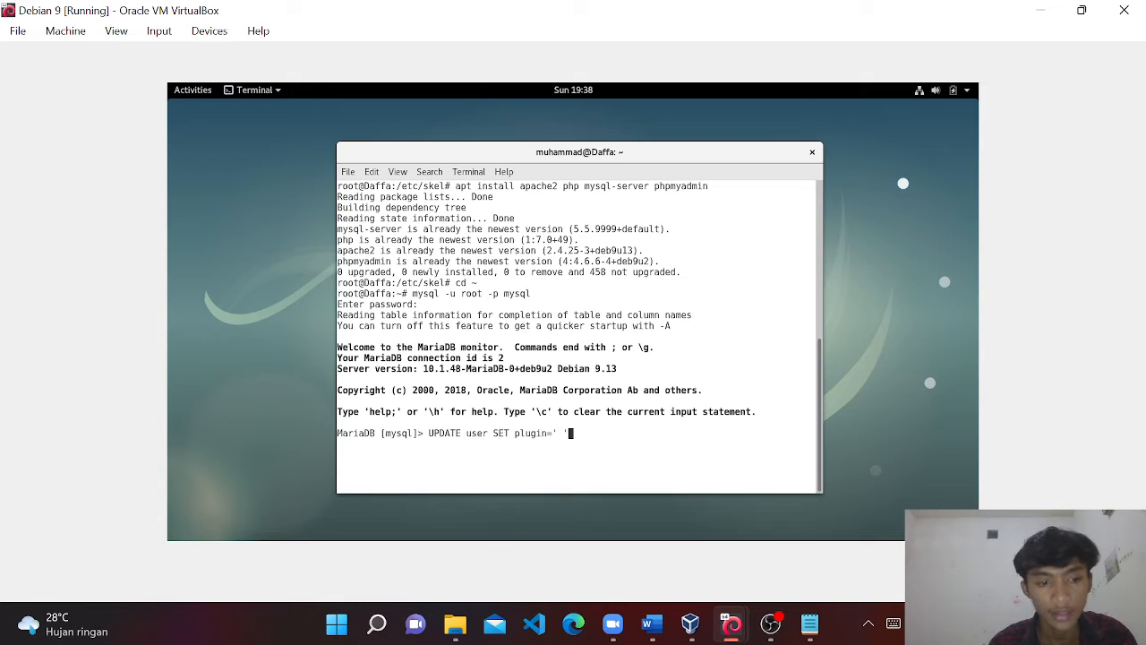
text( W)
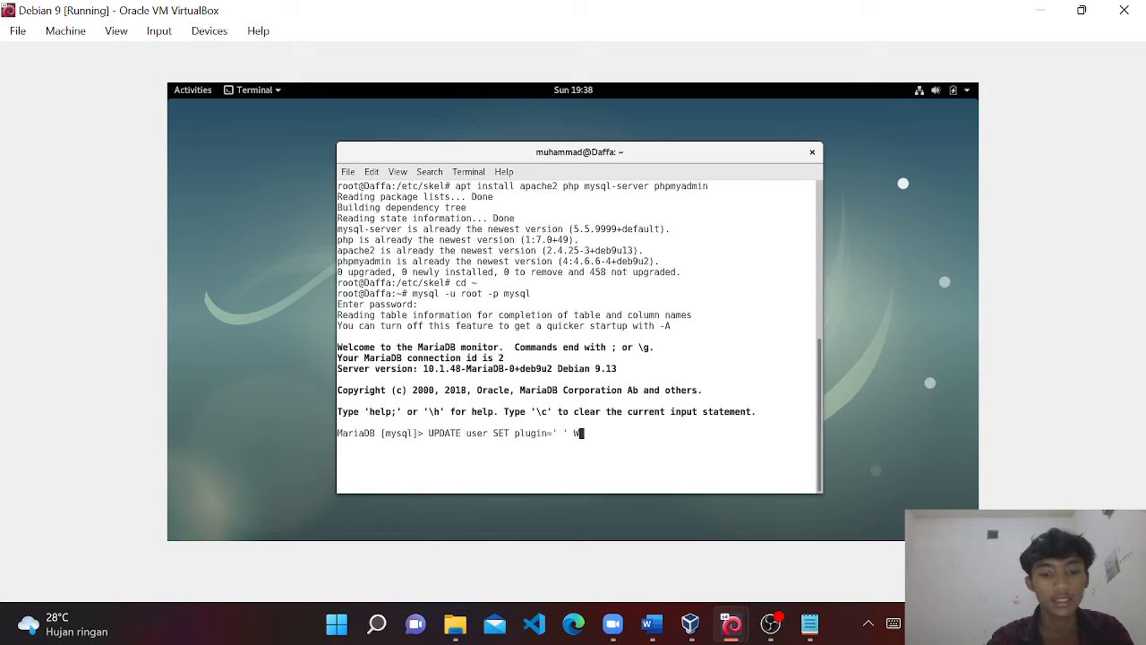
text(HERE)
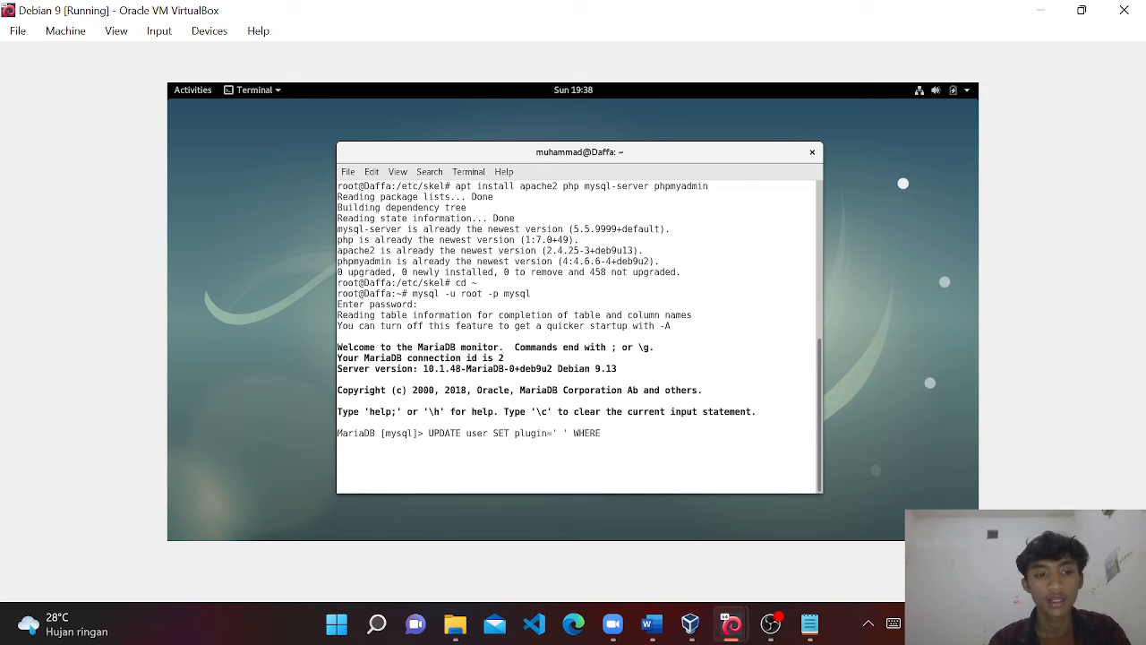
text( user)
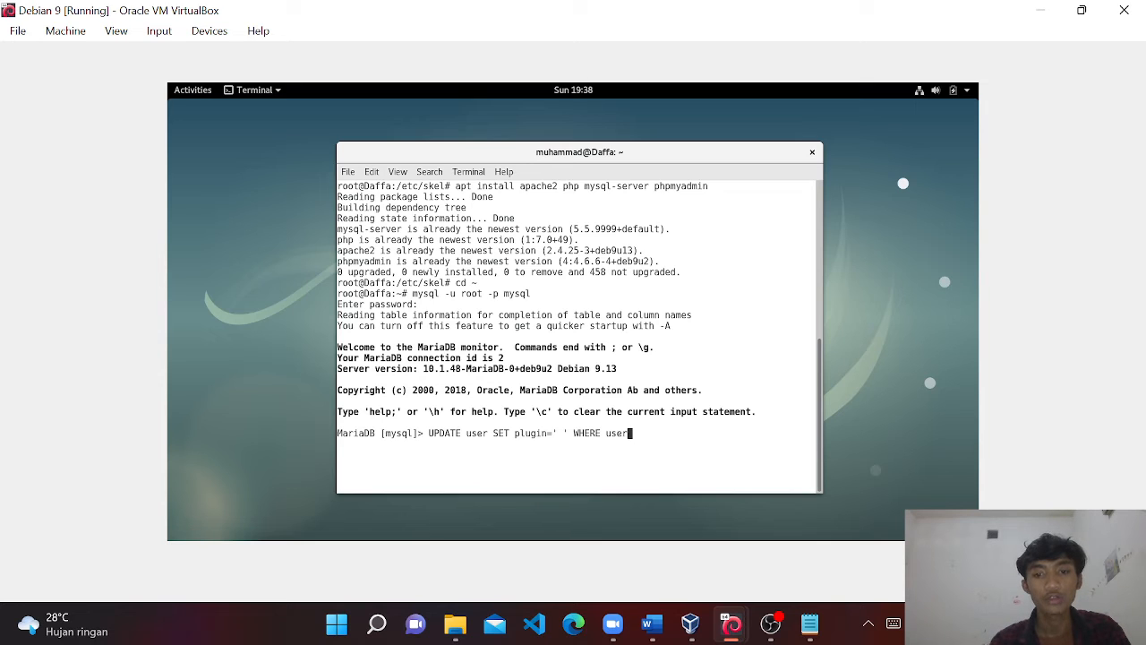
text(='root)
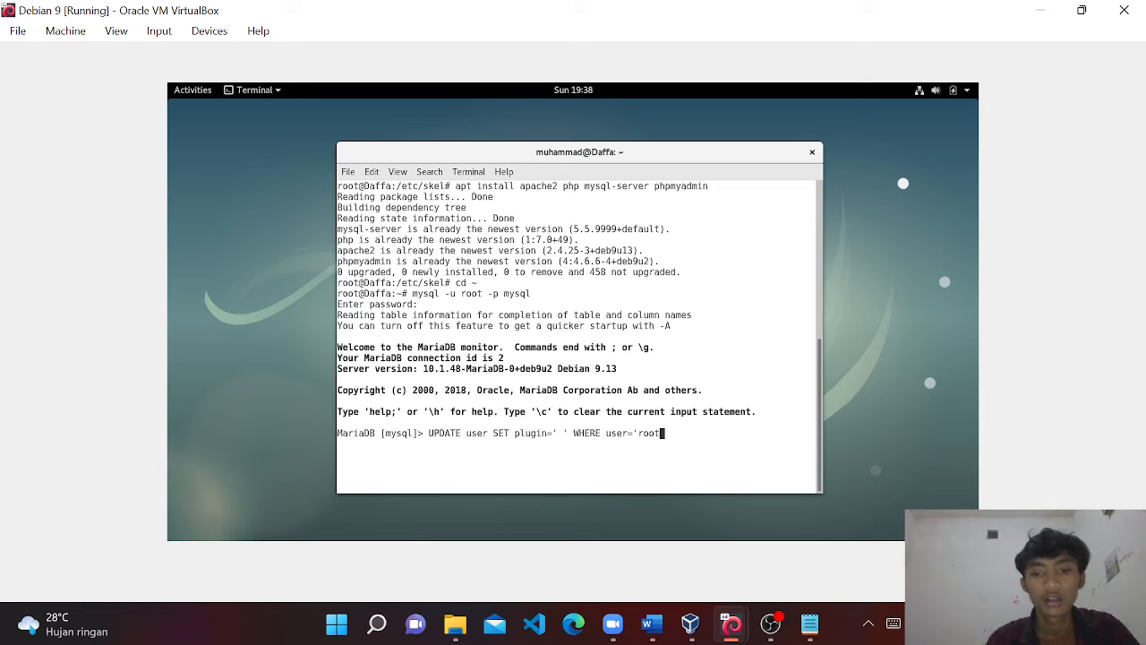
text(';)
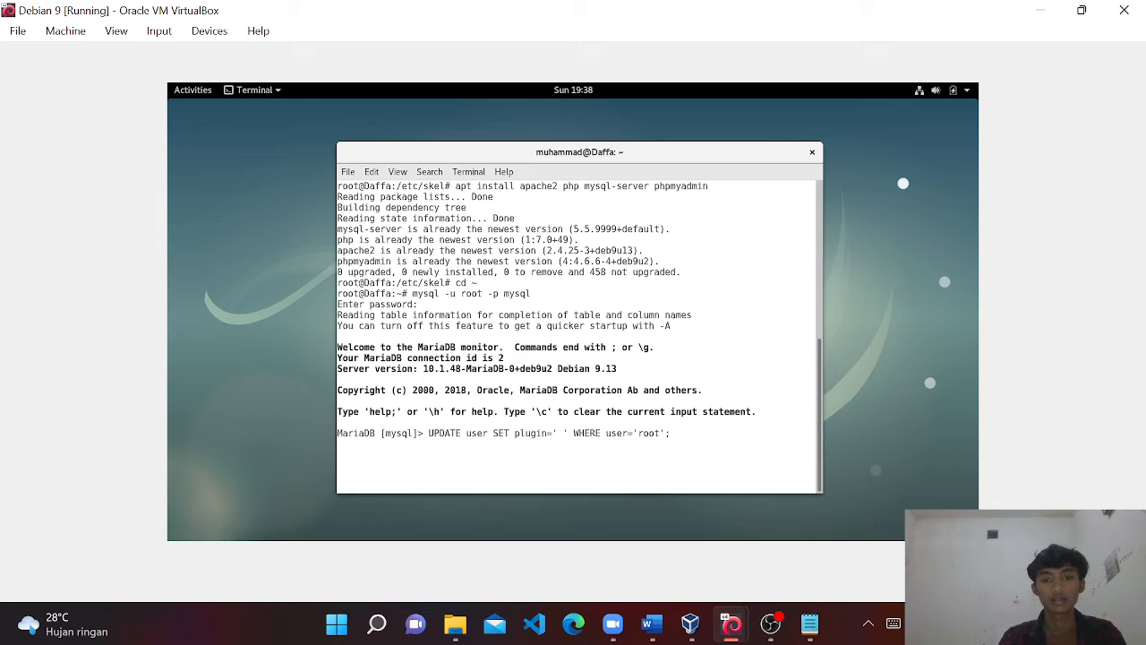
key(Return)
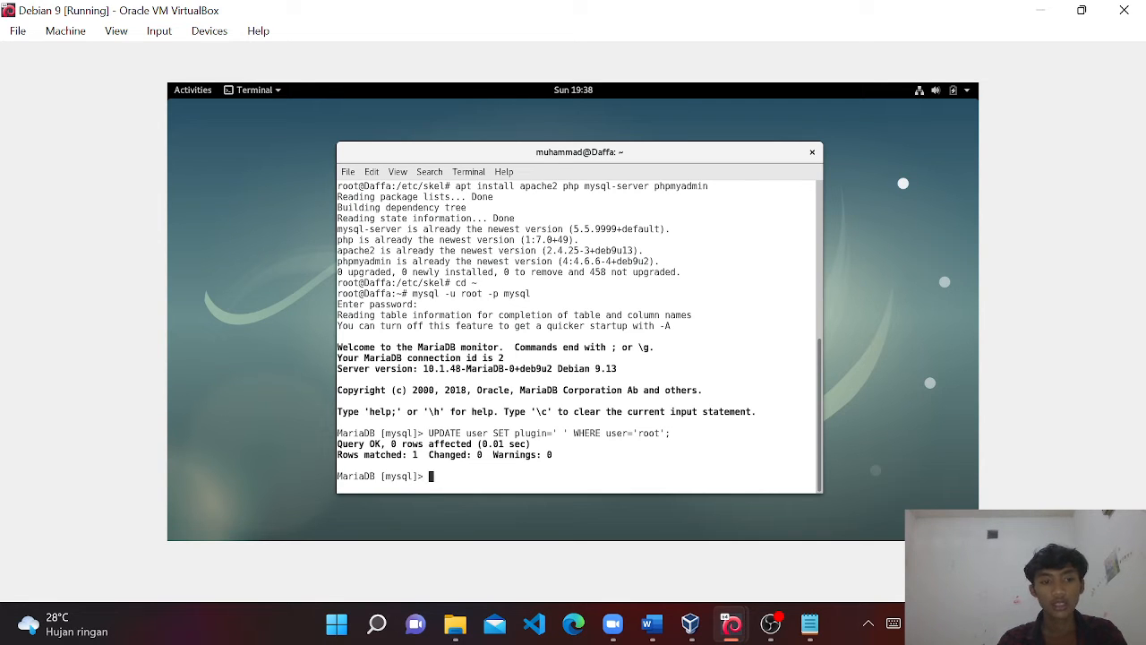
Reload privileges with flush privileges; and exit the MariaDB monitor.
text(flush pri)
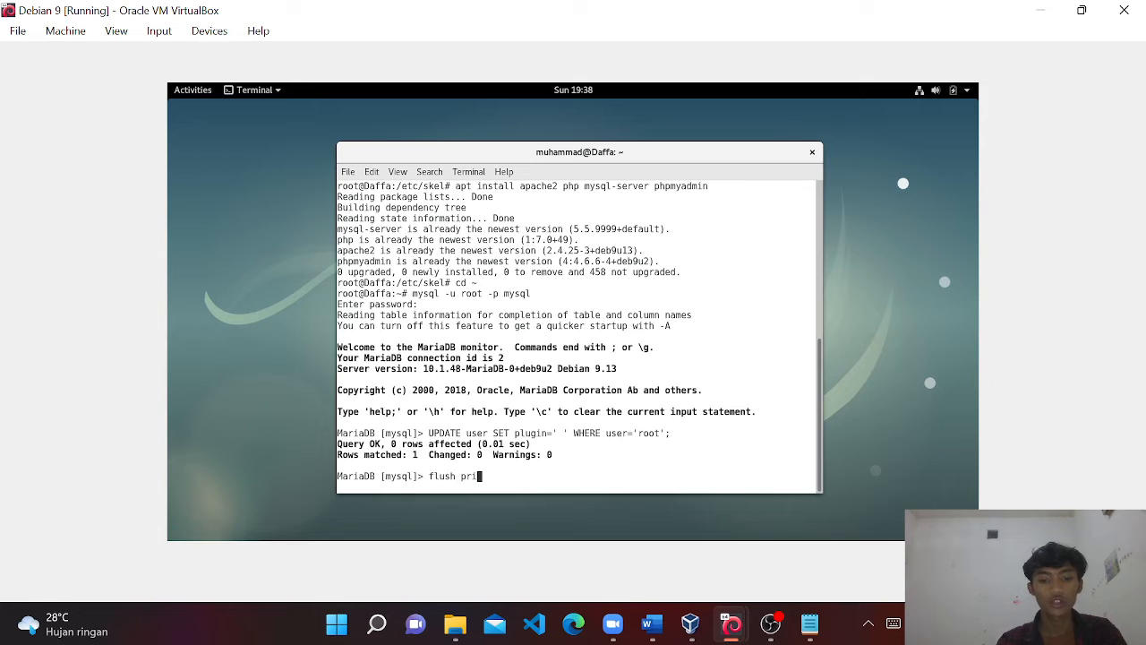
text(vilege)
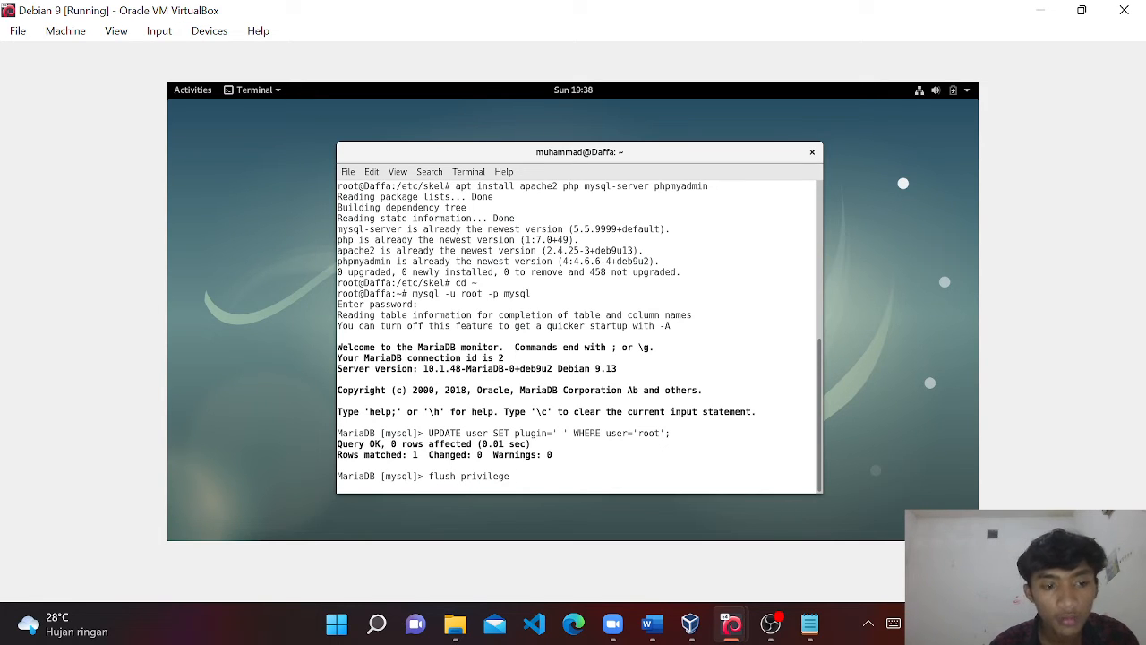
text(s;)
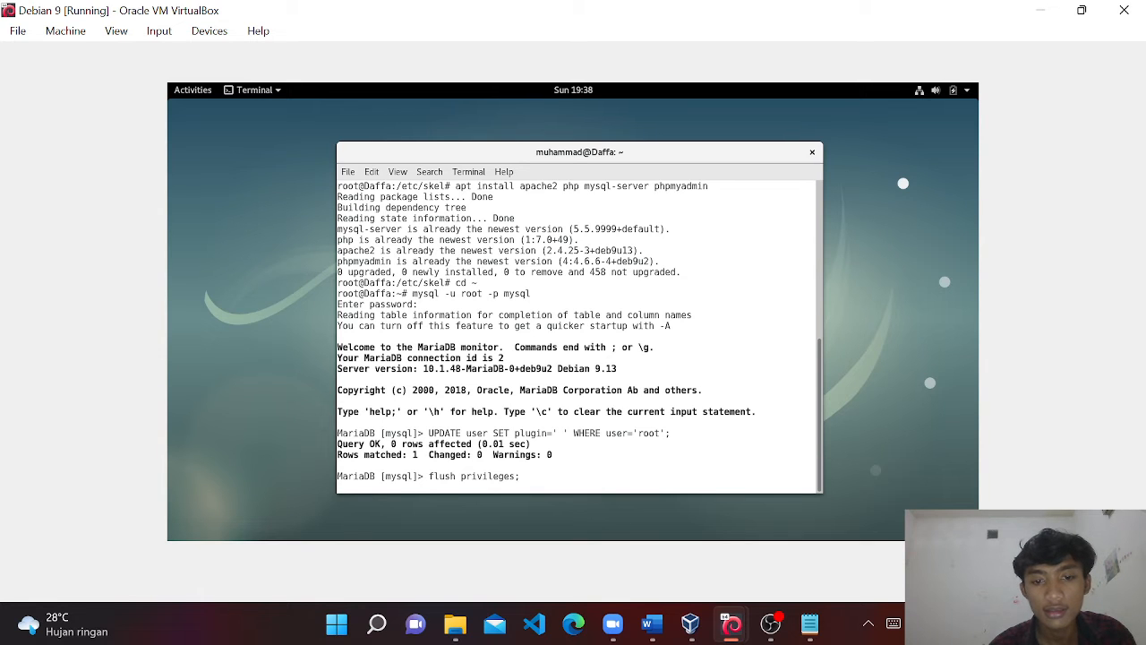
key(Return)
text(e)
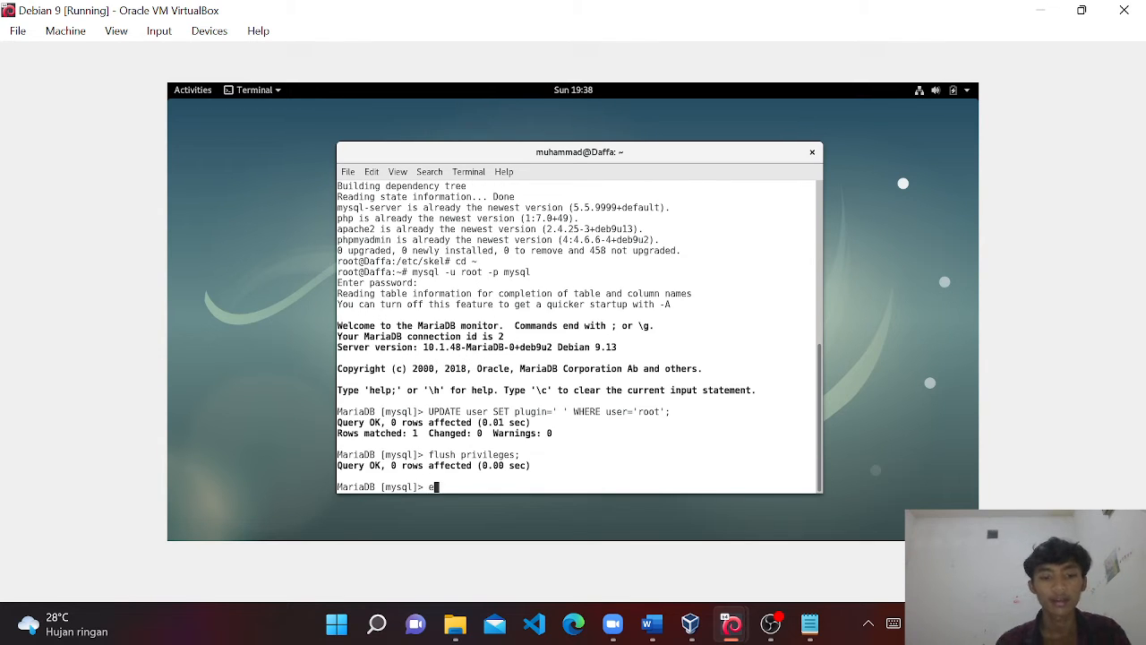
text(xit)
key(Return)
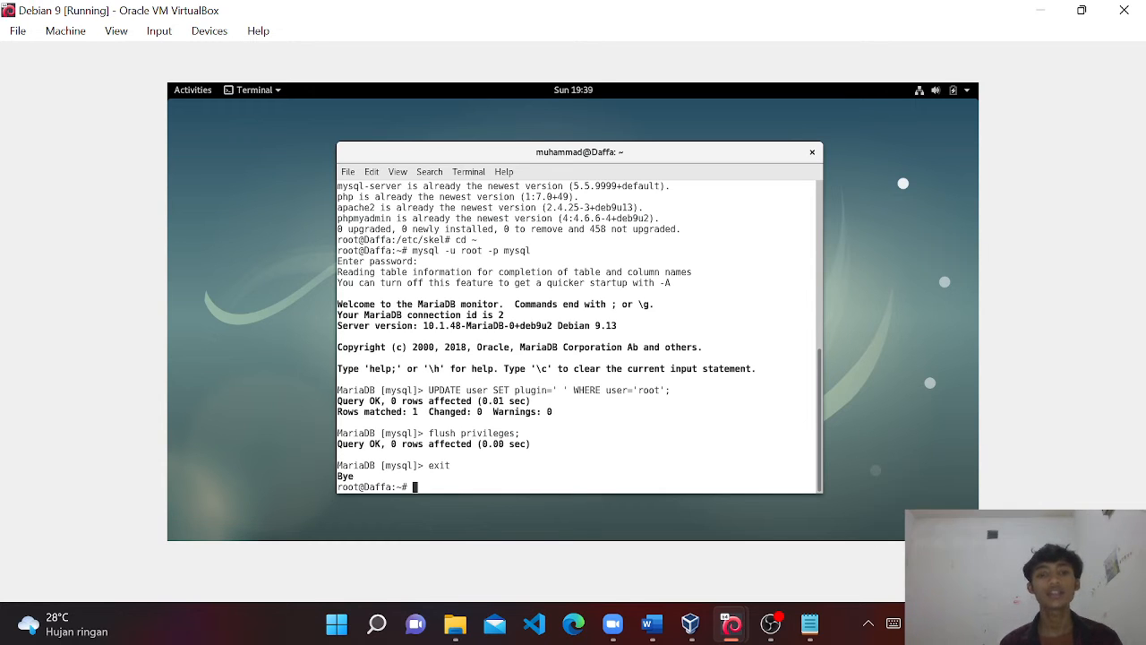
Run mysql_secure_installation, answering n to changing root's password and accepting the remaining defaults.
text(mysql)
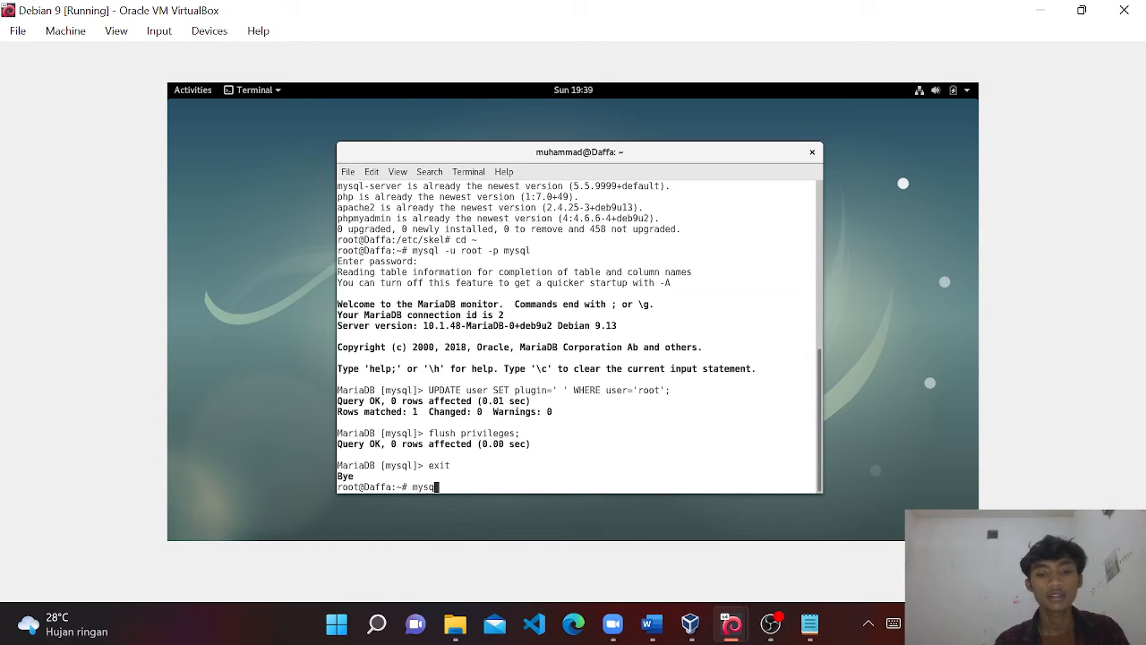
text(_secure)
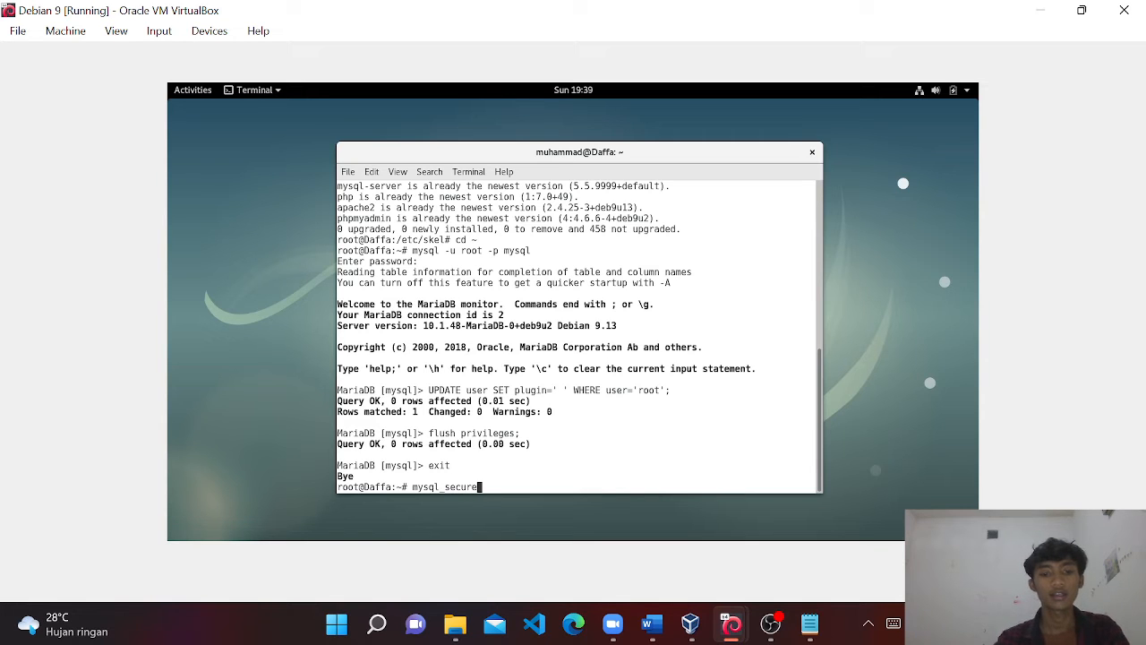
text(_insta)
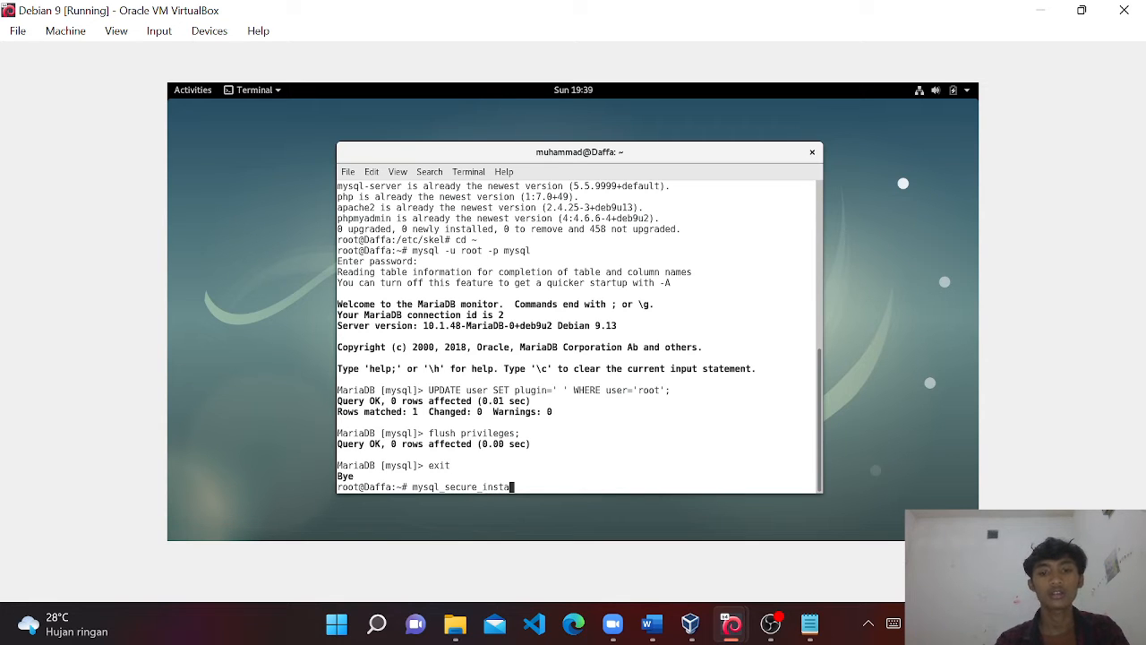
text(llation)
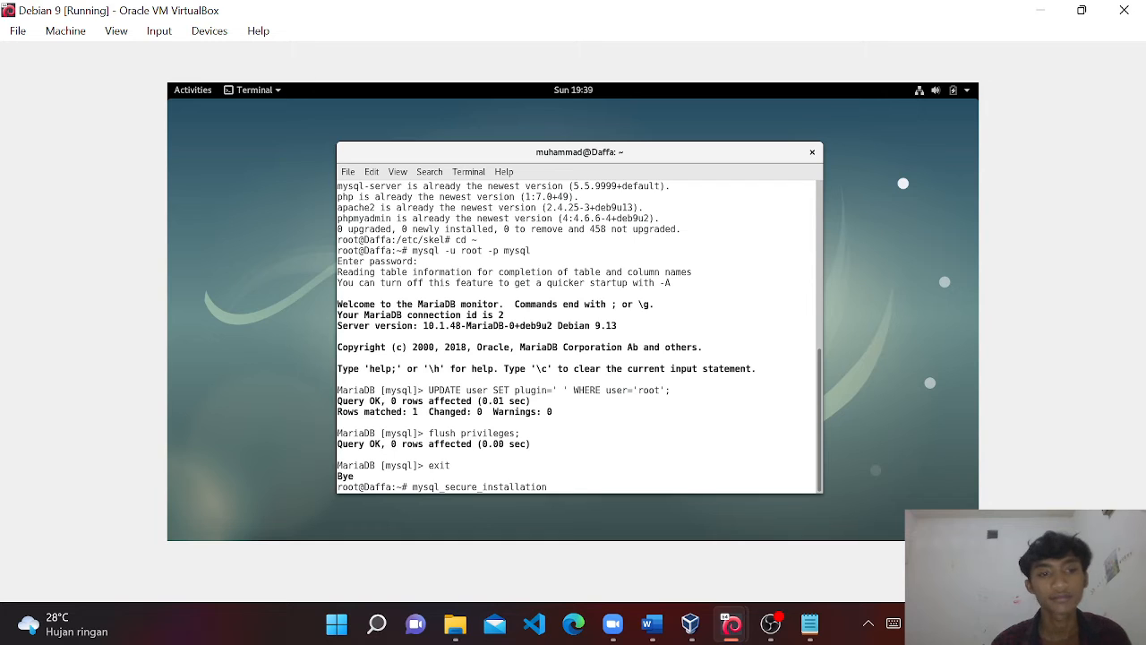
key(Return)
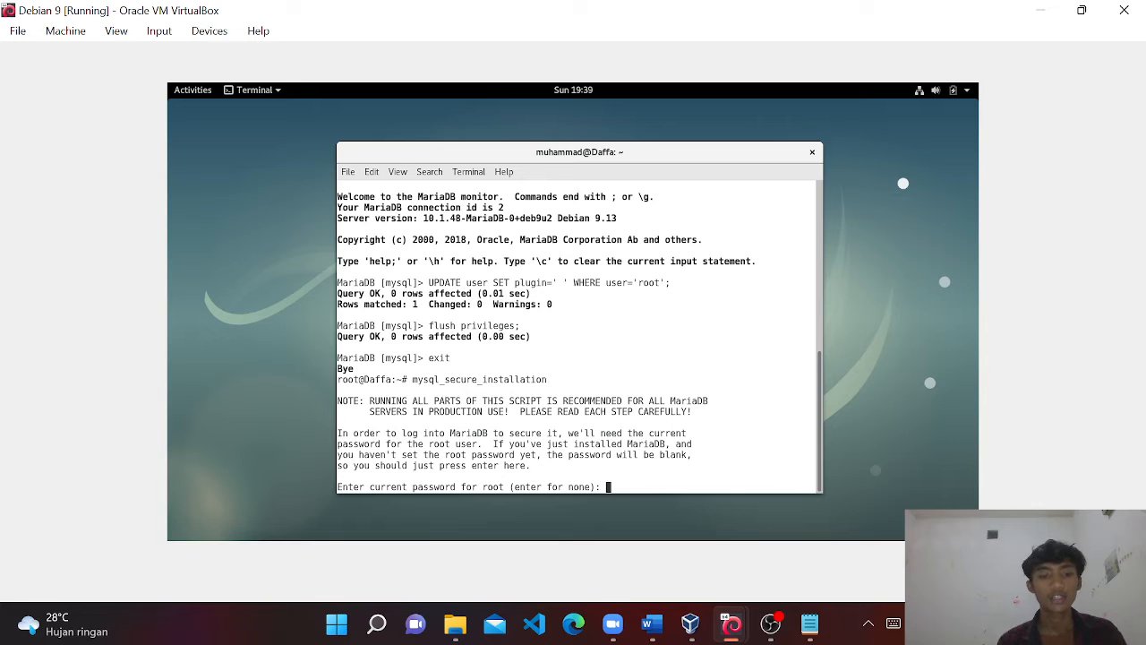
key(Return)
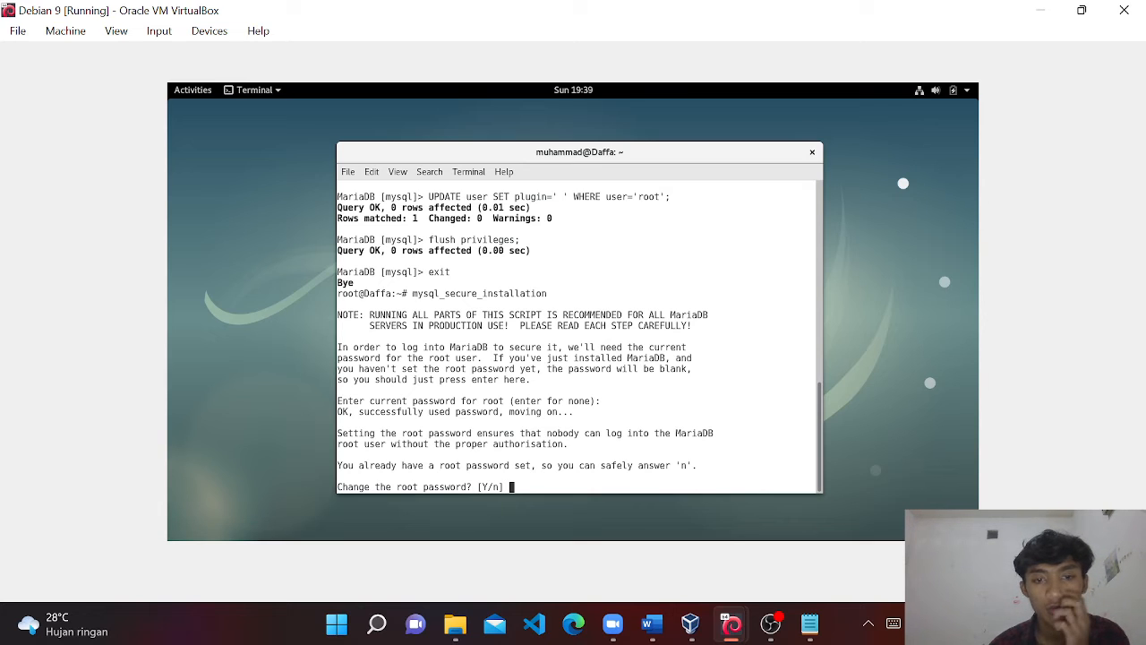
text(n)
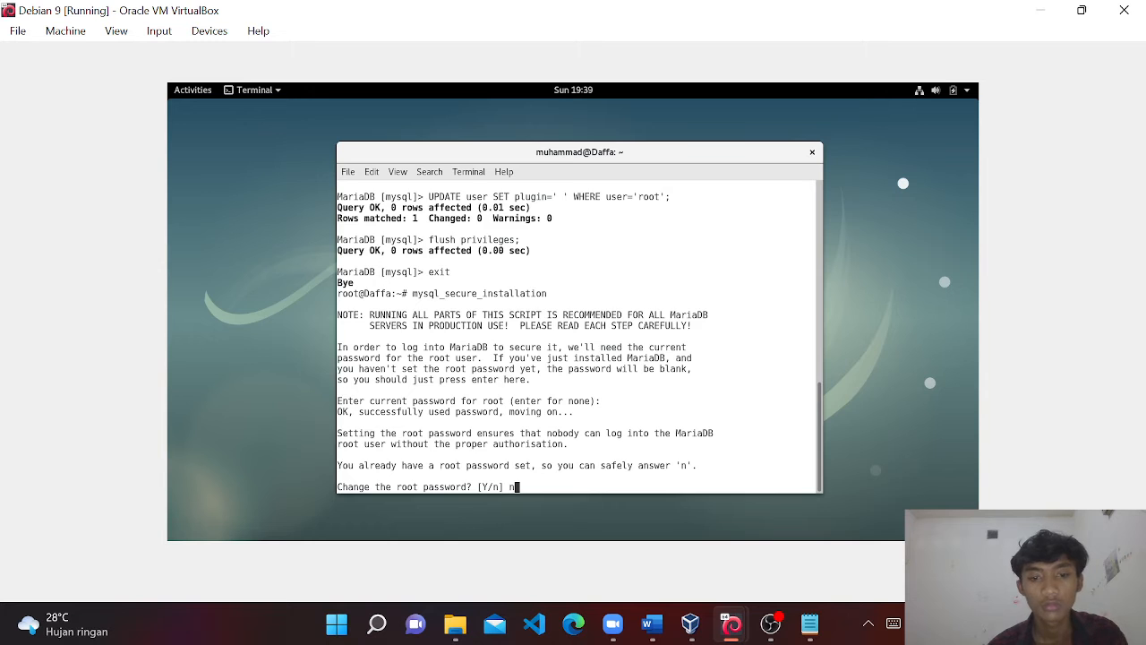
key(Return)
key(Return)
key(Return)
key(Return)
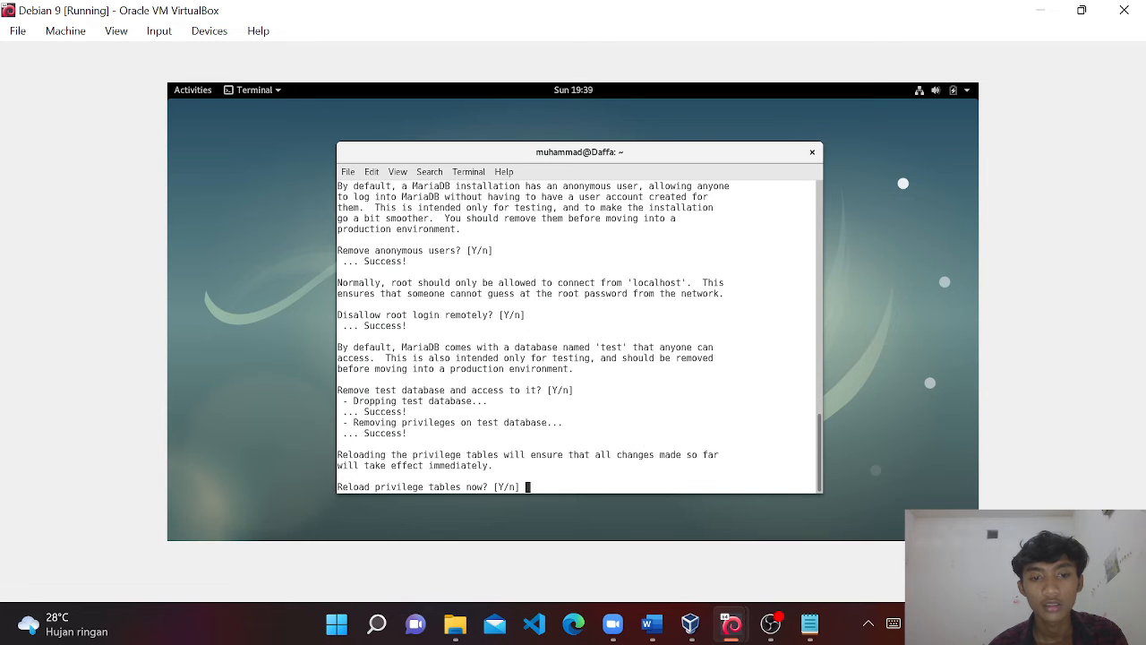
key(Return)
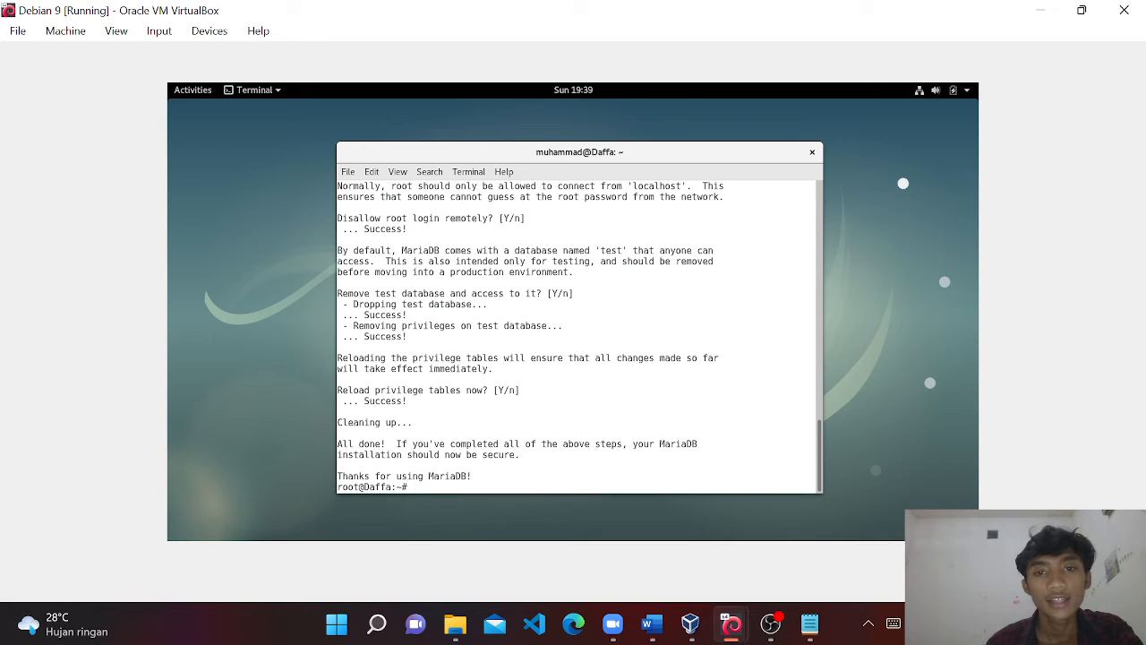
key(Return)
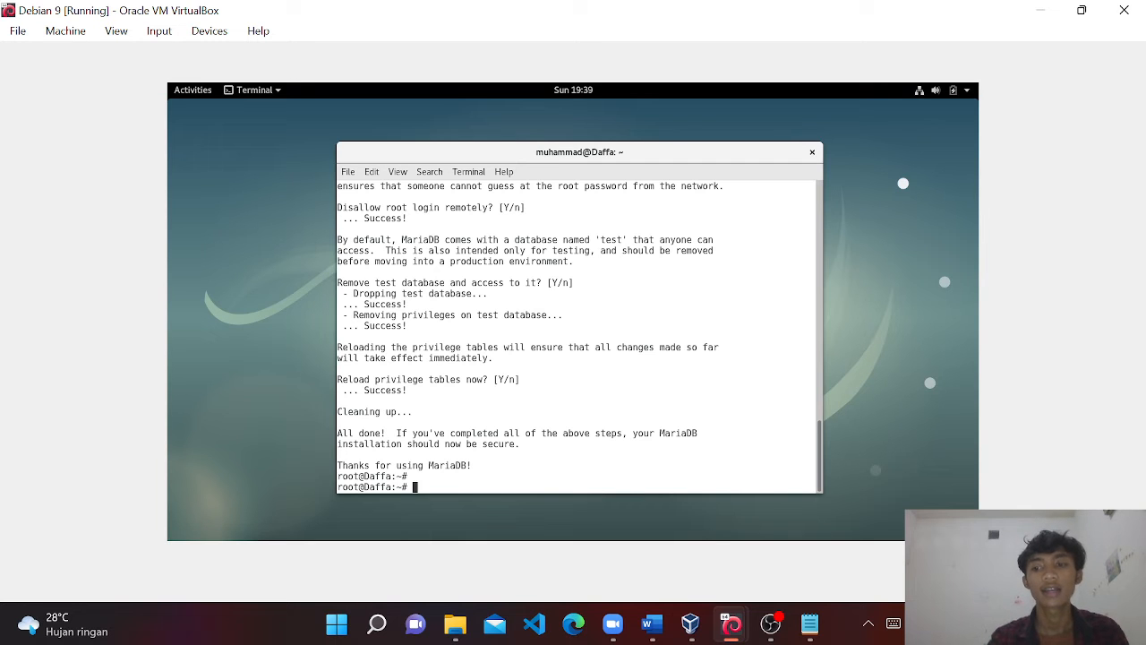
Launch Firefox and load daffa.com/phpmyadmin/.
key(super)
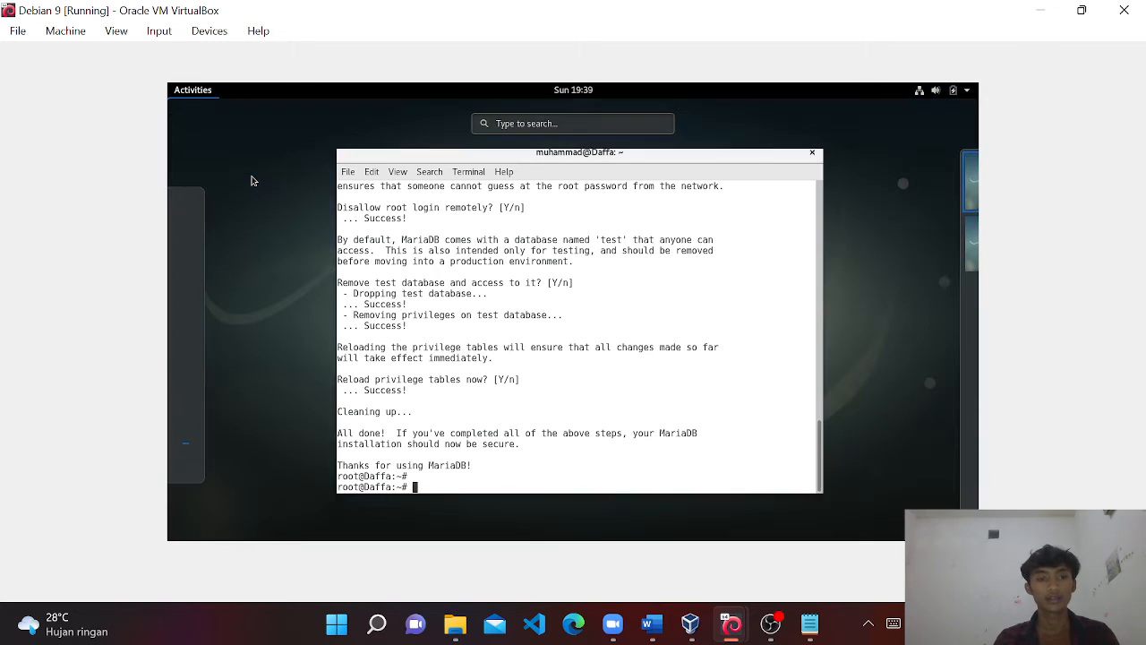
click(191, 206)
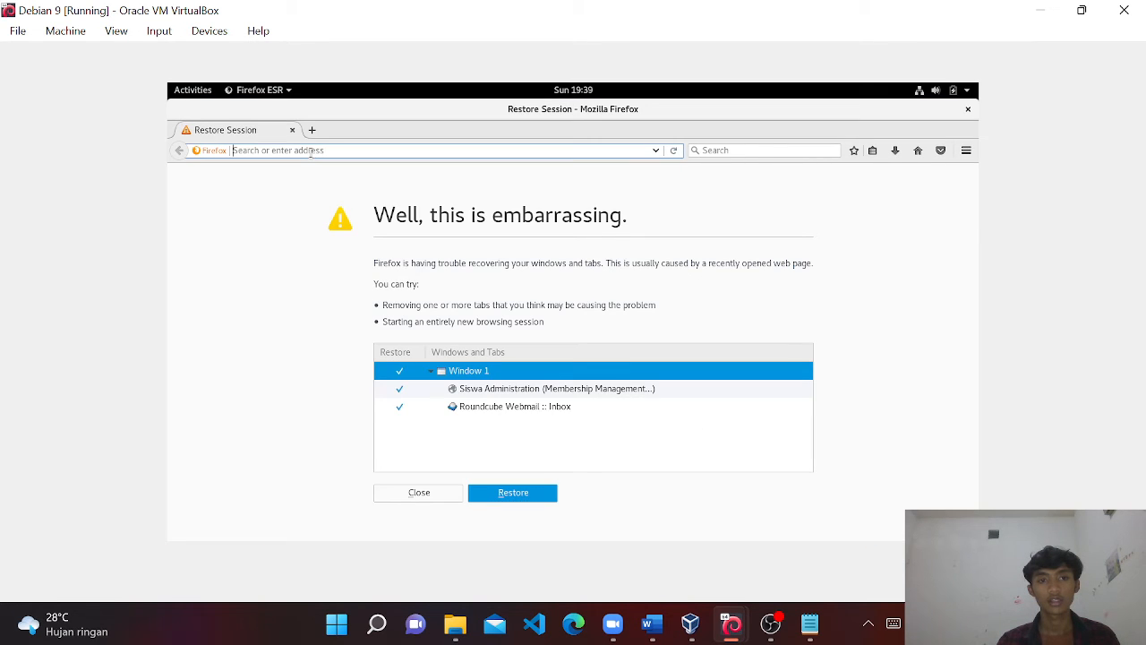
text(daffa.com/)
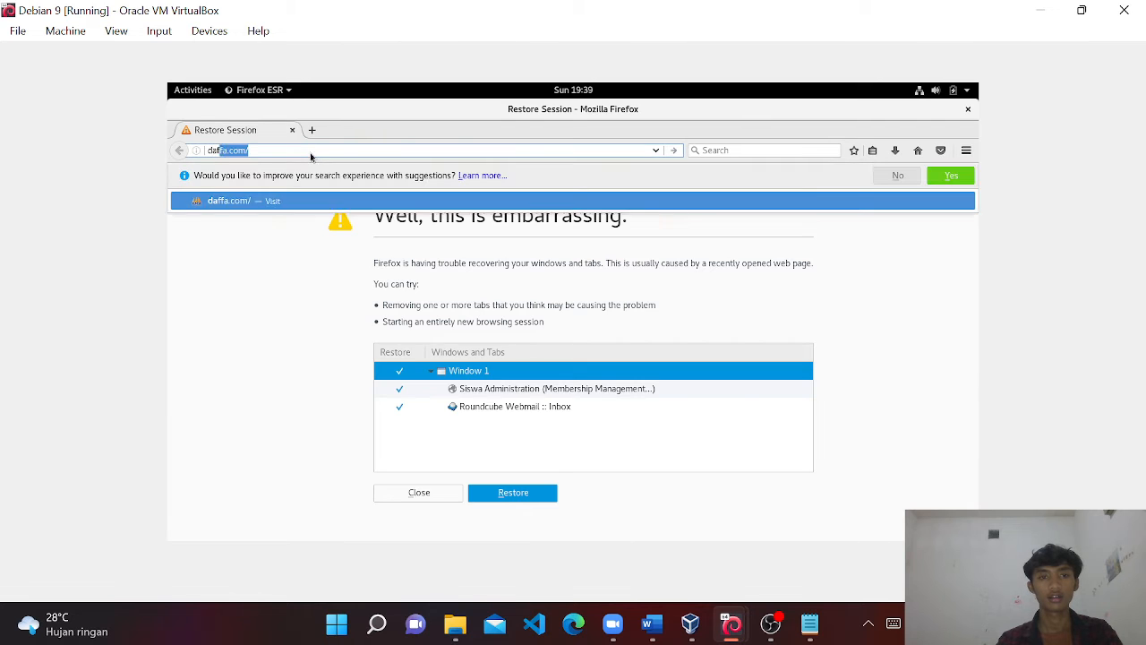
text(phpmyadmin/)
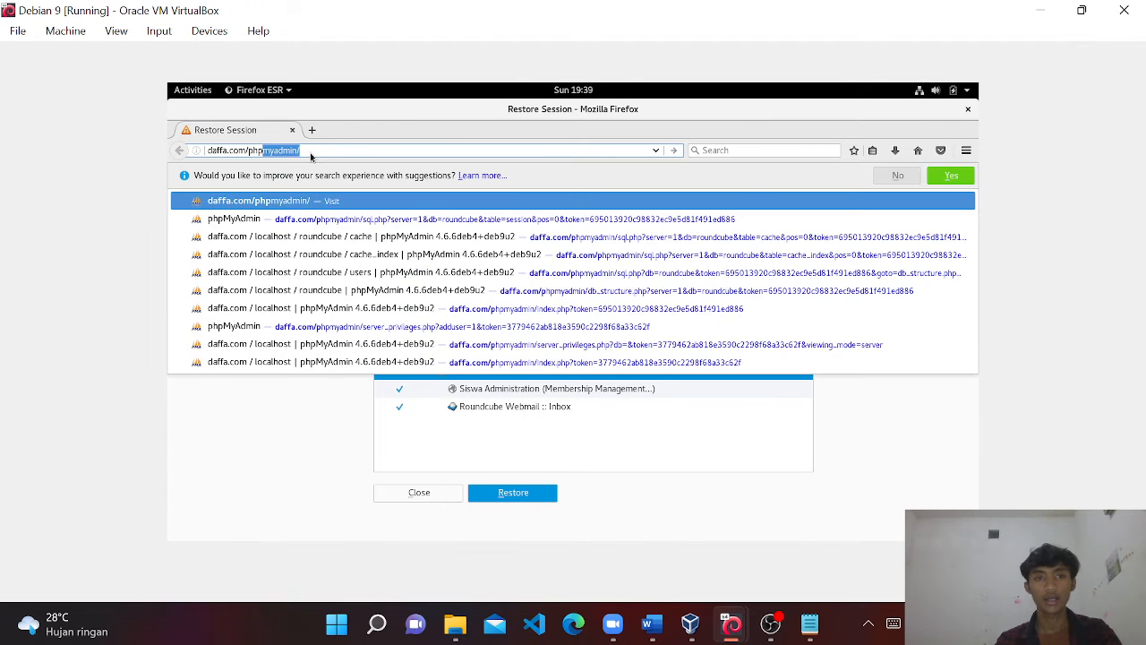
key(Return)
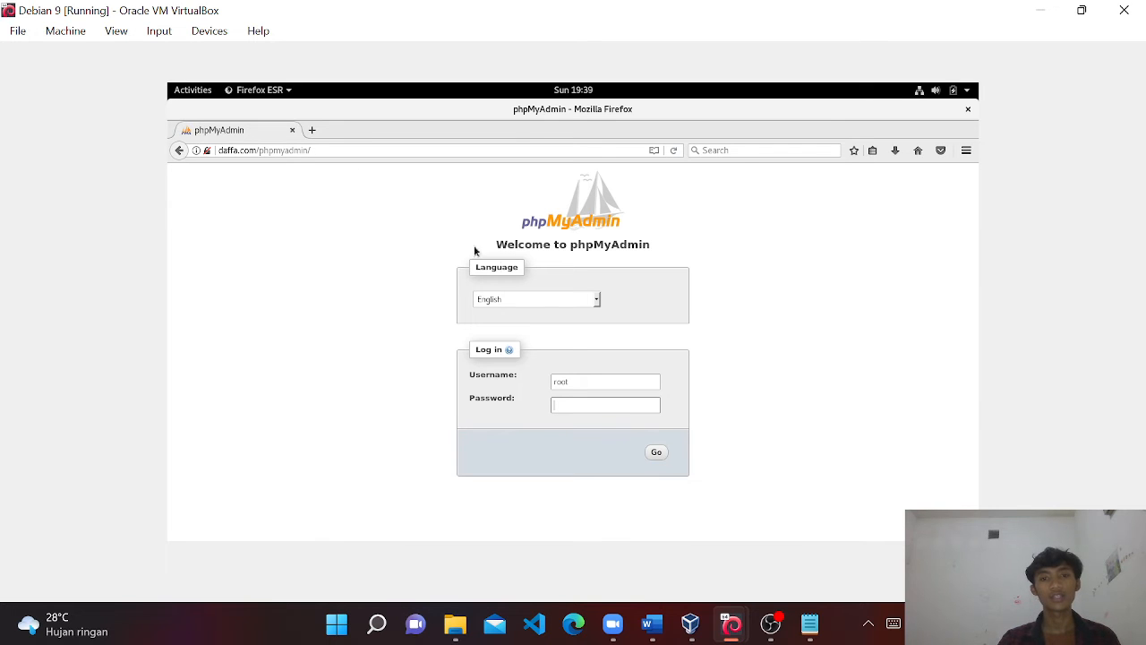
Log into phpMyAdmin as root with the account password and decline saving the login.
click(595, 383)
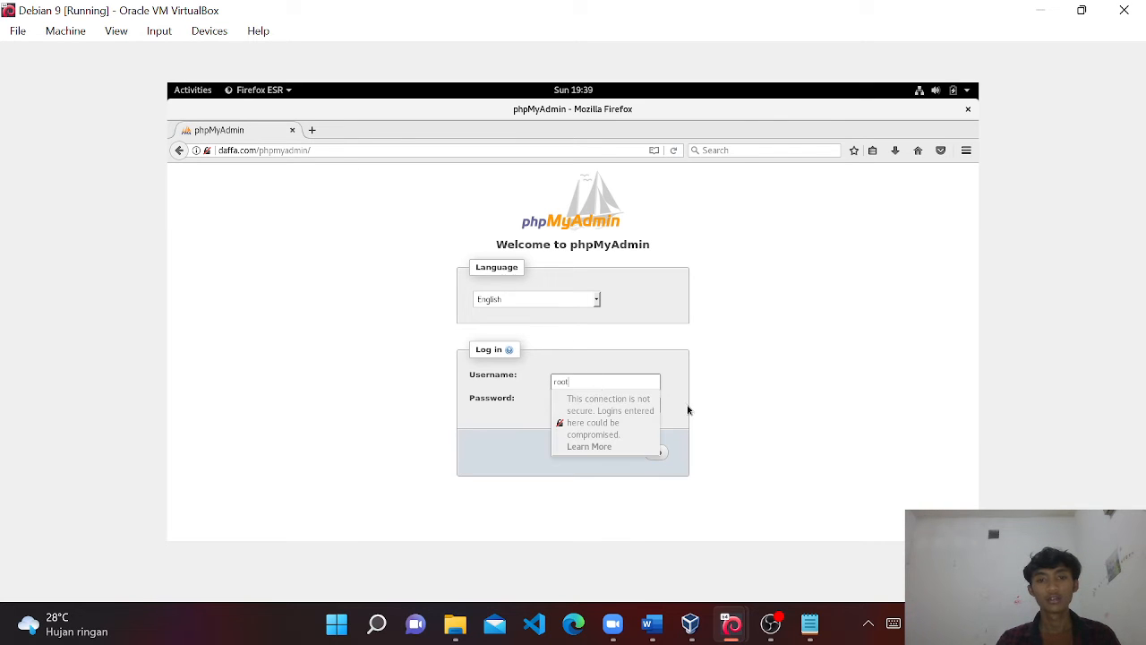
click(704, 405)
click(627, 410)
text(12)
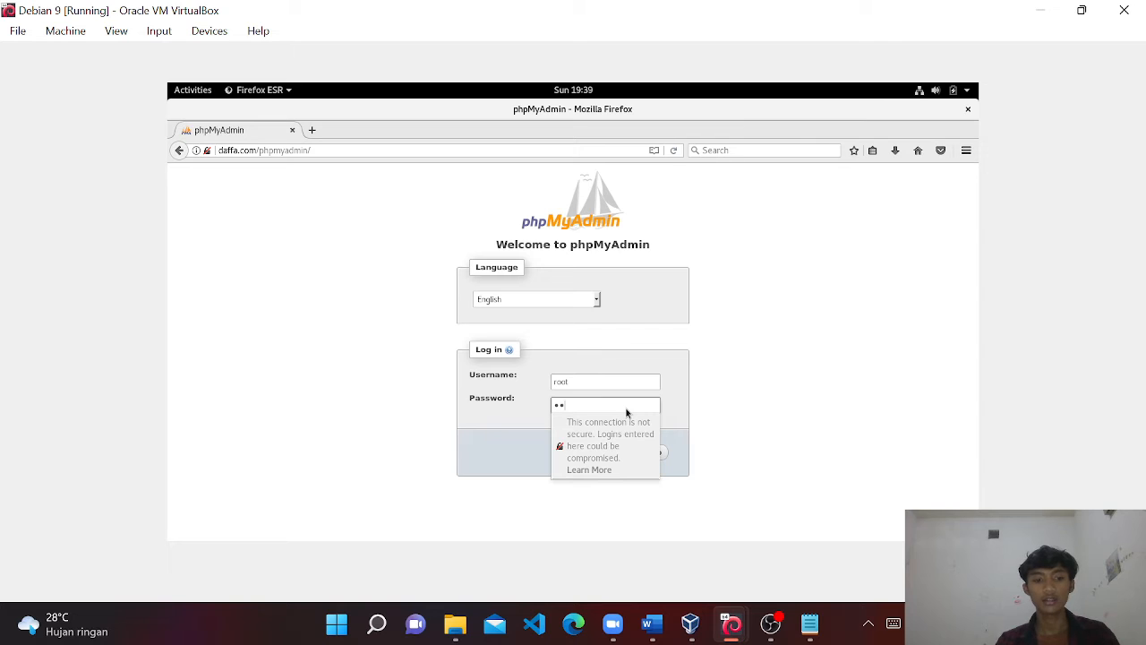
text(3)
click(655, 454)
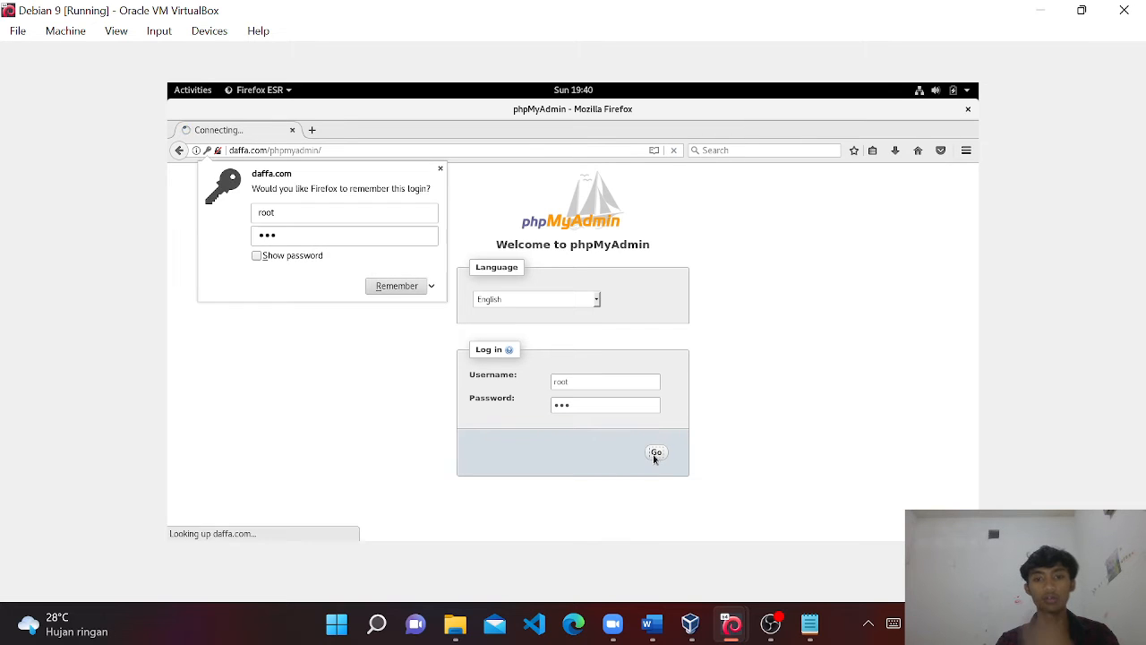
click(441, 169)
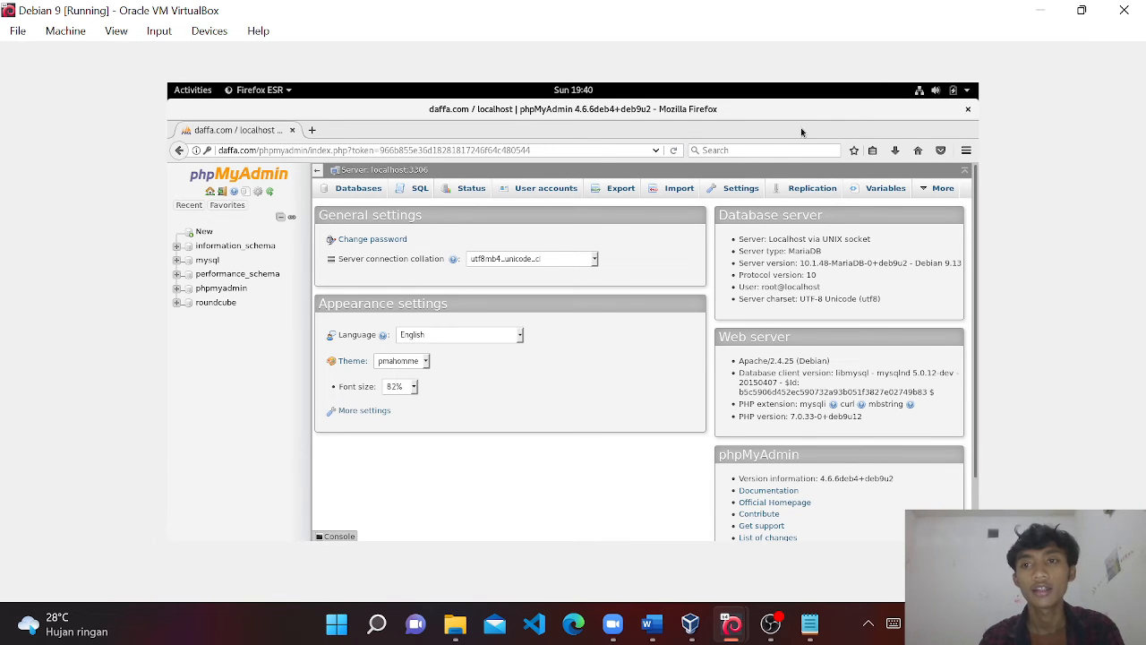
Maximize the terminal, view the roundcube database's 14 tables in phpMyAdmin, then return to the terminal.
key(alt+Tab)
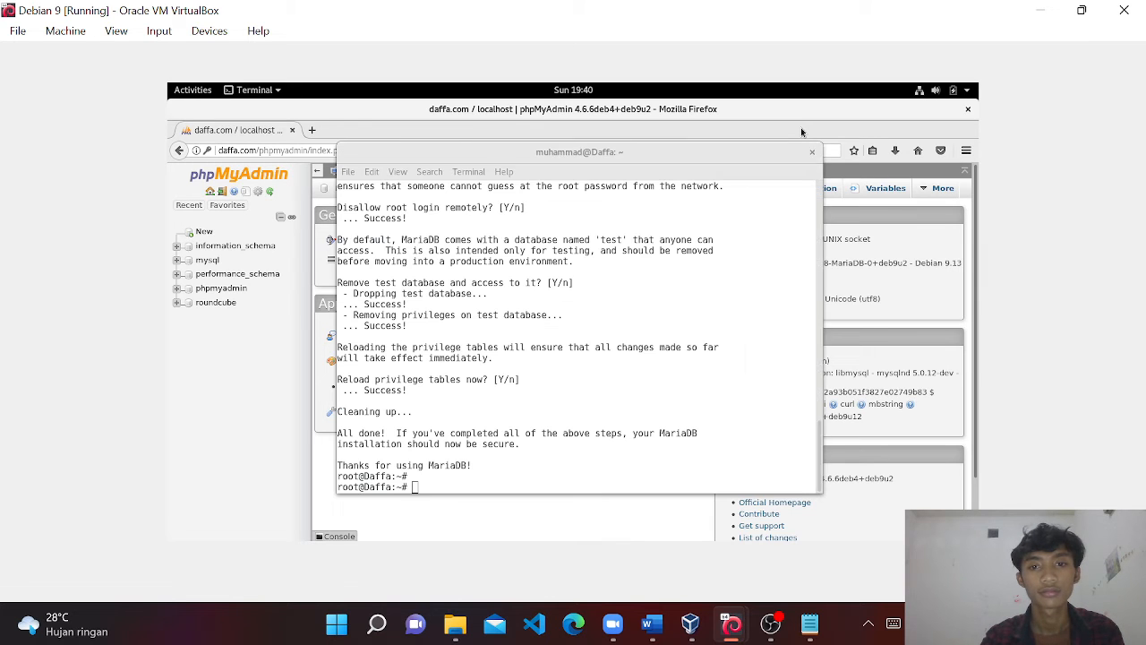
double_click(692, 152)
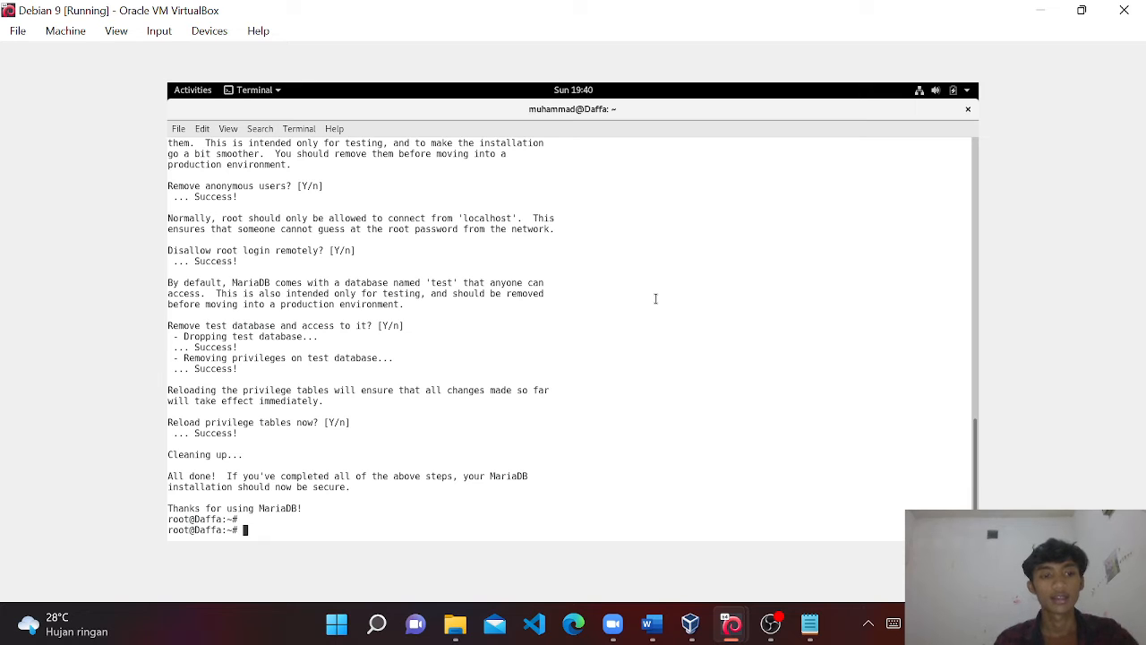
key(alt+Tab)
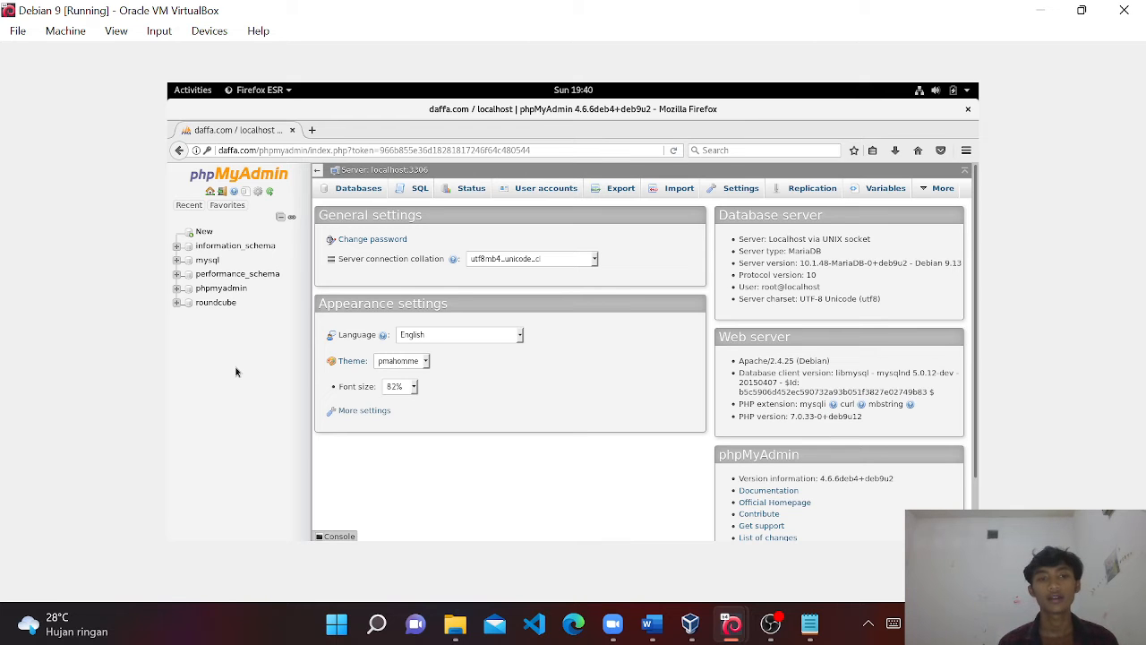
click(220, 304)
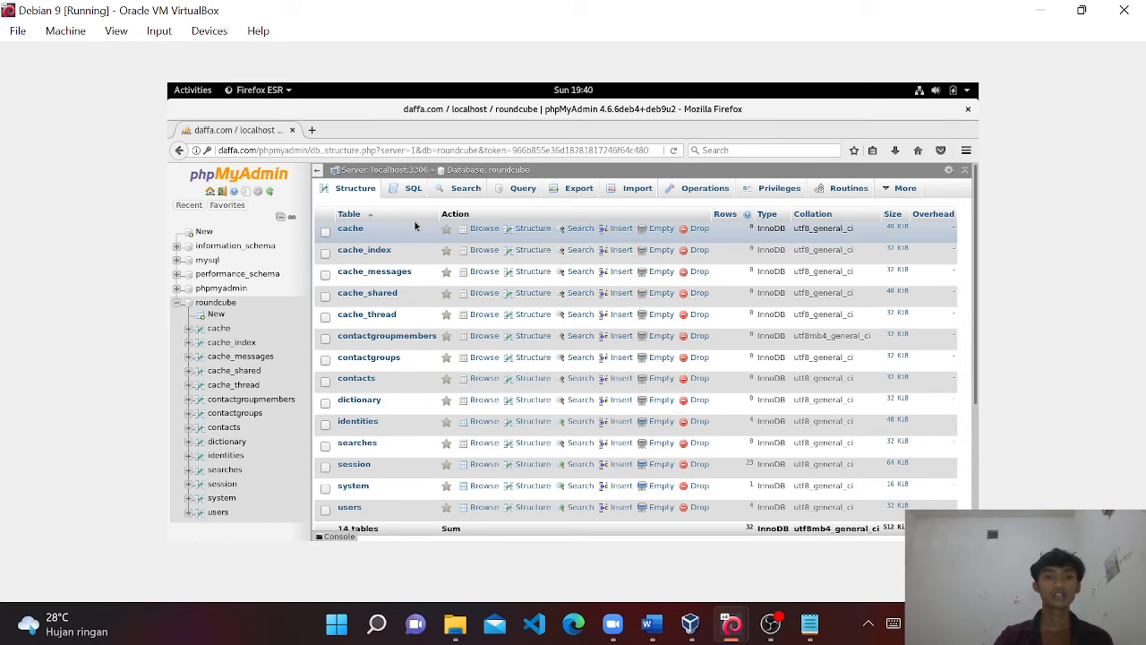
key(alt+Tab)
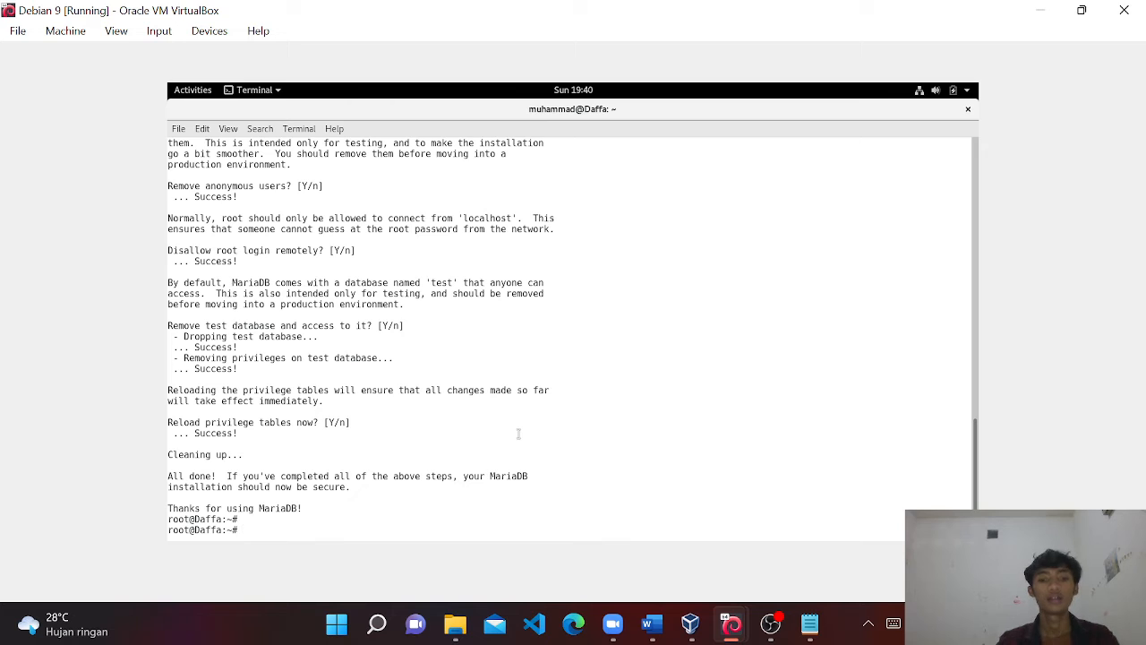
Run apt install roundcube, which reports it is already the newest version.
text(apt insta)
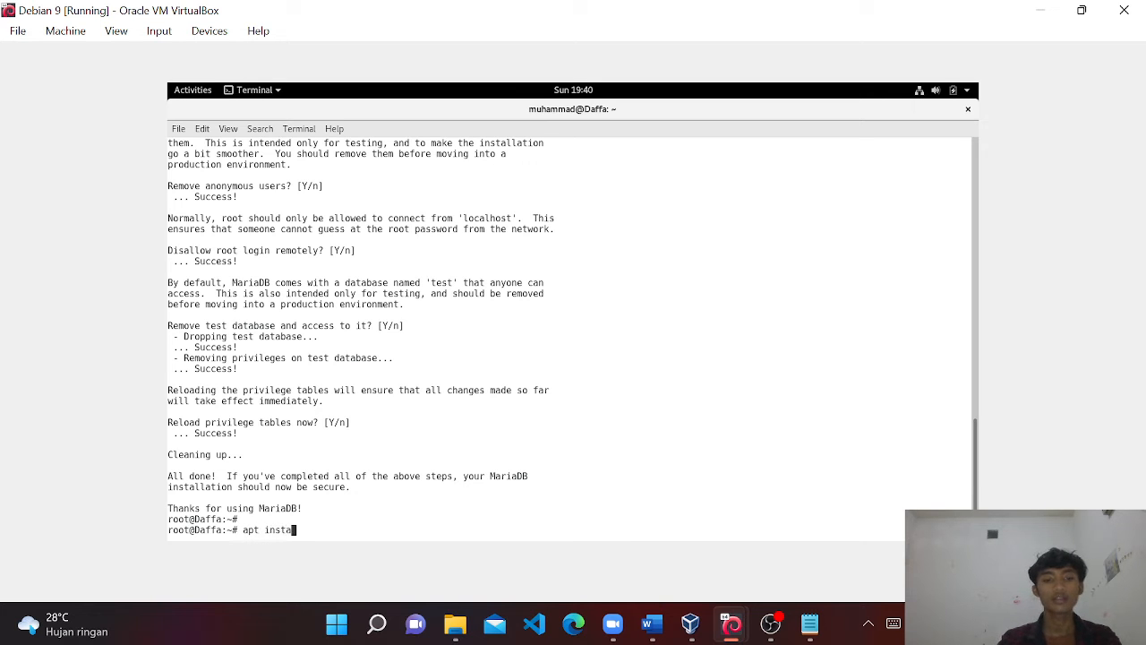
text(ll roundcube)
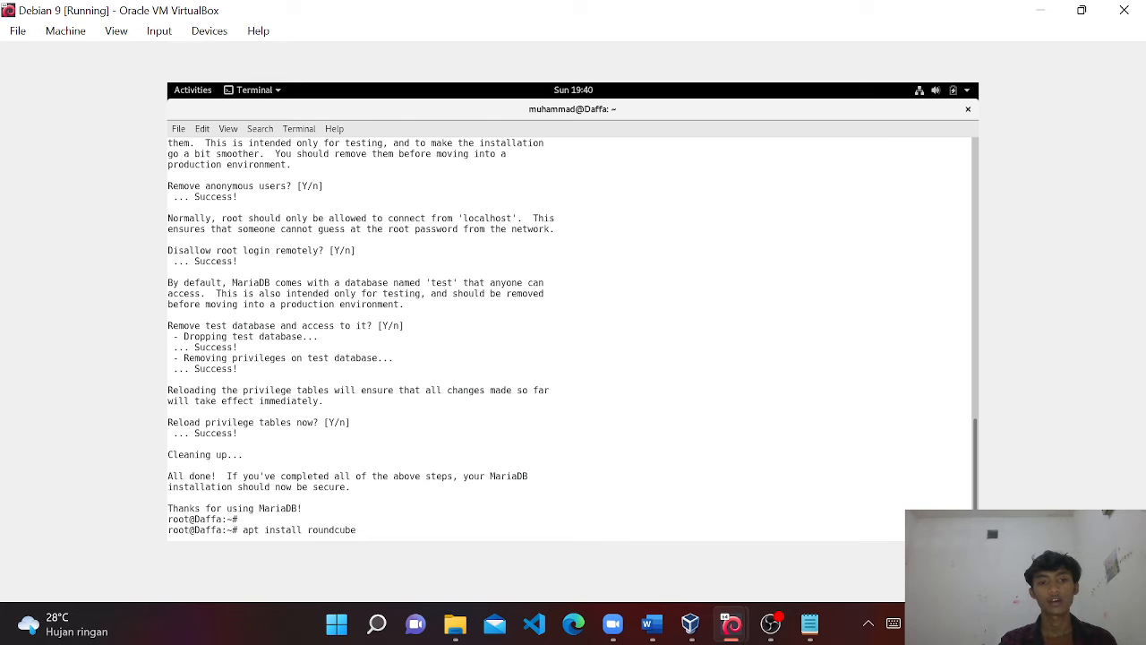
key(Return)
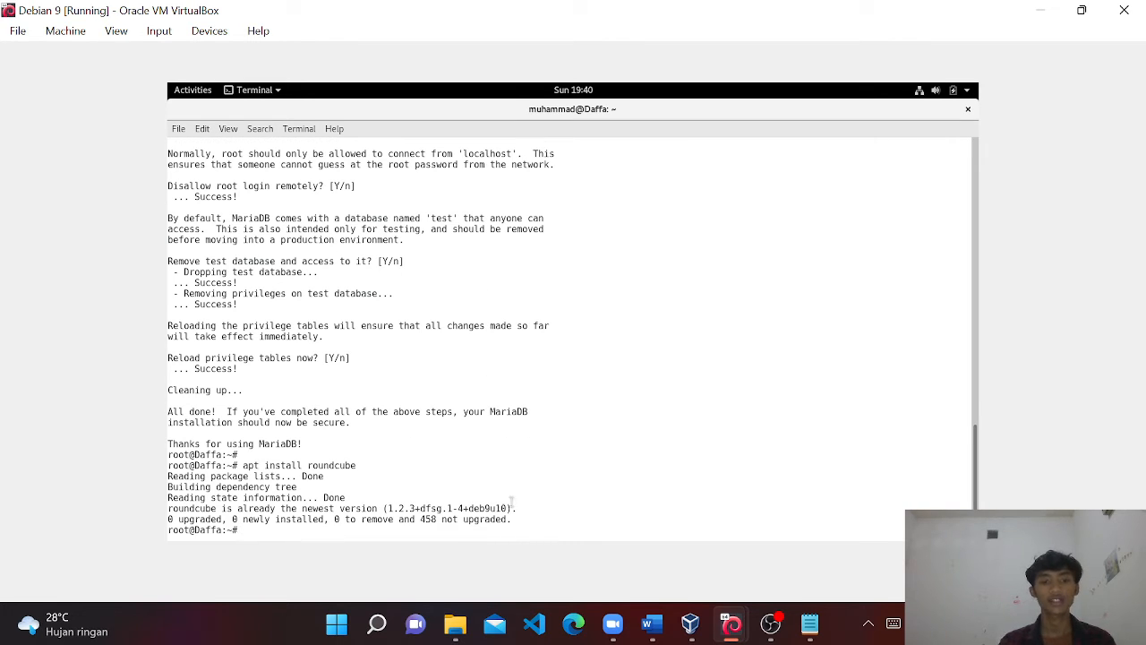
Read the Word guide's roundcube database and config.inc.php steps, then minimize it.
click(654, 625)
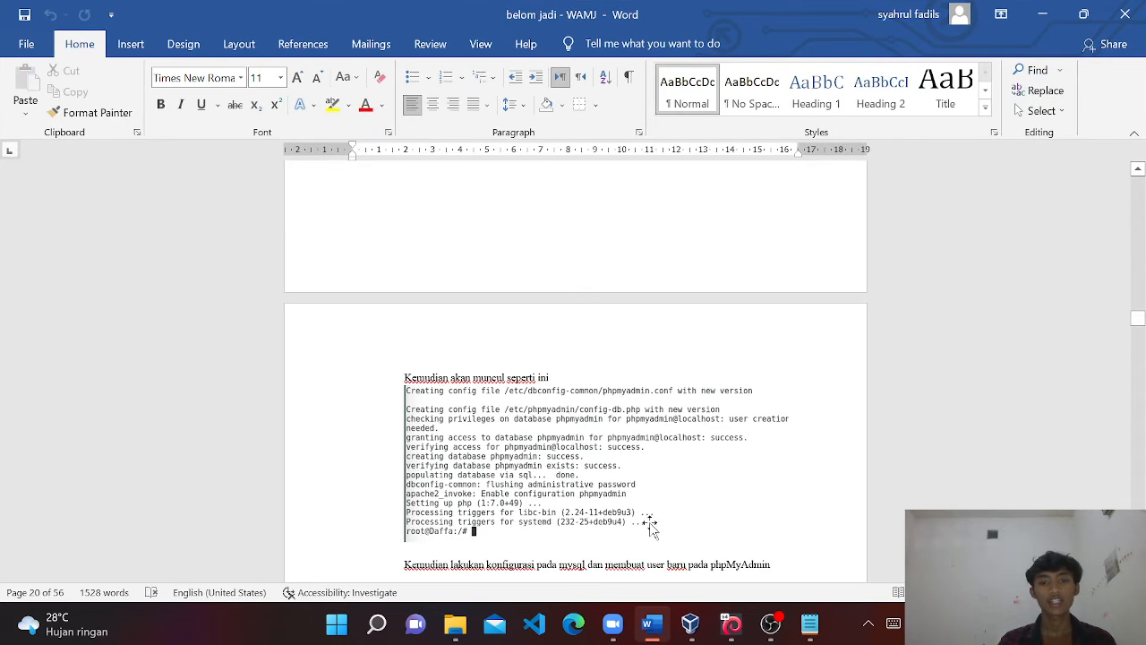
scroll(636, 474, down, 10)
scroll(574, 376, down, 10)
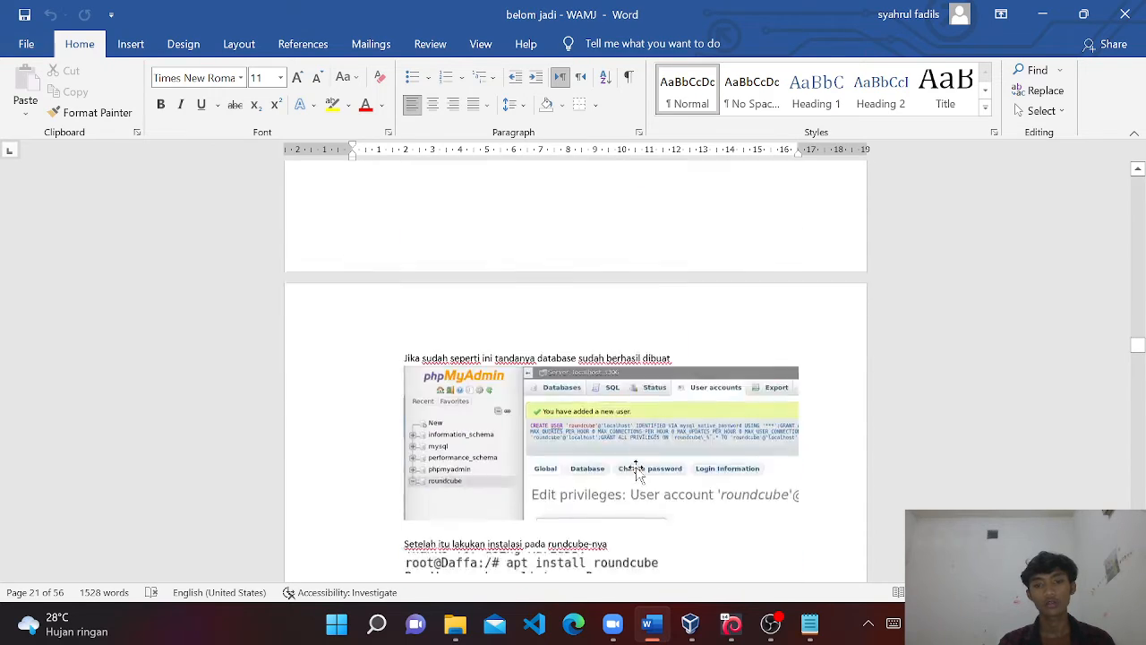
ctrl+scroll(609, 321, up, 5)
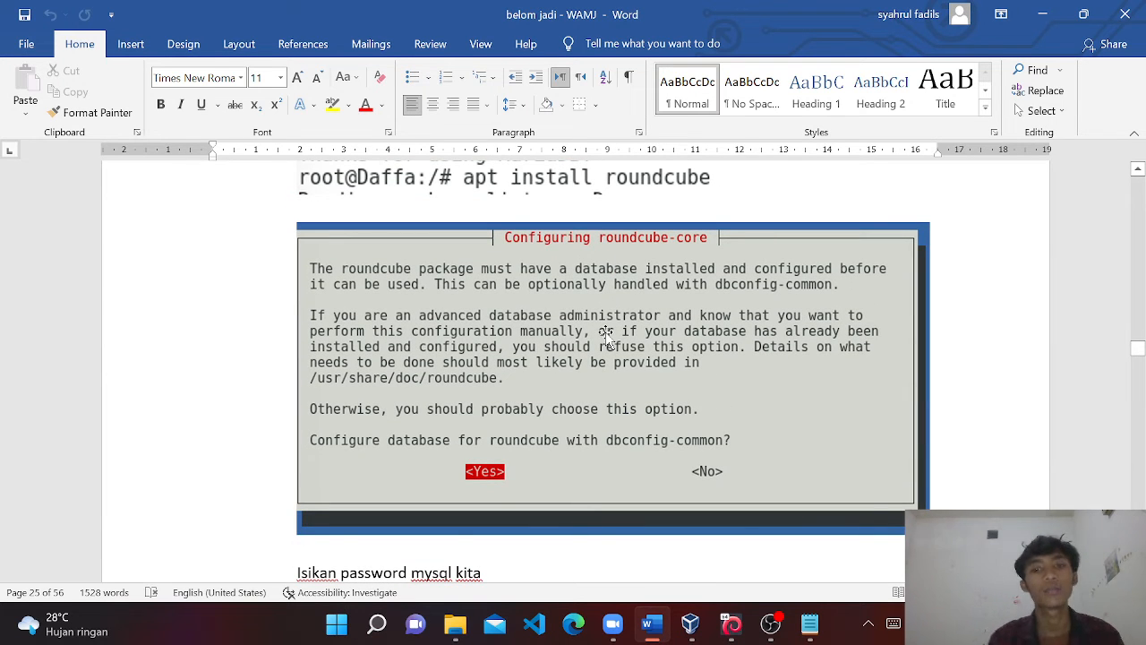
scroll(606, 336, down, 5)
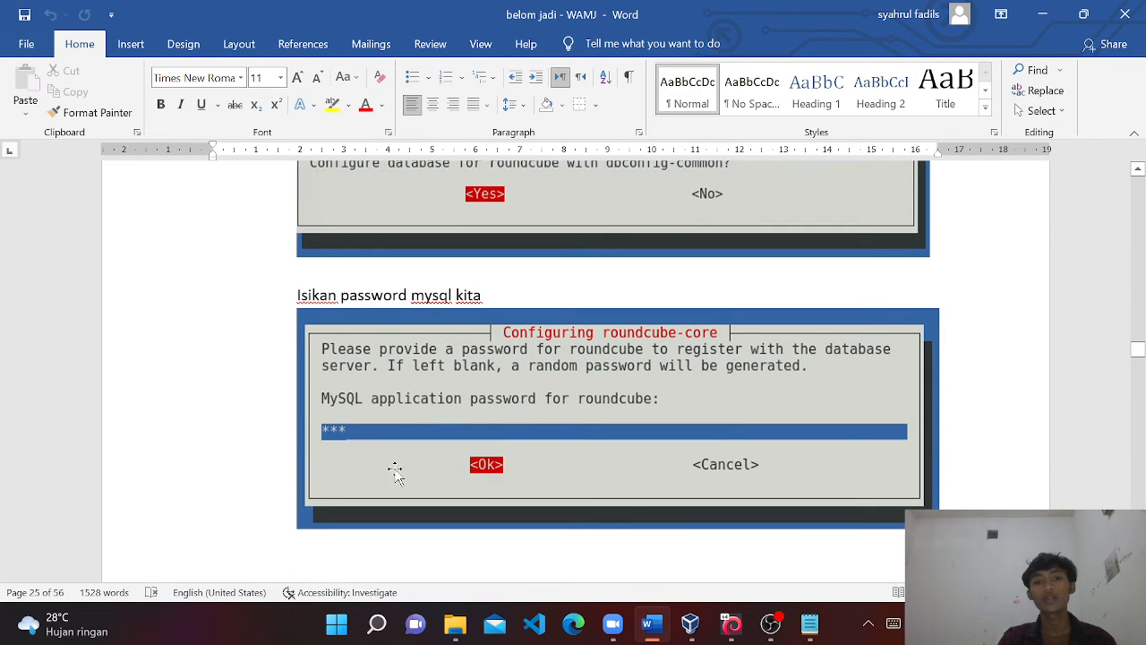
scroll(568, 439, down, 6)
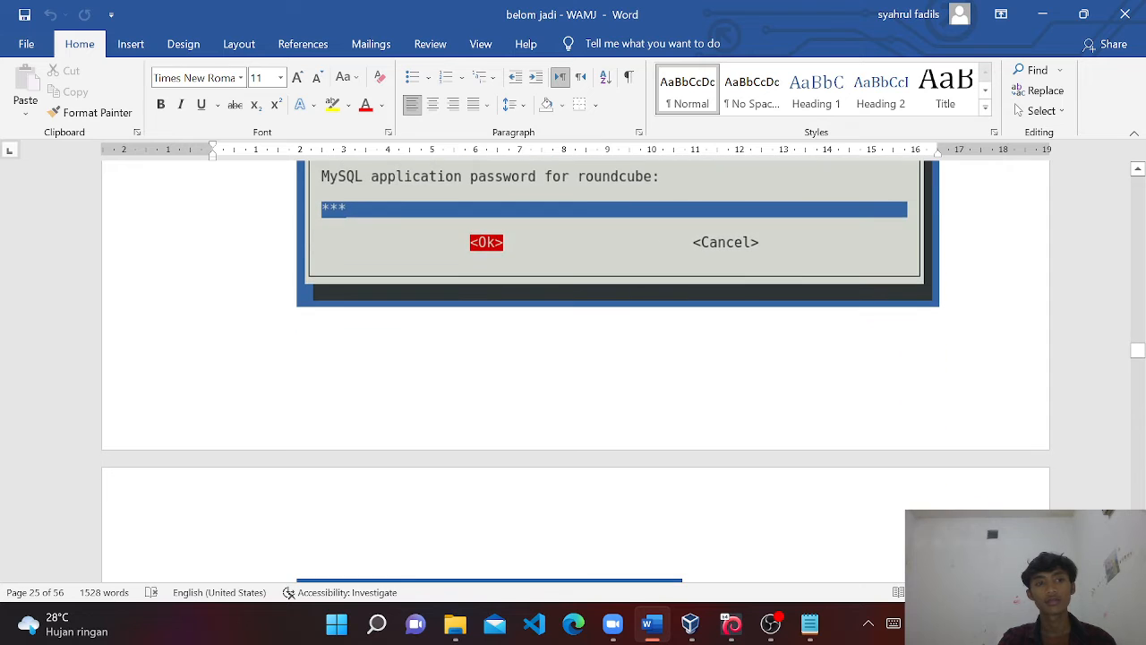
scroll(568, 439, down, 6)
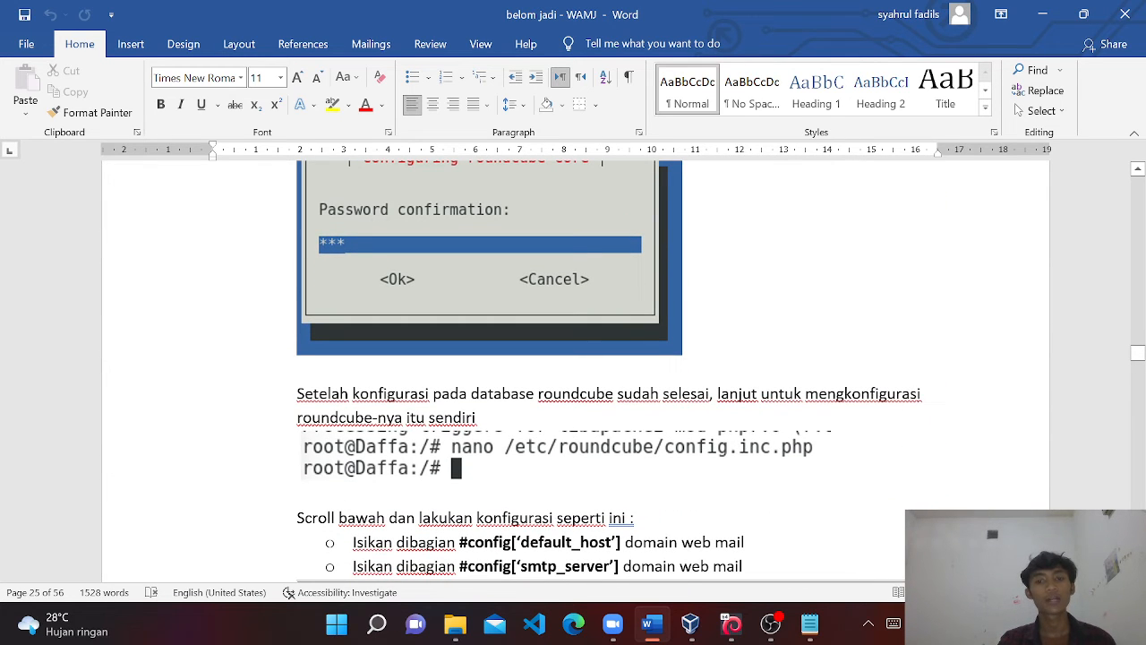
click(1041, 14)
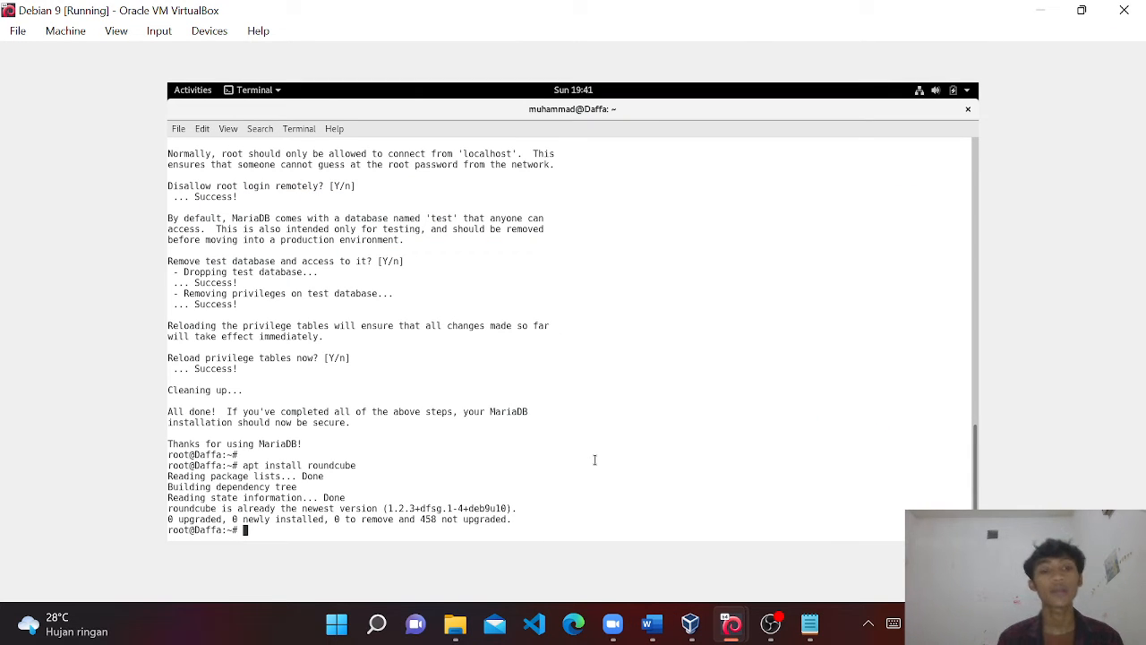
Clear the terminal and type nano /etc/roundcube/config.inc.php without running it.
text(clear)
key(Return)
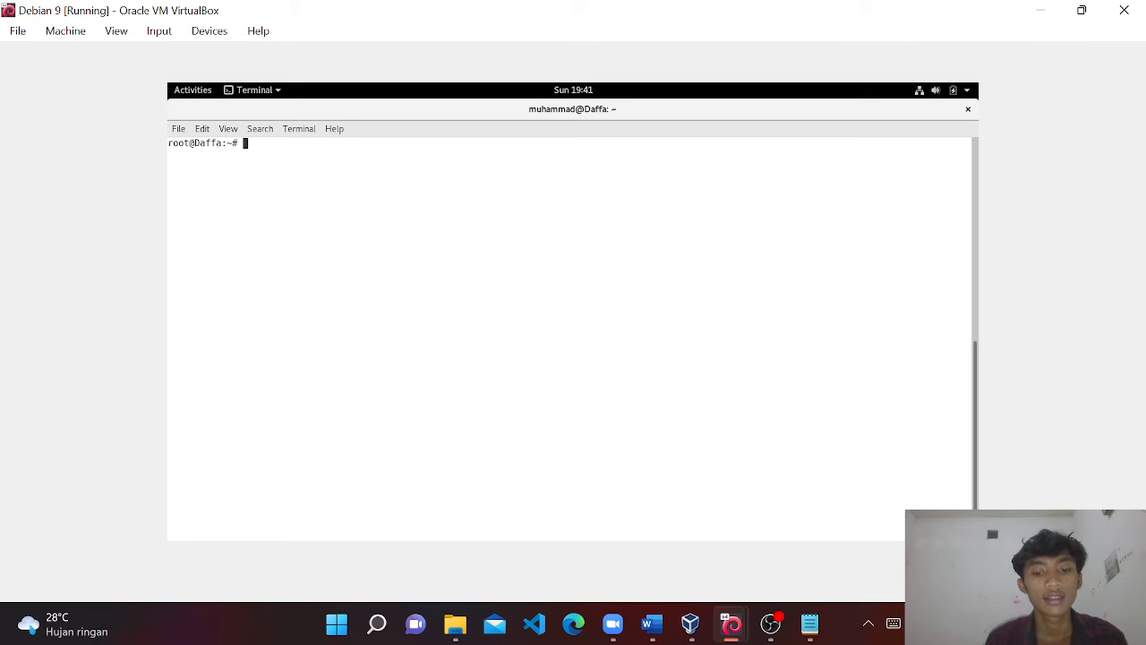
text(nano )
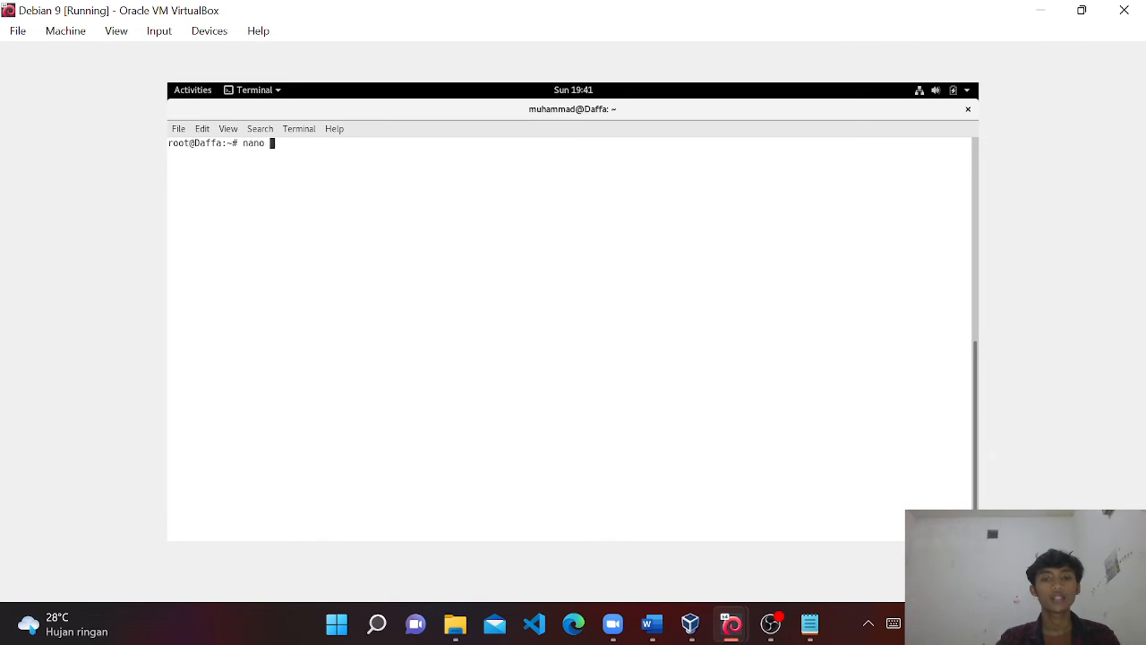
text(/etc/)
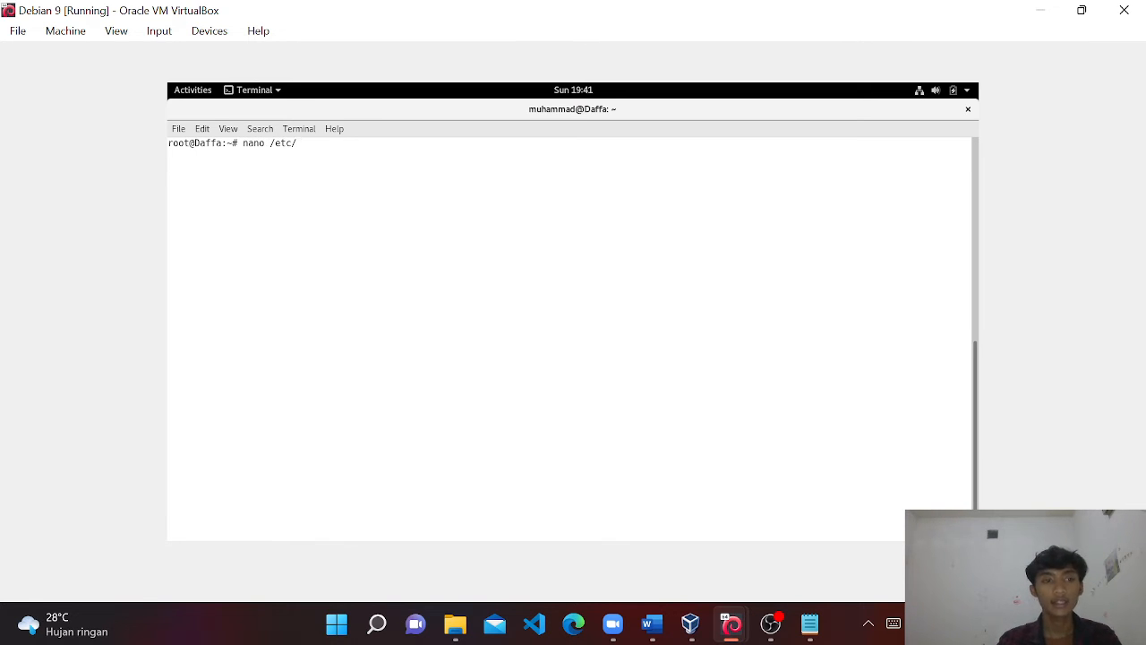
text(roundcube)
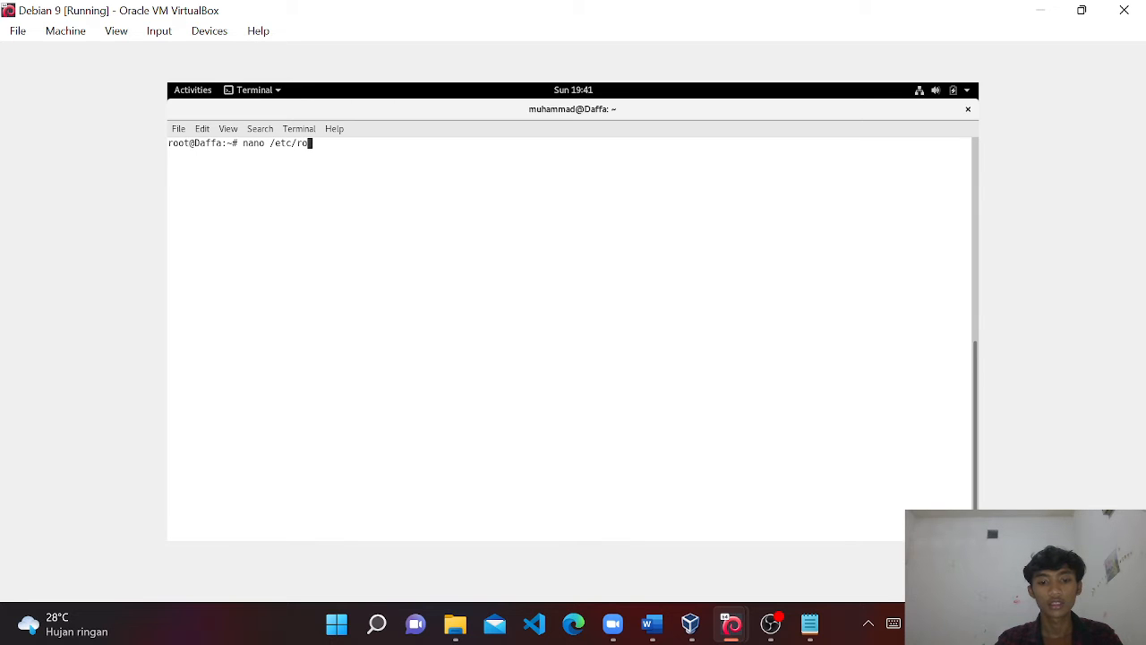
click(768, 626)
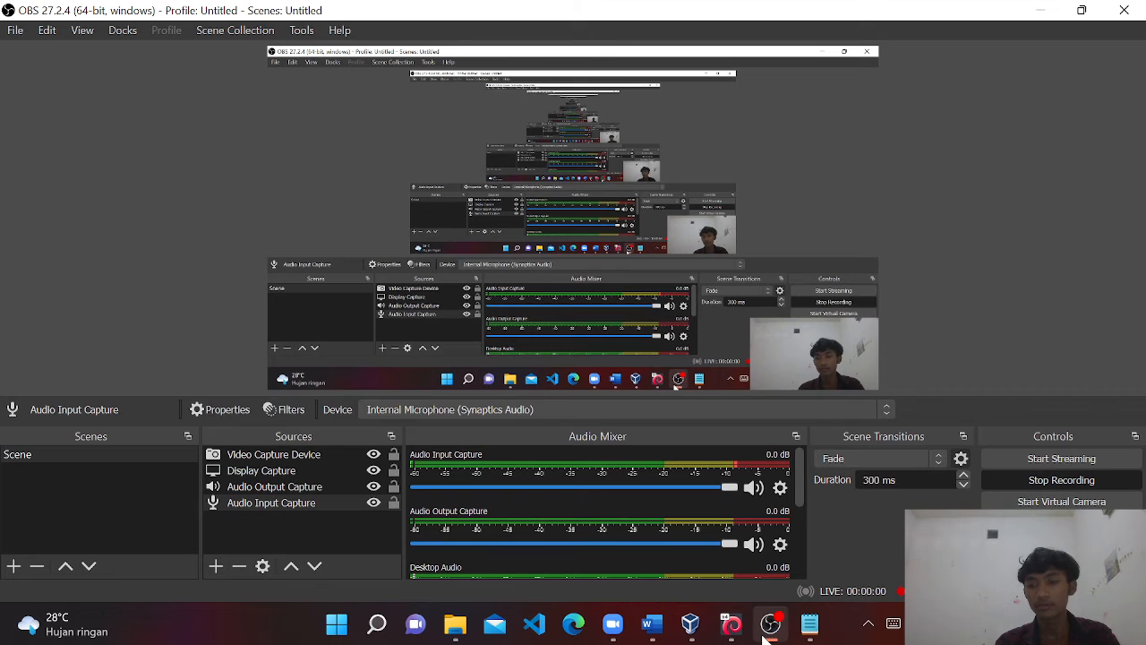
click(1043, 12)
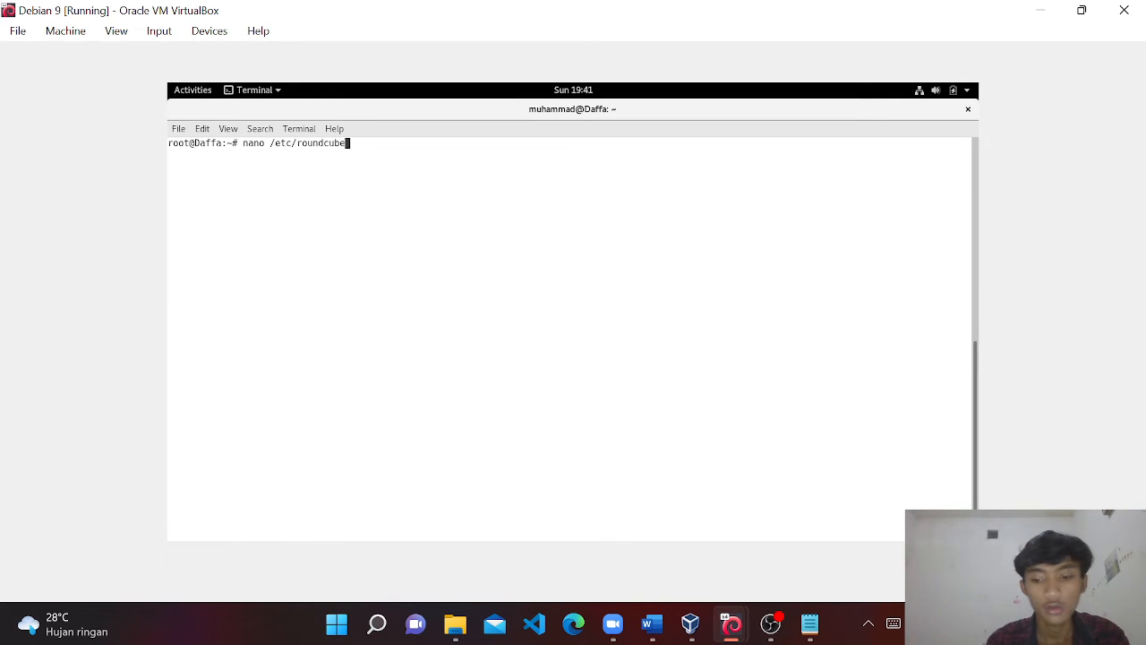
text(/config)
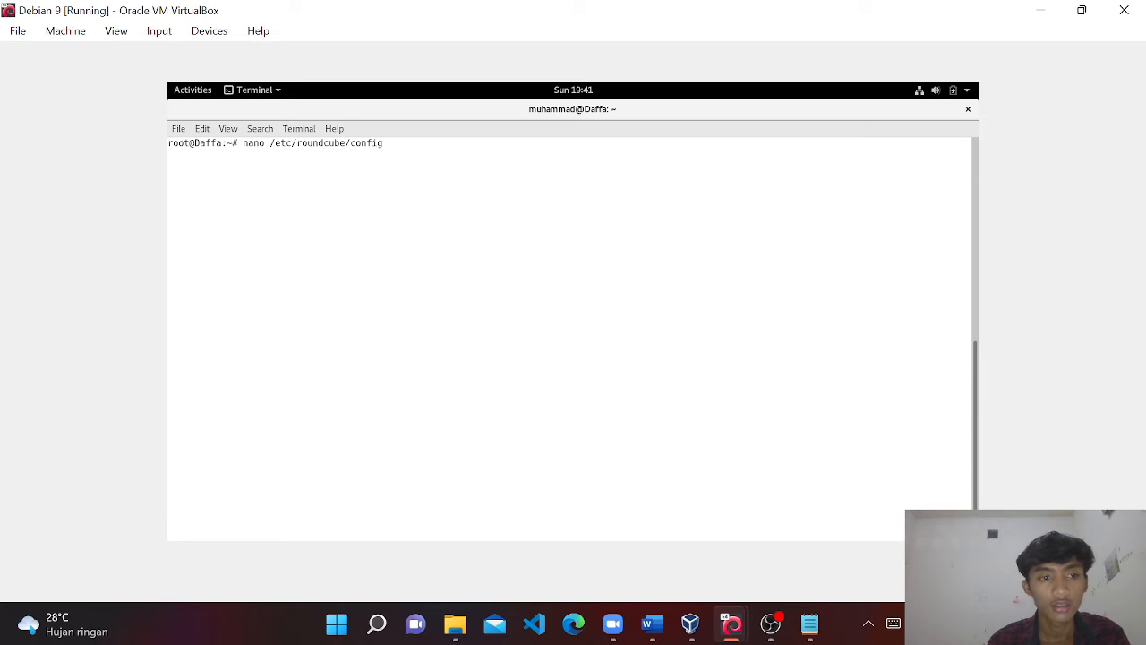
text(.inc.ph)
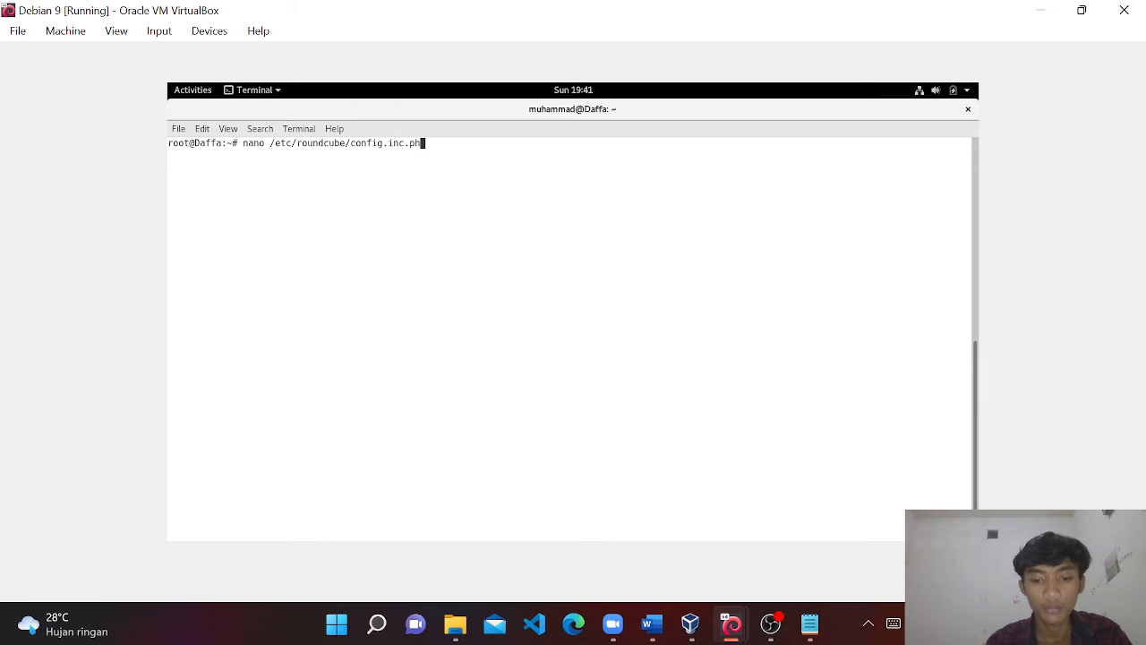
text(p)
Open config.inc.php in nano, confirm default_host and smtp_server are 'mail.daffa.com', then exit.
key(Return)
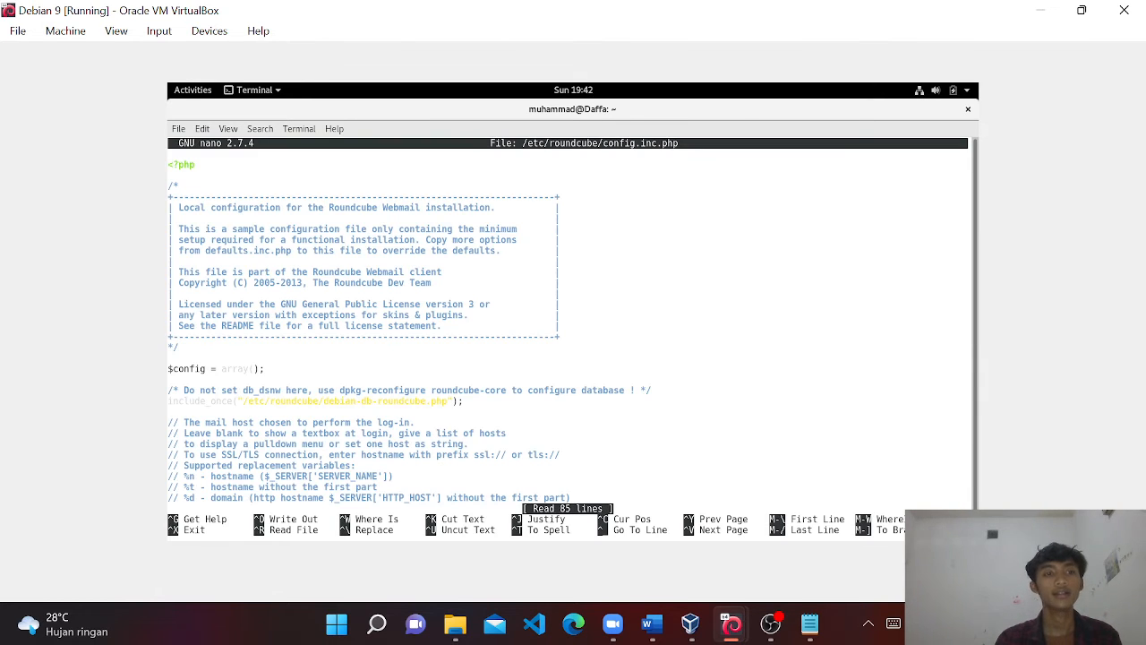
key(Down)
key(Down)
key(Down)
key(Down)
key(Down)
key(Down)
key(Down)
key(Down)
key(Down)
key(Down)
key(Down)
key(Down)
key(Down)
key(Down)
key(Down)
key(Down)
key(Down)
key(Down)
key(Down)
key(Down)
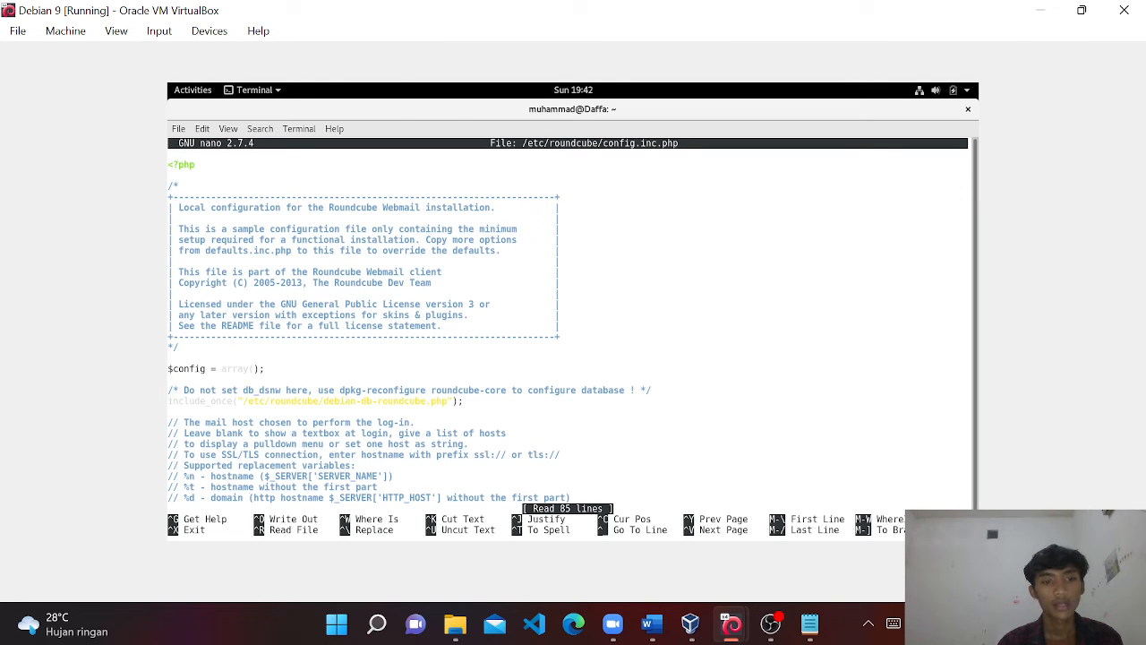
key(Down)
key(Down)
key(Down)
key(Down)
key(Down)
key(Down)
key(Down)
key(Down)
key(Down)
key(Down)
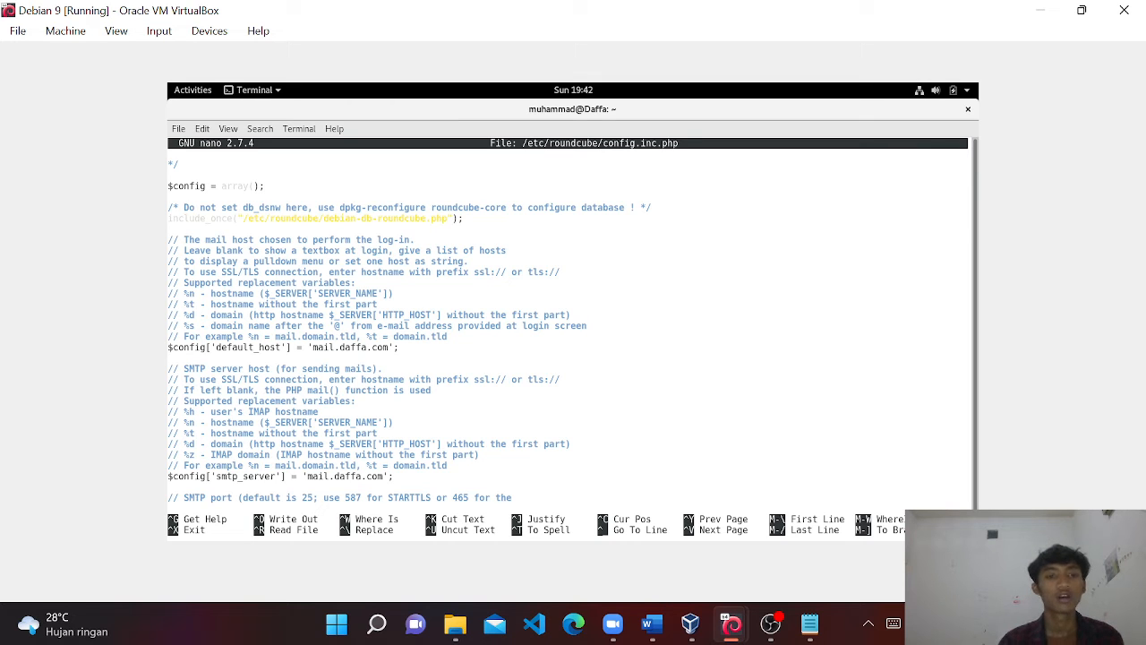
key(Down)
key(Down)
key(Up)
key(Up)
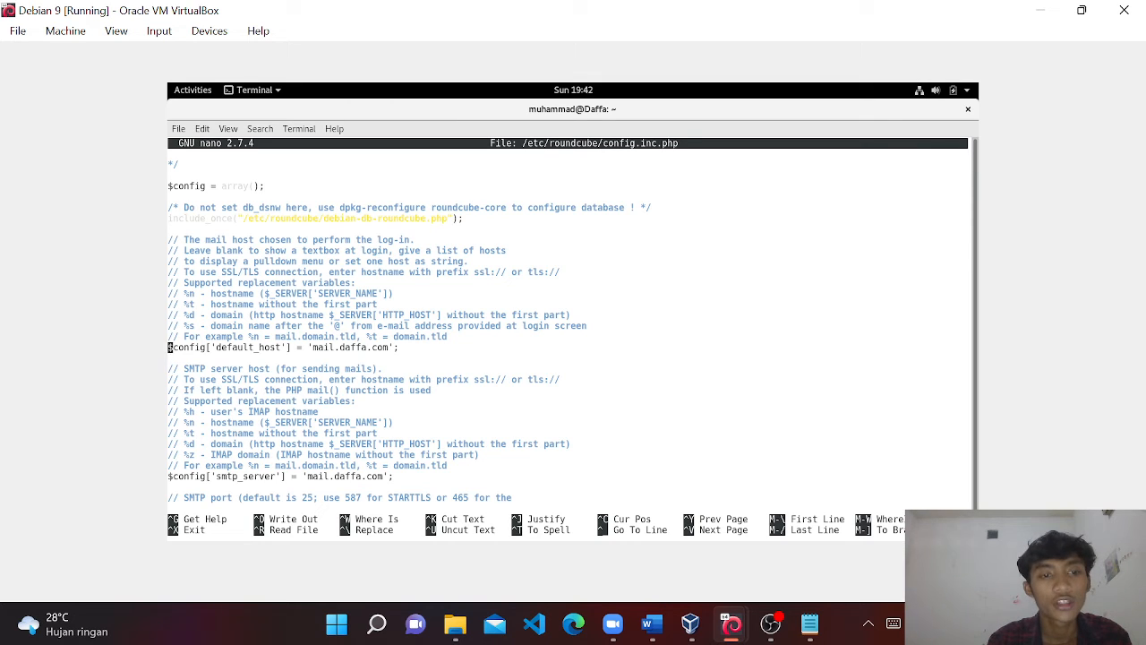
key(Right)
key(Right)
key(Right)
key(Right)
key(Right)
key(Right)
key(Right)
key(Right)
key(Right)
key(Right)
key(Right)
key(Right)
key(Right)
key(Right)
key(Right)
key(Right)
key(Right)
key(Right)
key(Right)
key(Right)
key(Right)
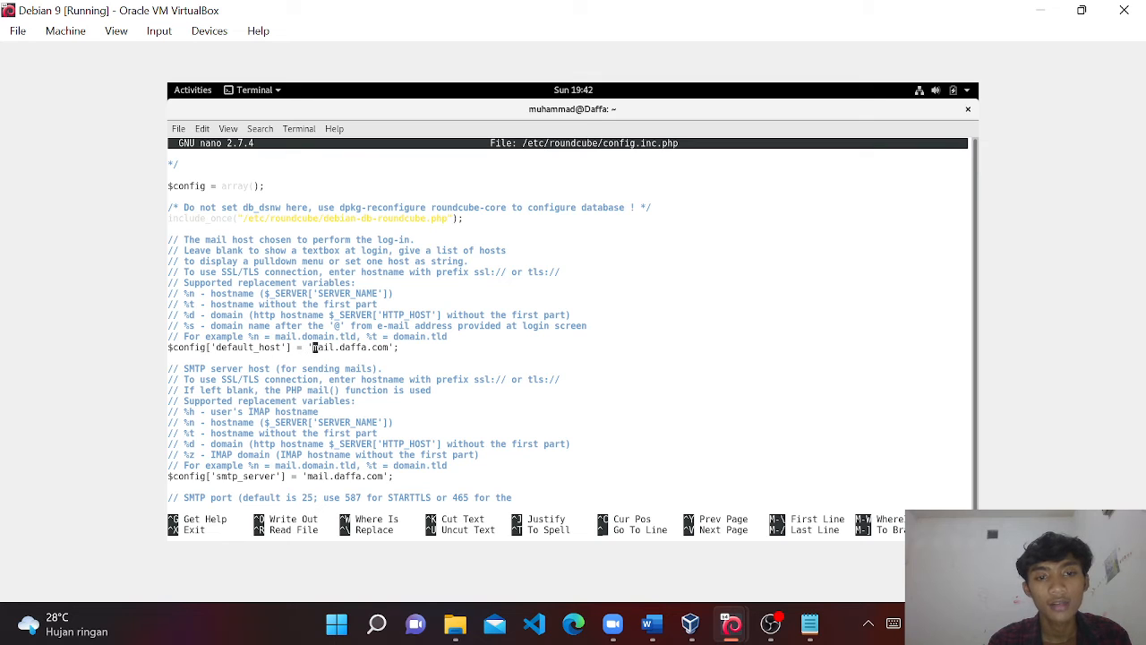
key(Right)
key(Right)
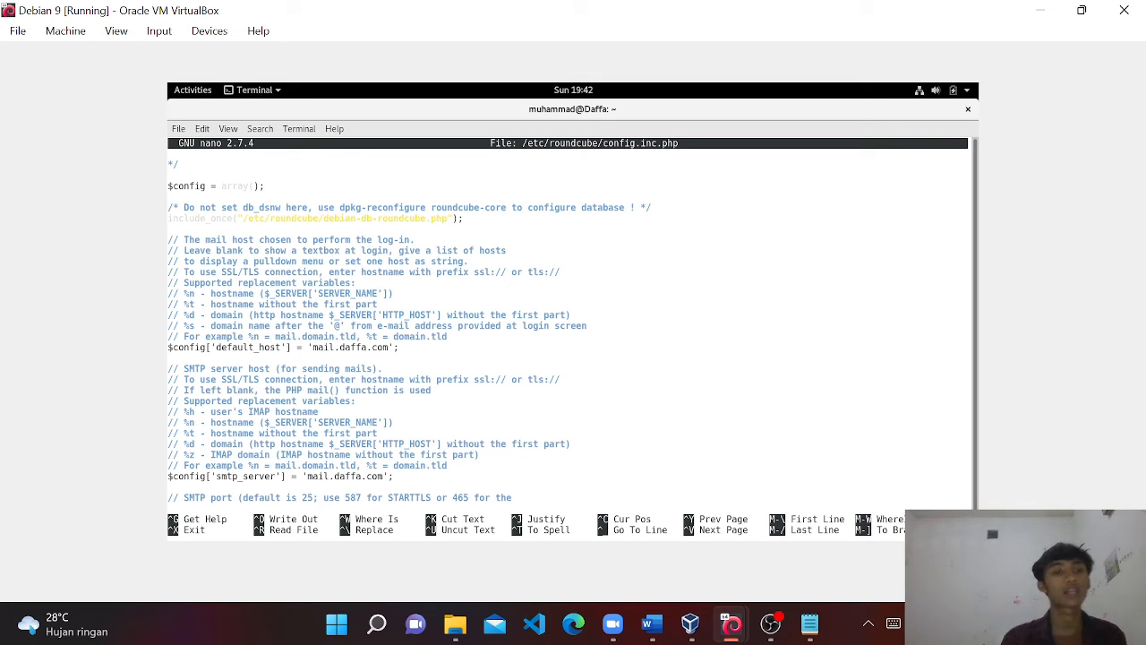
key(Down)
key(Down)
key(Down)
key(Down)
key(Down)
key(Down)
key(Down)
key(Down)
key(Down)
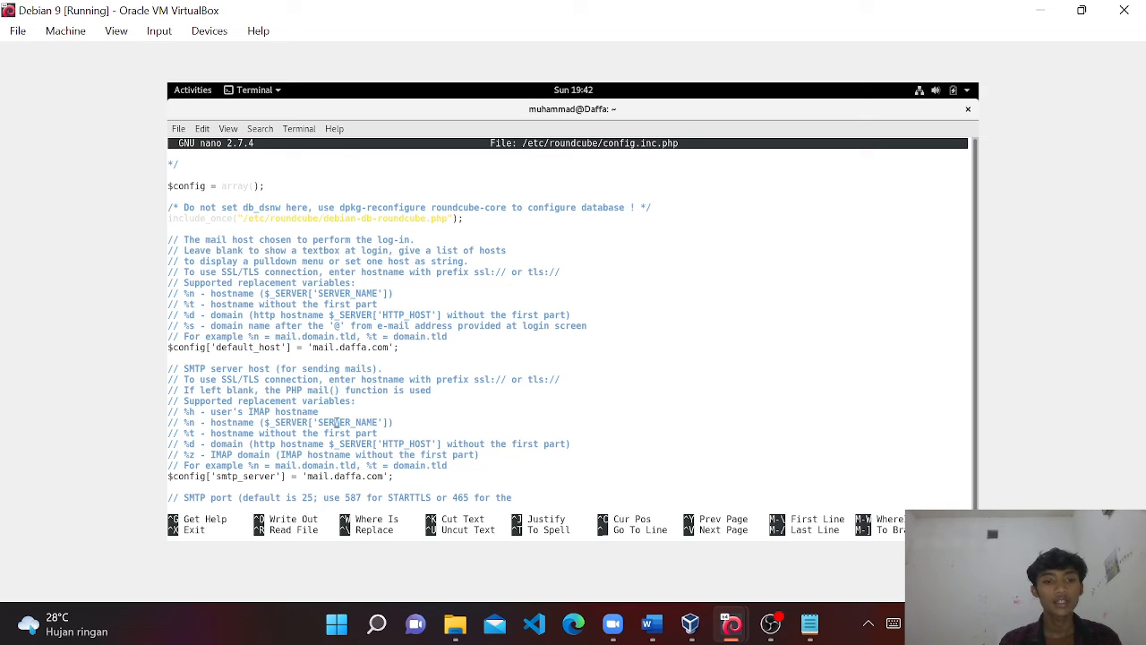
key(Down)
key(Down)
key(Down)
key(Left)
key(Left)
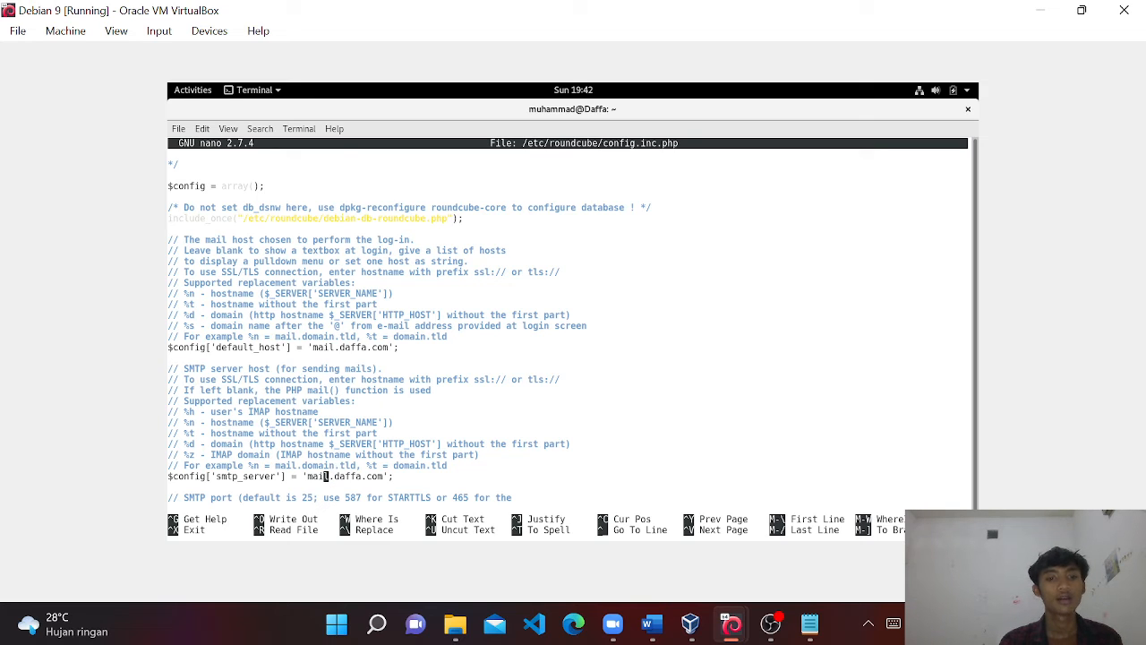
key(Left)
key(Left)
key(Left)
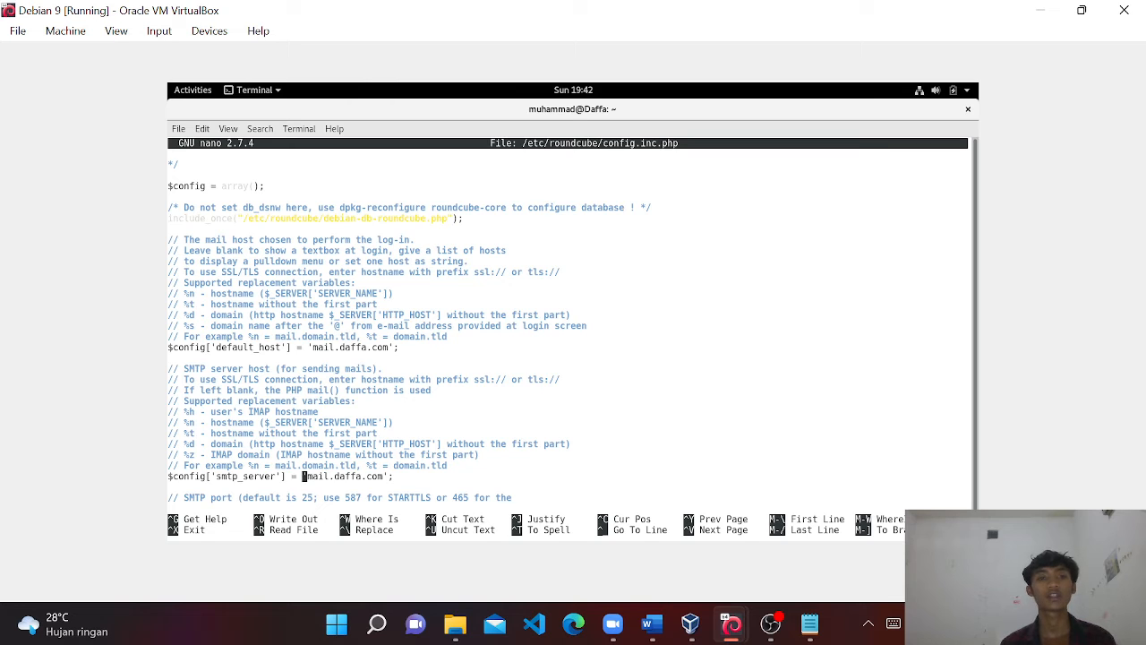
key(ctrl+x)
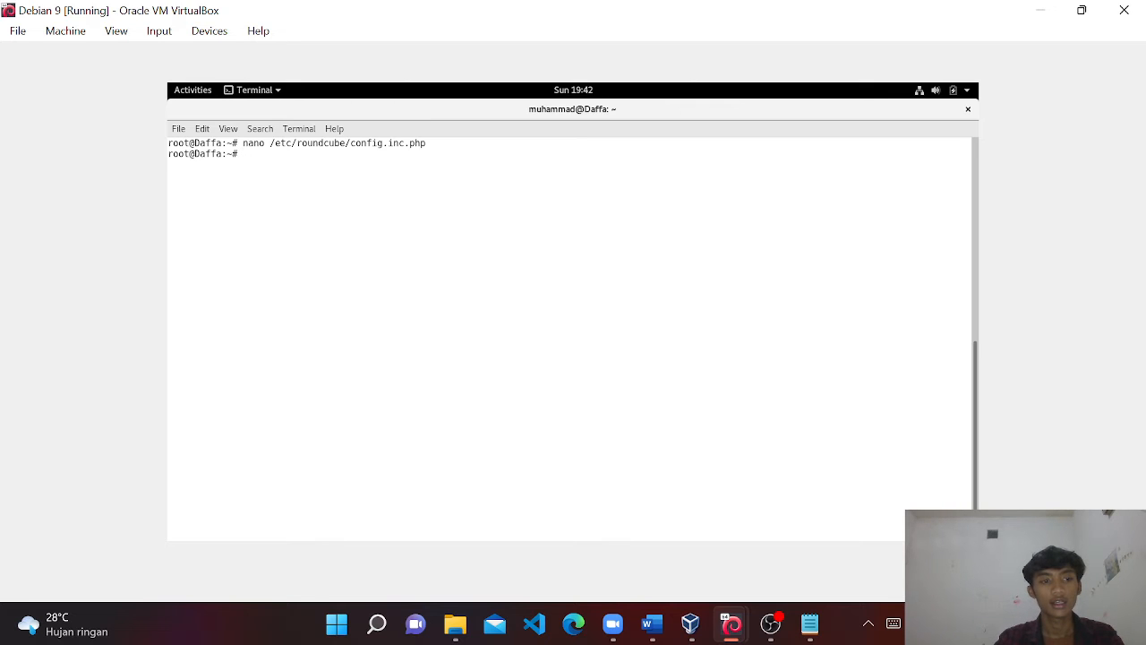
Go to /etc/apache2/sites-available and list its files, showing mail.conf.
text(cd /etc/)
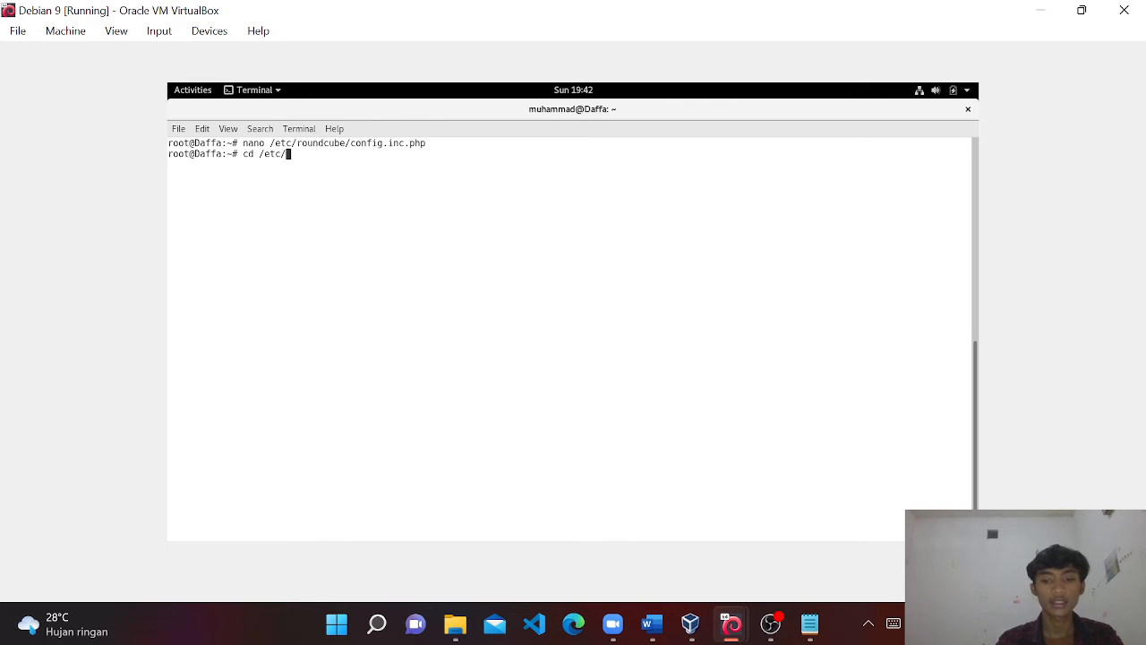
text(apache)
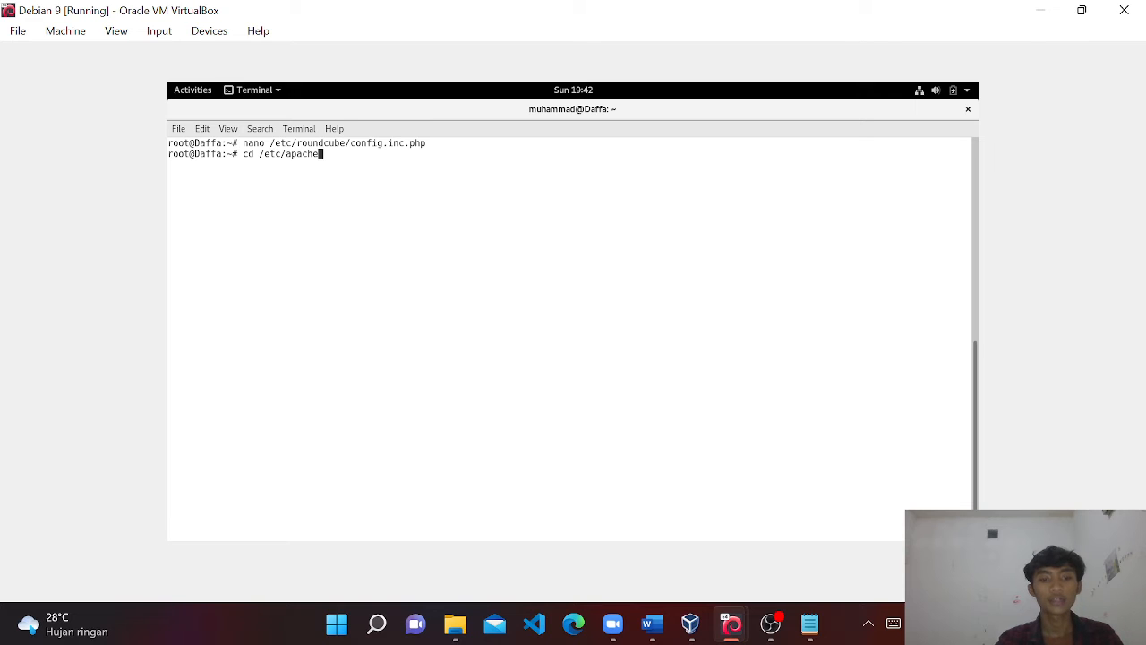
text(2/sites-avai)
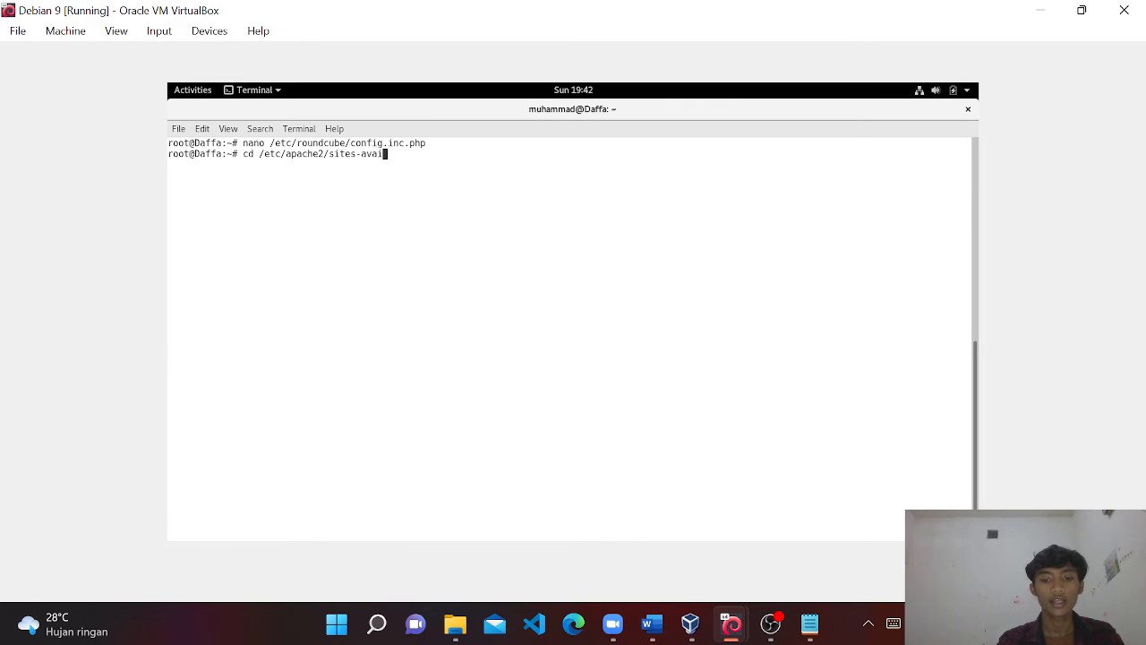
text(lable)
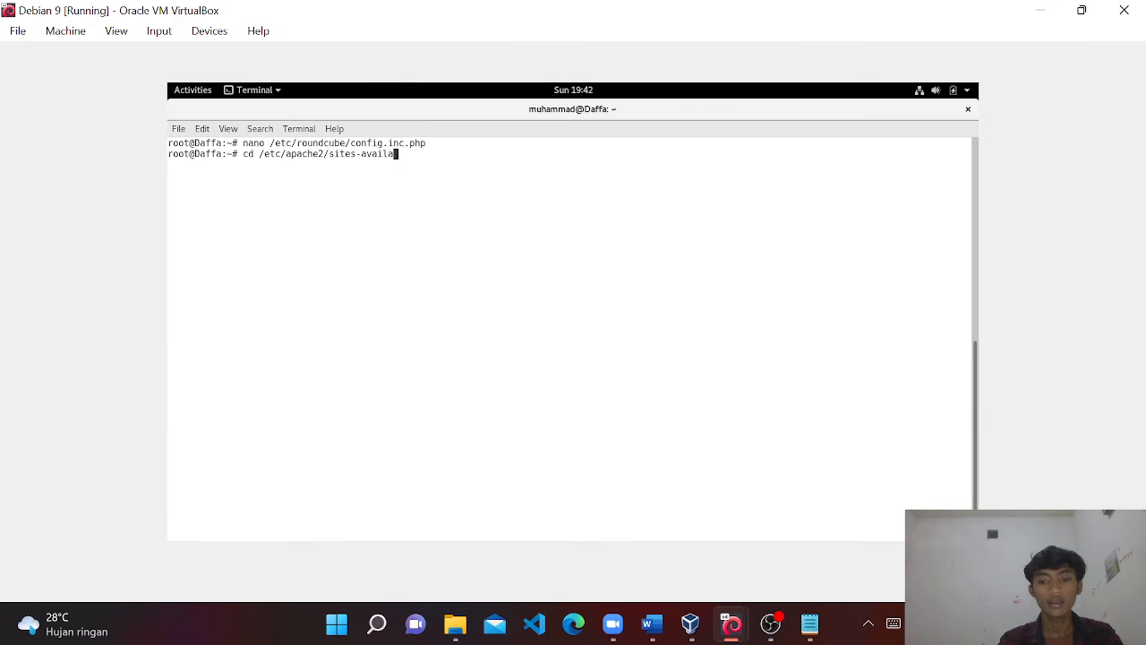
key(Return)
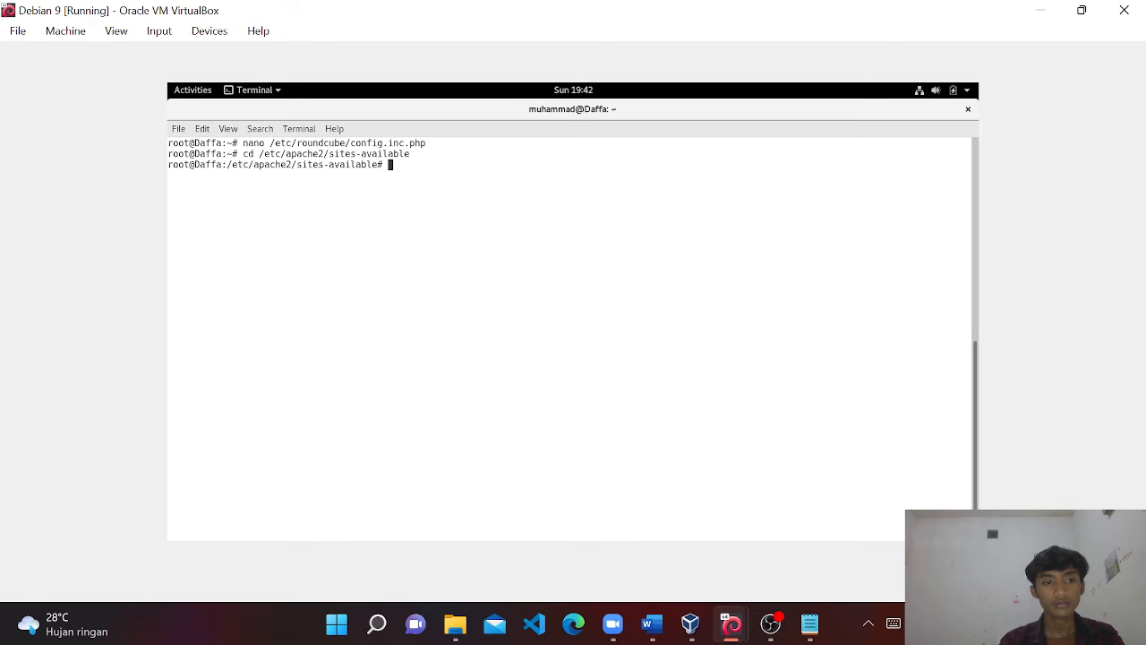
text(ls)
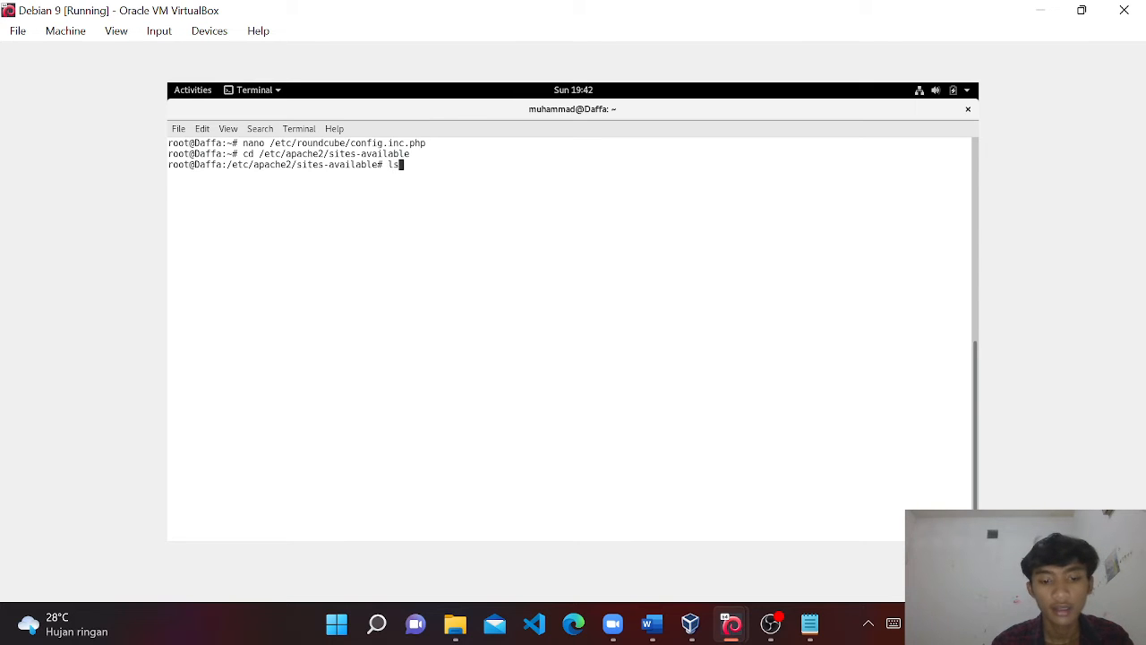
key(Return)
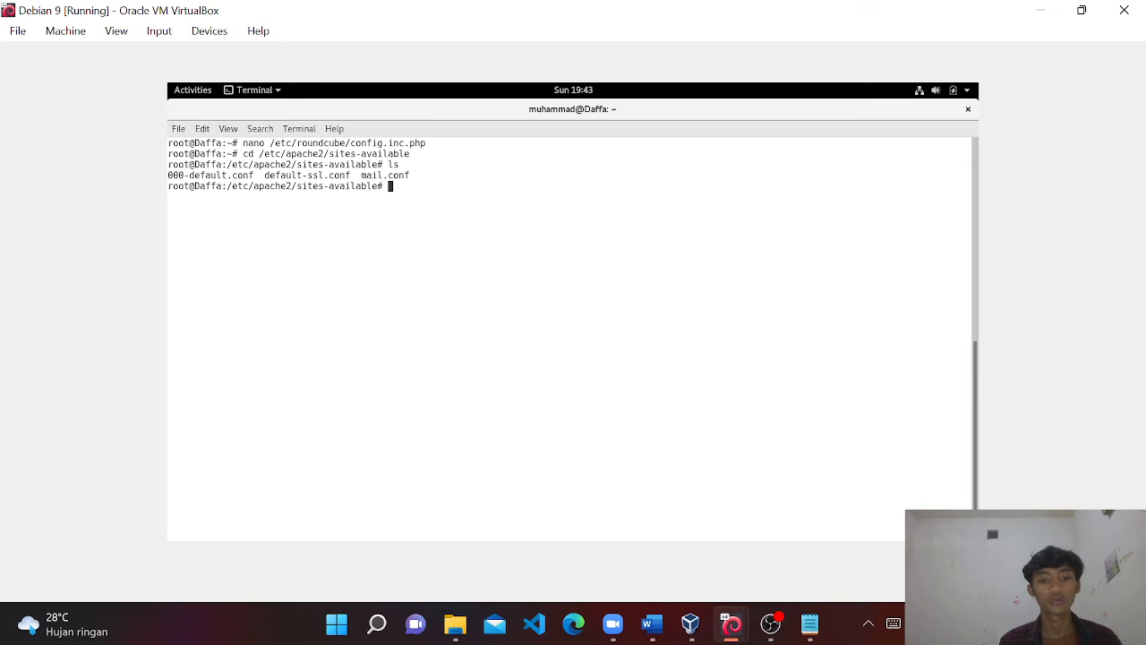
Discard a typed cp 000-default.conf mail.conf command and start typing nano mail.conf.
text(cp )
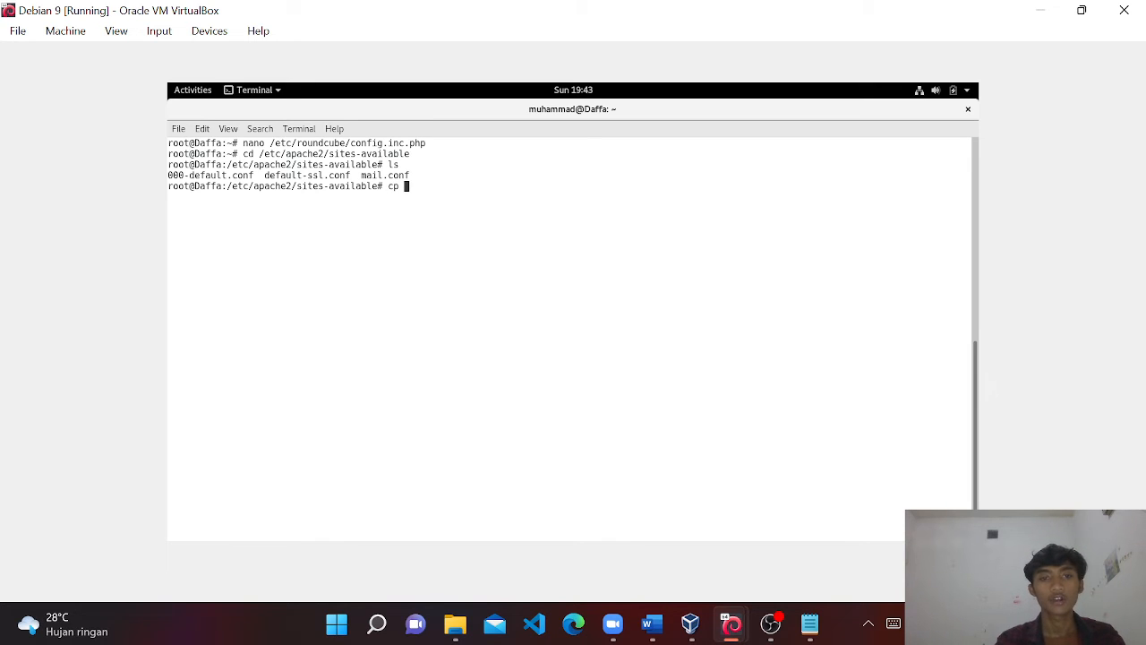
text(000)
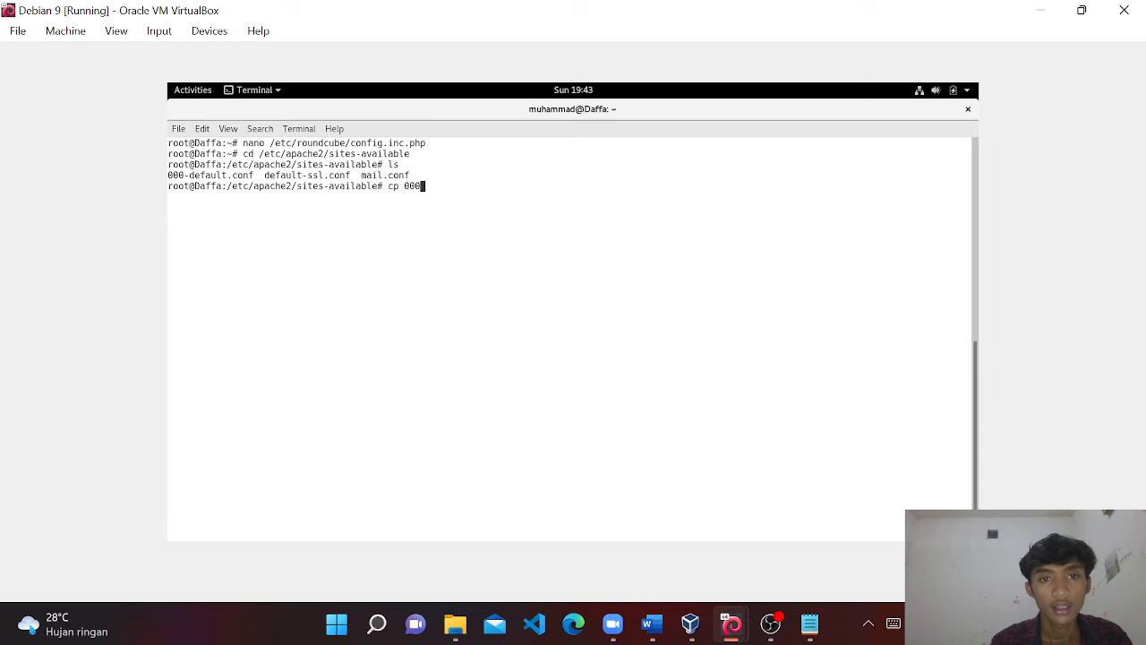
text(-defaul)
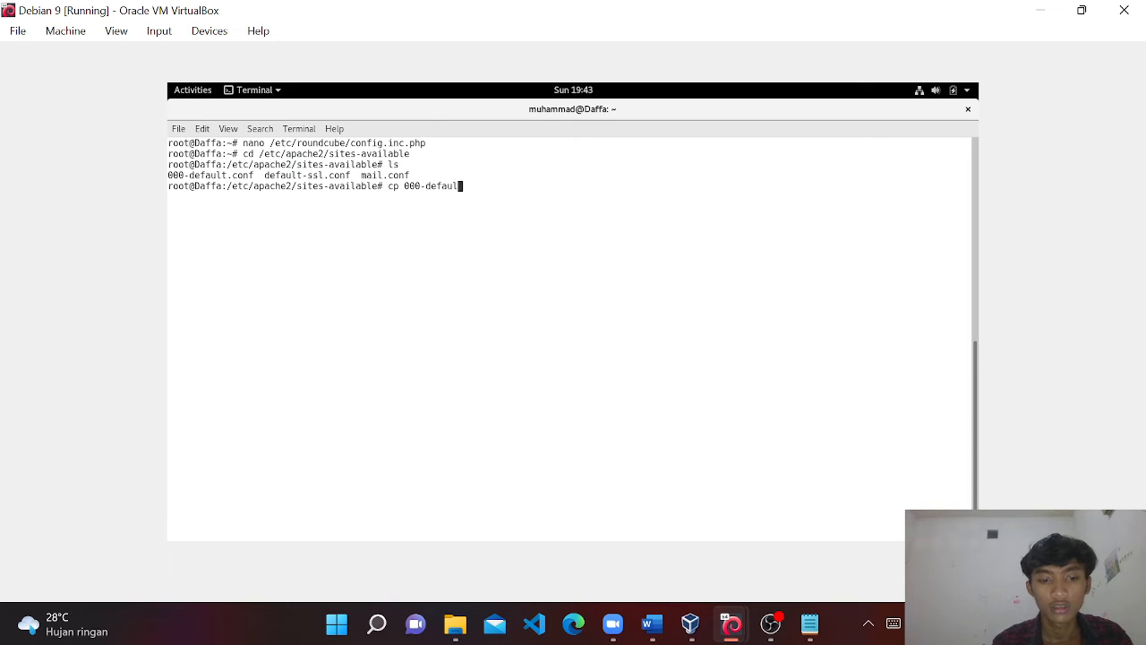
text(t.)
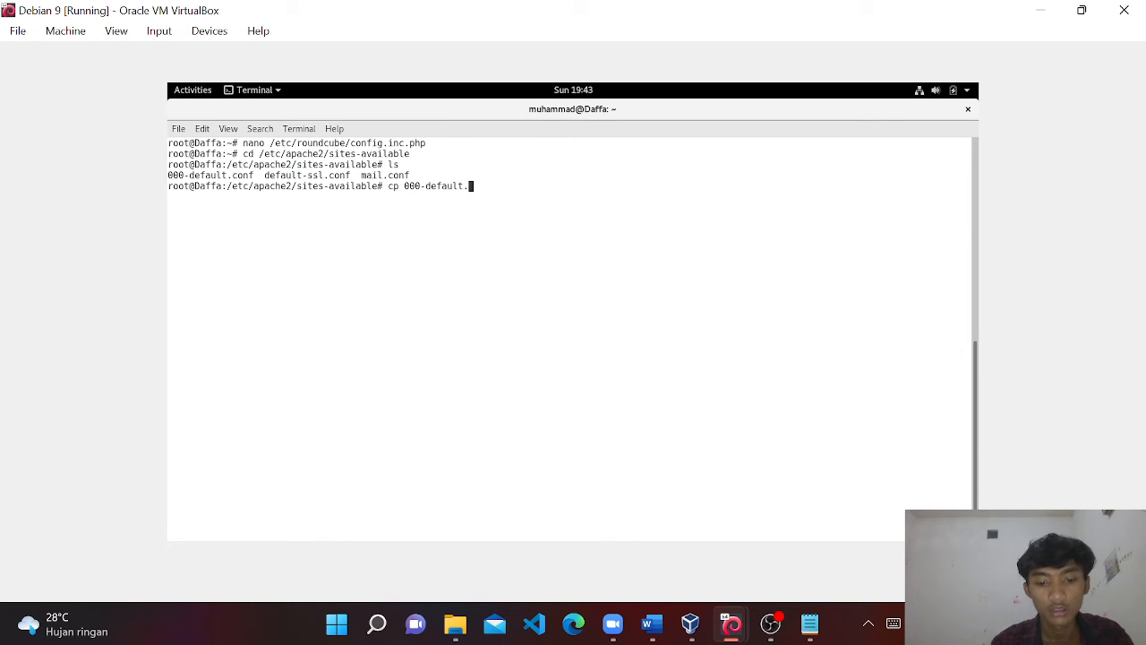
text(conf mail.conf)
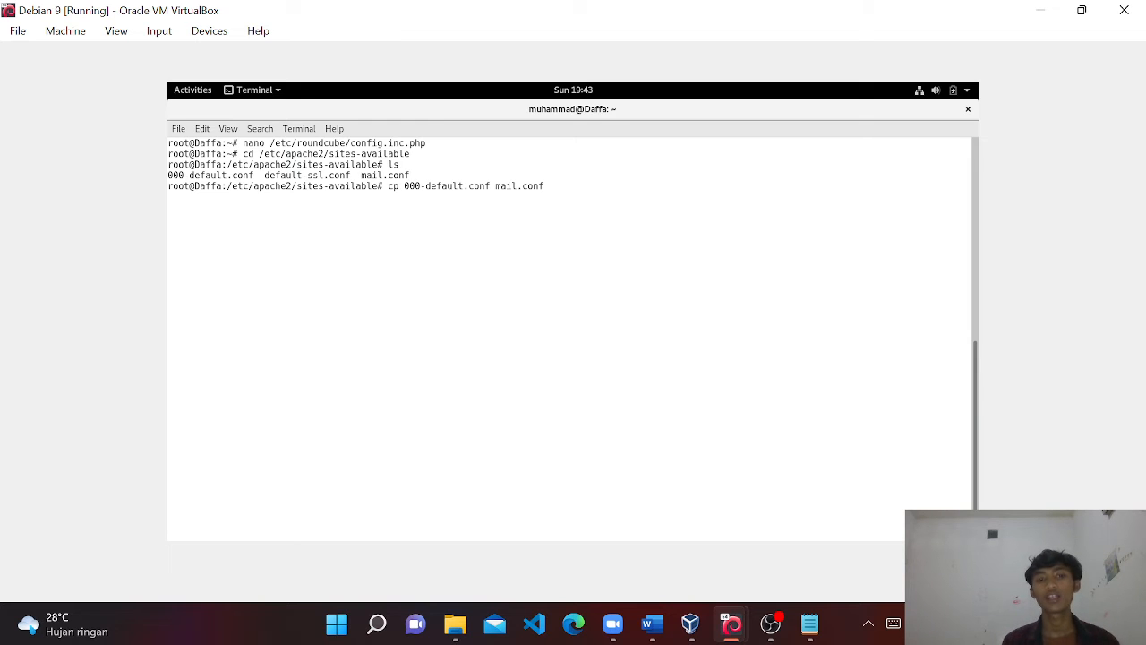
key(BackSpace)
key(BackSpace)
key(BackSpace)
key(BackSpace)
key(BackSpace)
key(BackSpace)
key(BackSpace)
key(BackSpace)
key(BackSpace)
key(BackSpace)
key(BackSpace)
key(BackSpace)
key(BackSpace)
key(BackSpace)
key(BackSpace)
key(BackSpace)
key(BackSpace)
key(BackSpace)
key(BackSpace)
key(BackSpace)
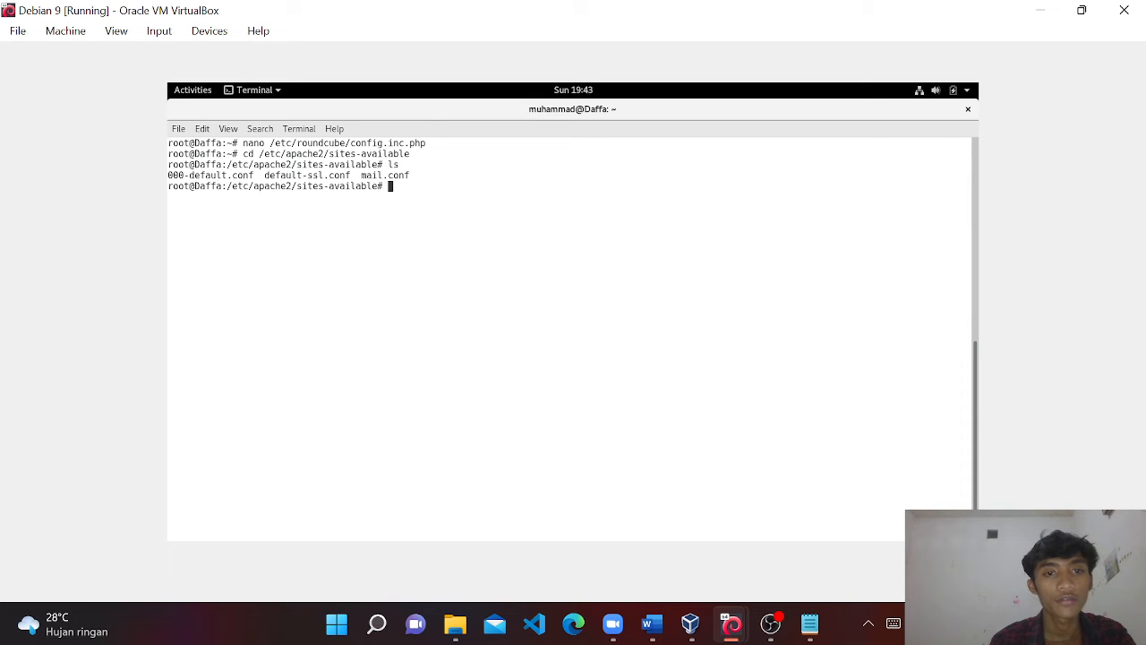
text(nano mailc)
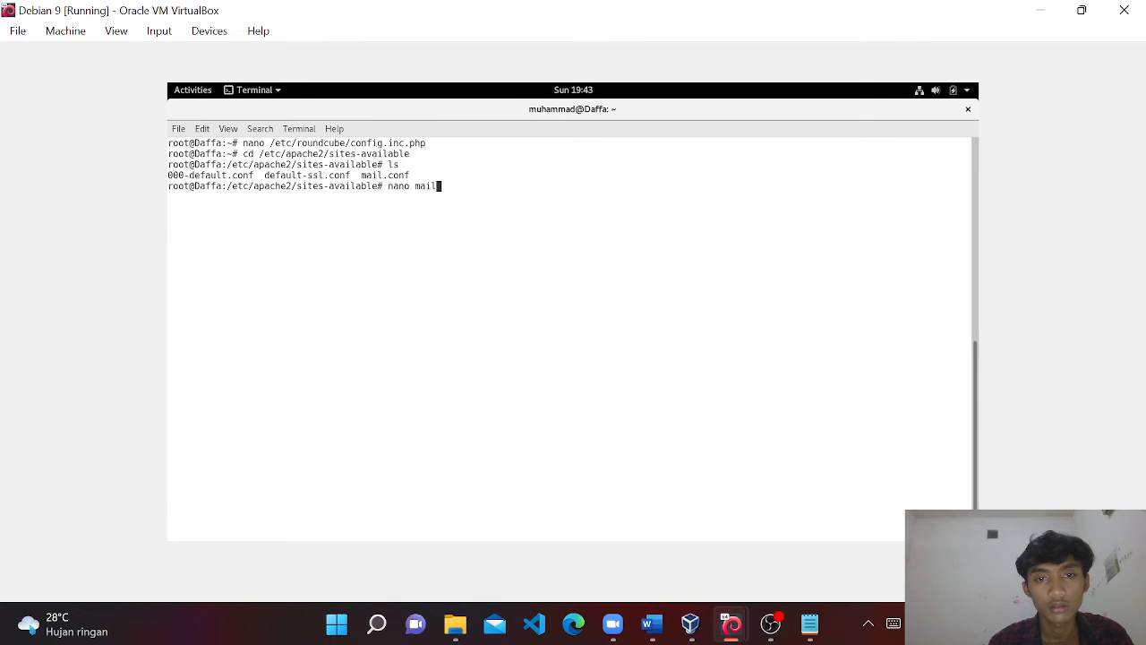
Open mail.conf in nano to check ServerName mail.daffa.com and DocumentRoot /var/lib/roundcube, then return to Firefox.
key(BackSpace)
text(.conf)
key(Return)
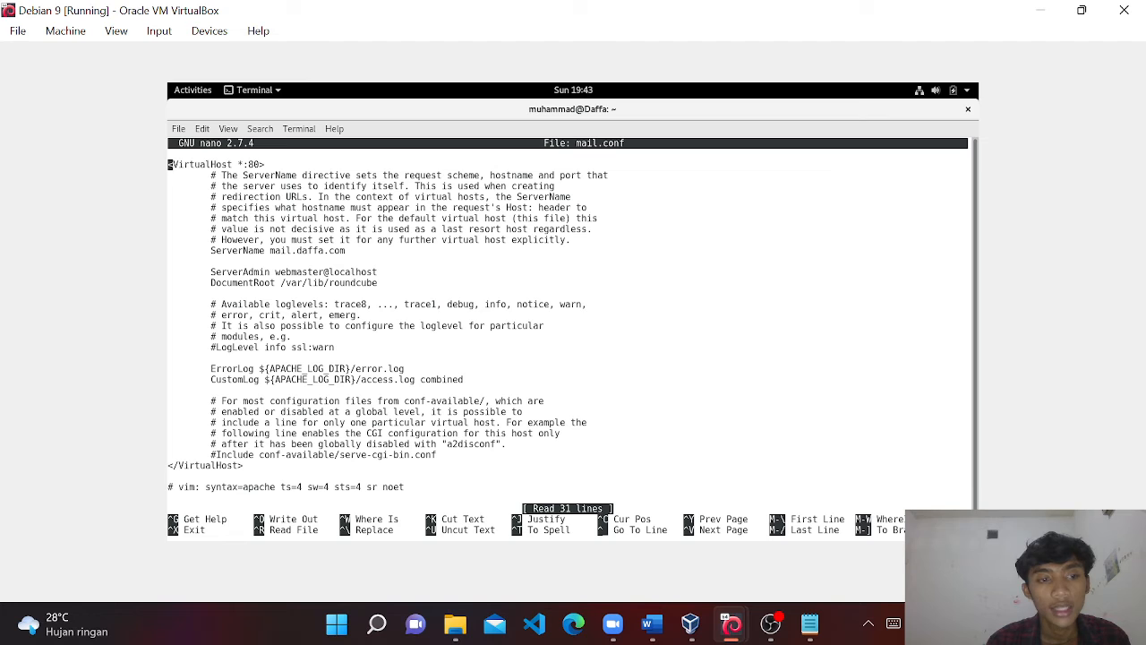
key(Down)
key(Down)
key(Down)
key(Down)
key(Down)
key(Down)
key(Down)
key(Down)
key(Down)
key(Down)
key(Down)
key(Down)
key(Down)
key(Down)
key(Down)
key(Down)
key(Down)
key(Down)
key(Down)
key(Down)
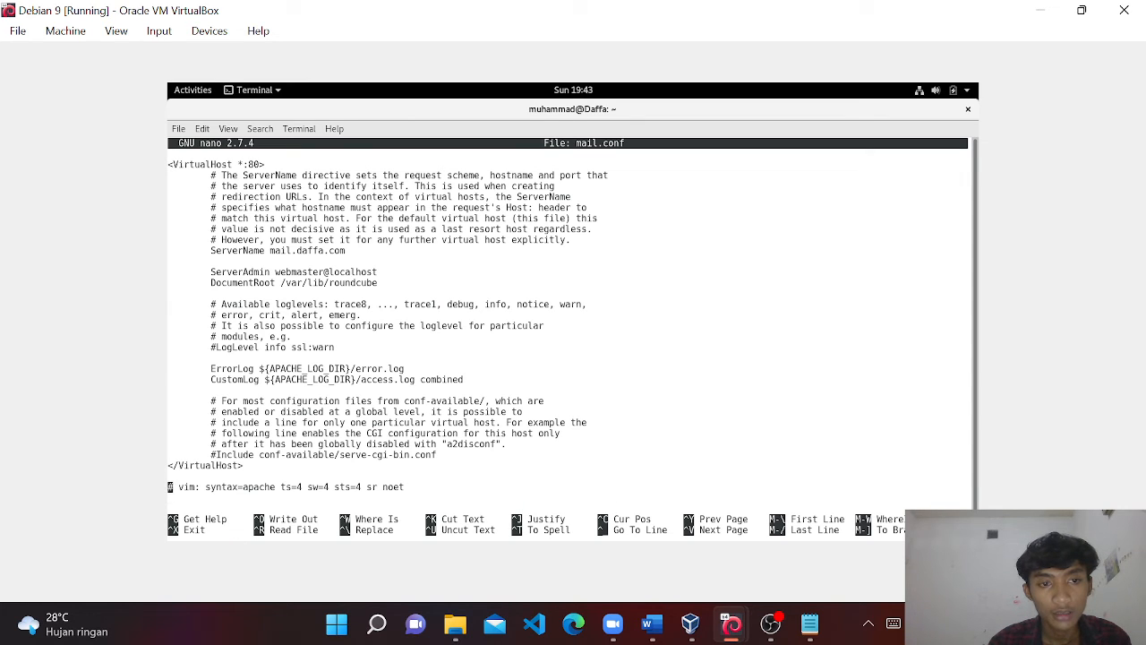
key(Up)
key(Up)
key(Up)
key(Up)
key(Up)
key(Up)
key(Up)
key(Up)
key(Up)
key(Up)
key(Up)
key(Up)
key(Up)
key(Up)
key(Up)
key(Up)
key(Up)
key(Up)
key(Up)
key(Up)
key(Up)
key(Up)
key(Right)
key(Right)
key(Right)
key(Right)
key(Right)
key(Right)
key(Right)
key(Right)
key(Right)
key(Right)
key(Right)
key(Right)
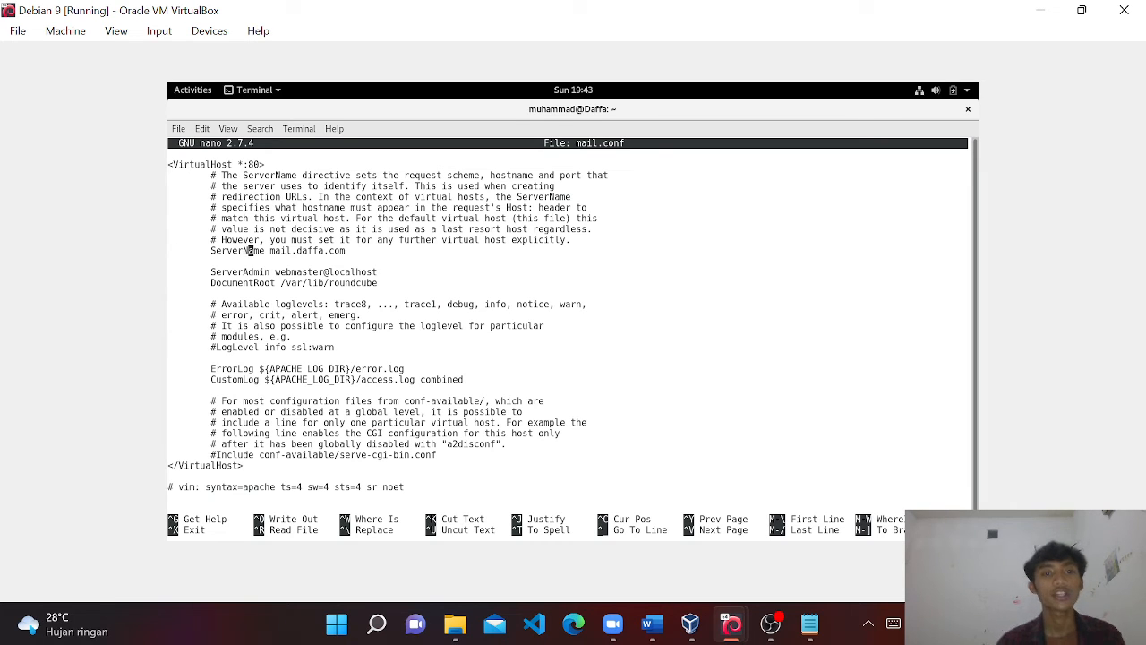
key(Right)
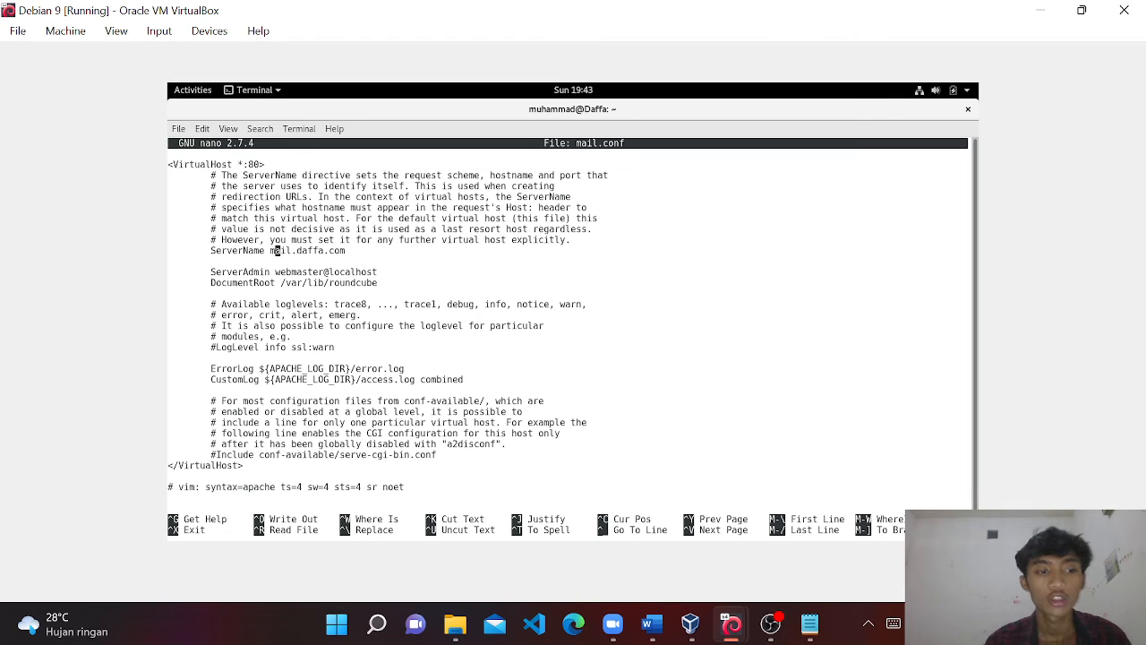
key(Down)
key(Down)
key(Down)
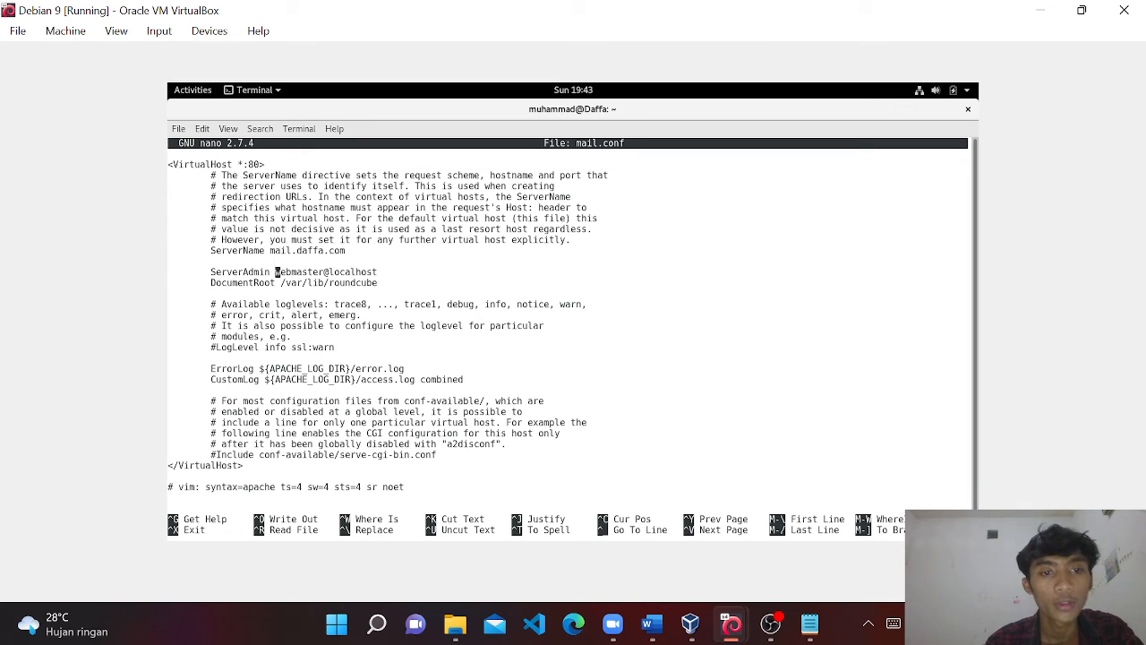
key(Right)
key(Right)
key(Right)
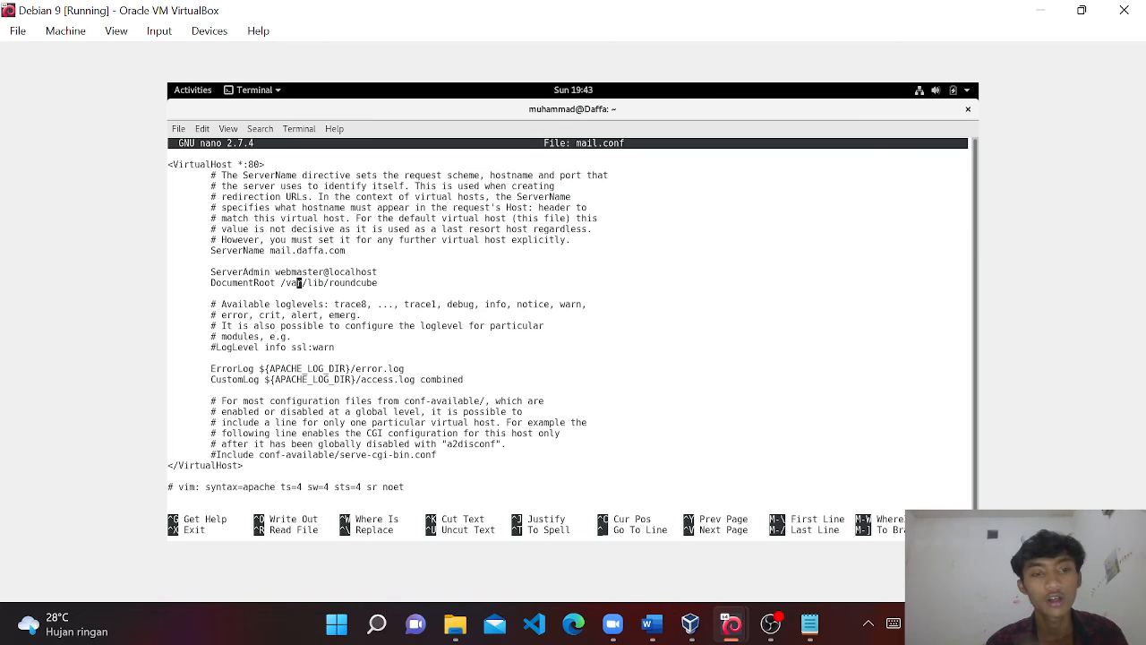
key(ctrl+x)
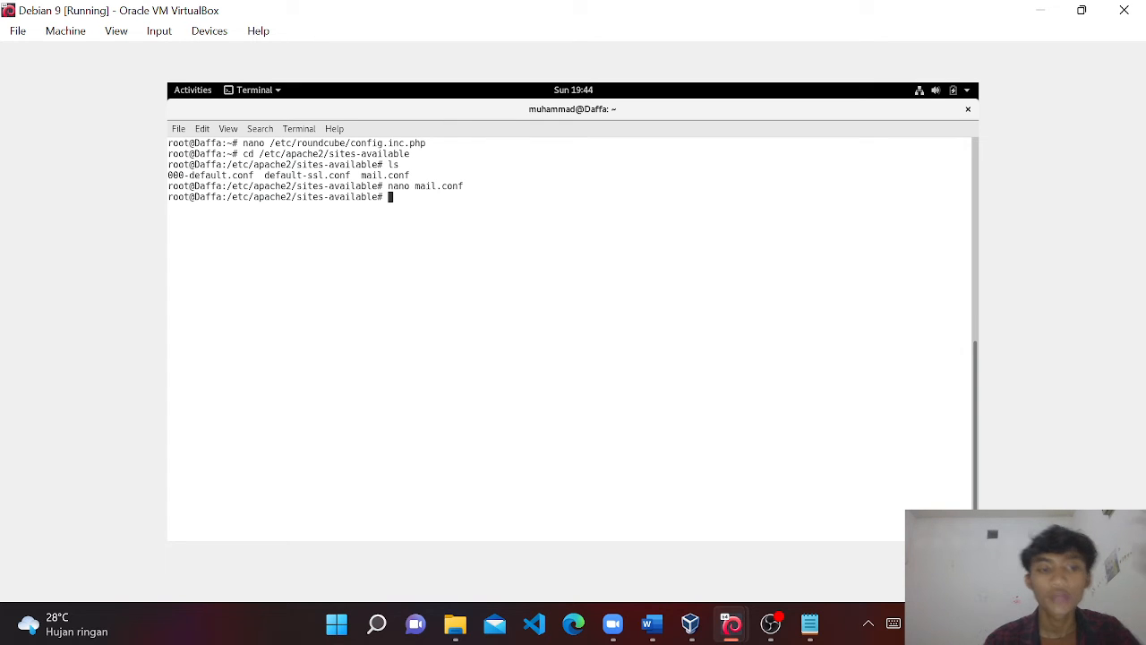
key(alt+Tab)
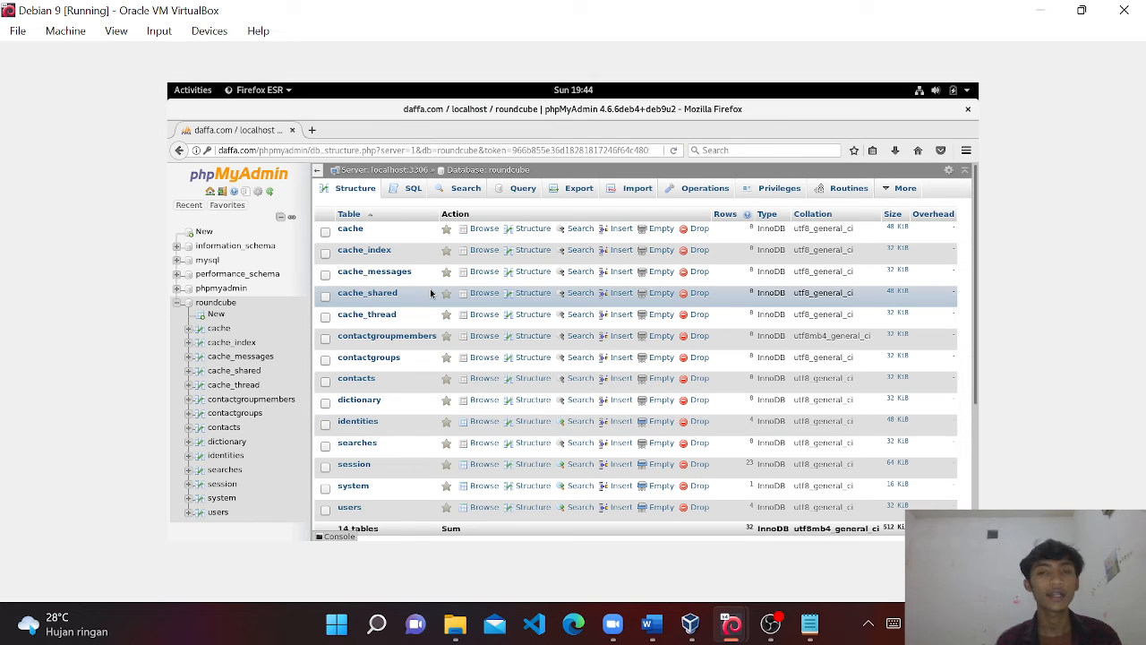
Load the mail.daffa.com webmail login page in a new tab, dismissing the insecure-login warning.
click(314, 131)
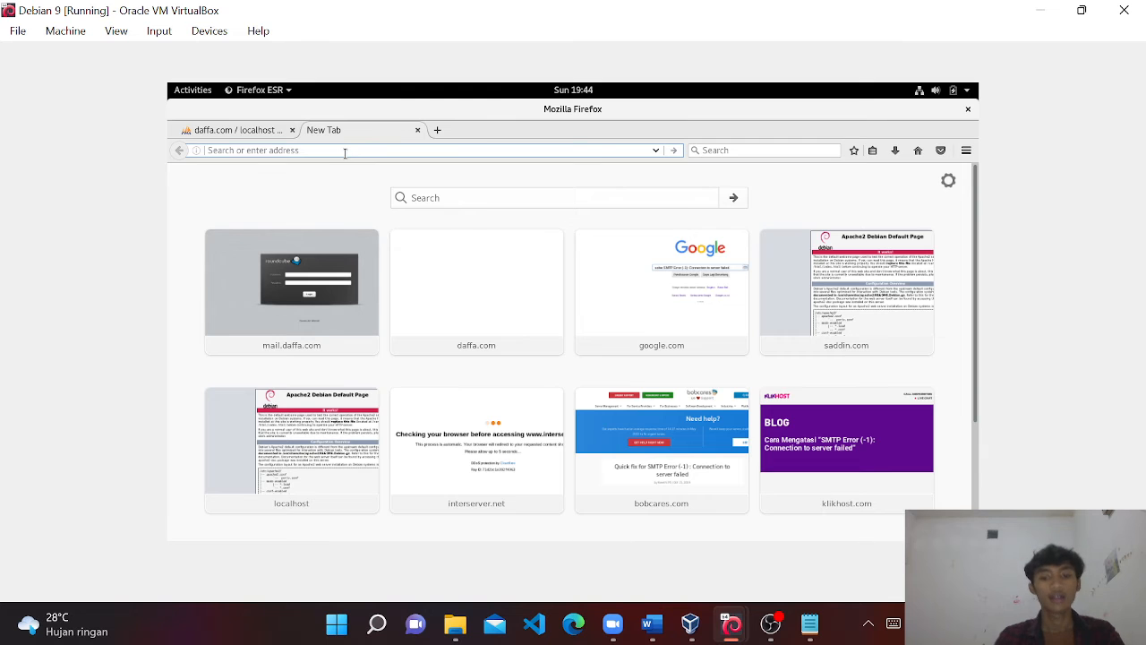
text(mail.daffa.com/)
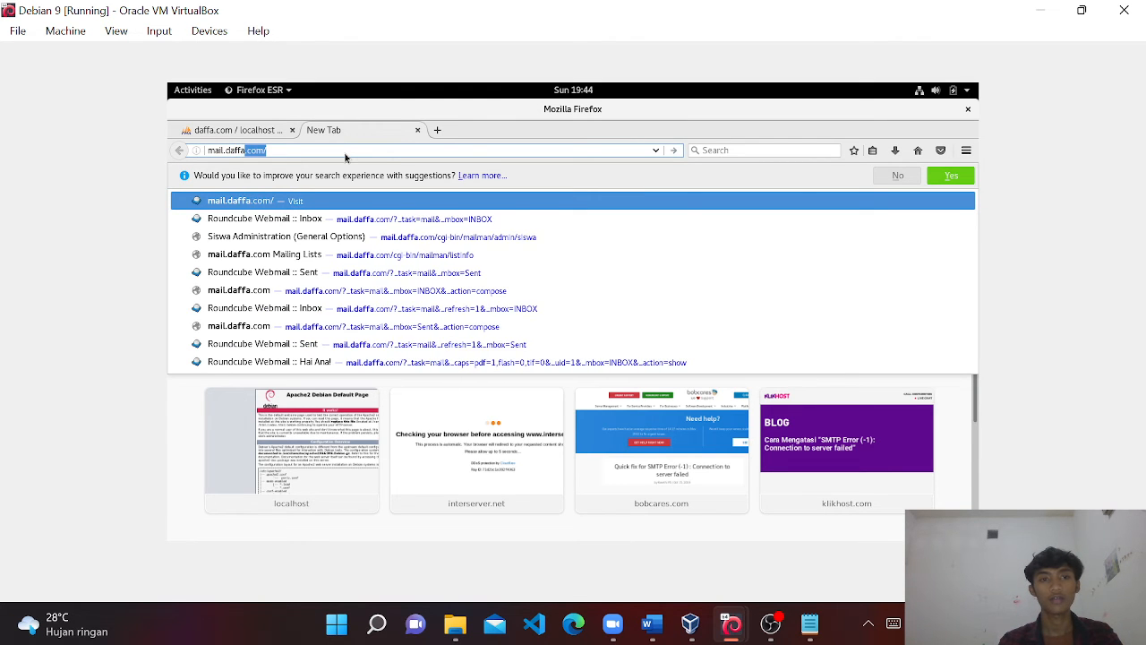
click(345, 152)
key(Return)
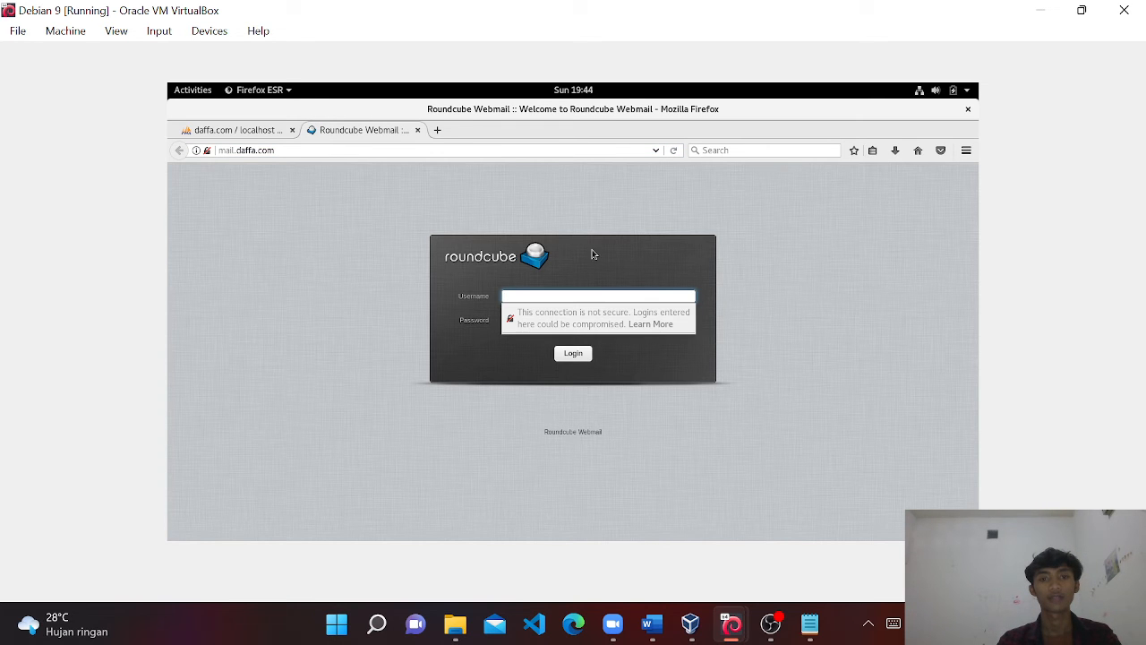
click(791, 303)
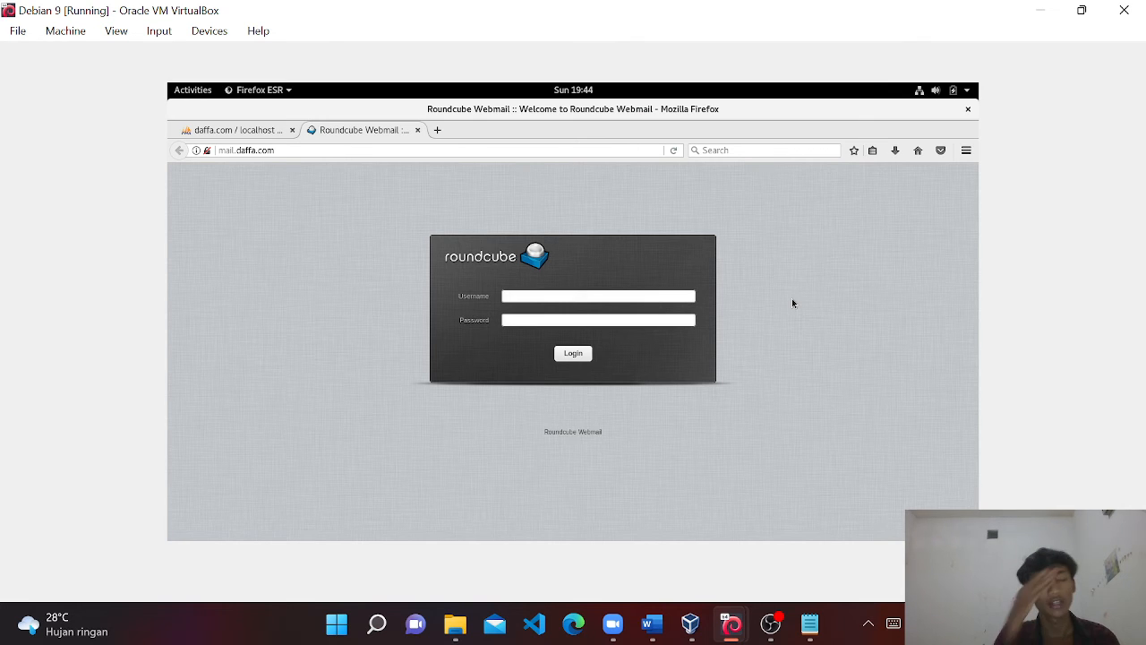
Log in to Roundcube with the sender account's username and password, declining to save the login.
click(671, 300)
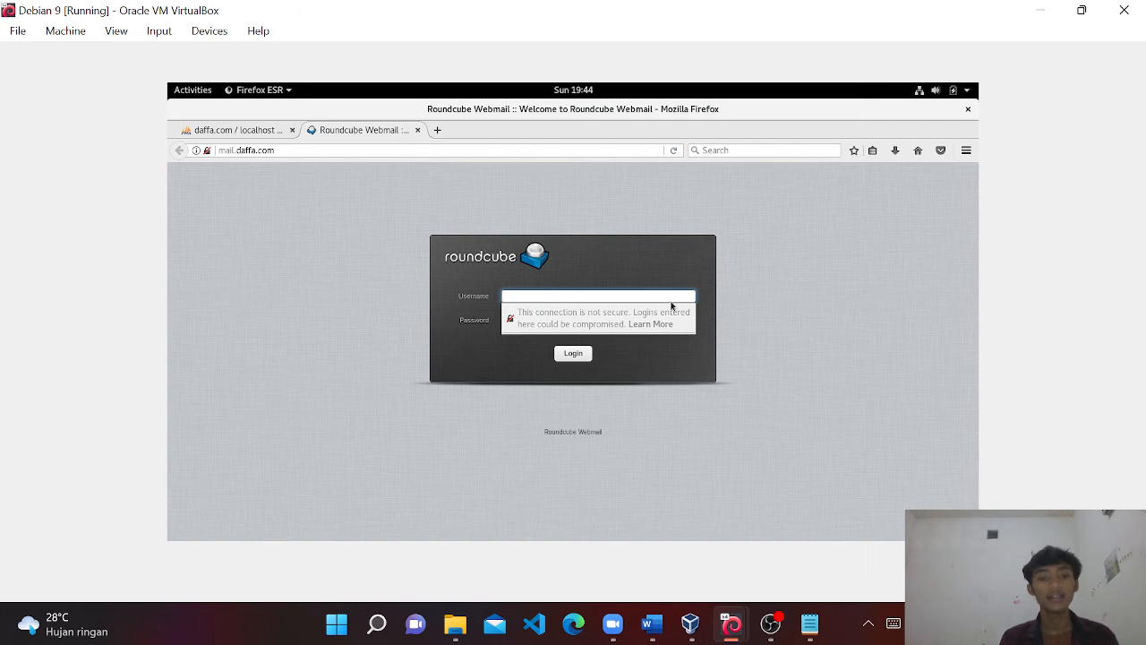
text(a)
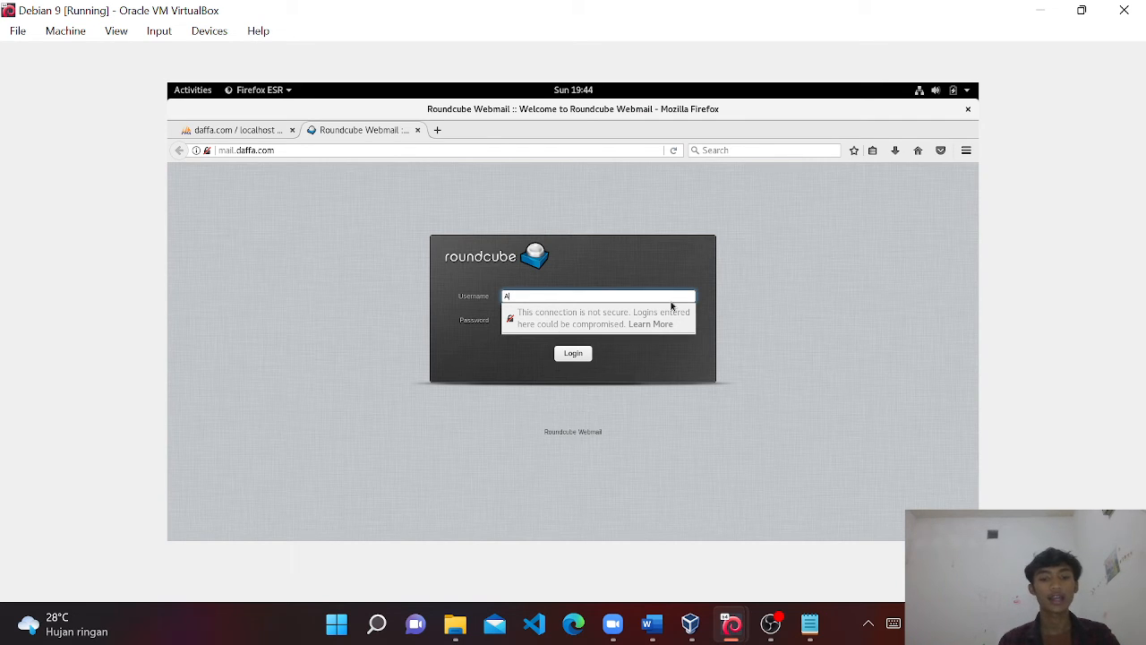
text(gus)
key(Tab)
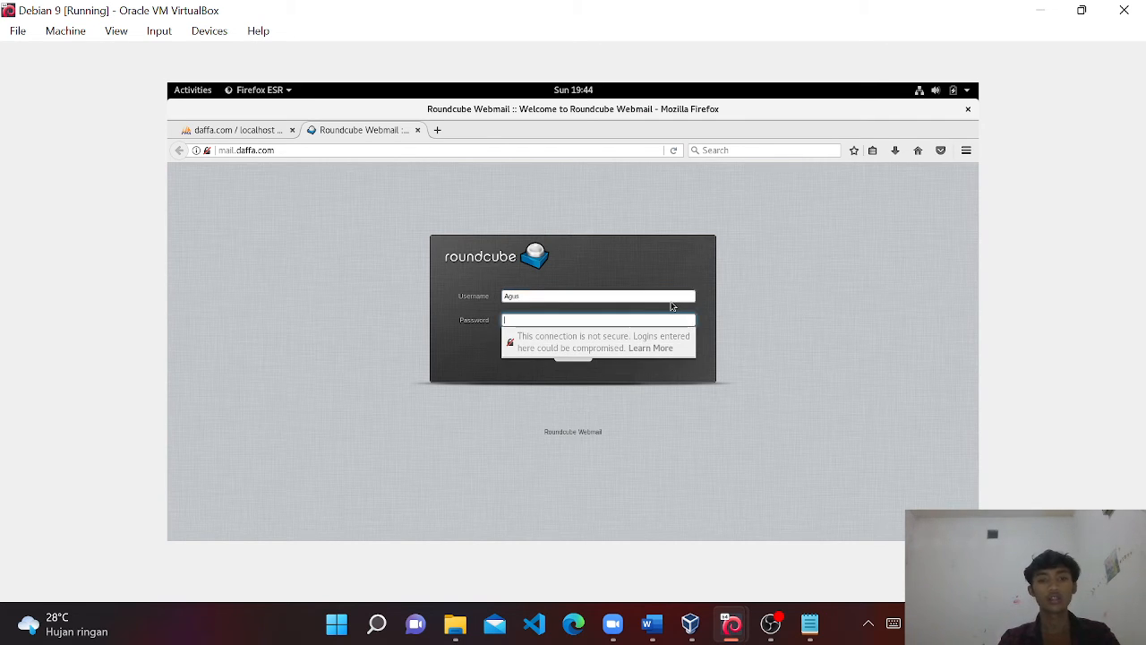
text(a)
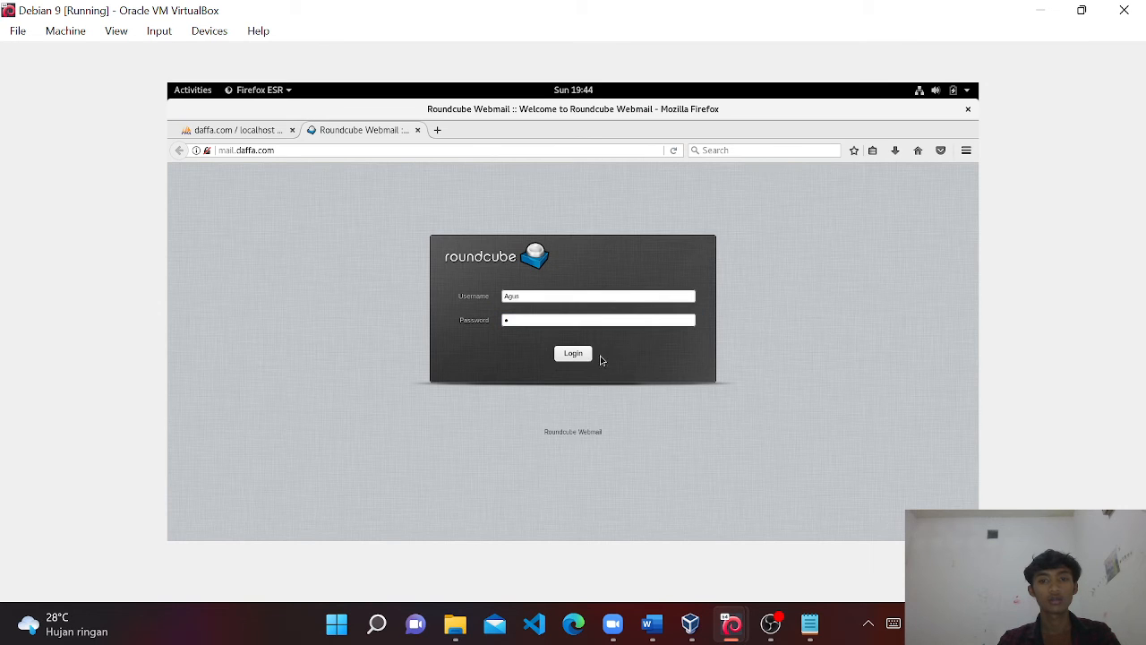
click(574, 358)
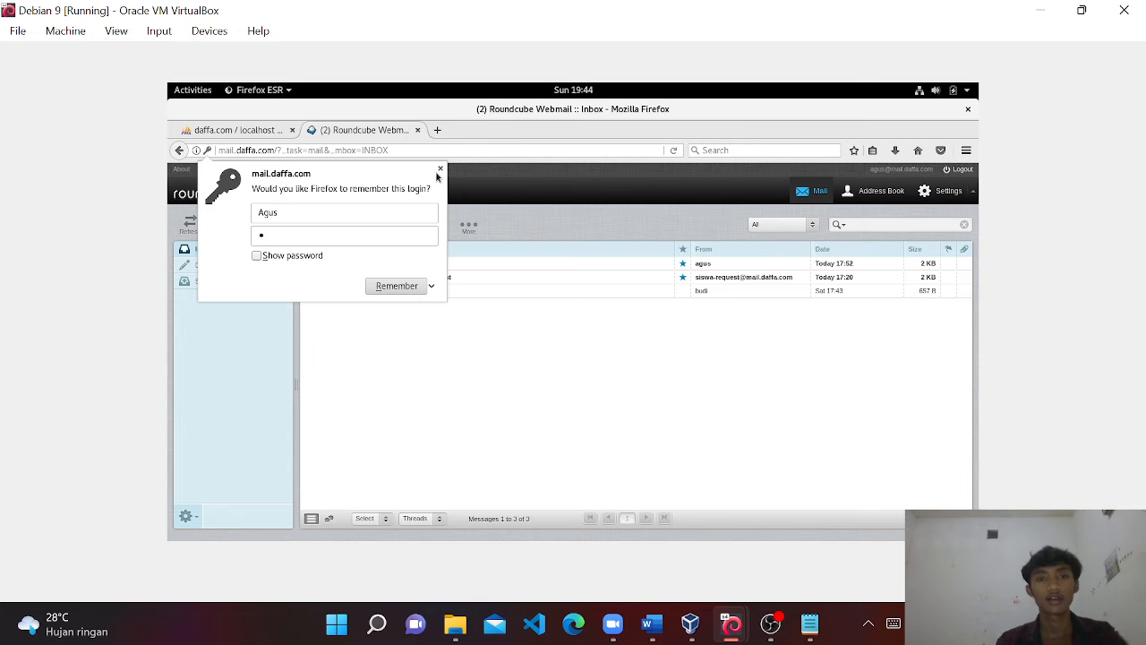
click(440, 169)
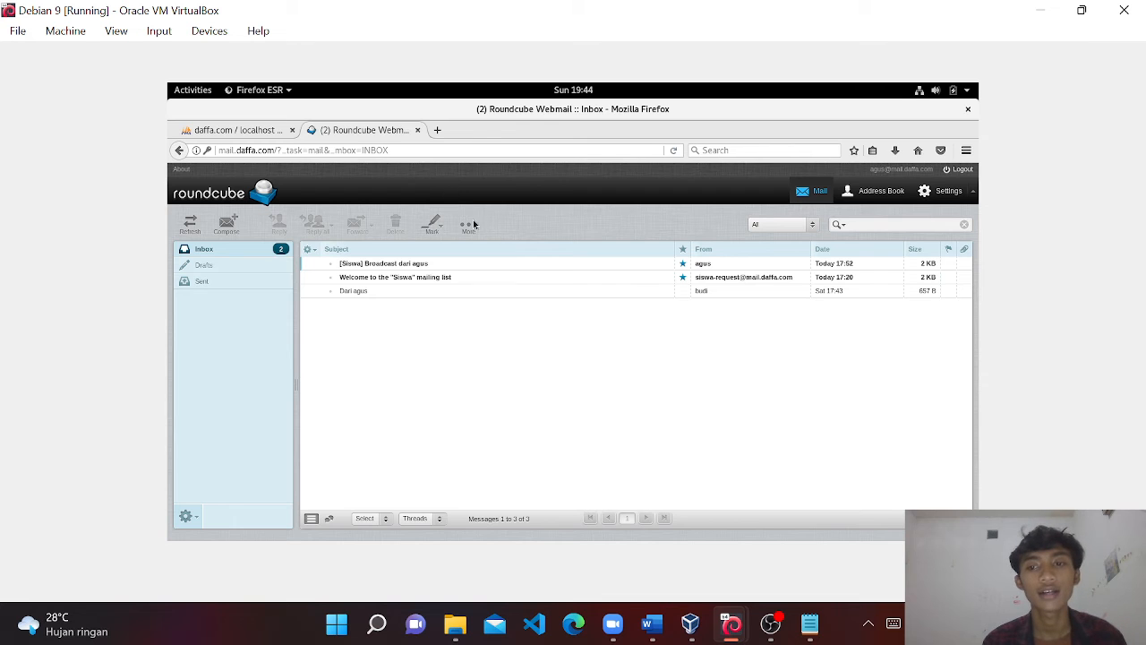
key(alt+Tab)
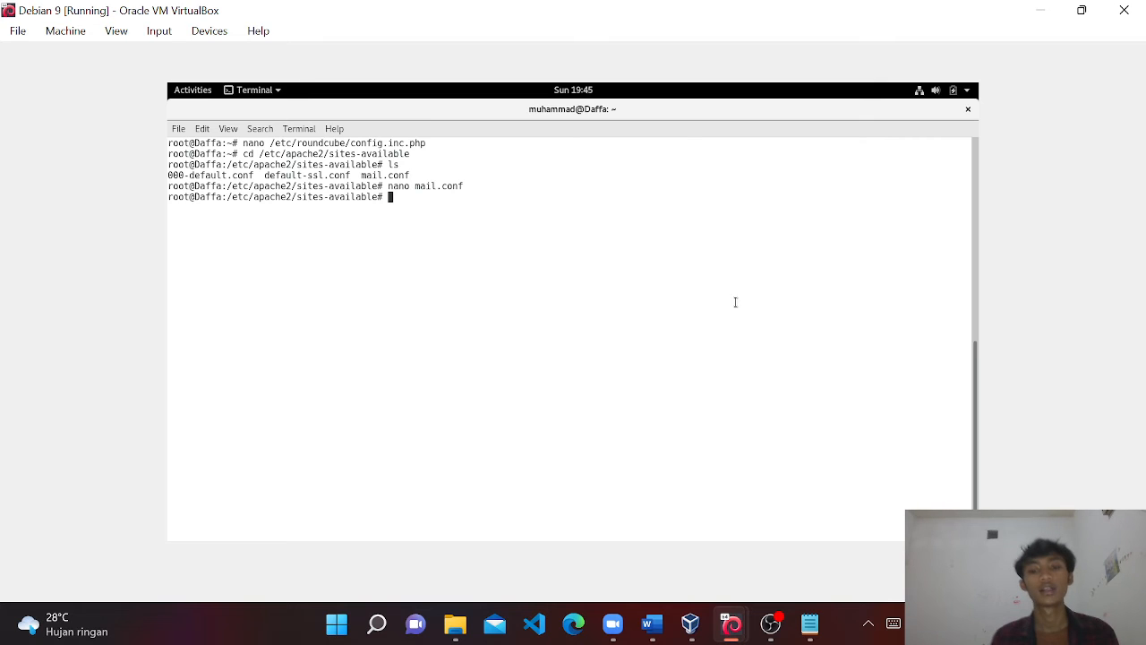
key(alt+Tab)
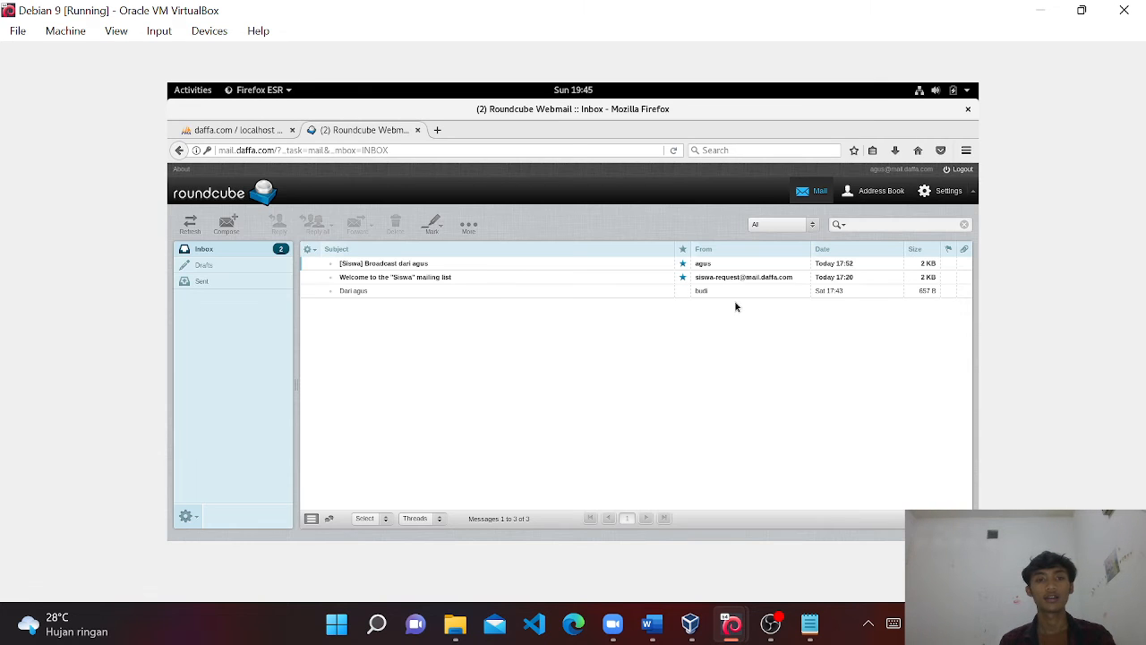
Compose and send a short greeting to the recipient's mail.daffa.com address with a brief subject line.
click(233, 228)
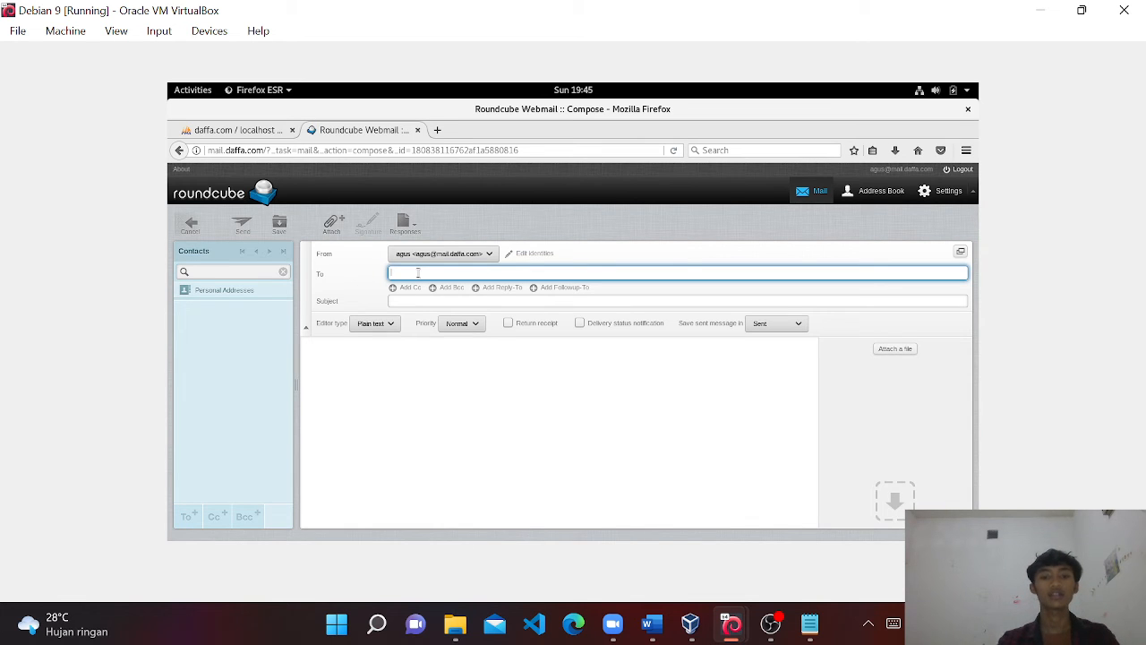
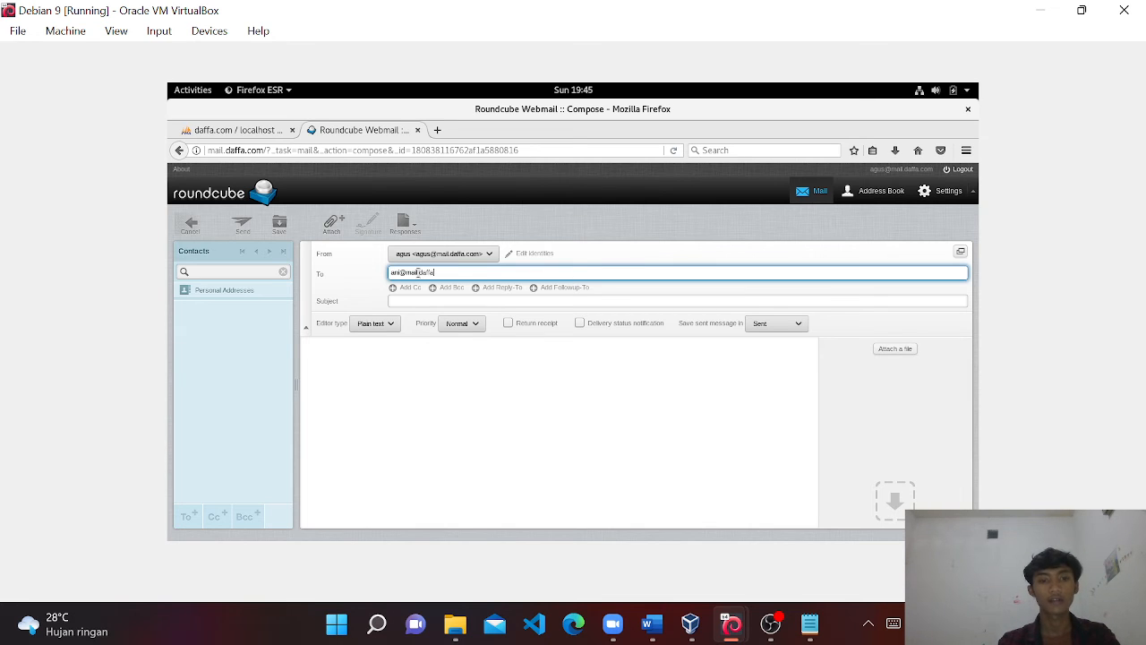
key(Tab)
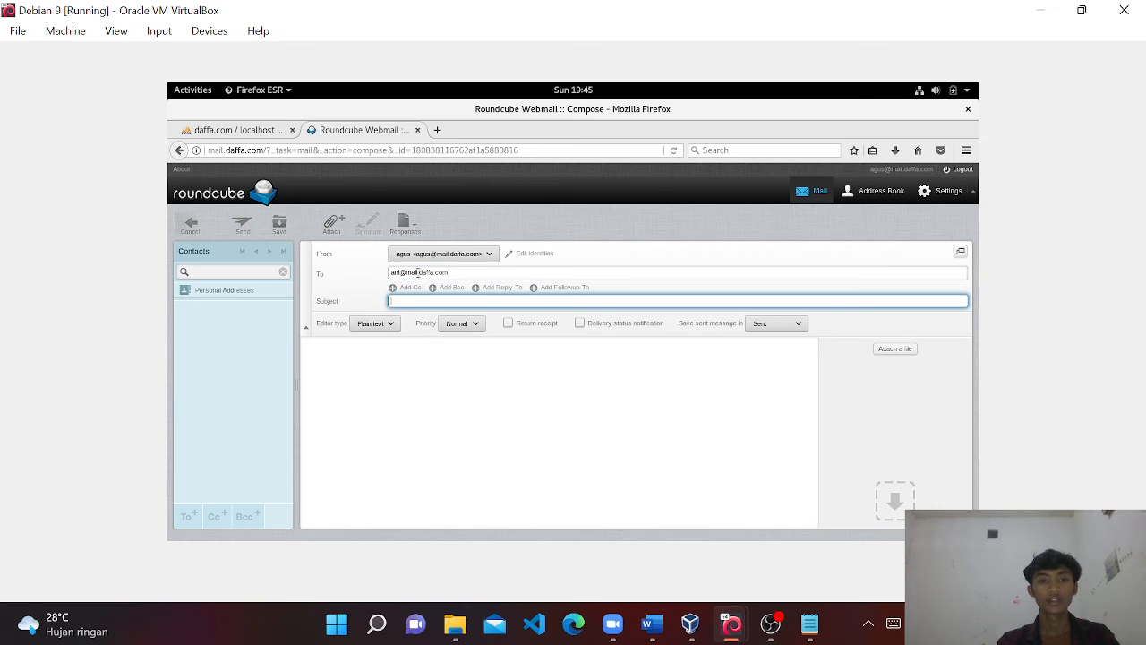
text(Ini pesan da)
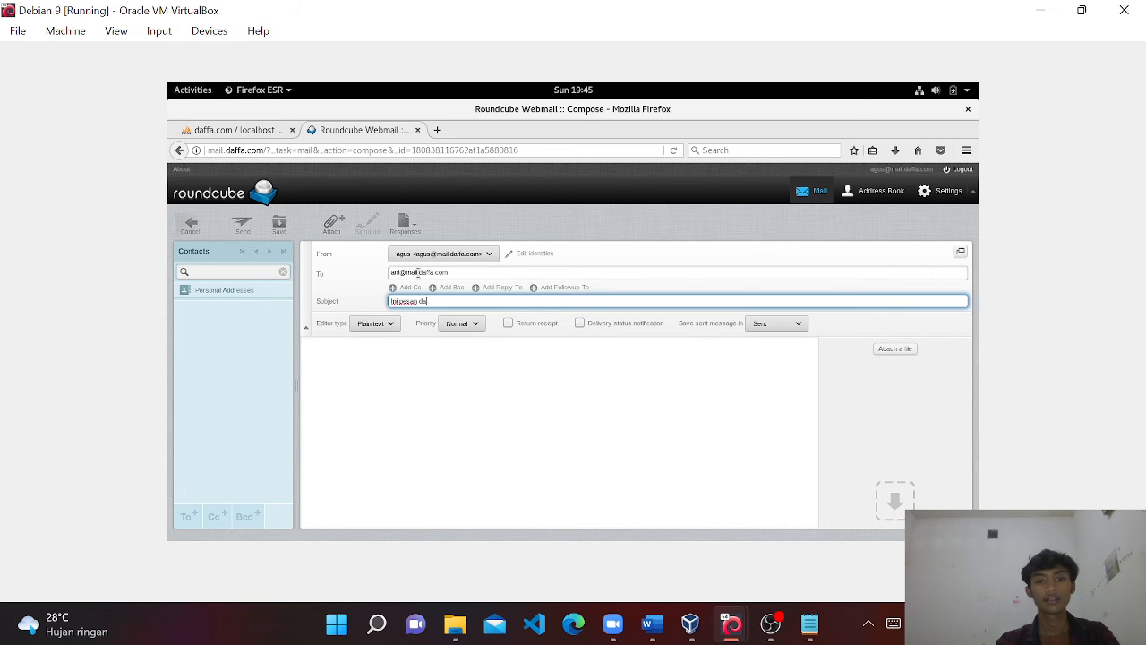
text(ri agus)
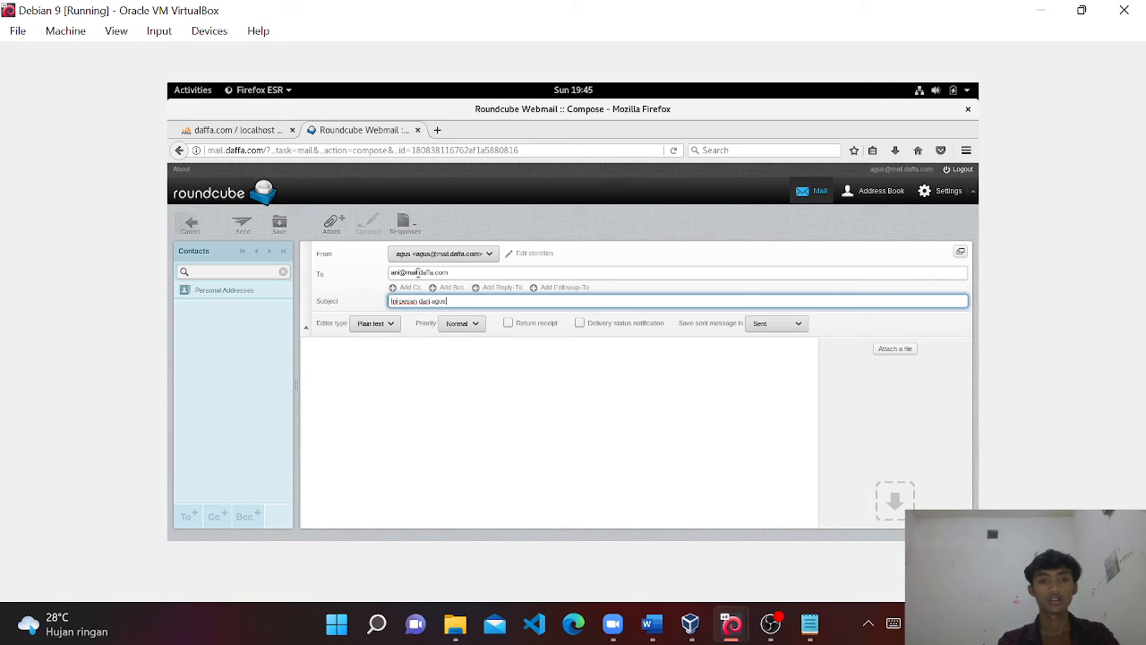
key(Tab)
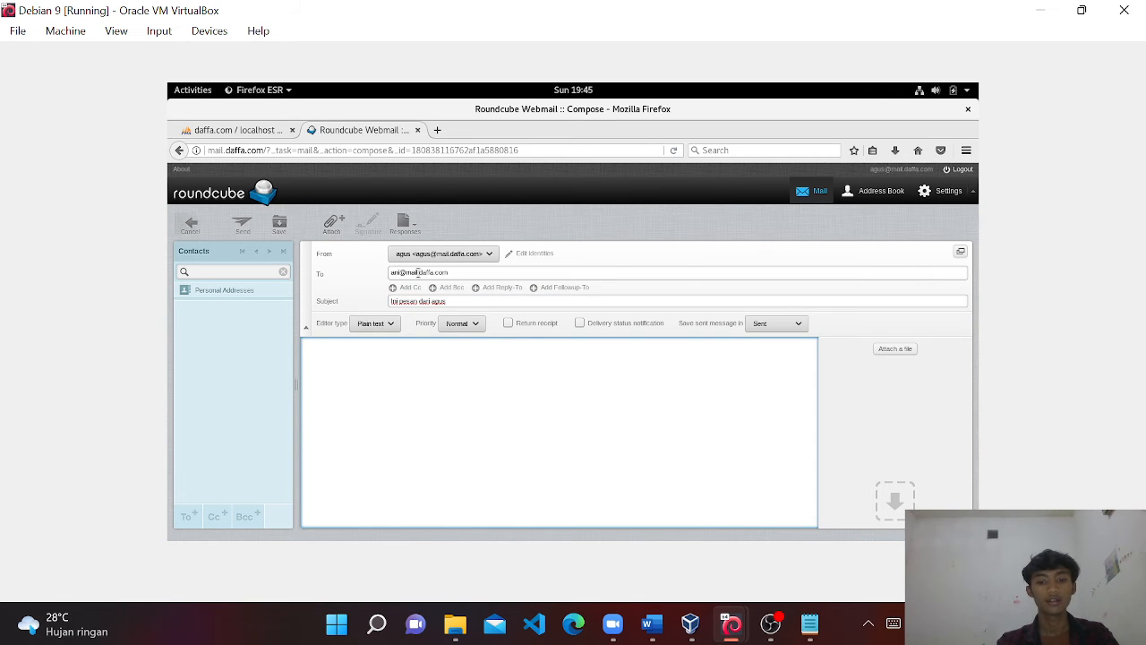
text(Hai Ani!)
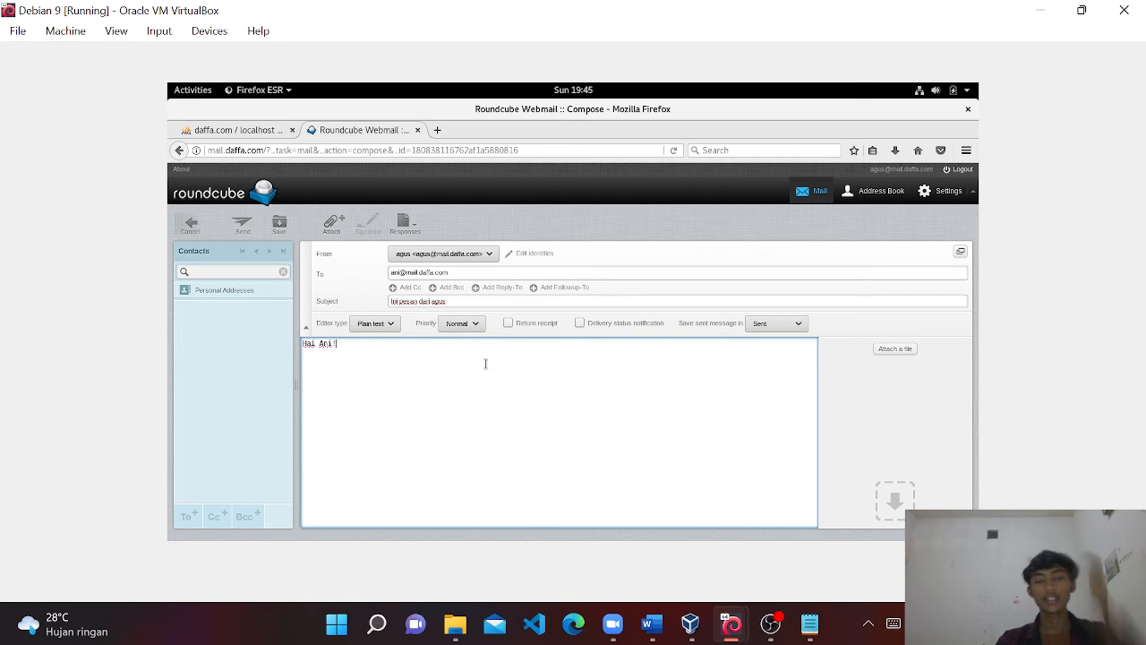
click(251, 231)
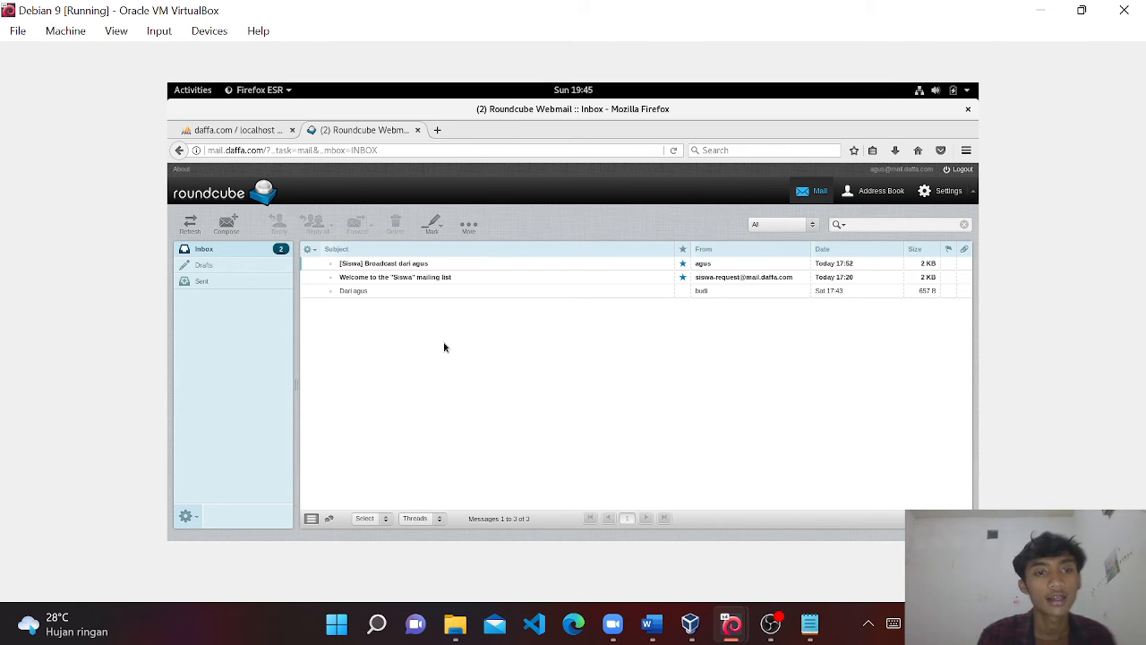
Log out, then sign in with the recipient account's username and password, dismissing the save-login prompt.
click(959, 175)
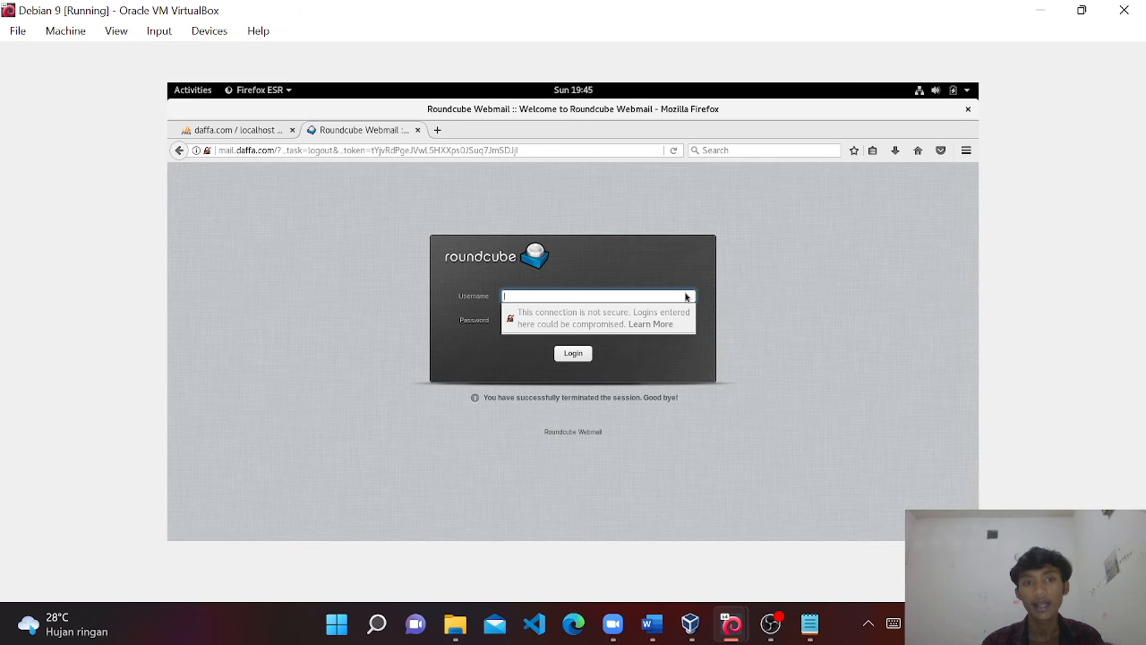
text(ani)
key(Tab)
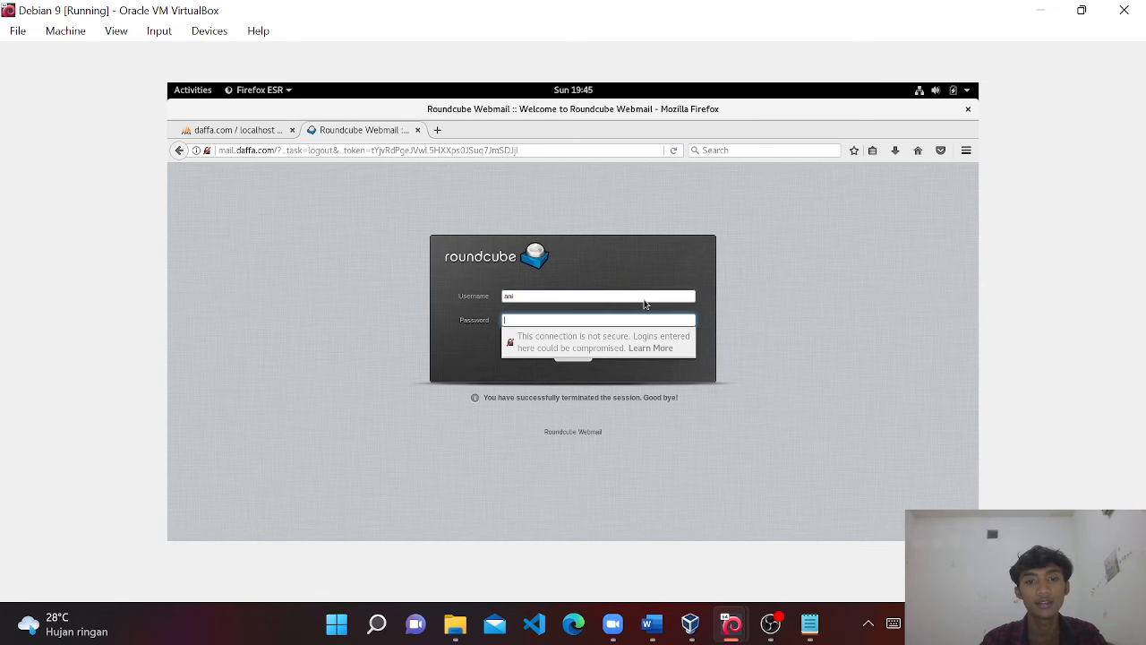
text(a)
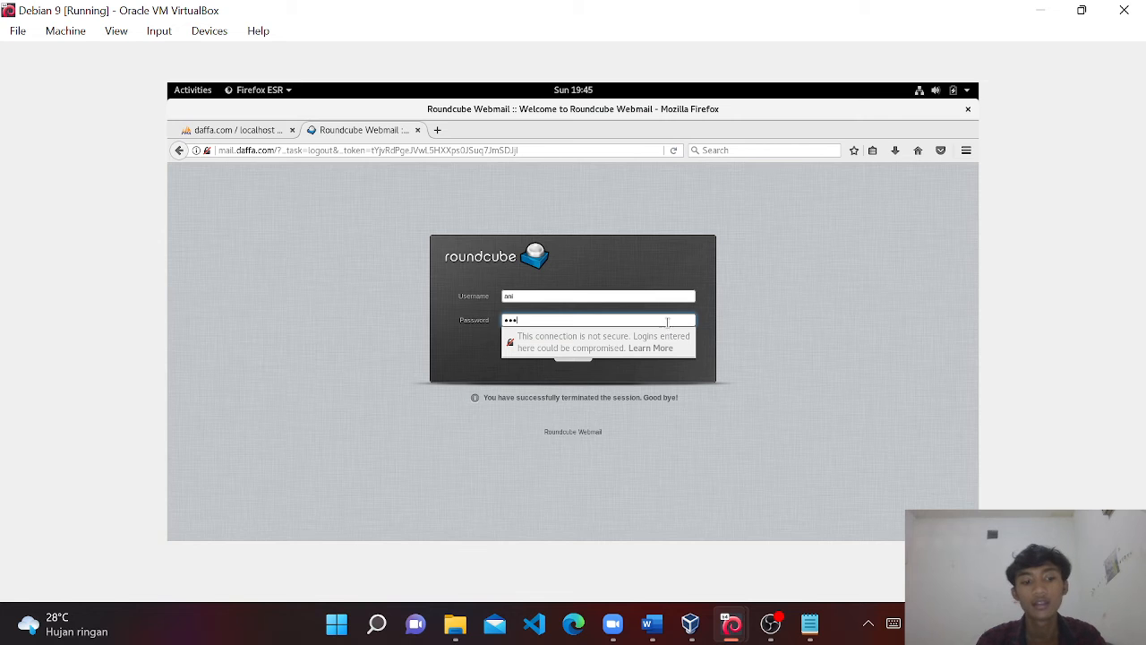
key(Tab)
key(Return)
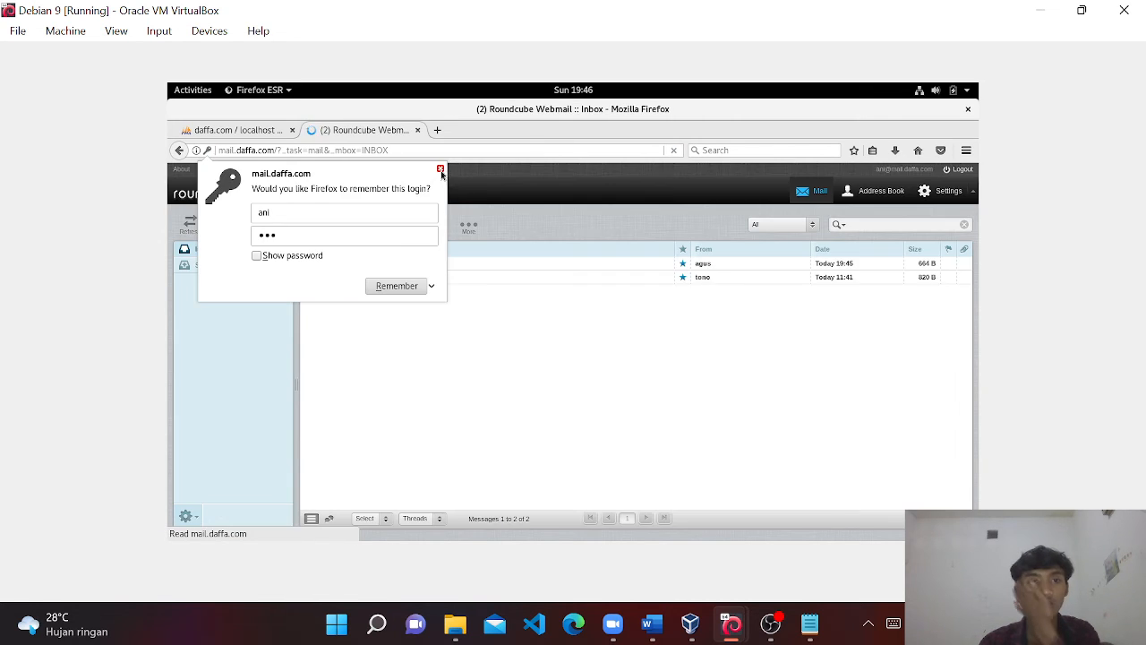
click(441, 170)
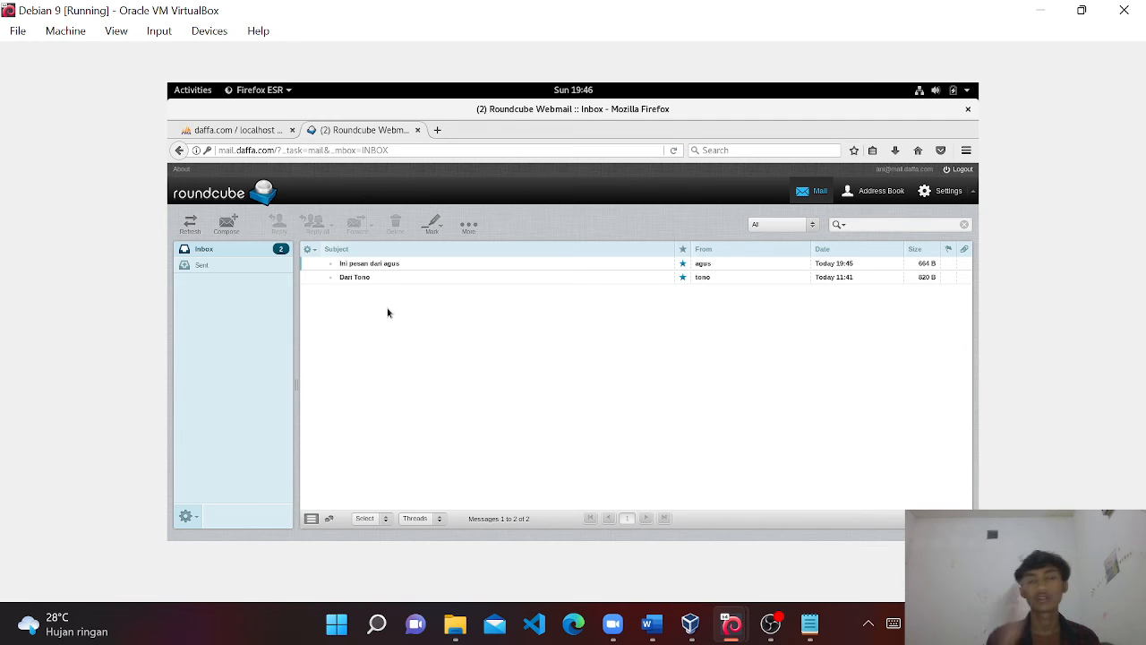
Open the received greeting in full, view the Sent folder, then bring up the Notepad setup notes.
click(386, 267)
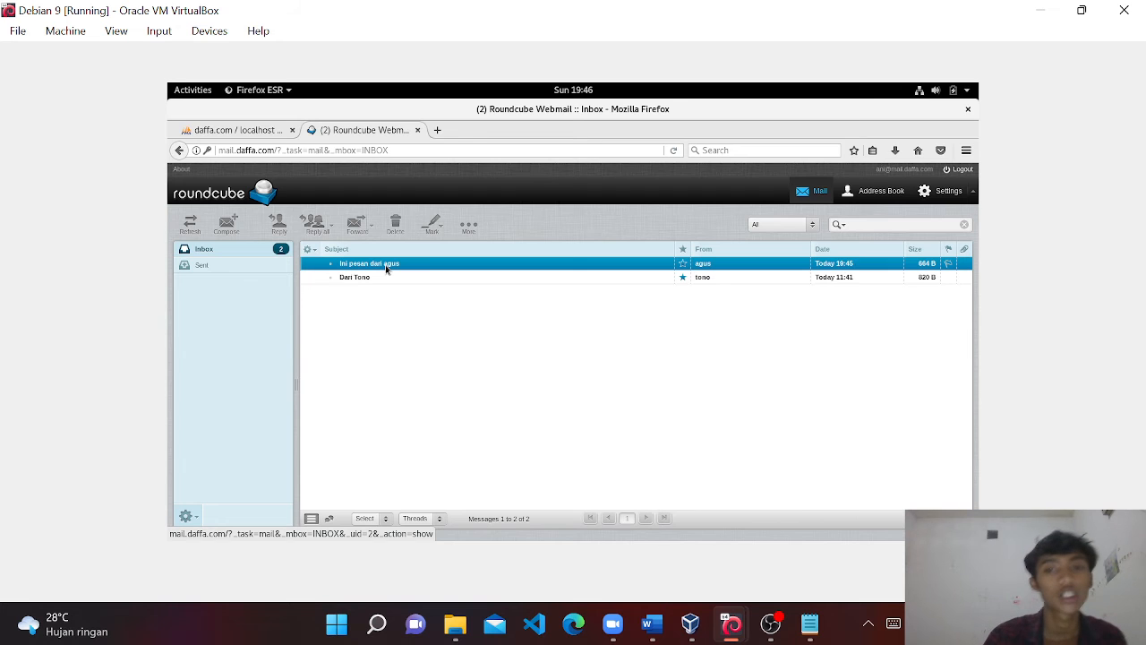
double_click(386, 265)
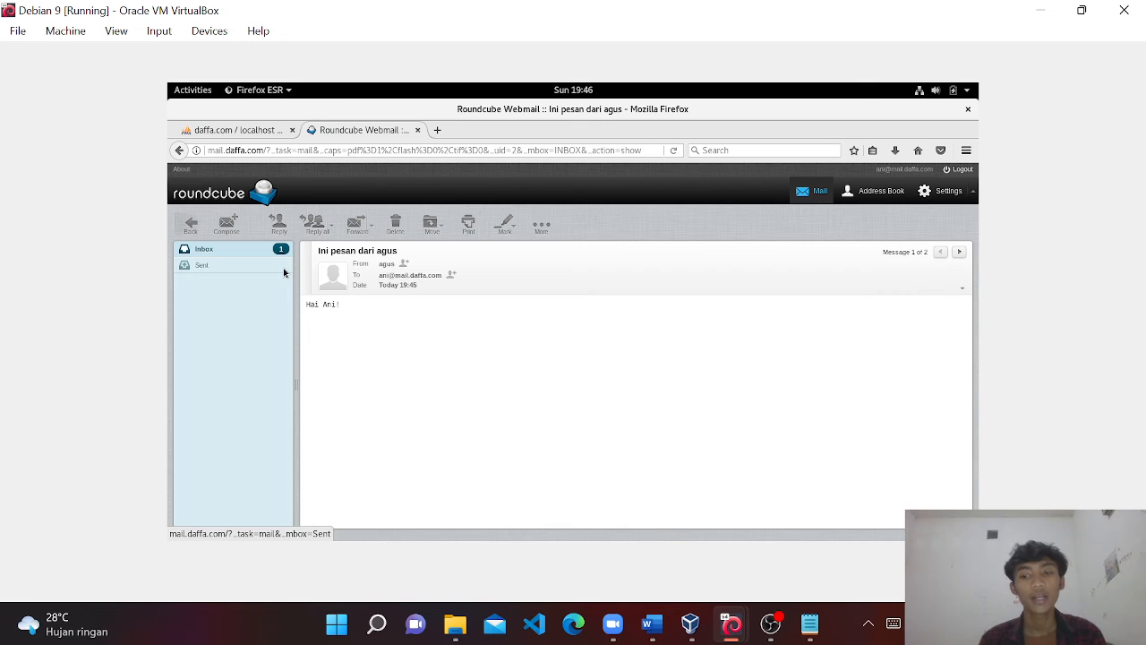
click(232, 266)
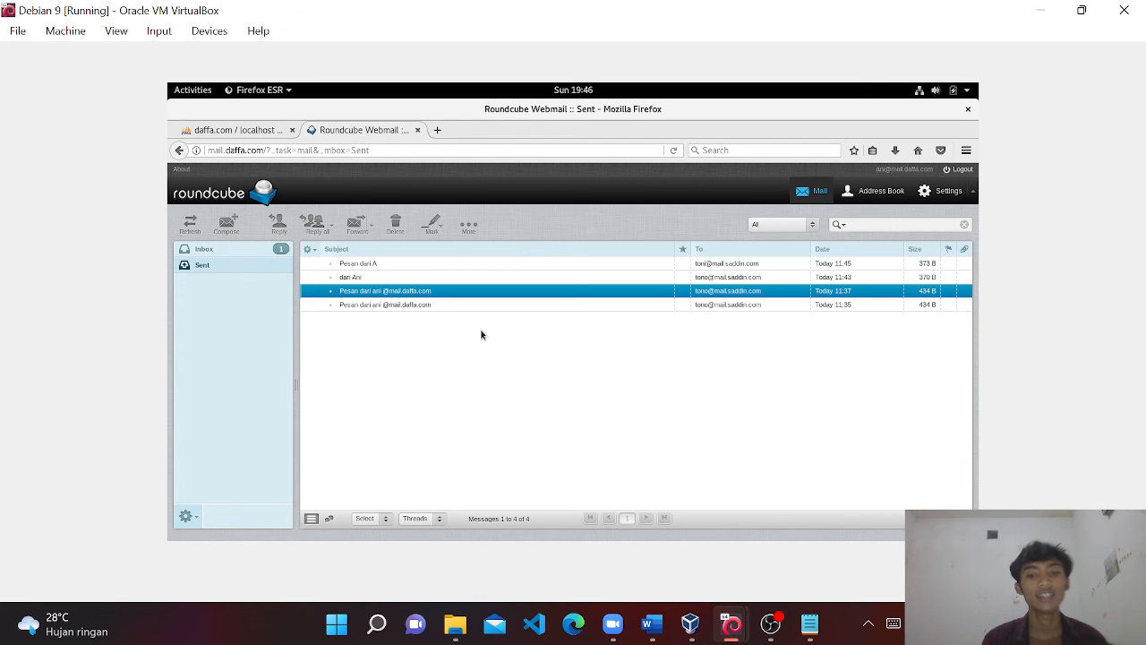
click(810, 625)
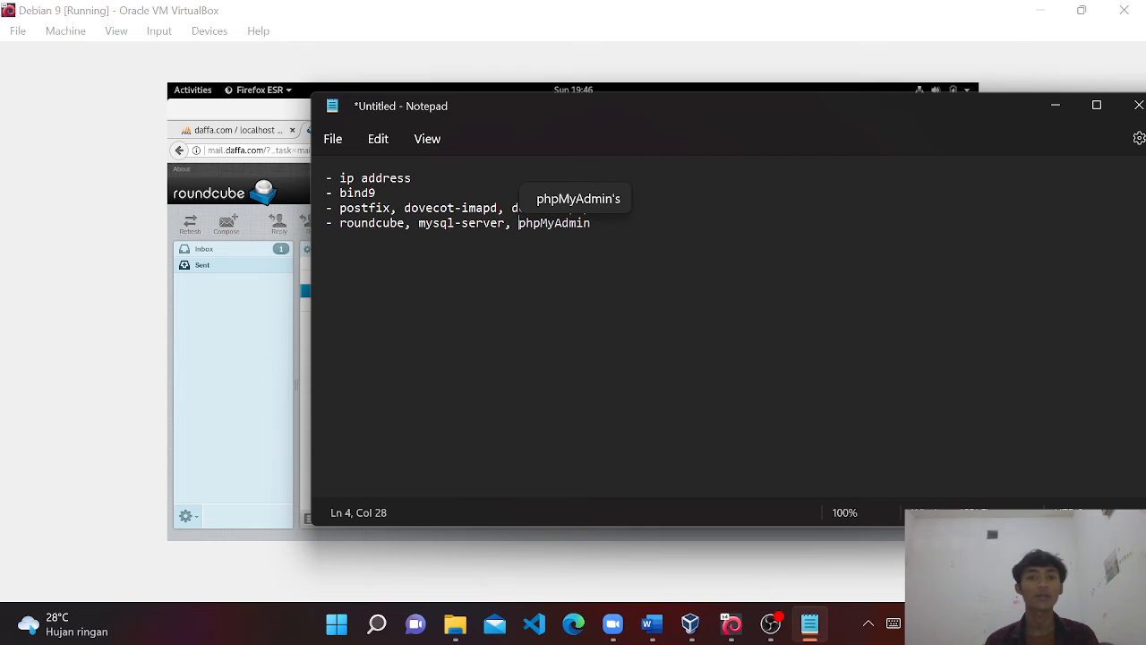
Dismiss the word suggestion in the Notepad checklist and minimize the notes window.
click(605, 208)
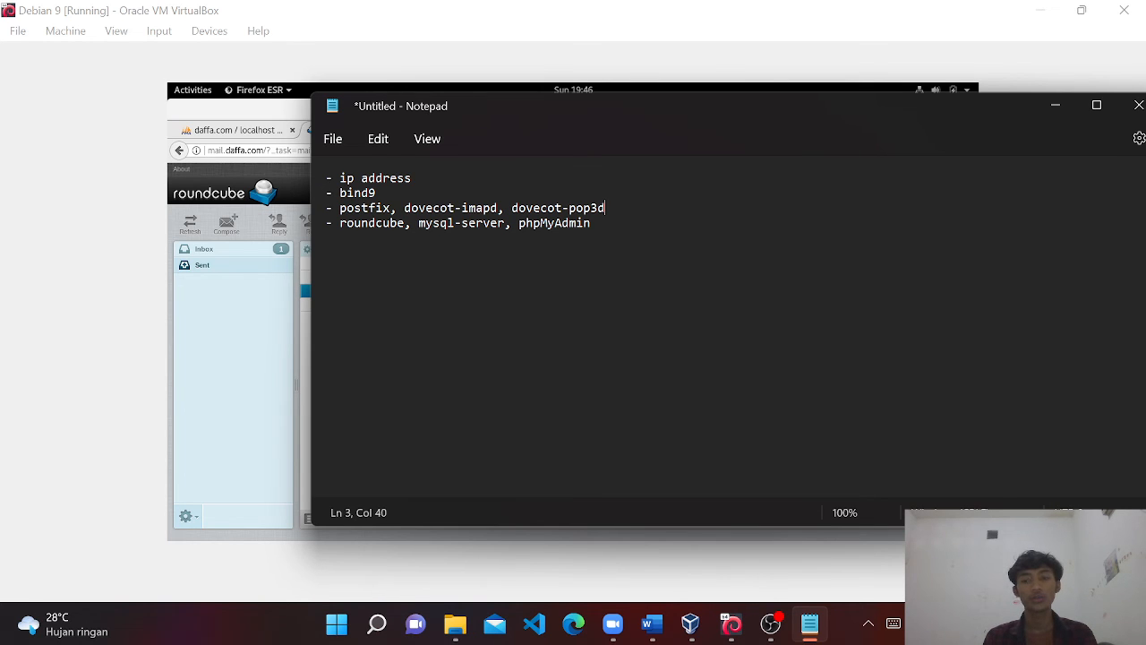
click(1072, 112)
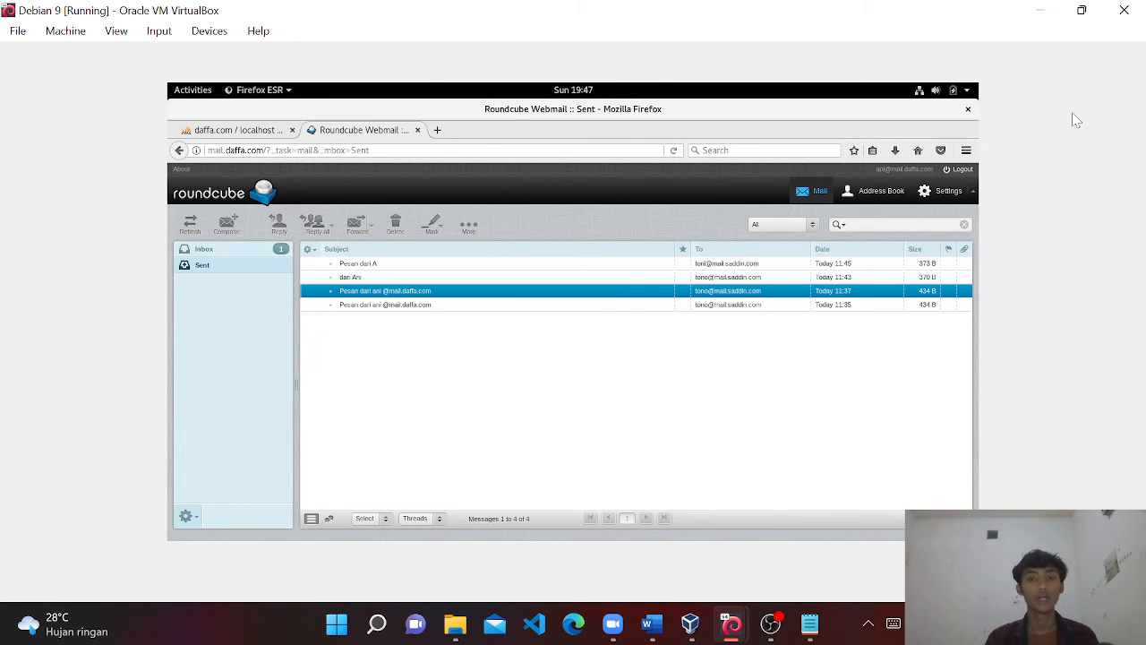
Switch to the Debian 9 - Server 2 VM, maximize it, and unlock the desktop with its password.
mouse_move(727, 634)
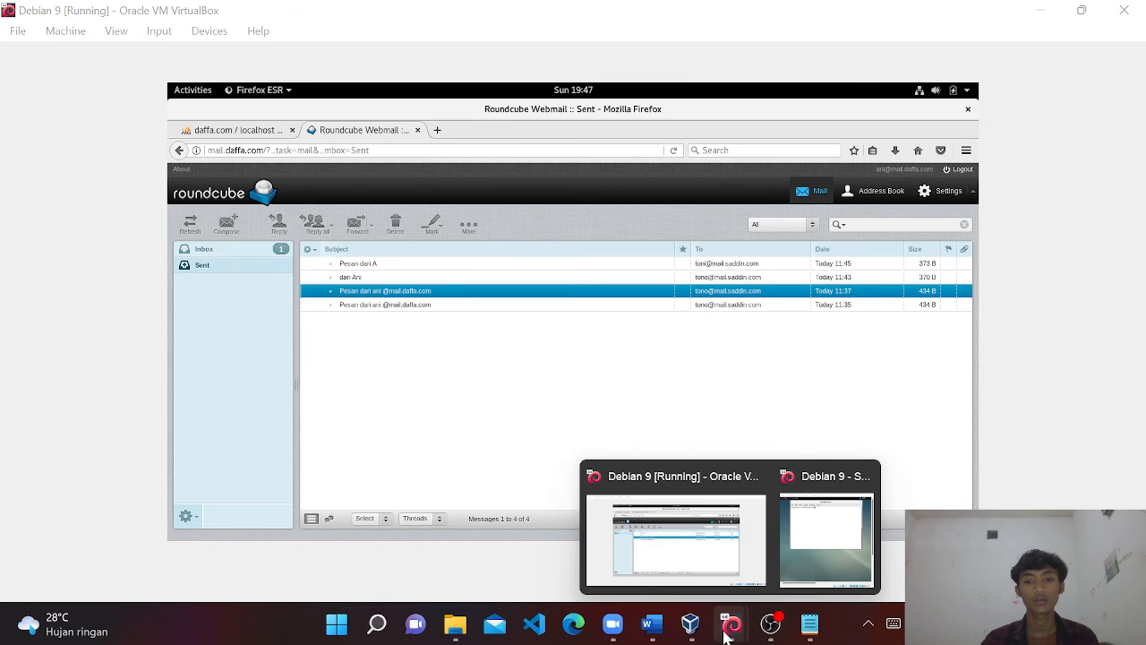
click(832, 535)
click(1082, 11)
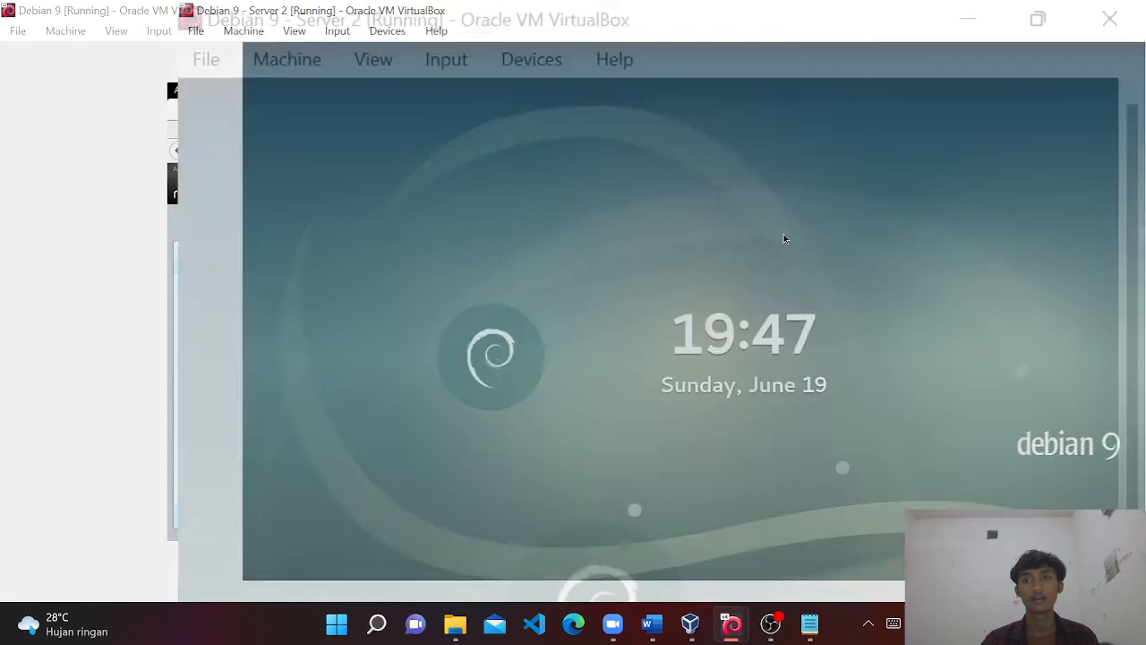
click(698, 265)
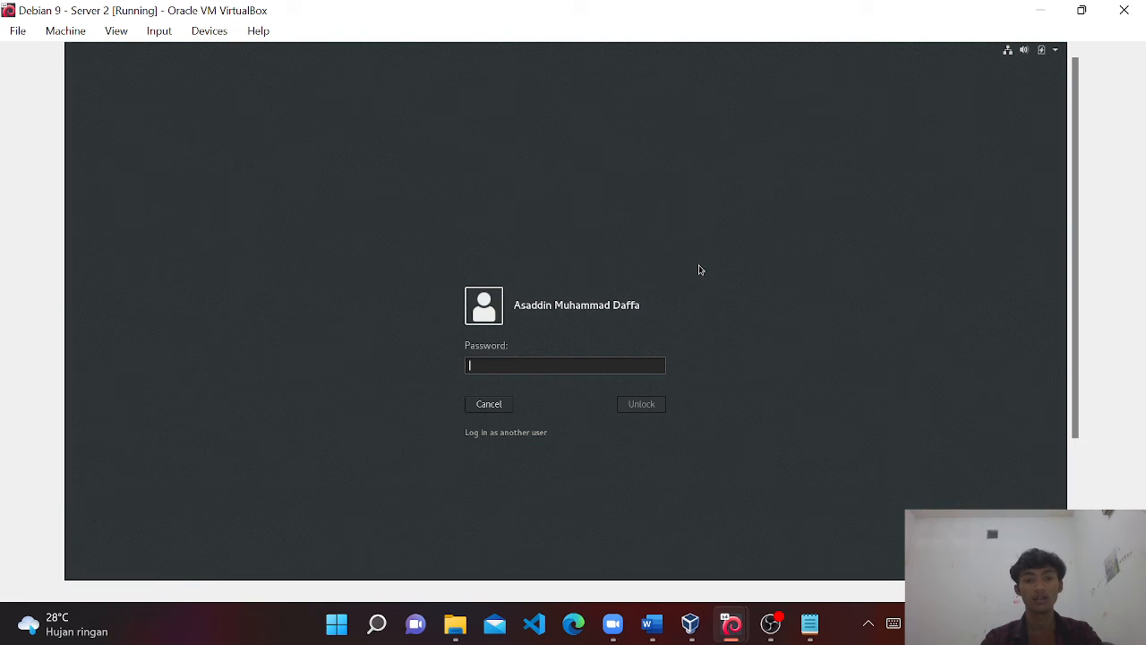
text(123)
key(Return)
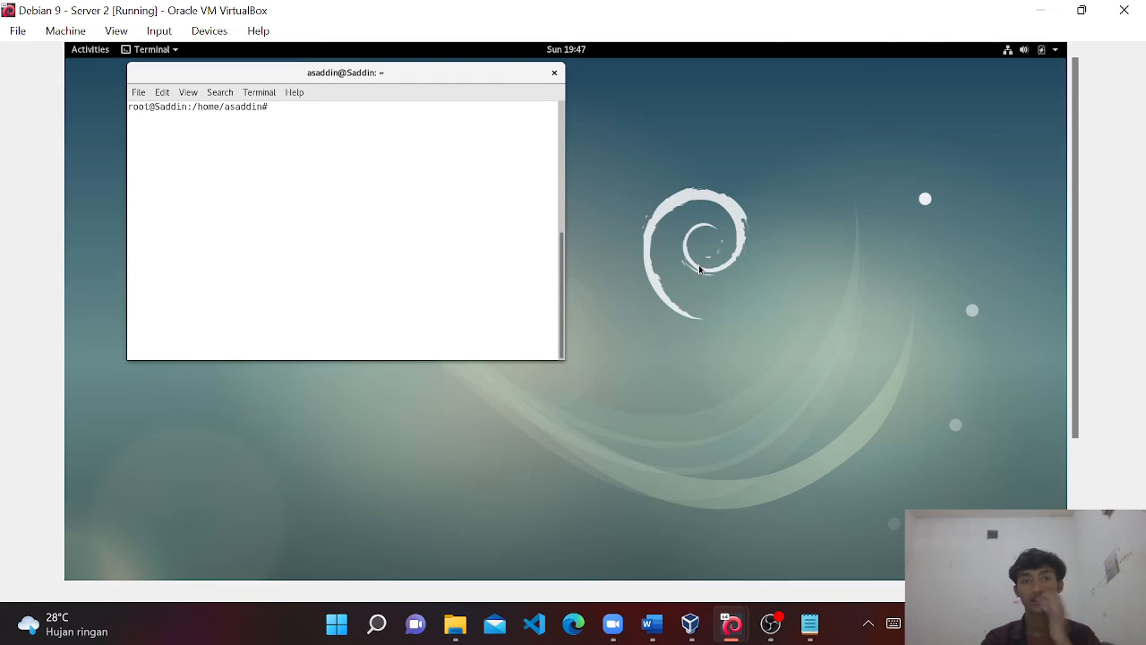
Reposition the root terminal toward the centre-right and enlarge it.
double_click(502, 82)
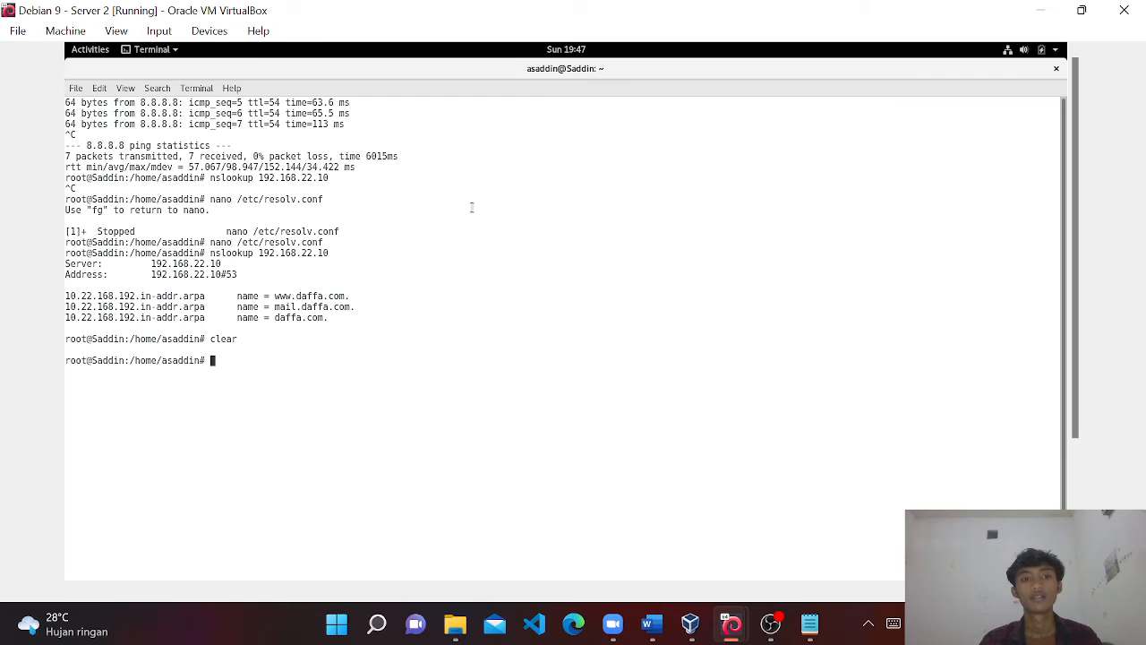
double_click(582, 68)
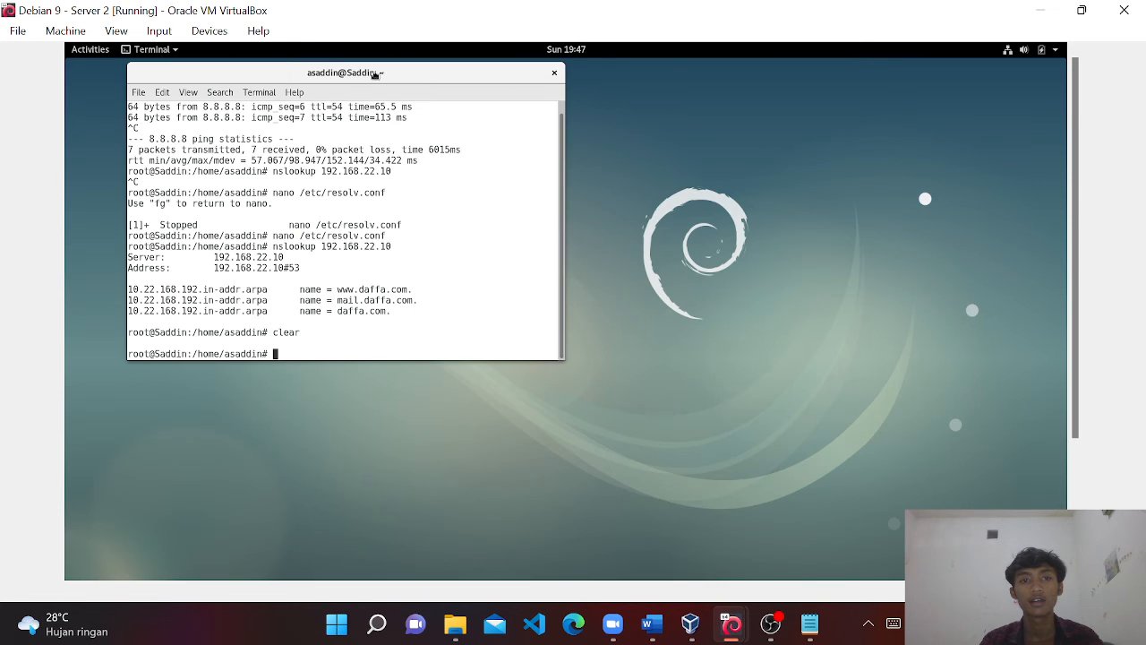
drag(374, 76, 618, 165)
drag(819, 145, 906, 76)
drag(370, 452, 252, 560)
Clear the terminal screen after a mistyped clear command.
text(c;e)
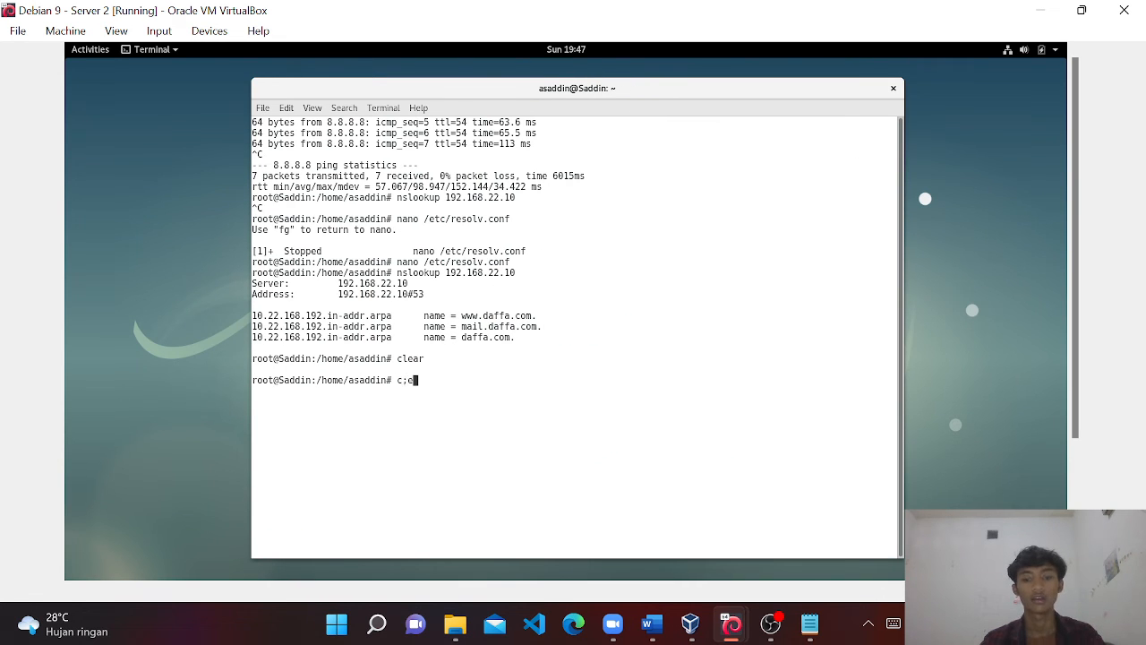
text(a)
key(Return)
text(clear)
key(Return)
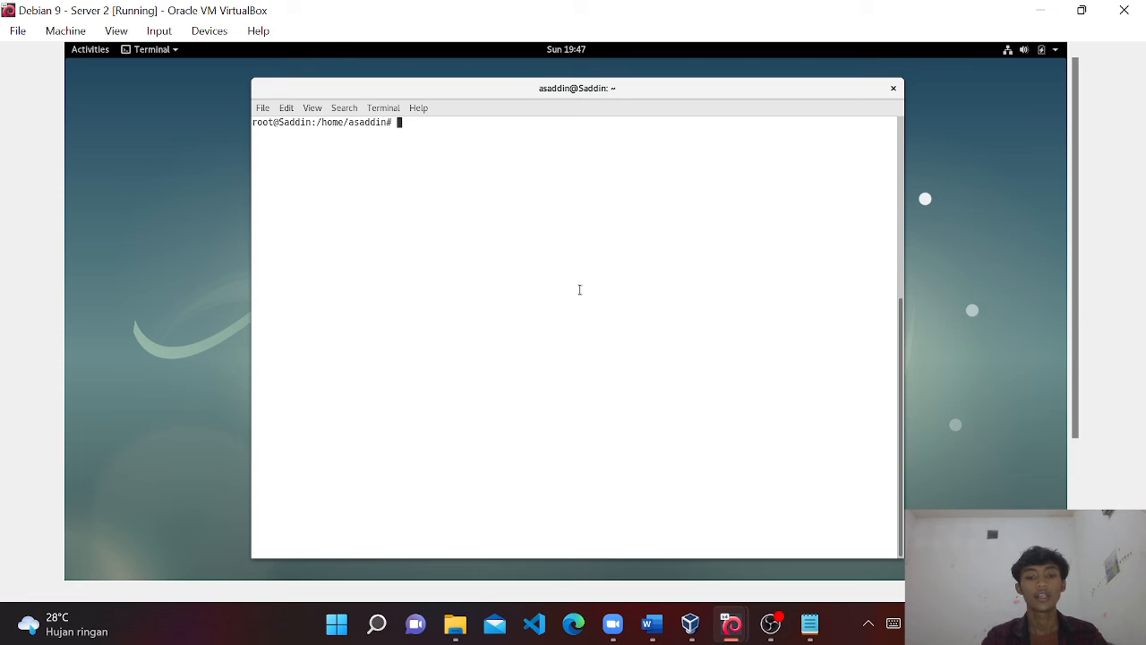
Ping 8.8.8.8 to test connectivity, stop the ping, and clear the terminal again.
text(ping)
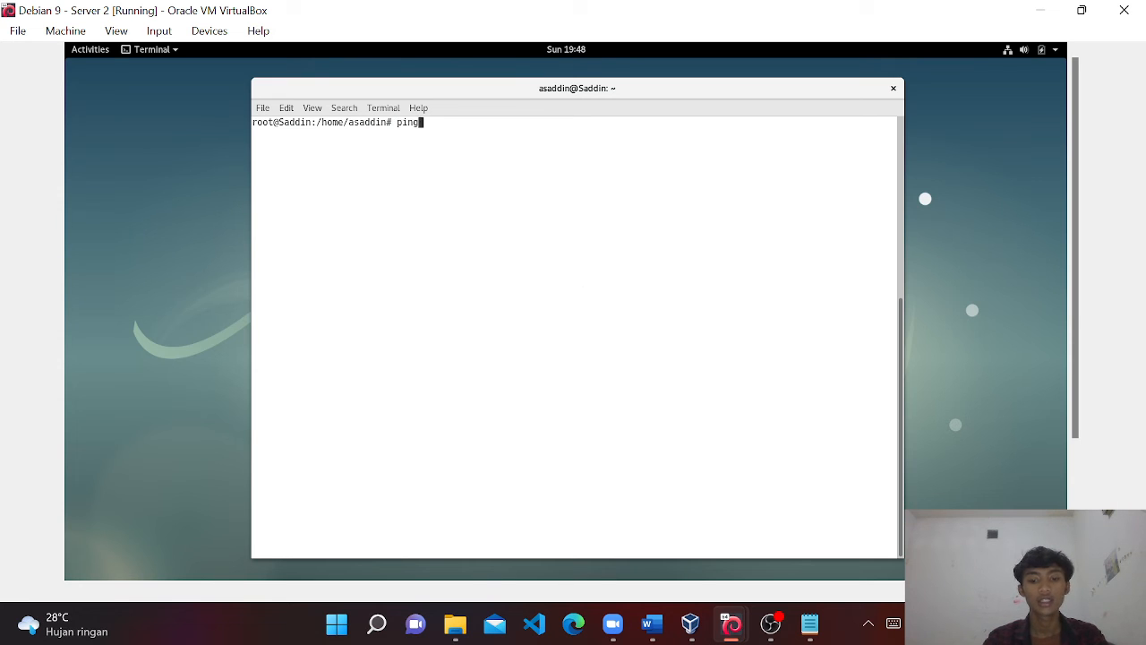
text( 8.8.8.8)
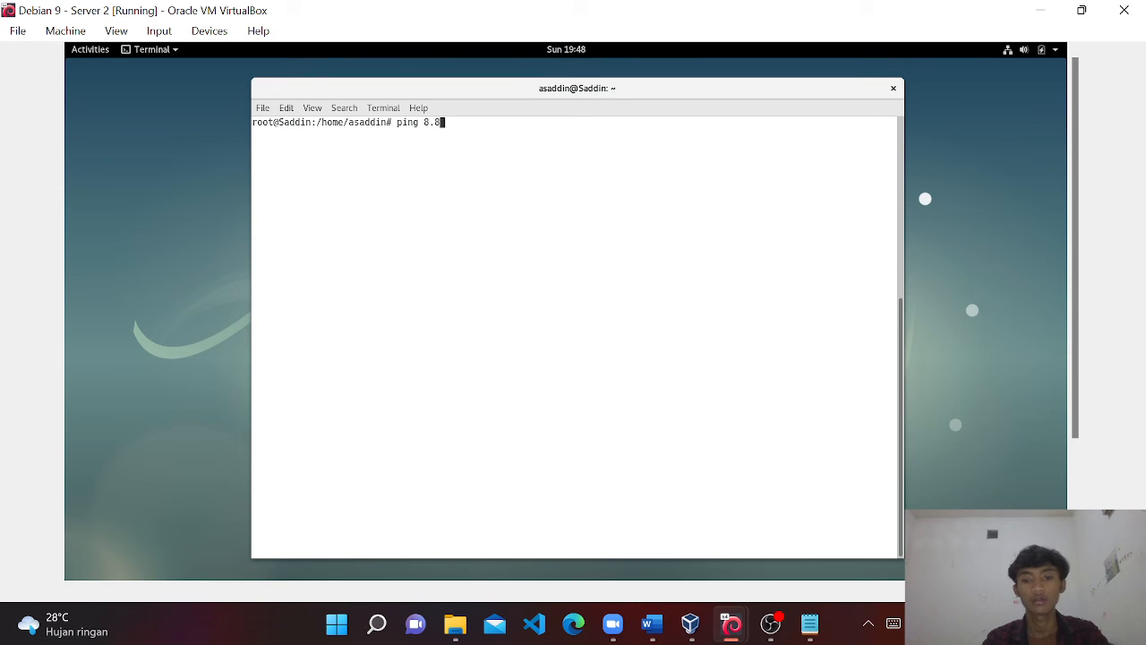
key(Return)
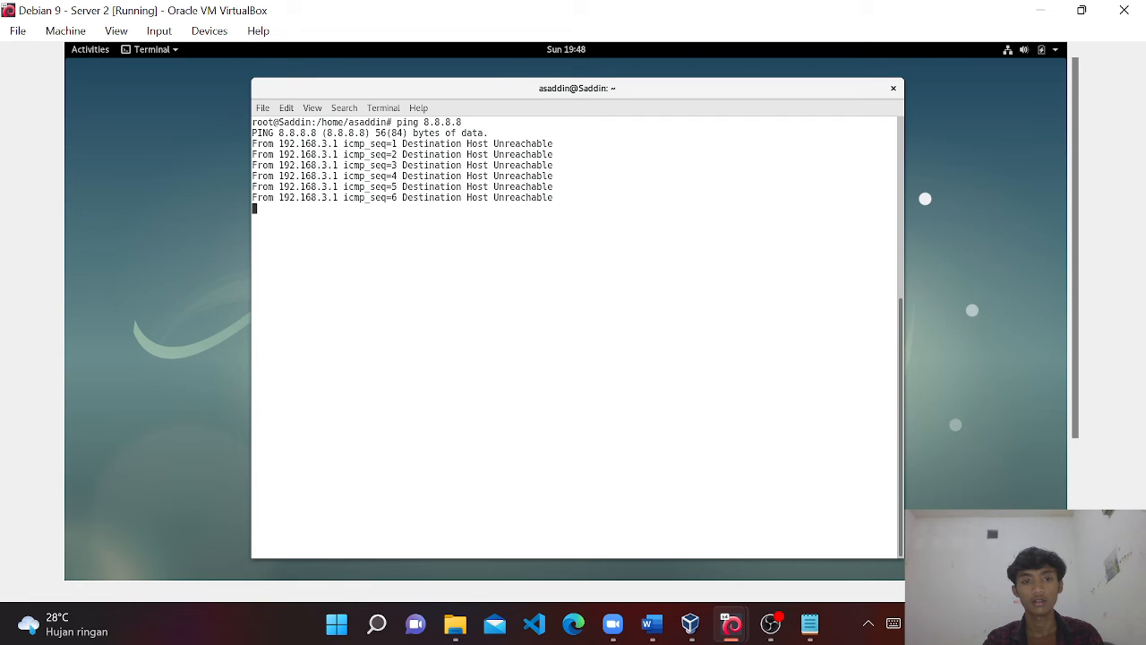
key(ctrl+c)
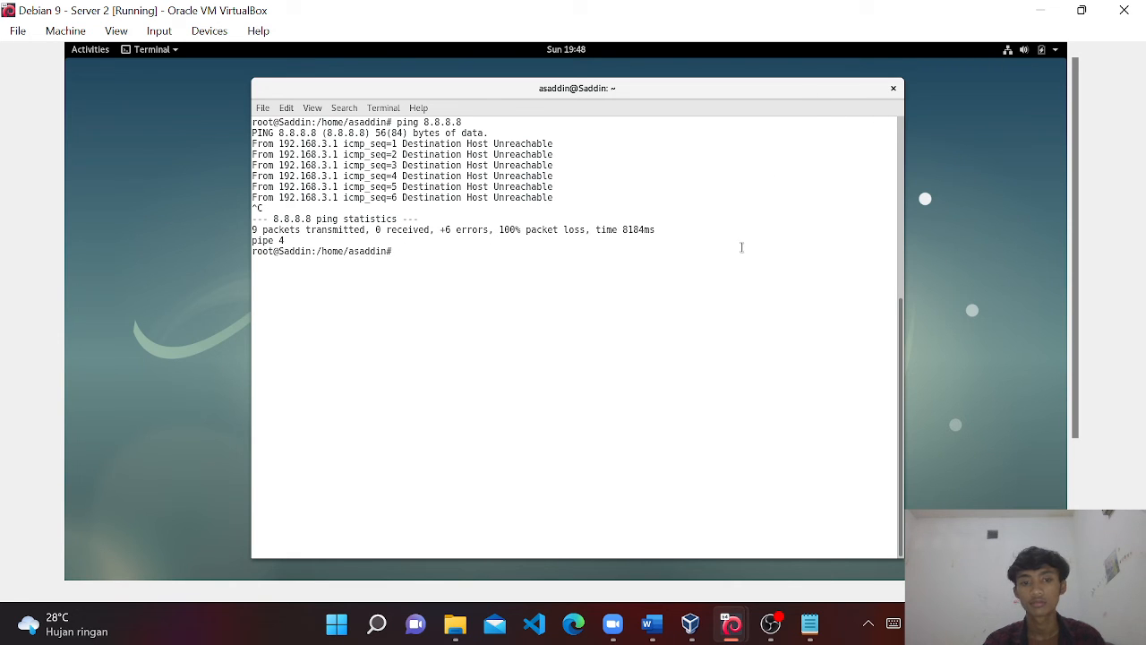
text(clear)
key(Return)
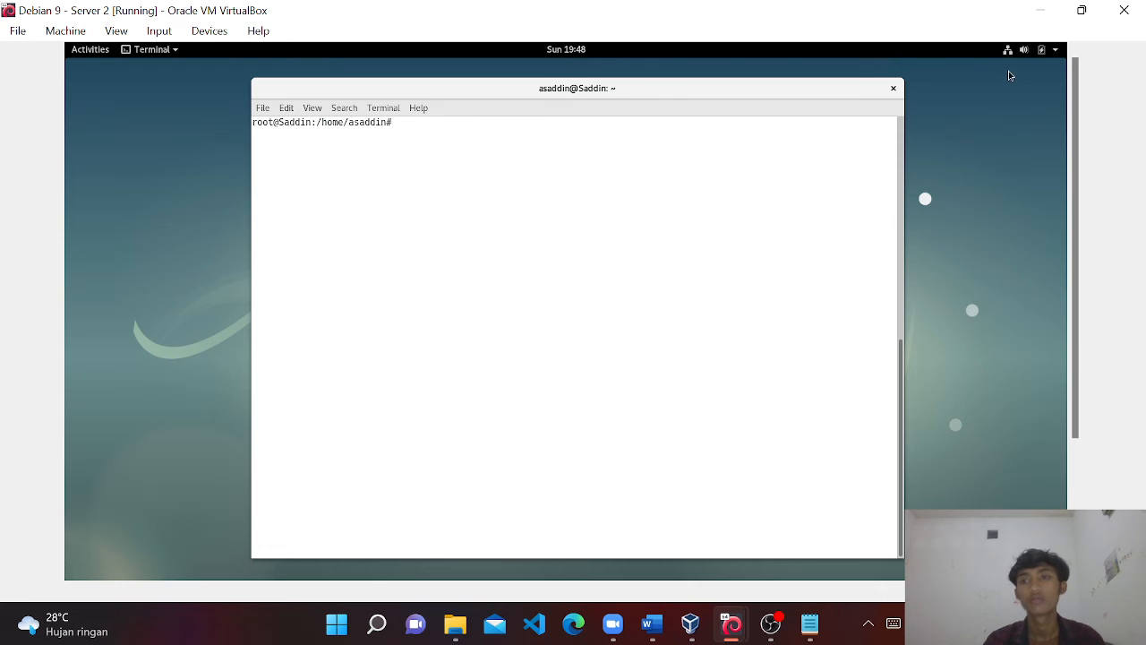
Check the enp0s3 and enp0s8 ethernet connection options in the system status menu.
click(1009, 54)
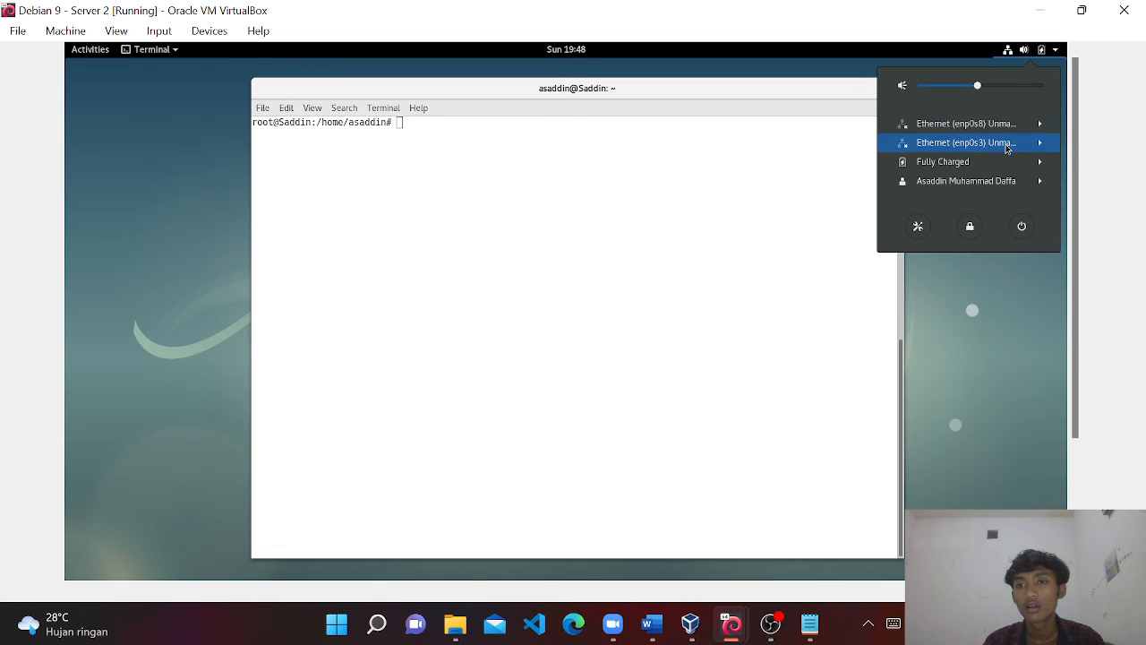
click(1006, 145)
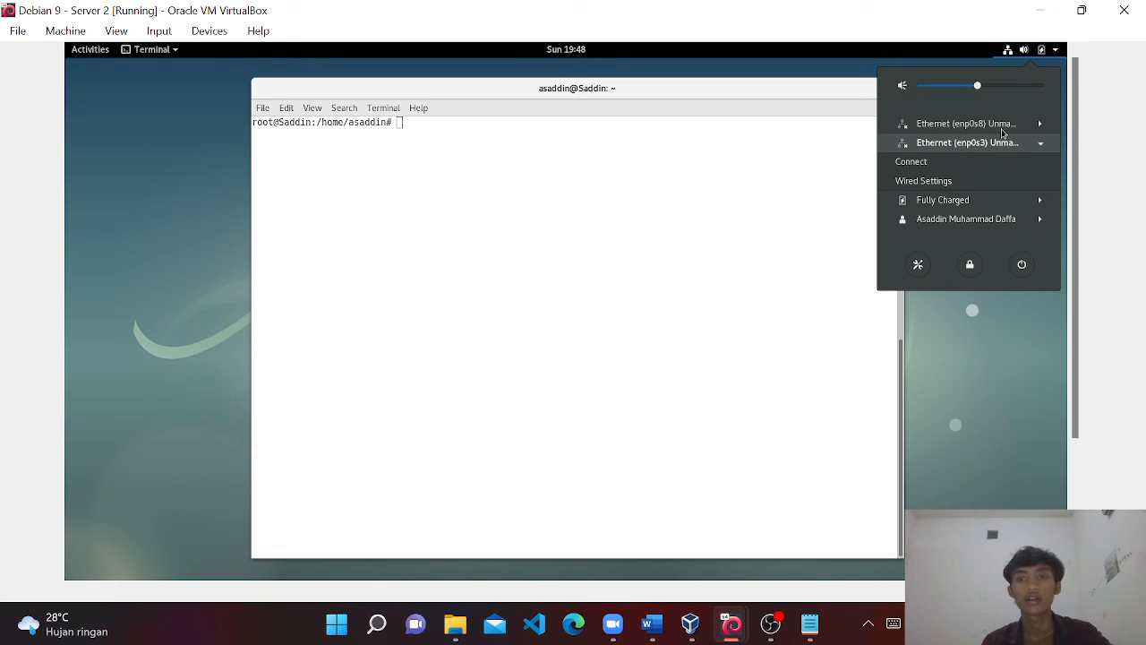
click(1001, 128)
click(810, 73)
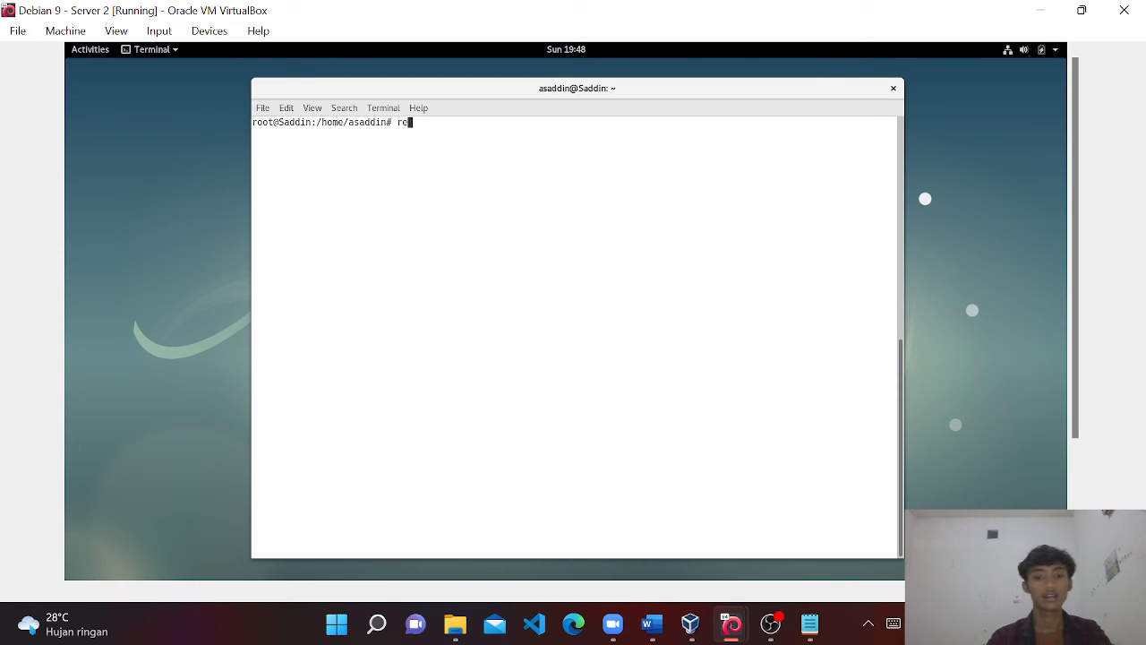
Reboot Server 2 with the reboot command, then switch back to the Debian VM showing Roundcube.
text(oot)
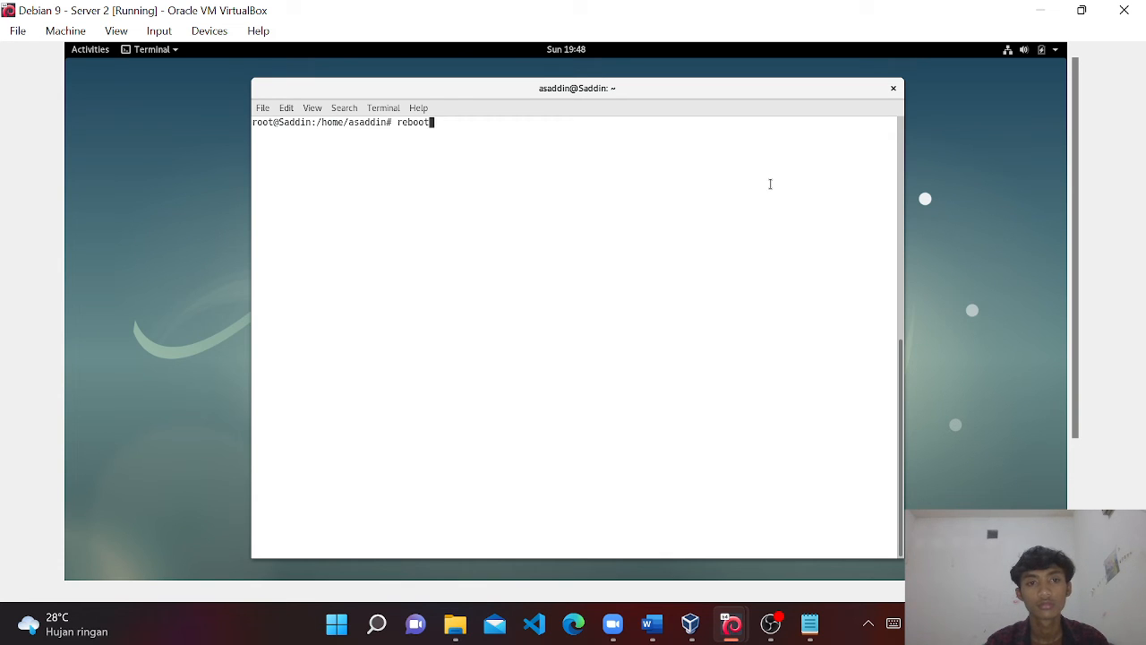
key(BackSpace)
key(BackSpace)
key(BackSpace)
key(BackSpace)
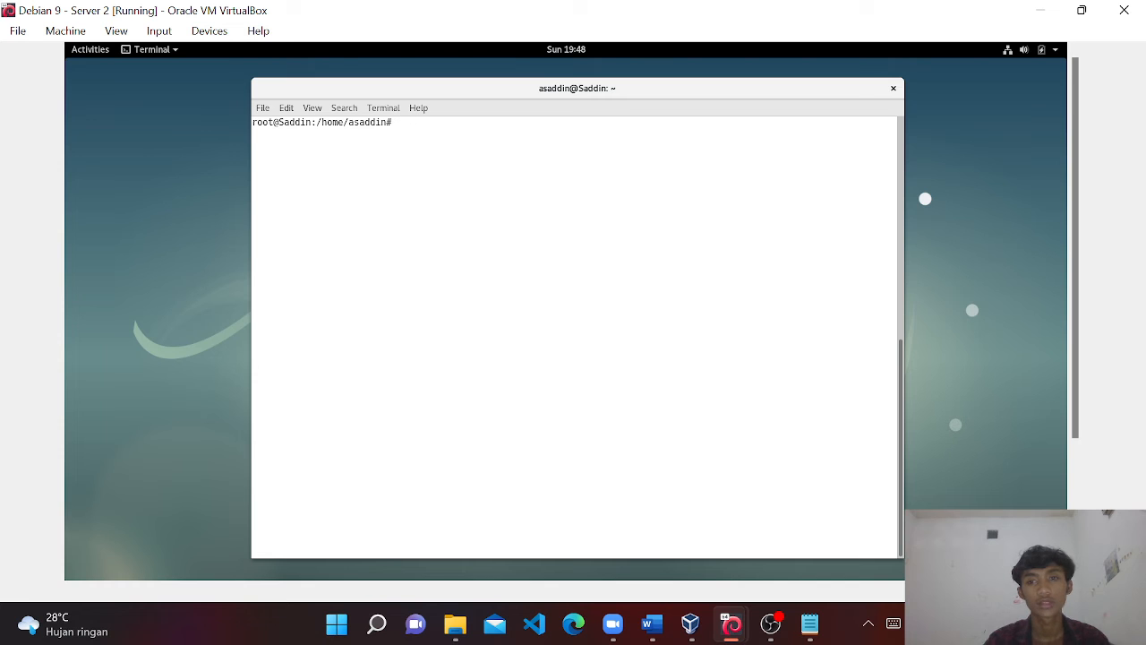
click(768, 623)
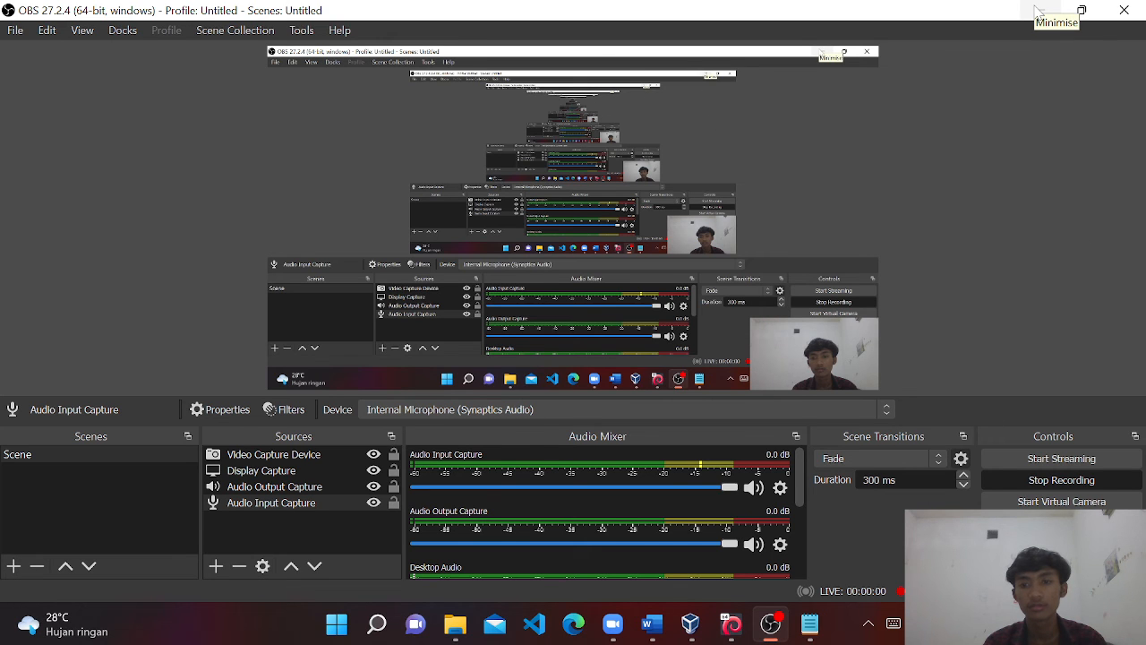
click(1039, 10)
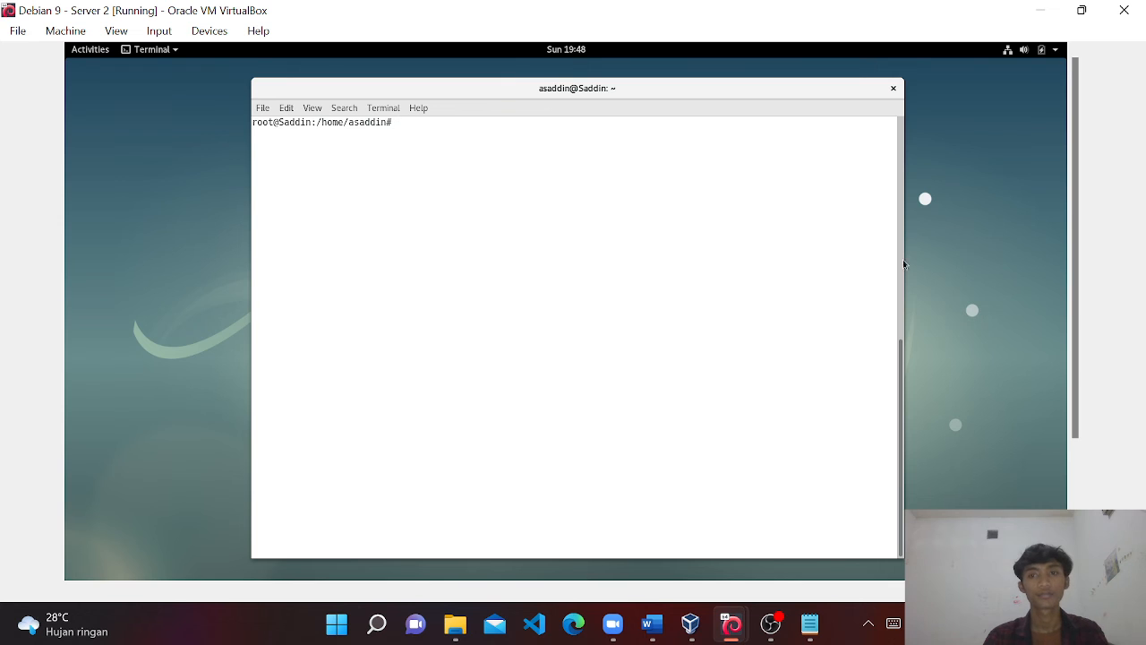
text(reb)
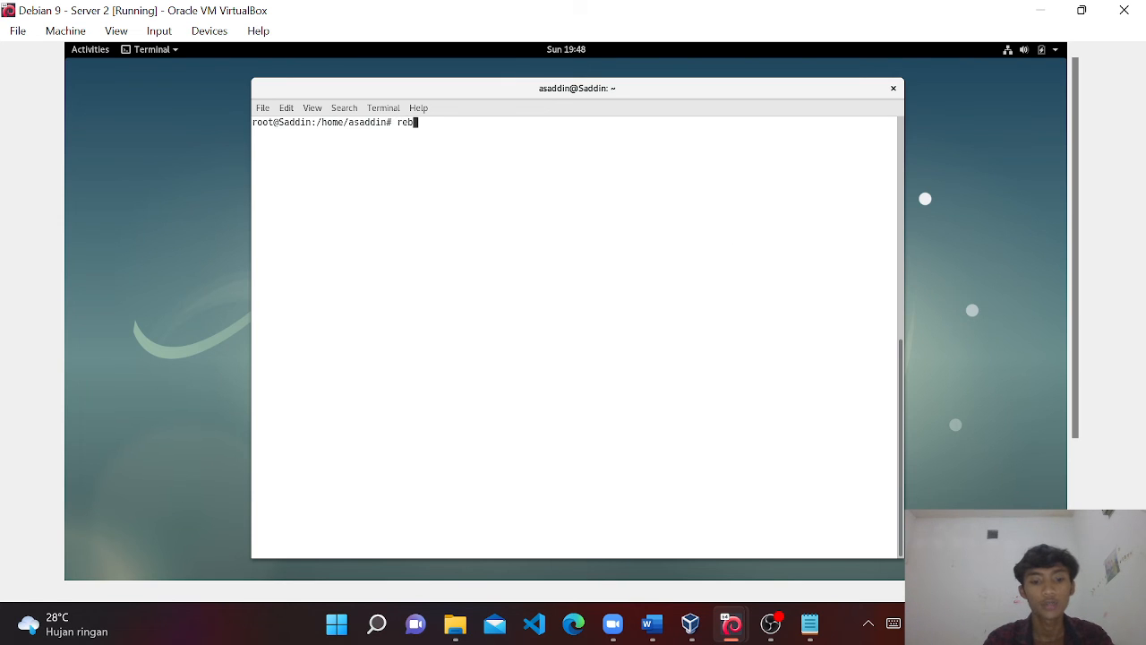
text(oot)
key(Return)
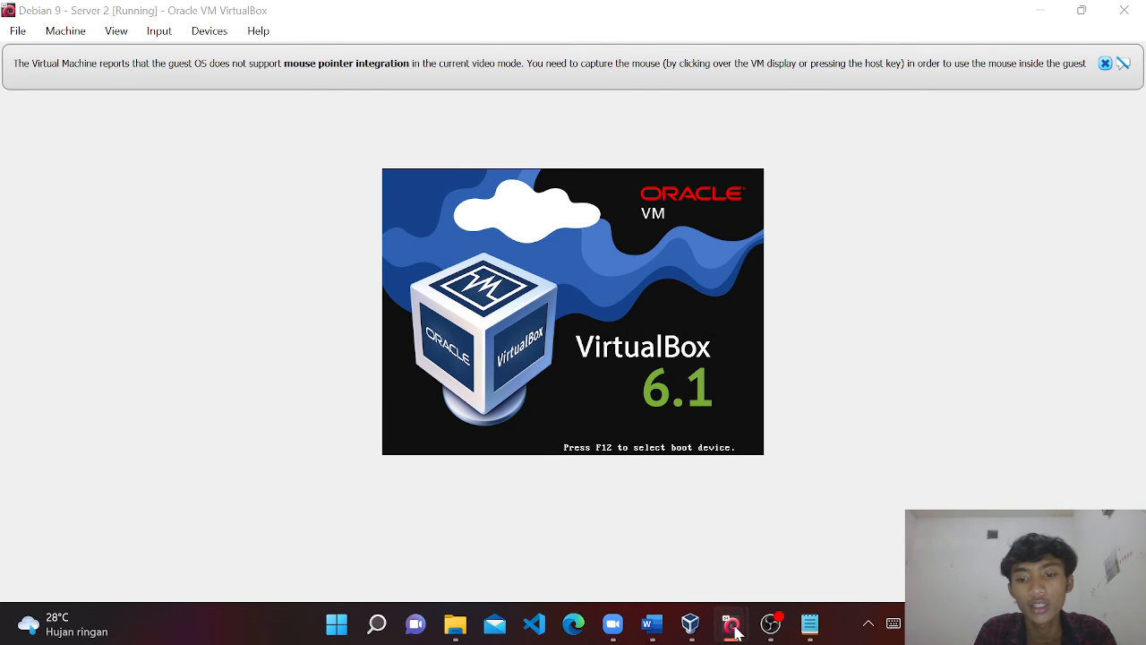
mouse_move(734, 633)
click(681, 573)
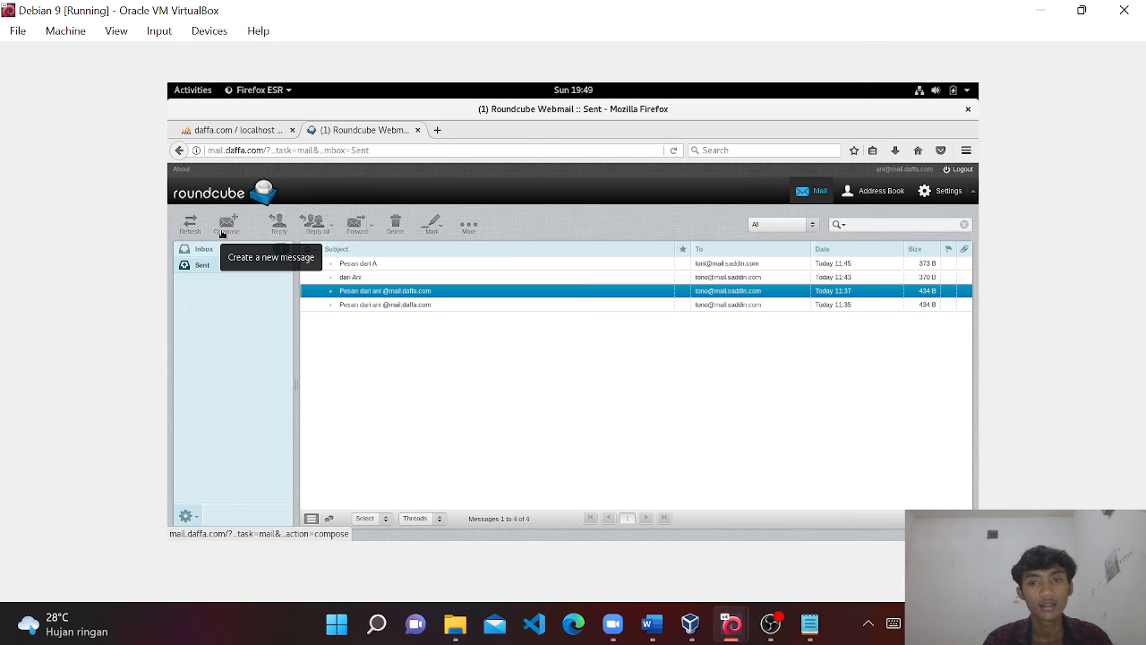
Start a new message addressed to the second user's mail.daffa.com account, briefly checking Server 2's boot.
click(222, 231)
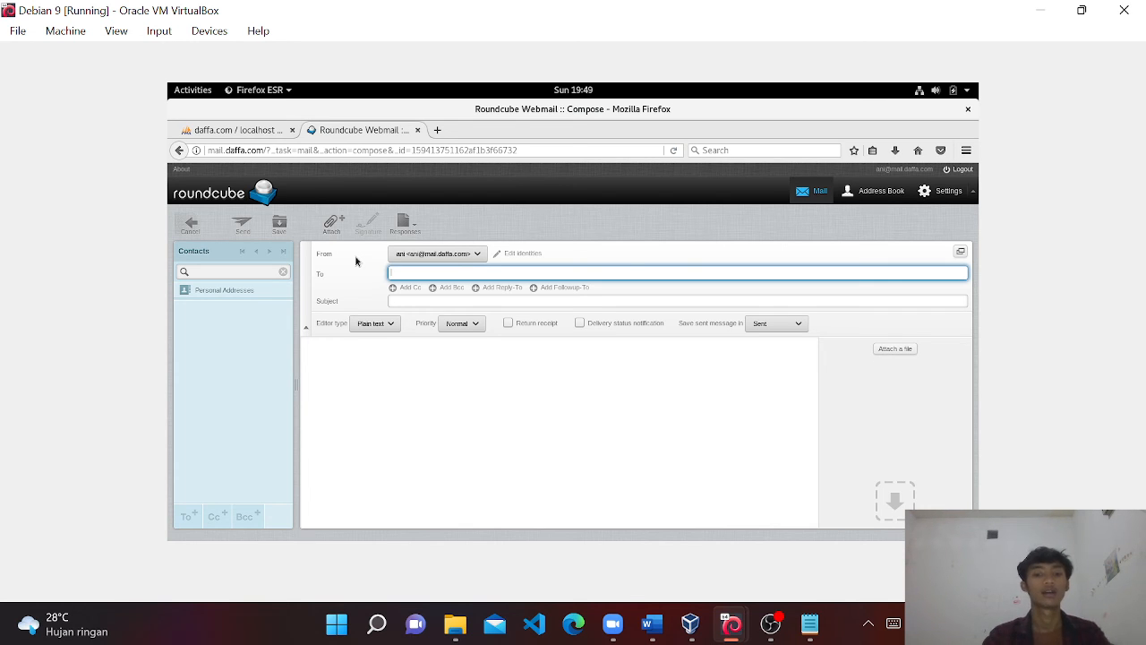
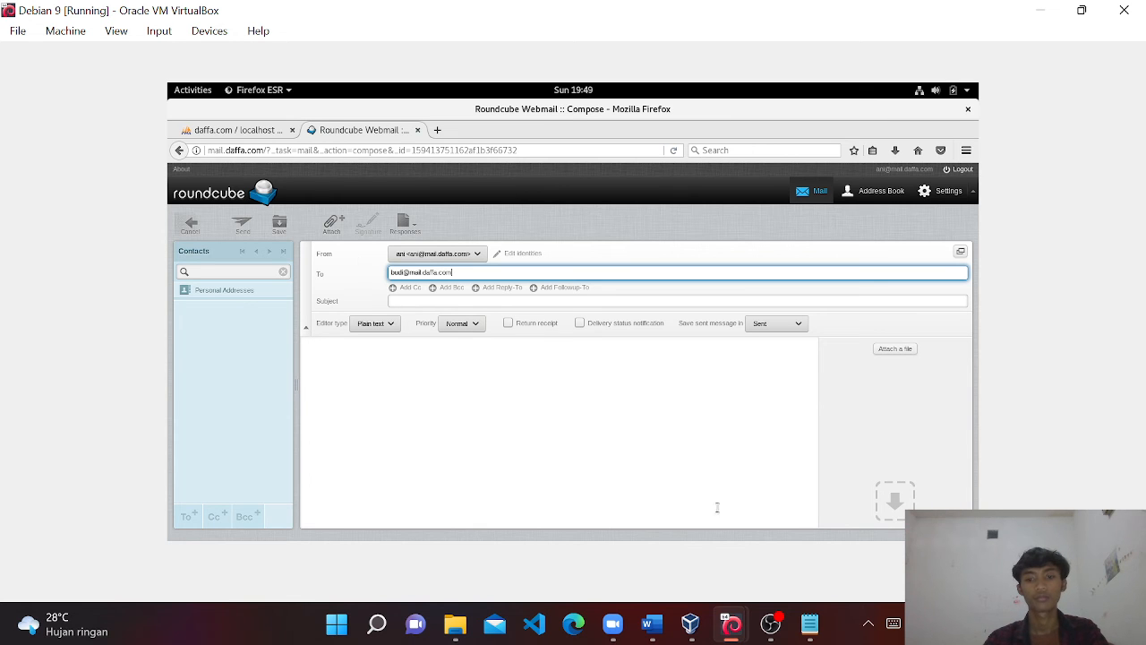
mouse_move(723, 627)
click(772, 566)
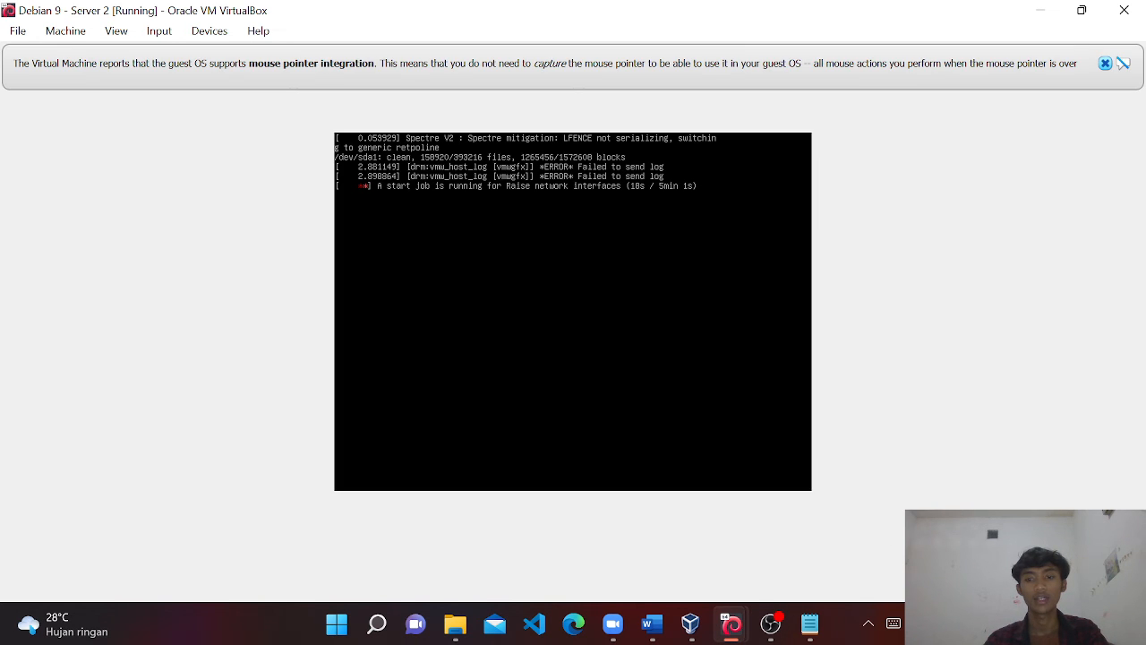
click(1051, 9)
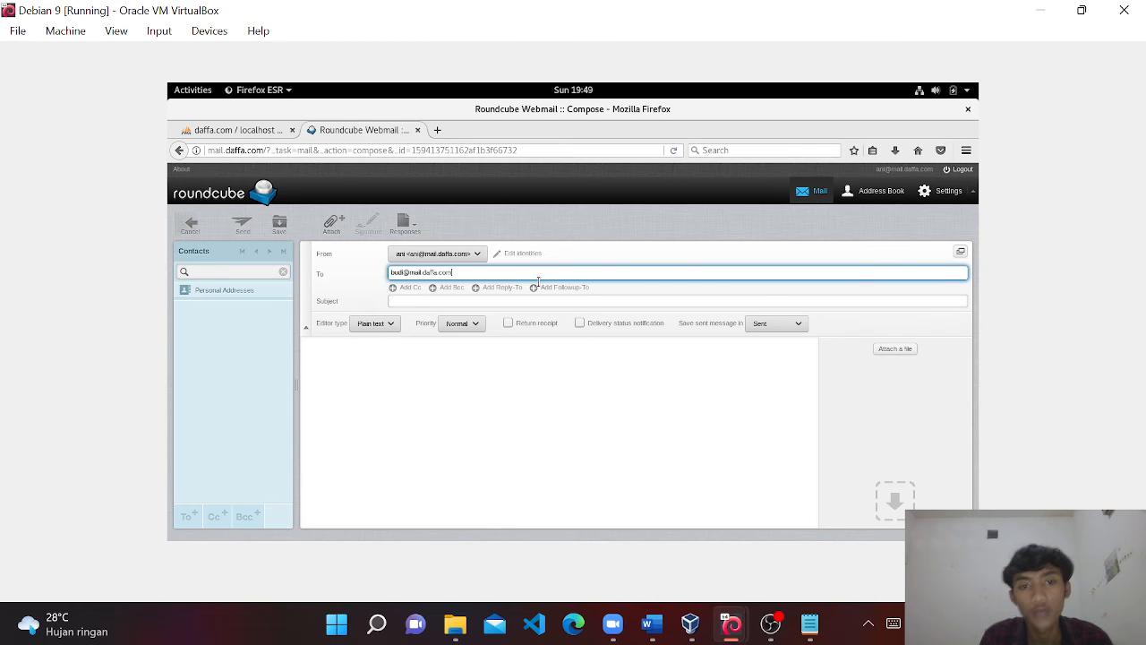
Add a short subject and an 'apa kabar' greeting body, then send the message.
click(550, 305)
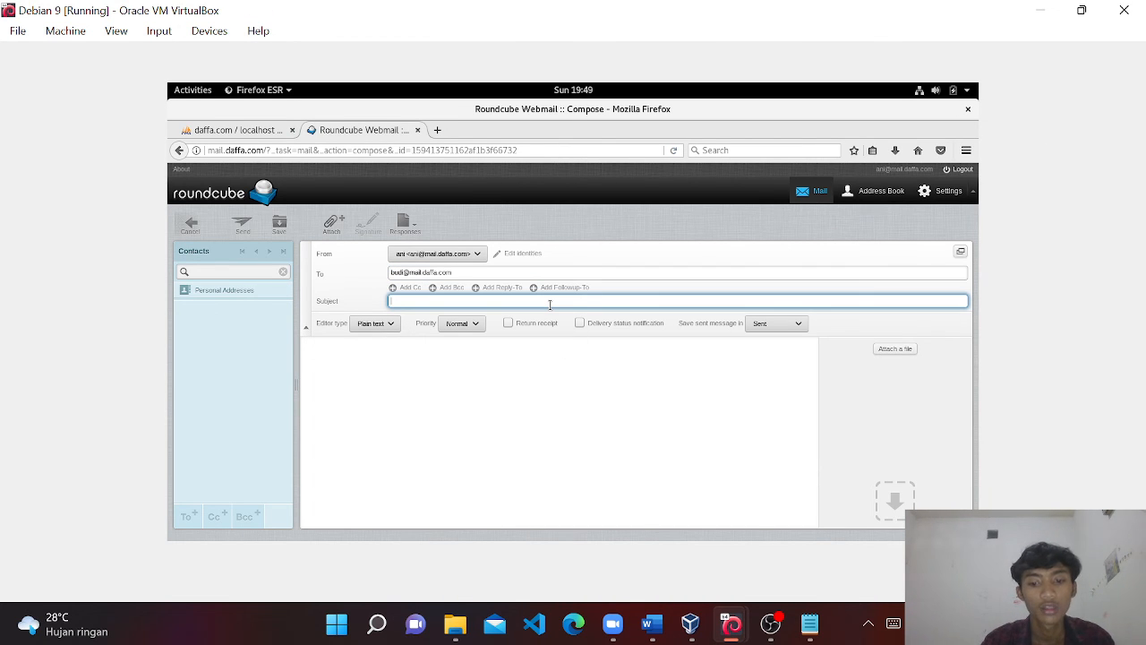
text(Pesan dari)
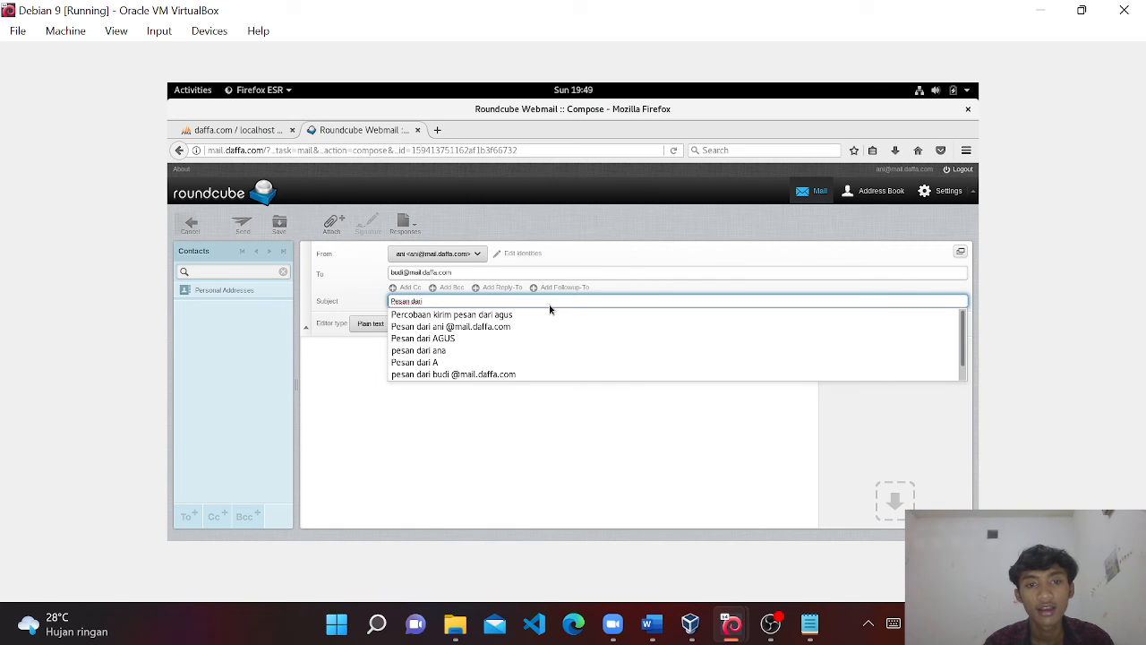
text( ani)
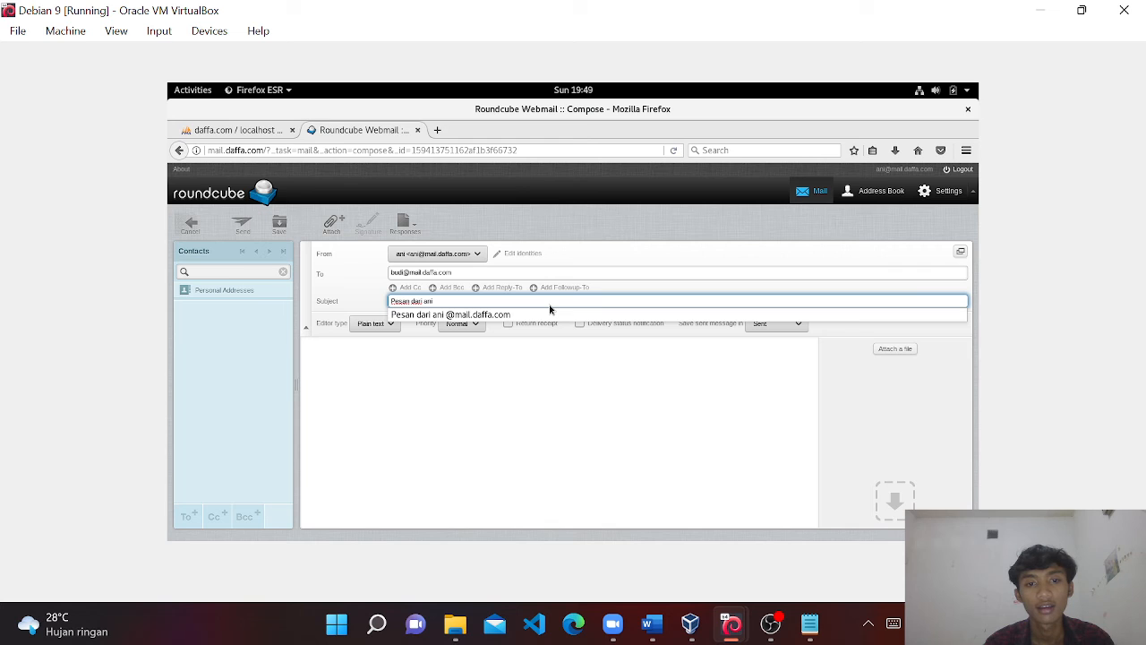
click(621, 493)
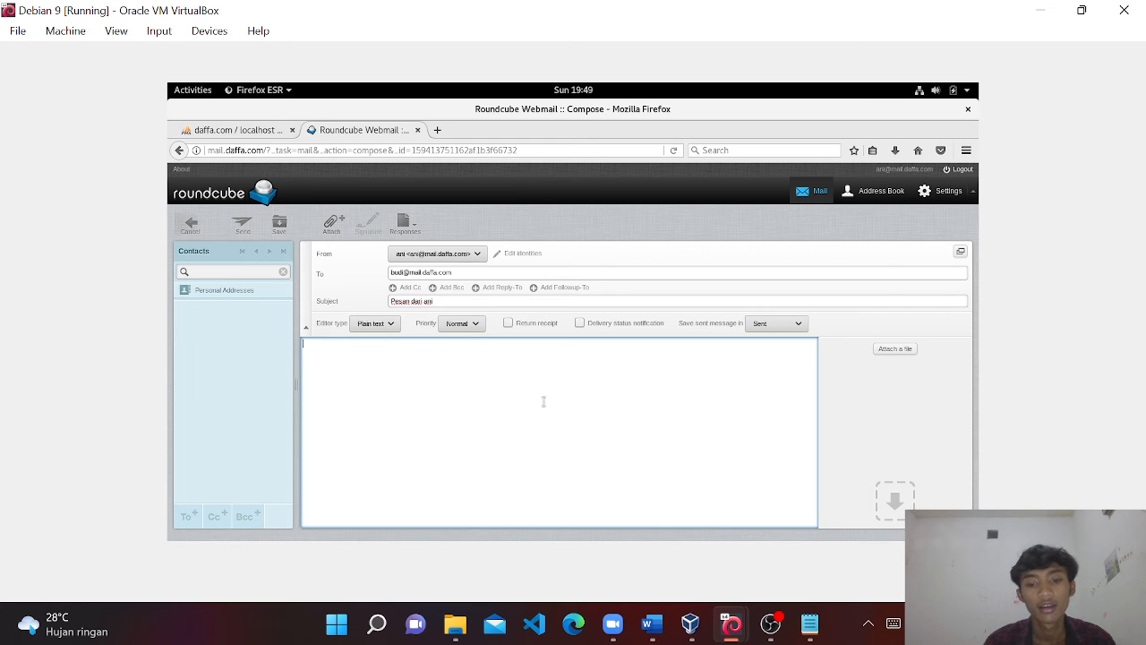
text(Hai b)
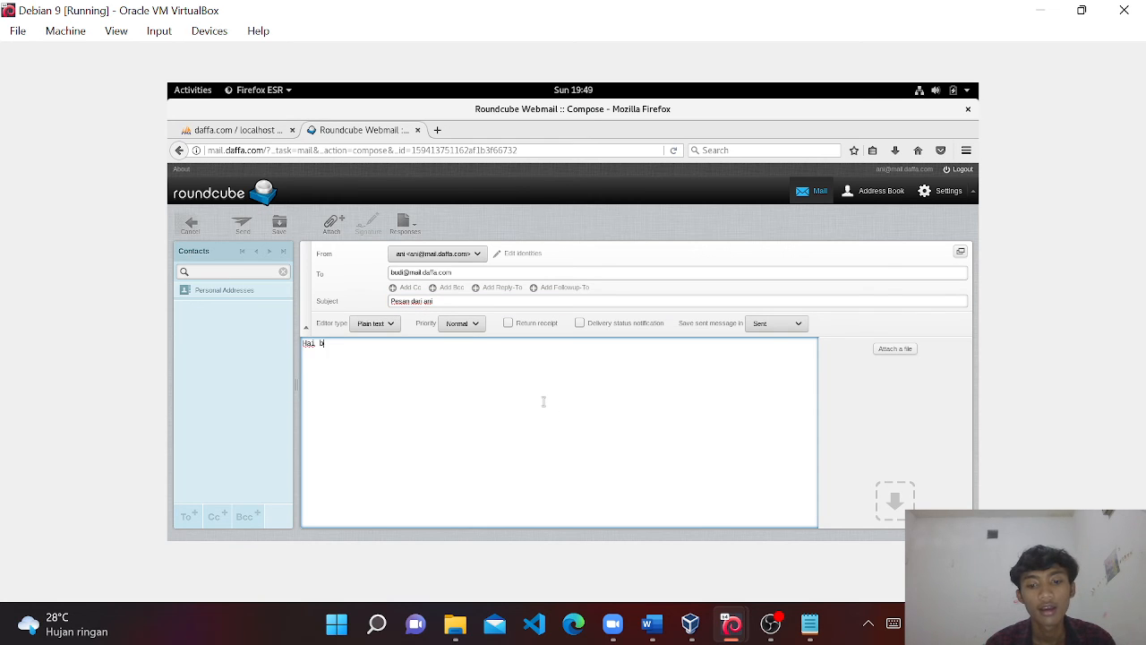
text(udi)
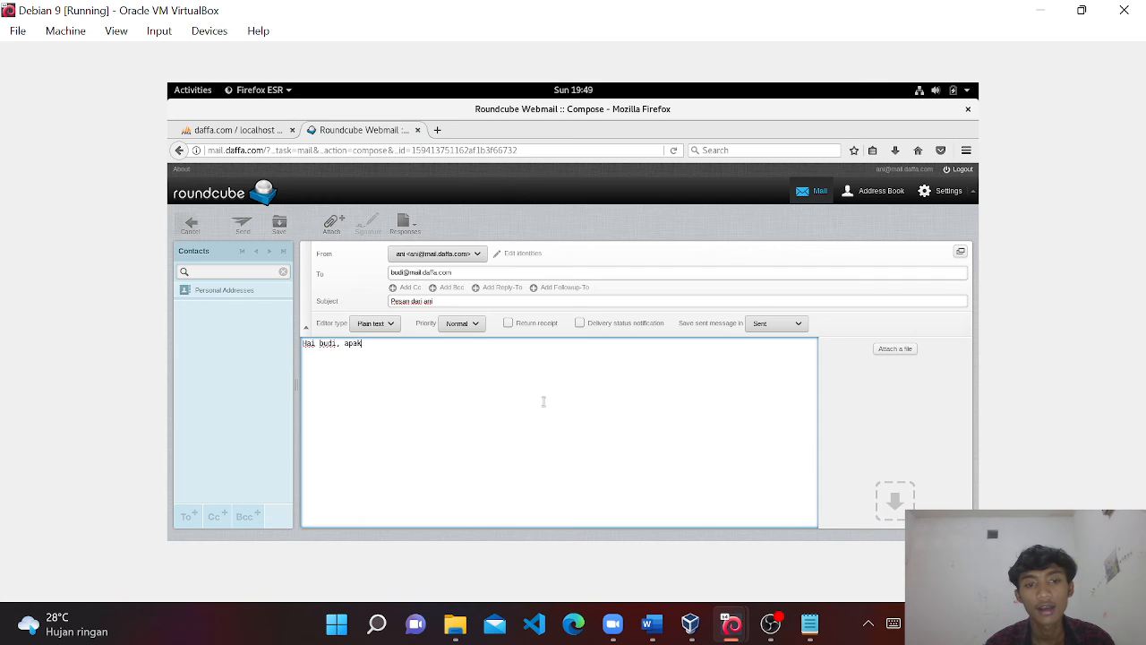
text(, apa k)
key(BackSpace)
text(kabar!)
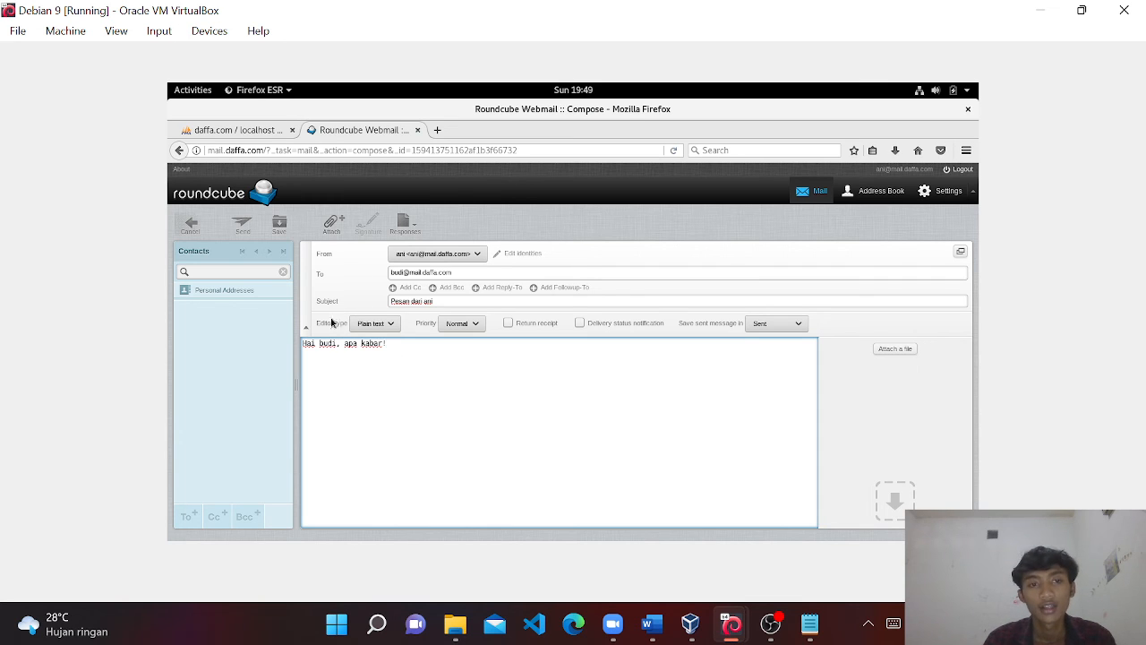
click(240, 229)
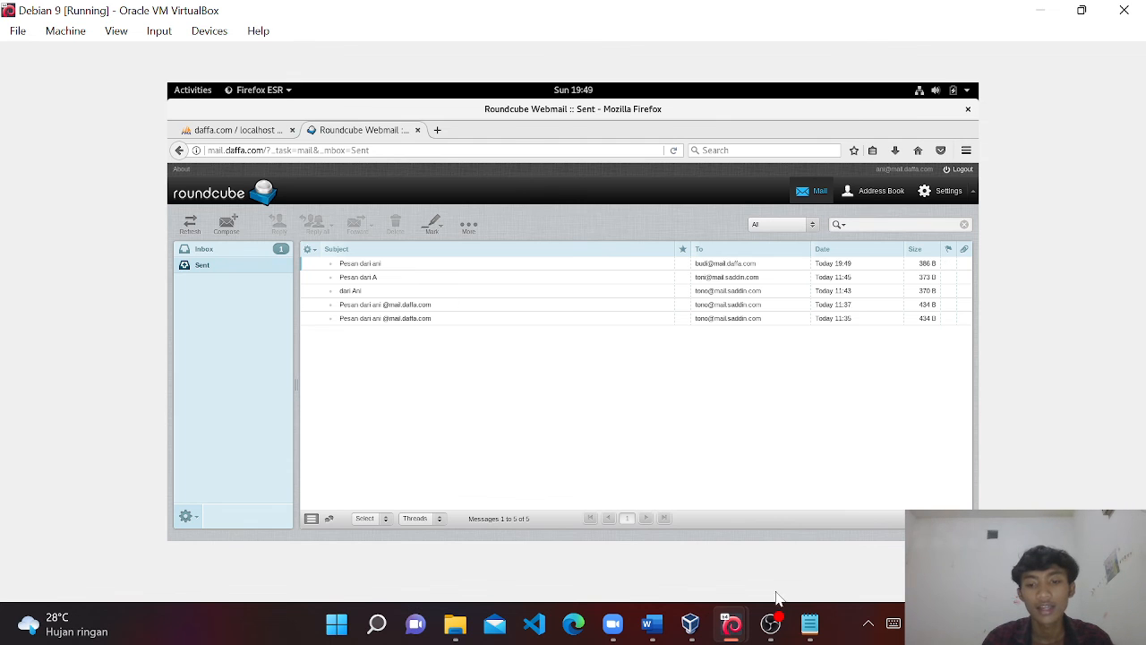
Check the Server 2 VM's boot progress, then hide its window.
mouse_move(732, 624)
click(783, 557)
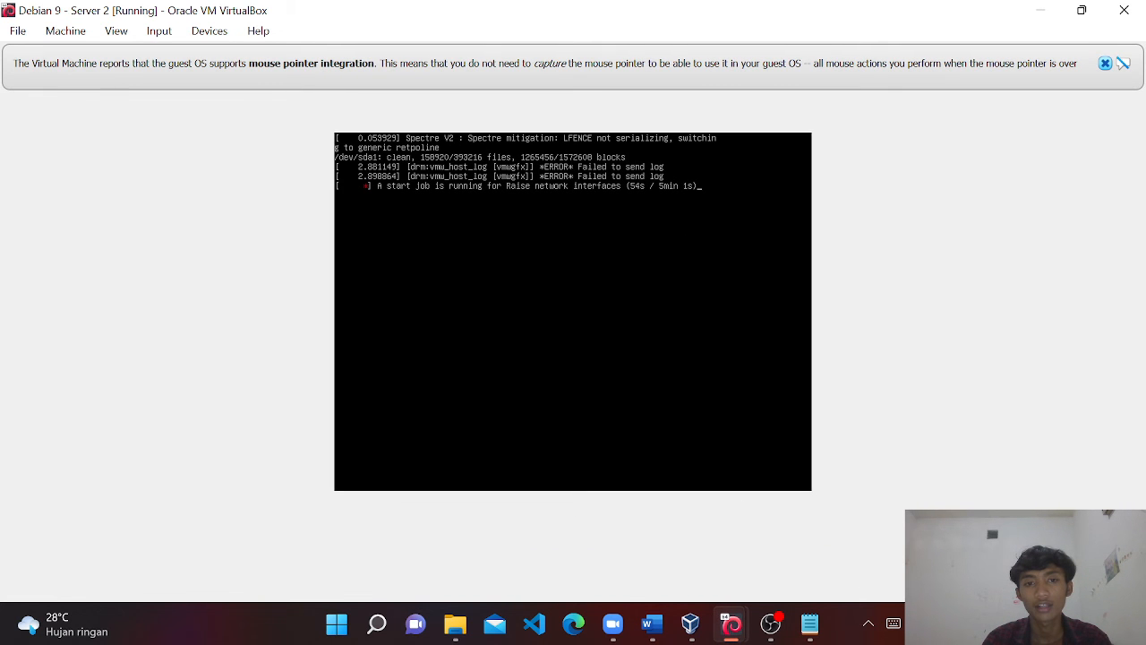
click(1106, 63)
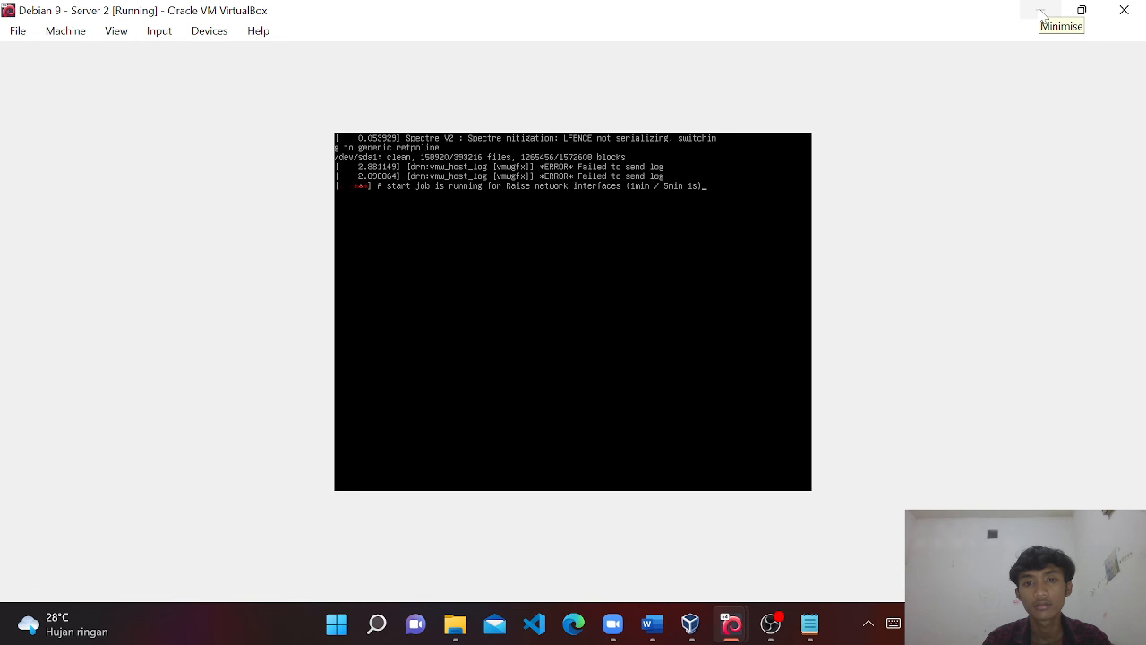
click(1040, 11)
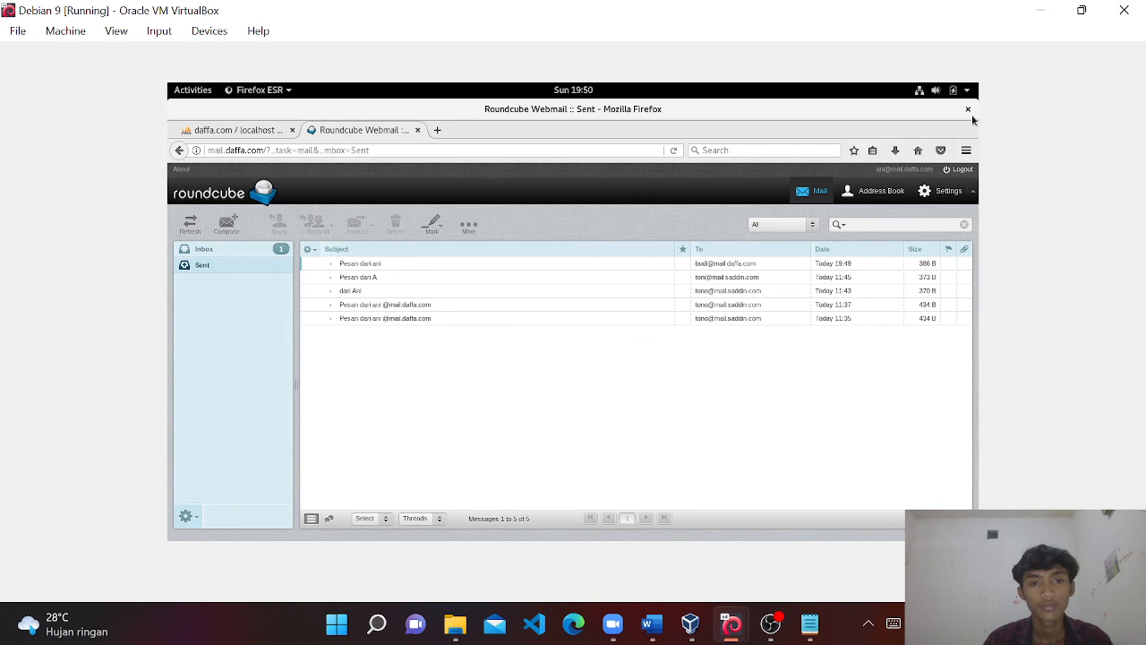
Sign back in to Roundcube as the recipient and open the newest 19:49 greeting message.
click(959, 170)
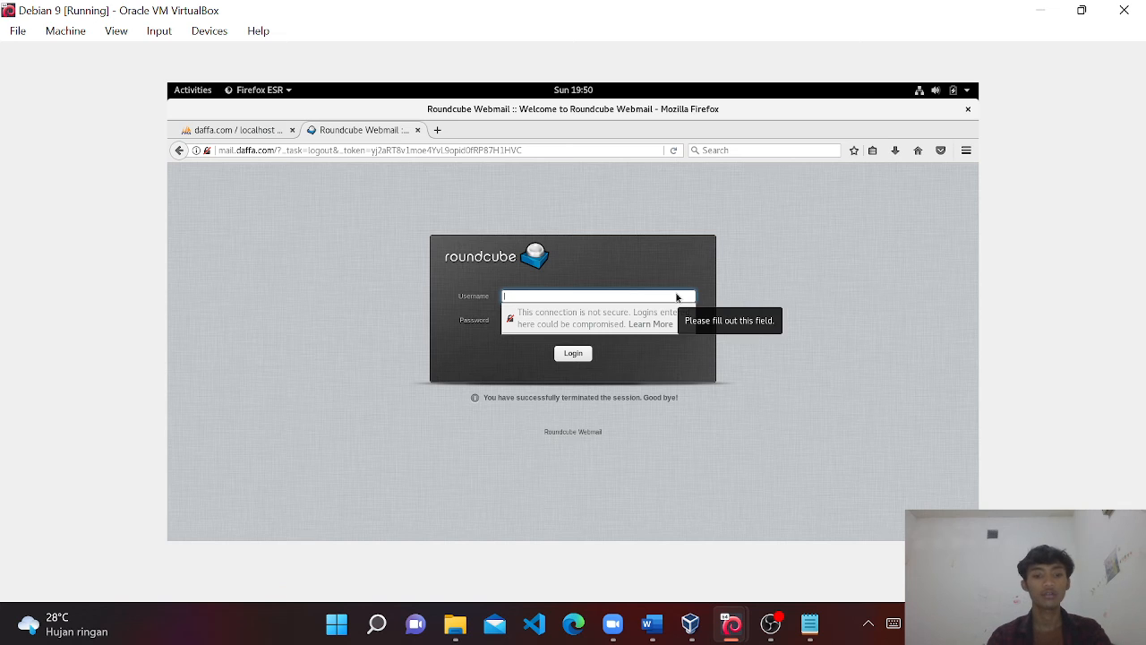
text(budi)
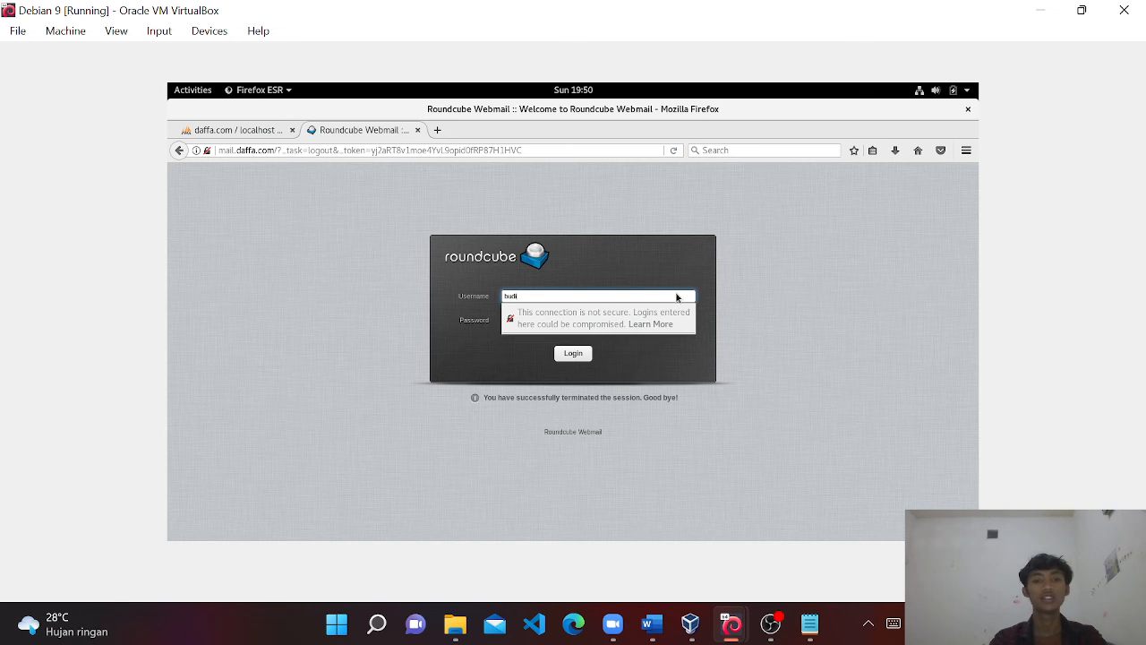
key(Tab)
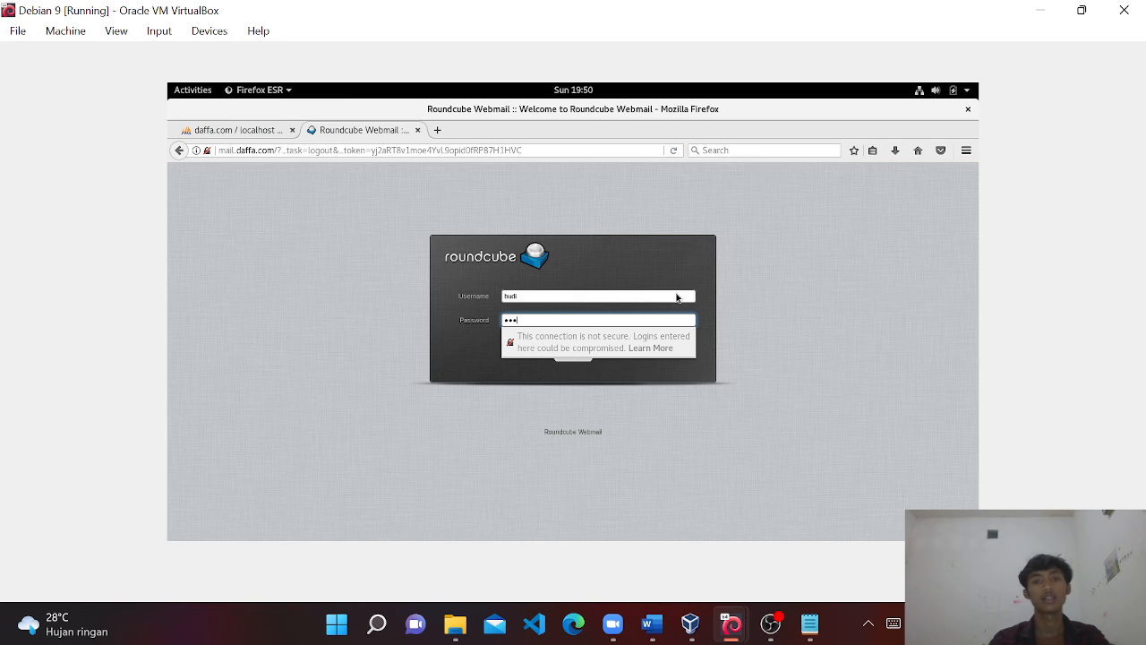
click(574, 355)
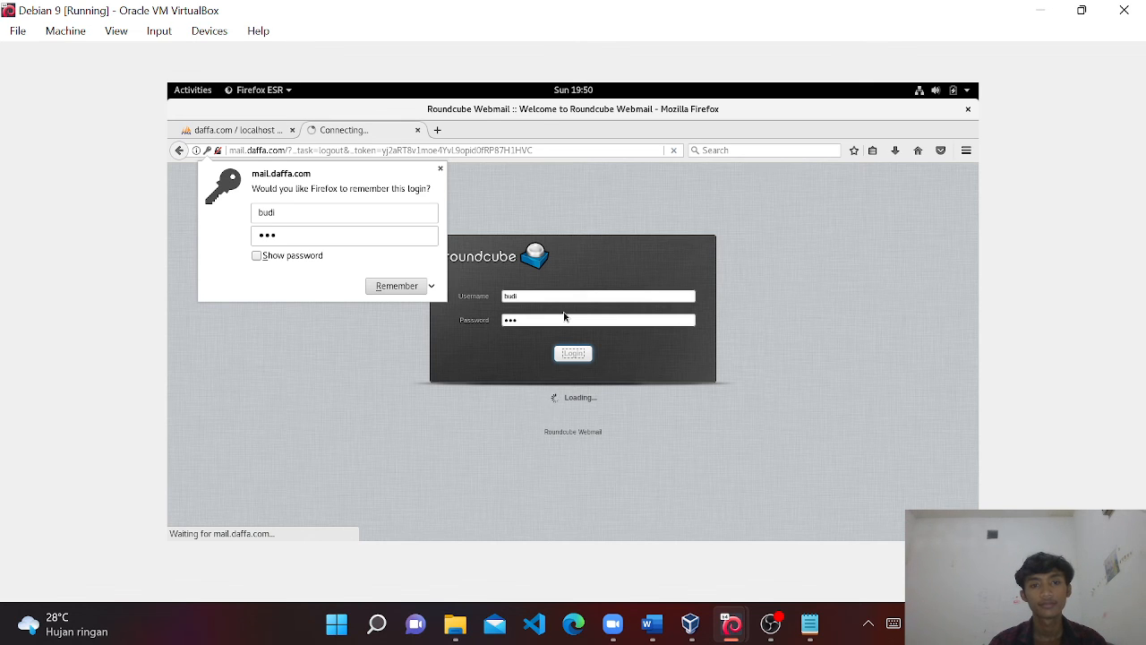
click(439, 169)
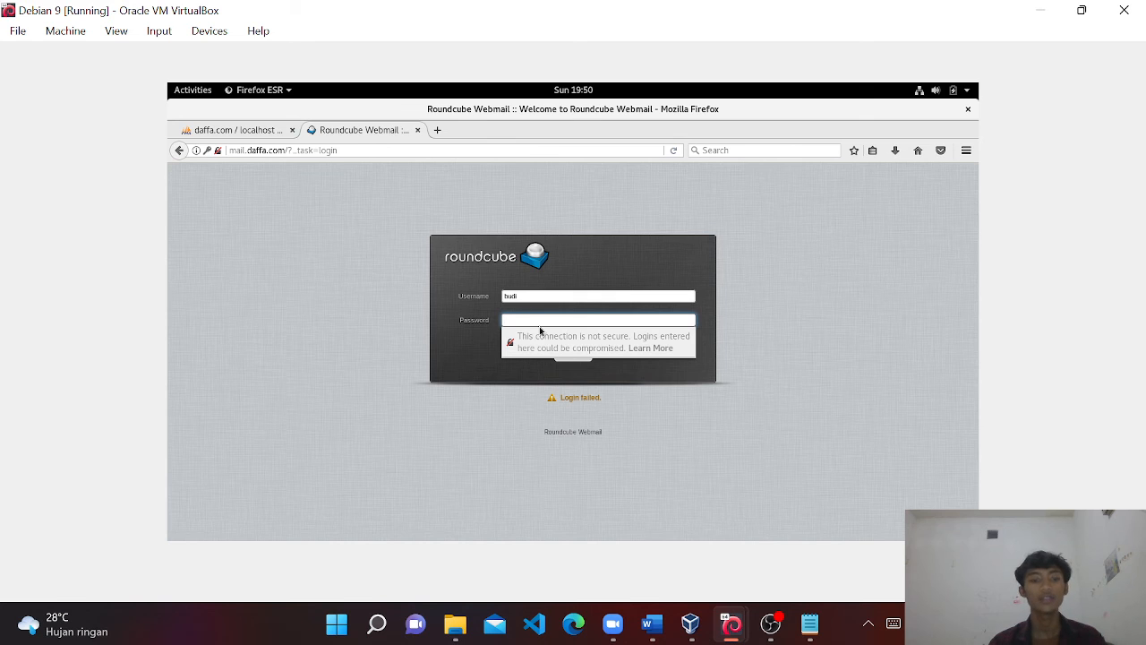
text(1)
click(562, 358)
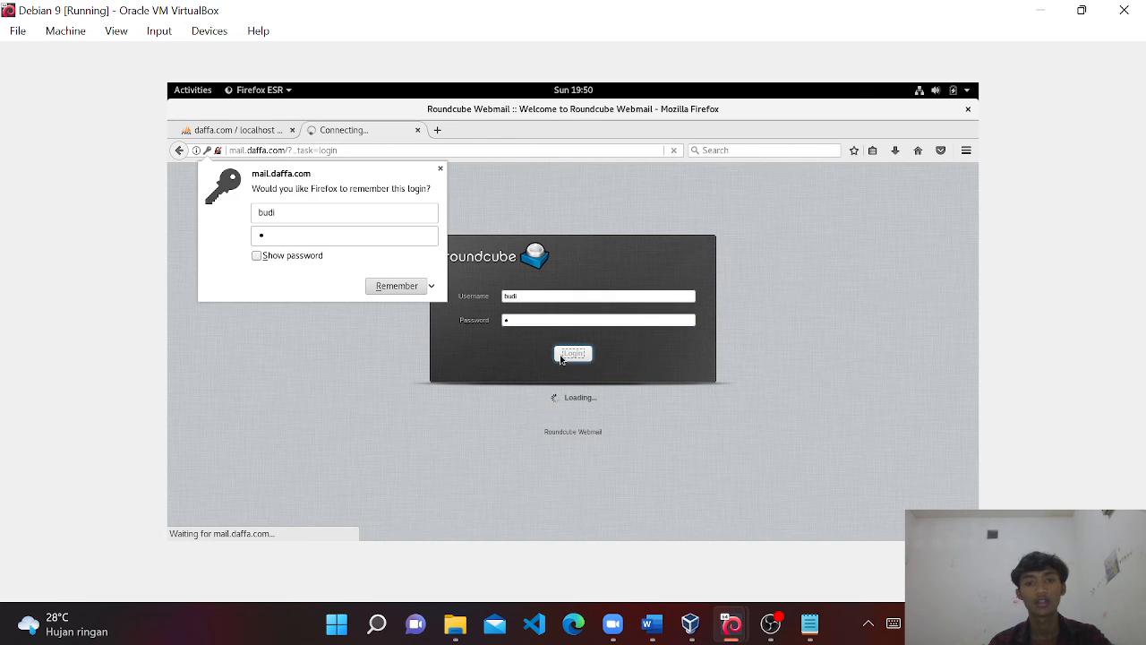
click(439, 169)
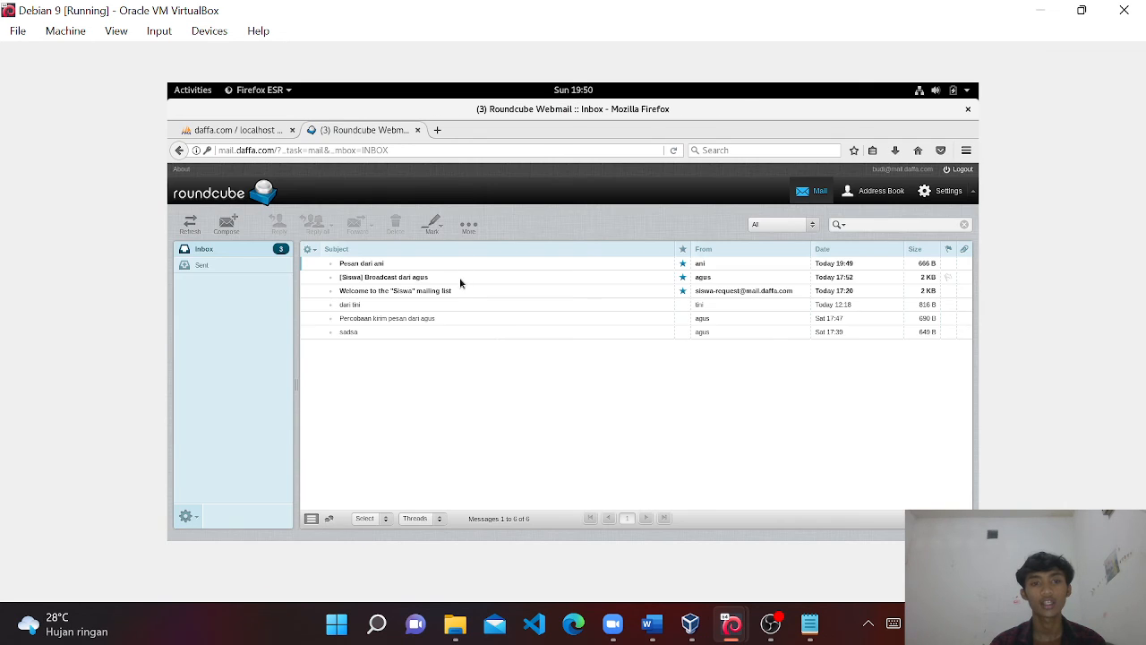
click(415, 269)
double_click(412, 271)
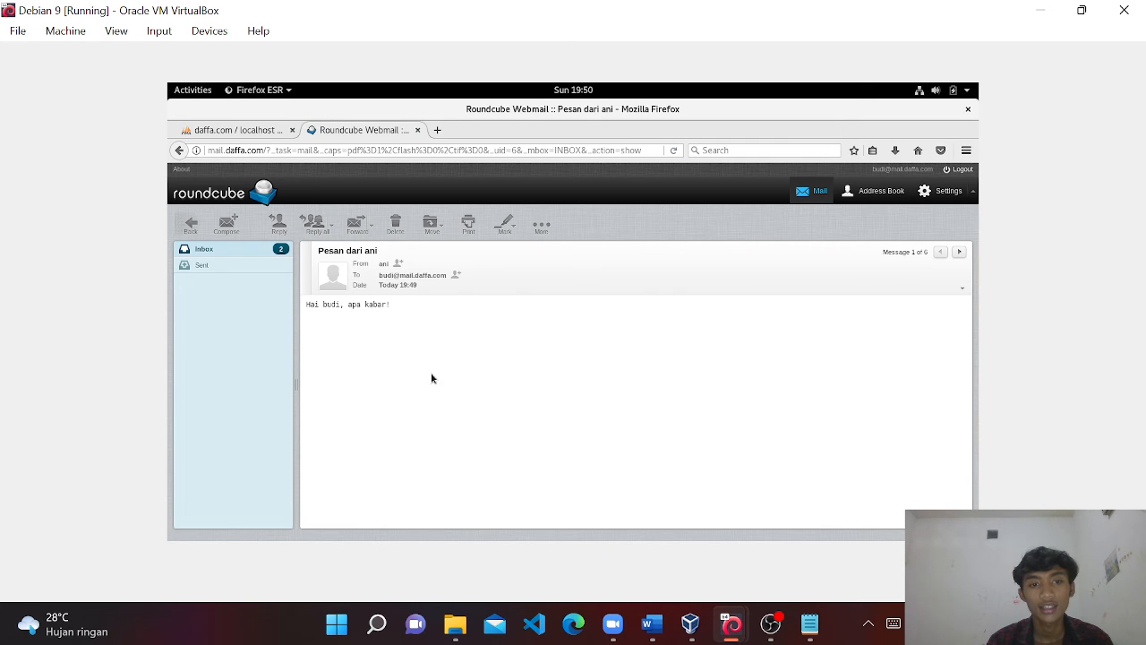
Switch to the Server 2 VM and sign in with the first account's password.
mouse_move(731, 623)
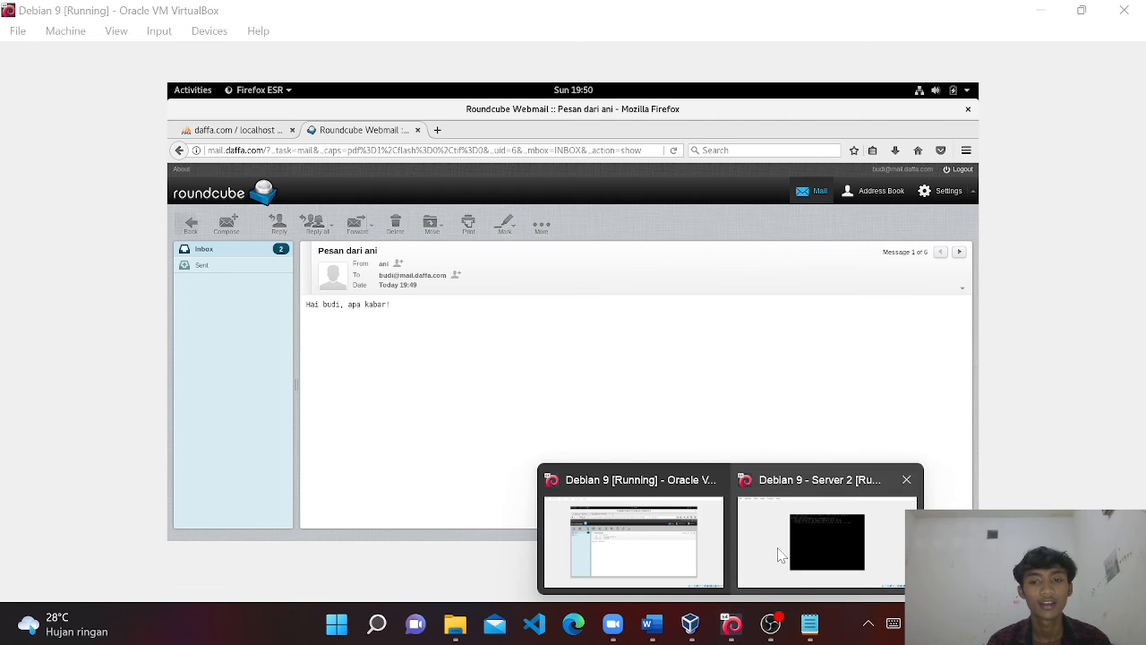
click(780, 551)
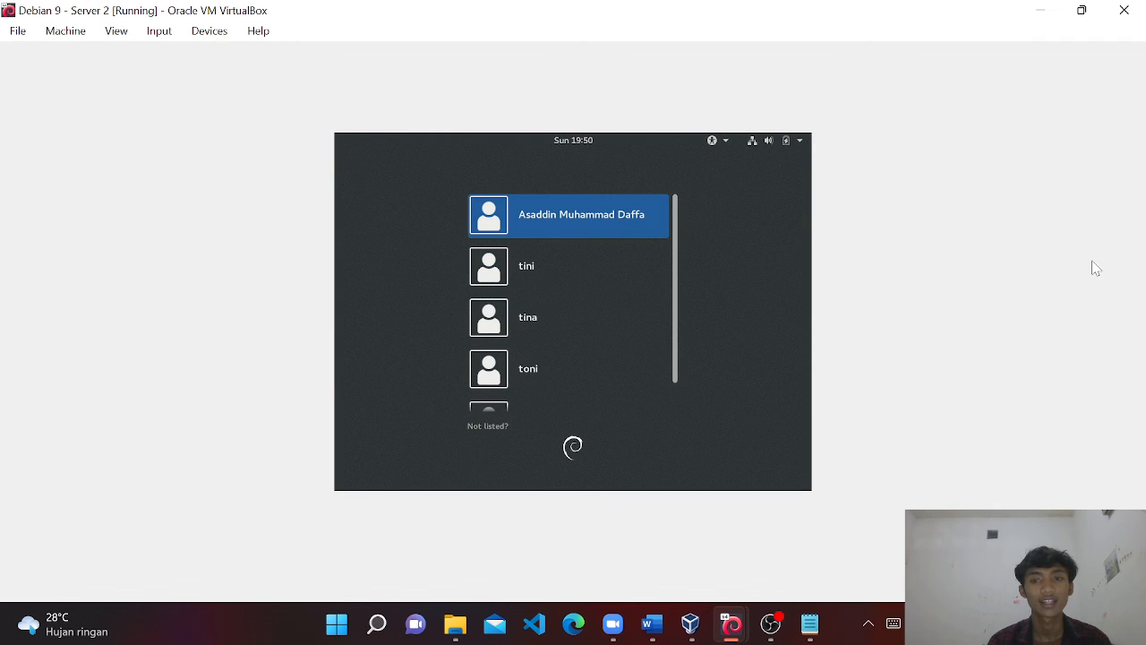
key(Return)
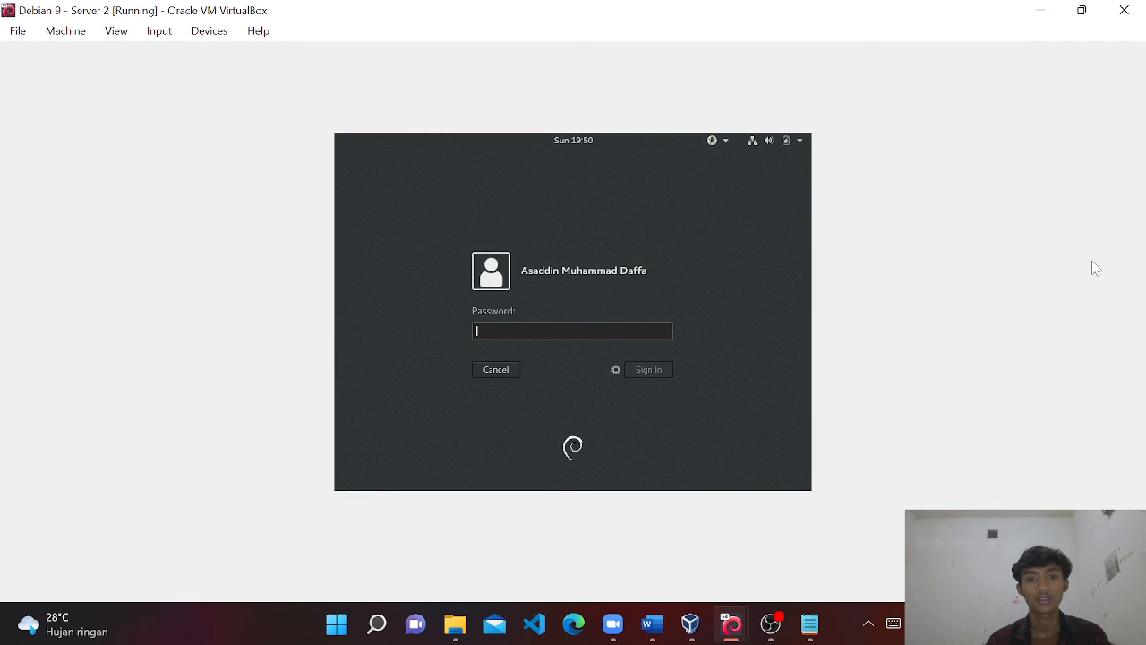
text(123456)
key(Return)
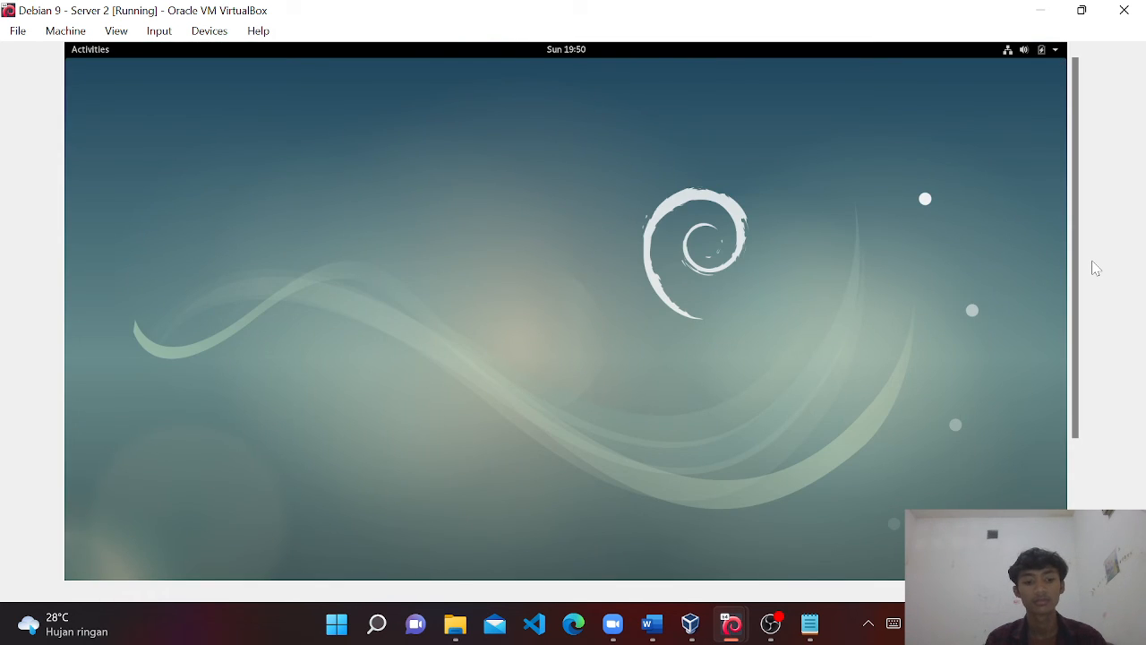
Launch Terminal from an Activities search for 'ter'.
key(super)
text(ter)
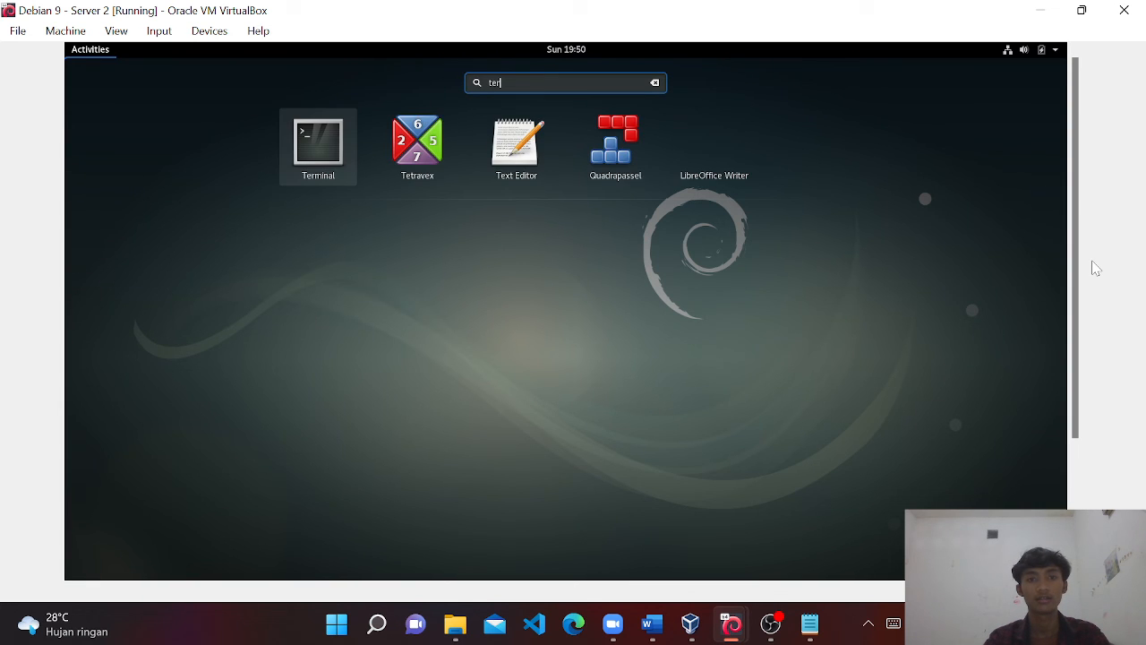
key(Return)
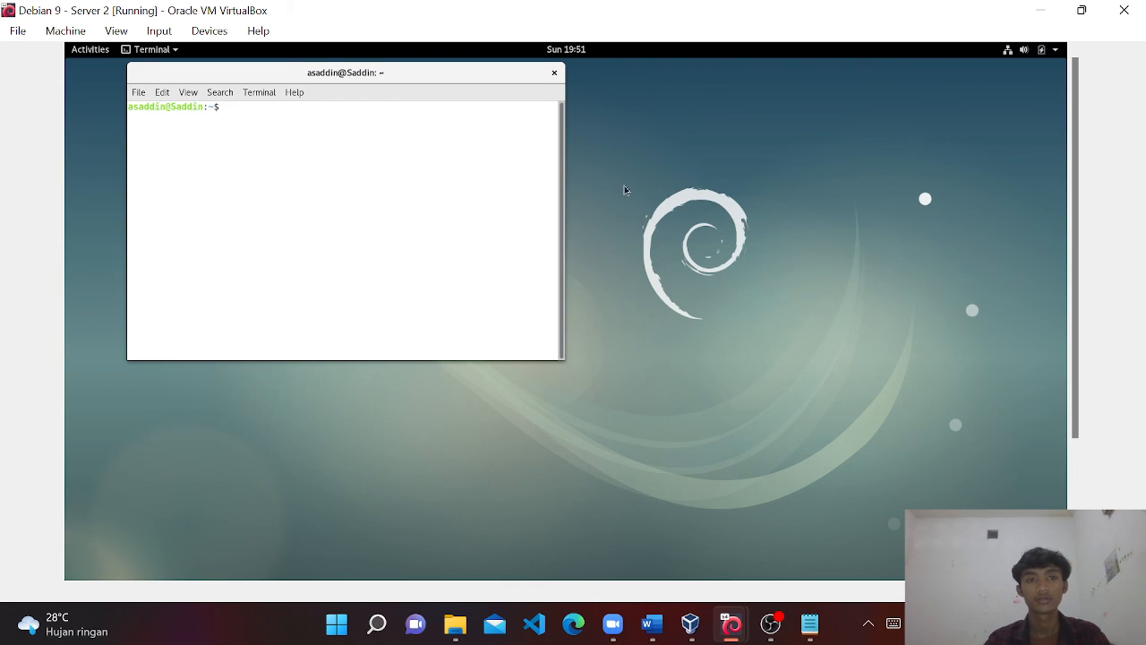
Move and enlarge the terminal window, then become root with su.
drag(448, 71, 536, 129)
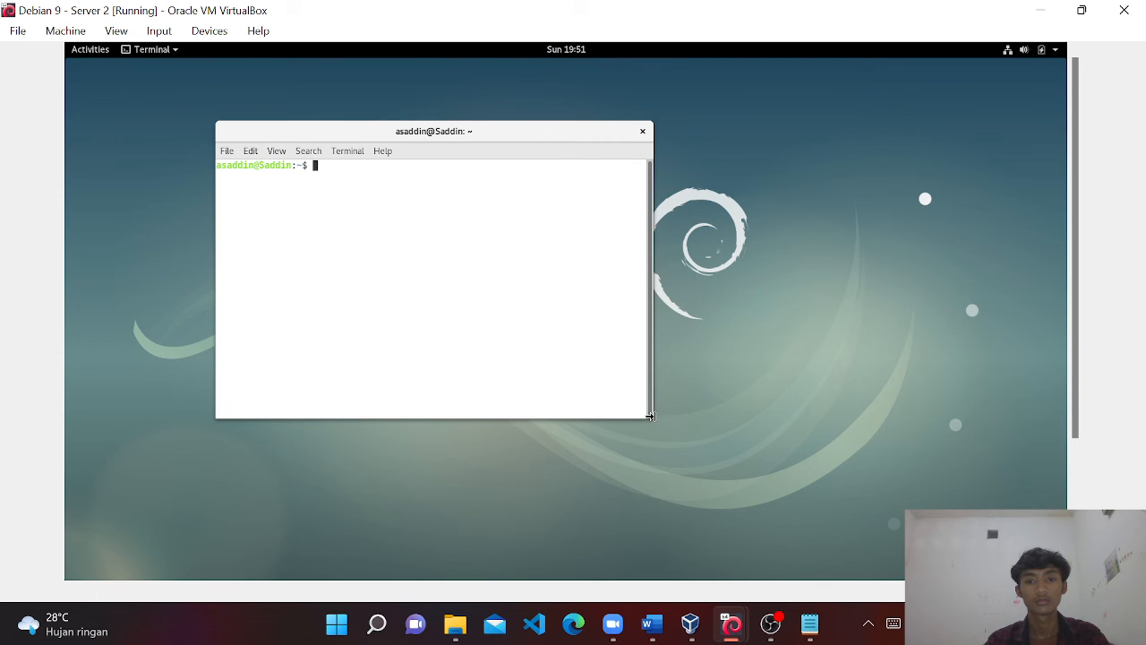
drag(650, 416, 867, 574)
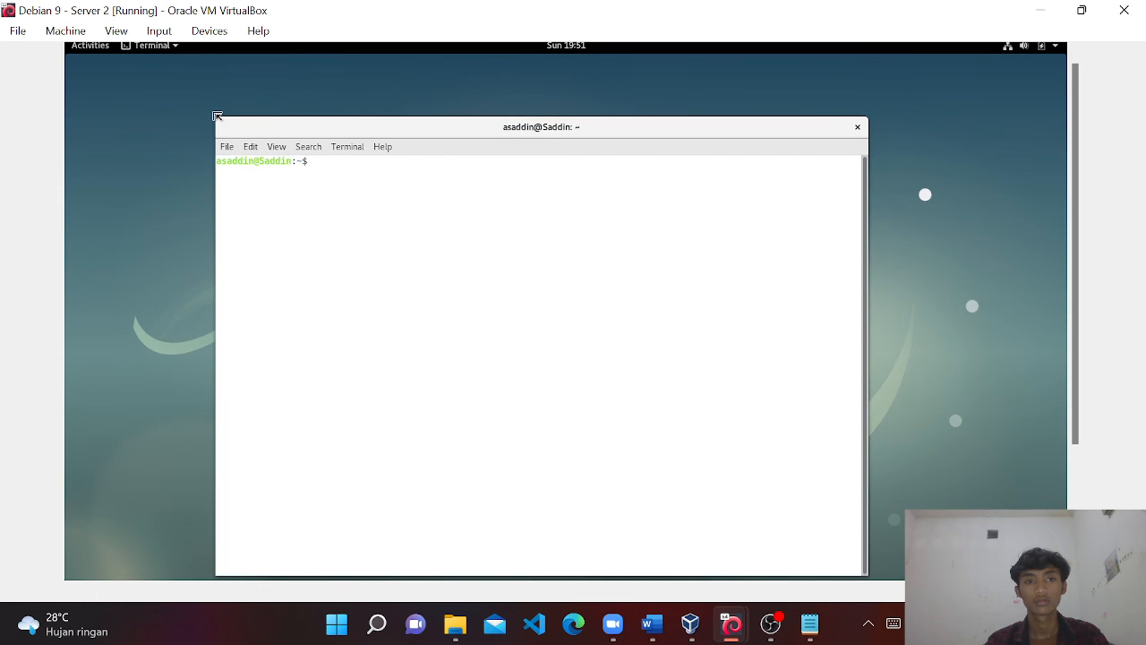
drag(217, 117, 183, 117)
text(su)
key(Return)
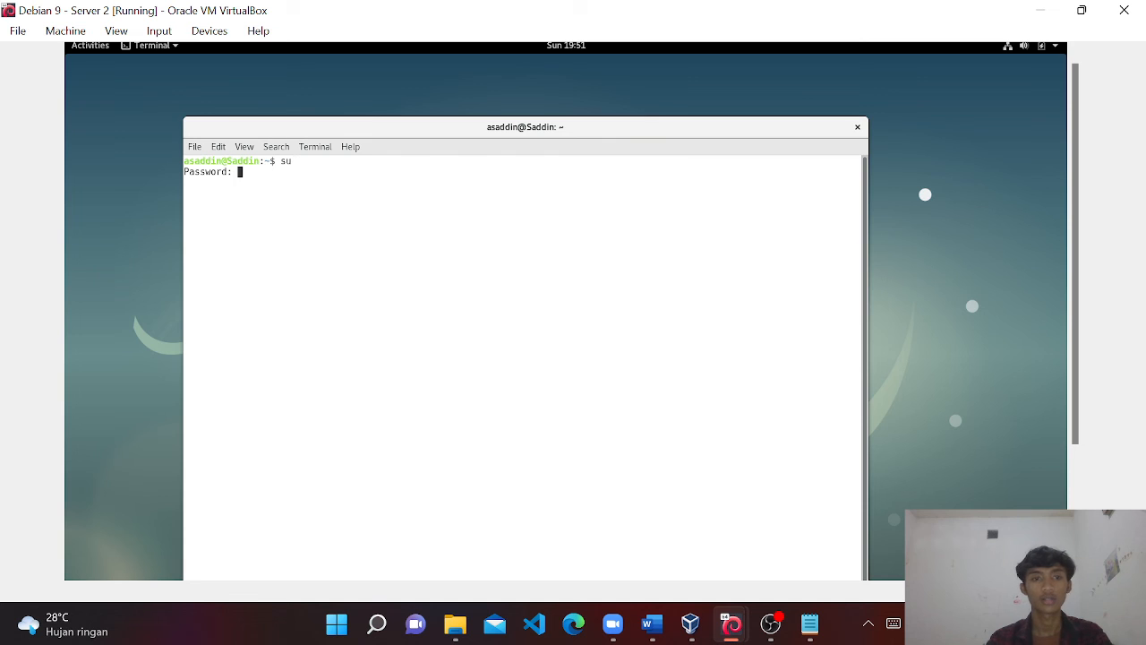
key(Return)
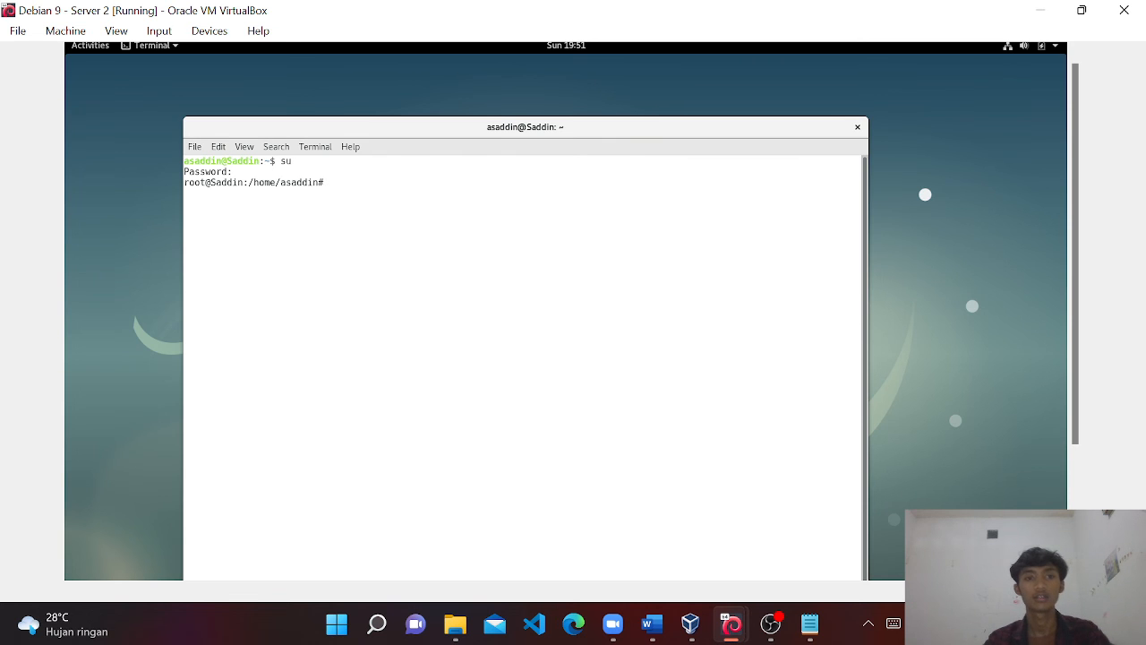
List interfaces with ifconfig, ping 8.8.8.8, stop it and clear the screen.
text(ifconfig)
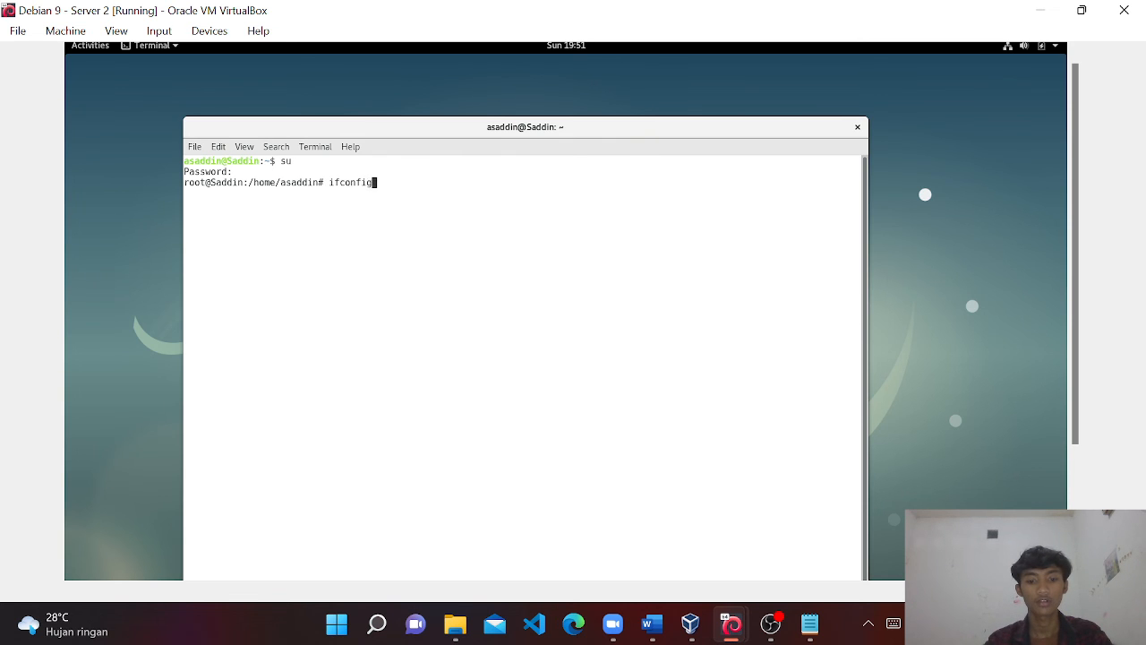
key(Return)
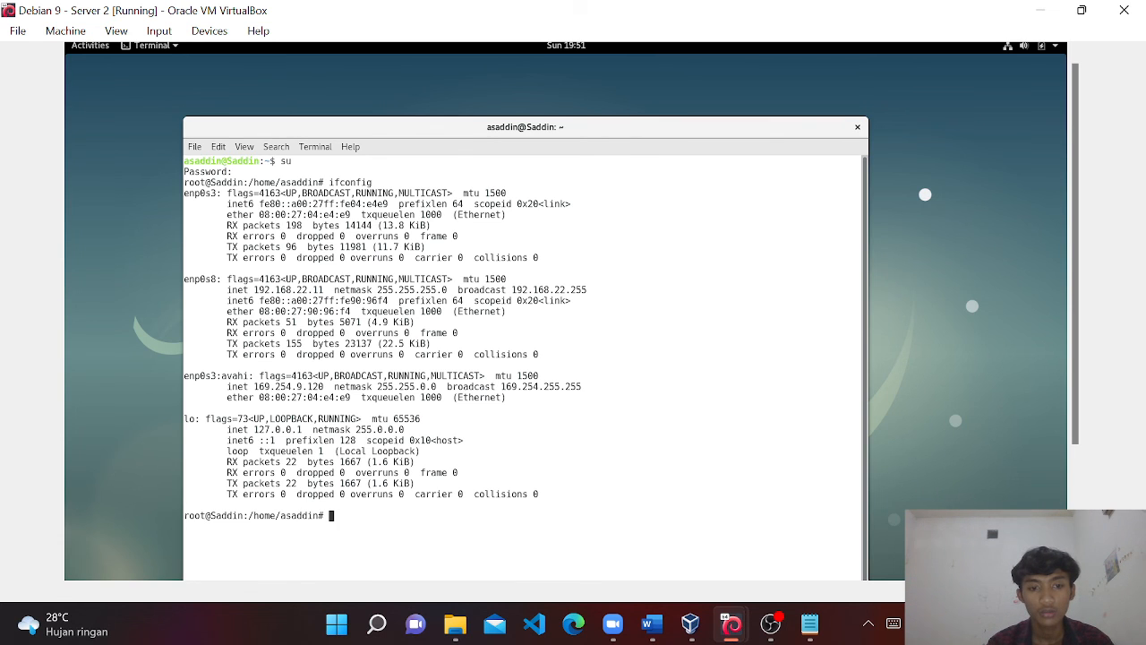
text(ping )
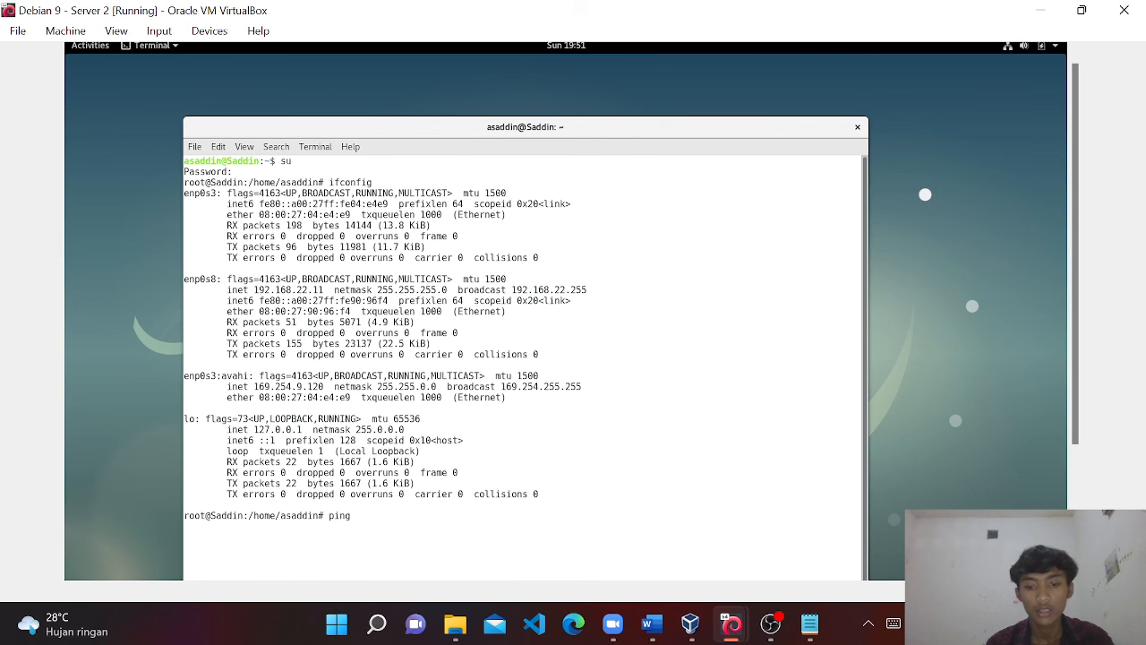
text(8.8.8.8)
key(Return)
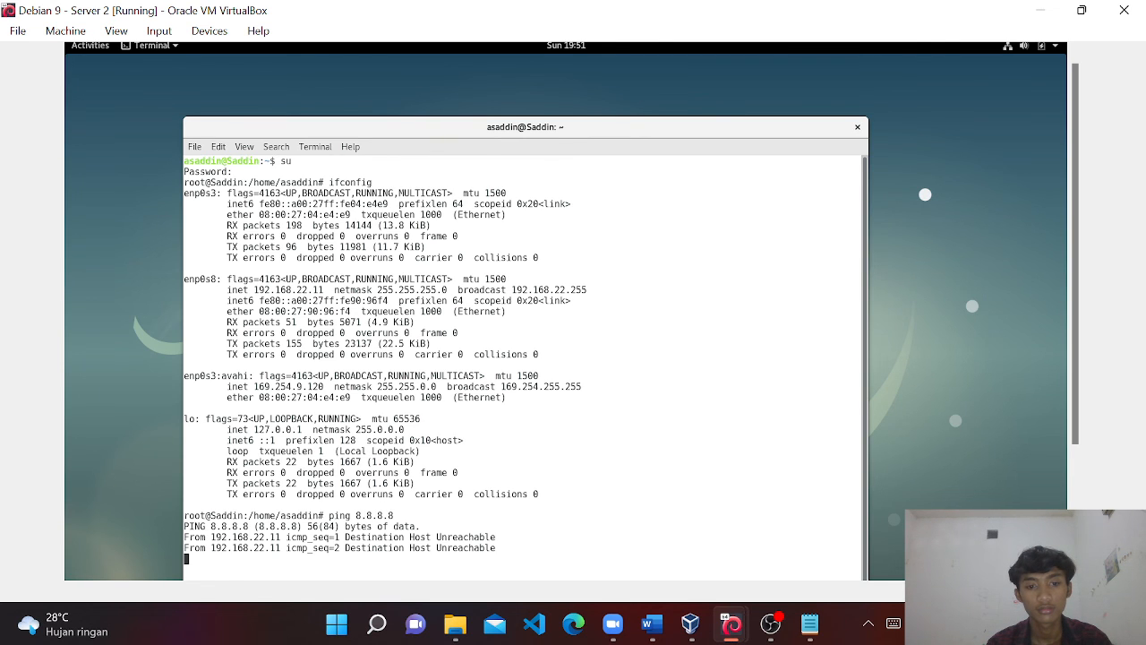
key(ctrl+c)
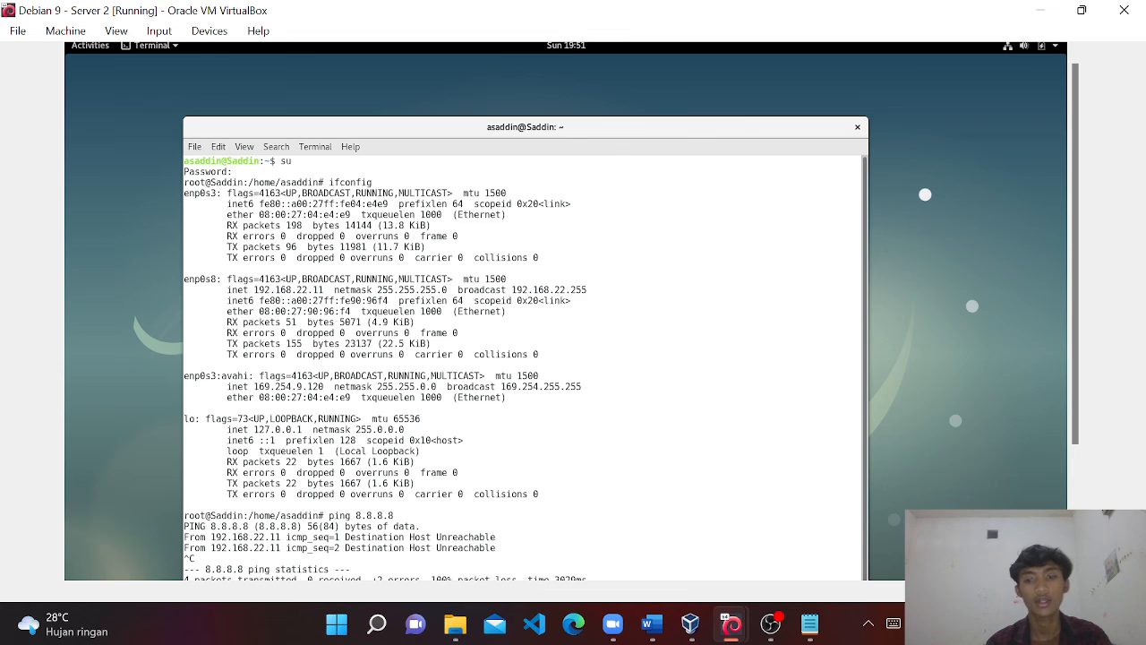
key(ctrl+l)
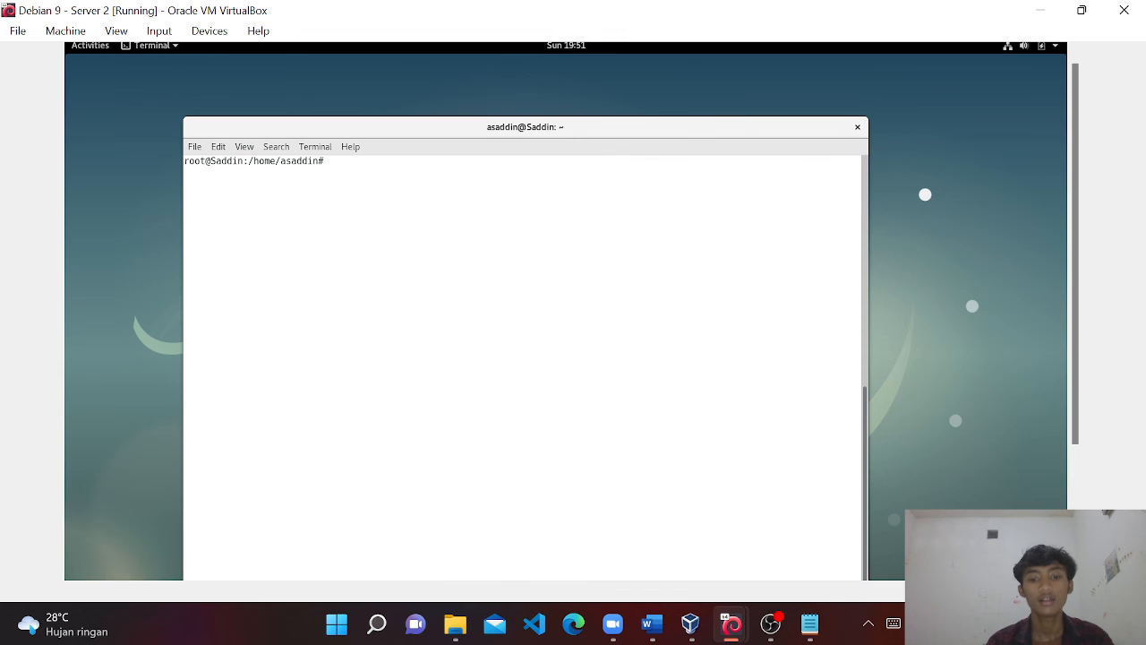
Open /etc/resolv.conf in nano to view nameservers 192.168.22.10 and 192.168.3.173.
text(nano)
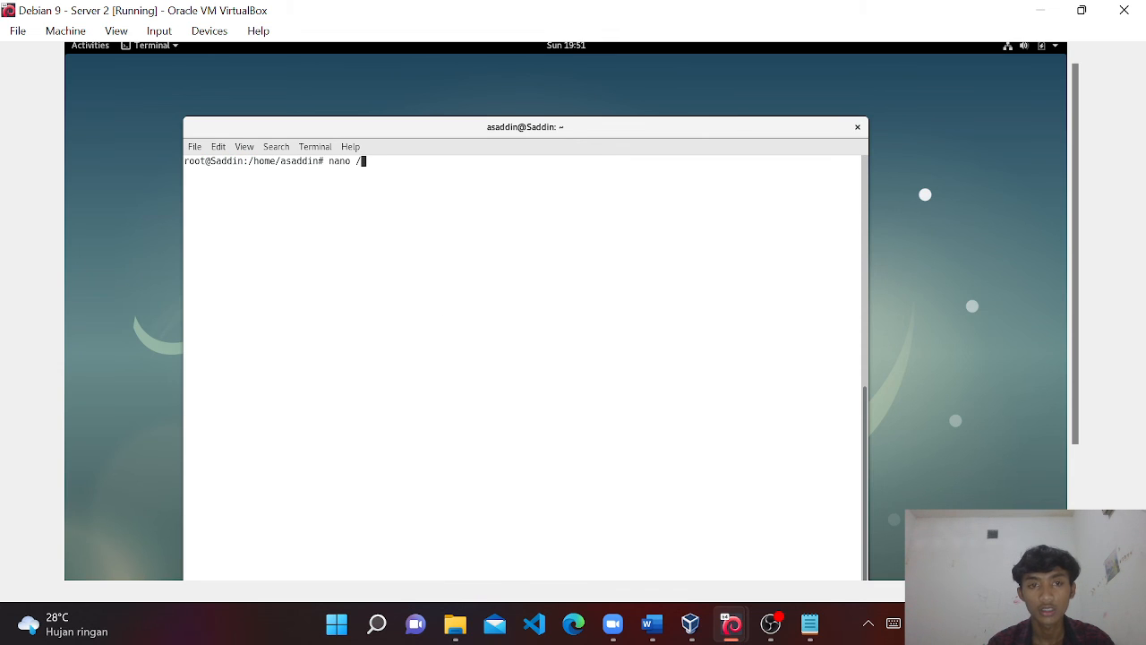
text( /etc/re)
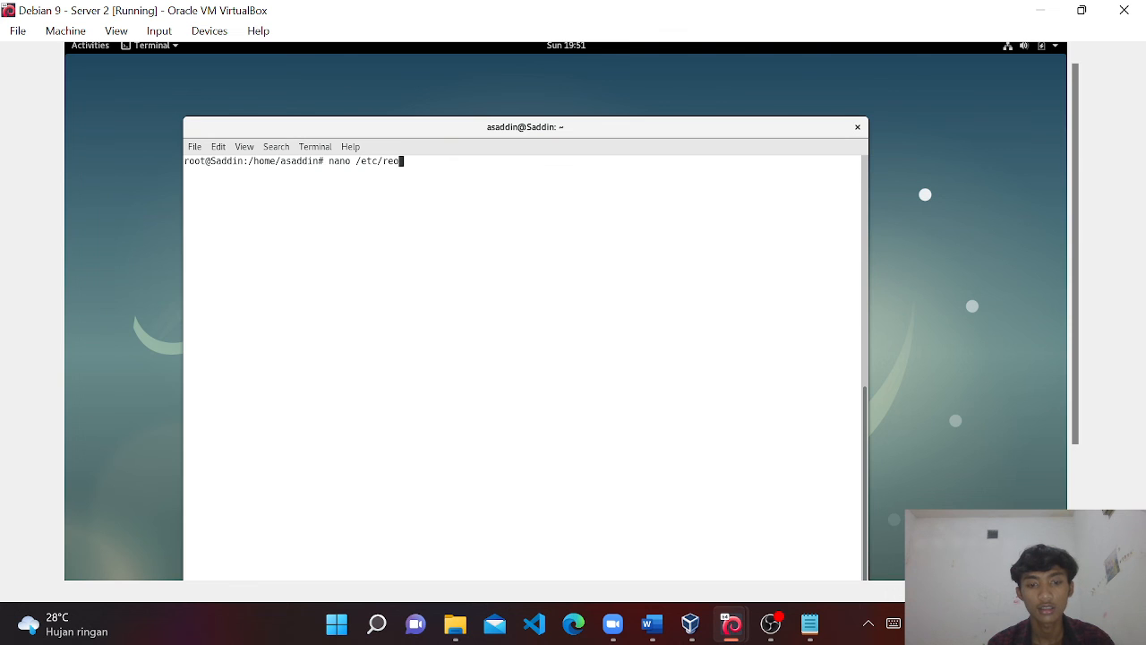
text(solv.conf)
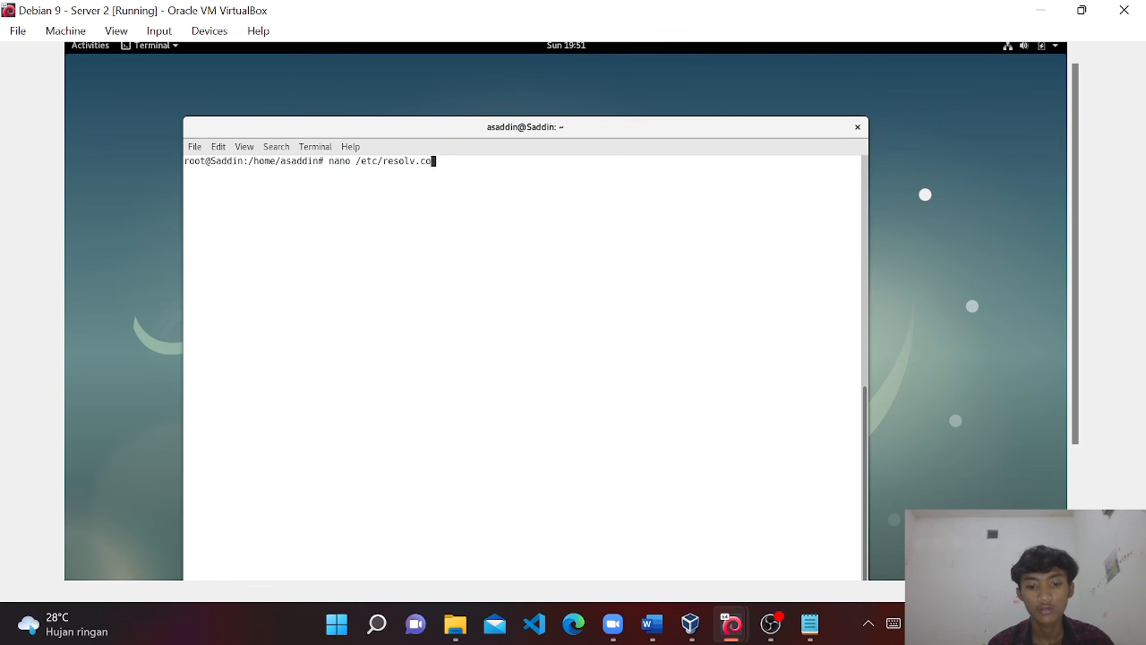
key(Return)
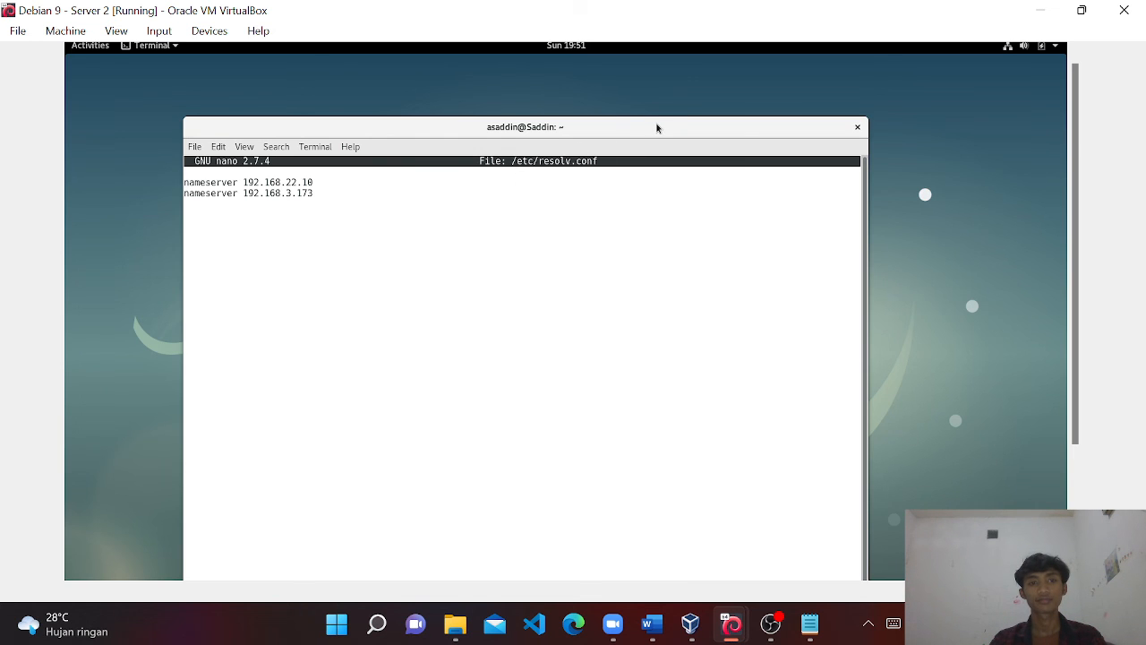
key(super)
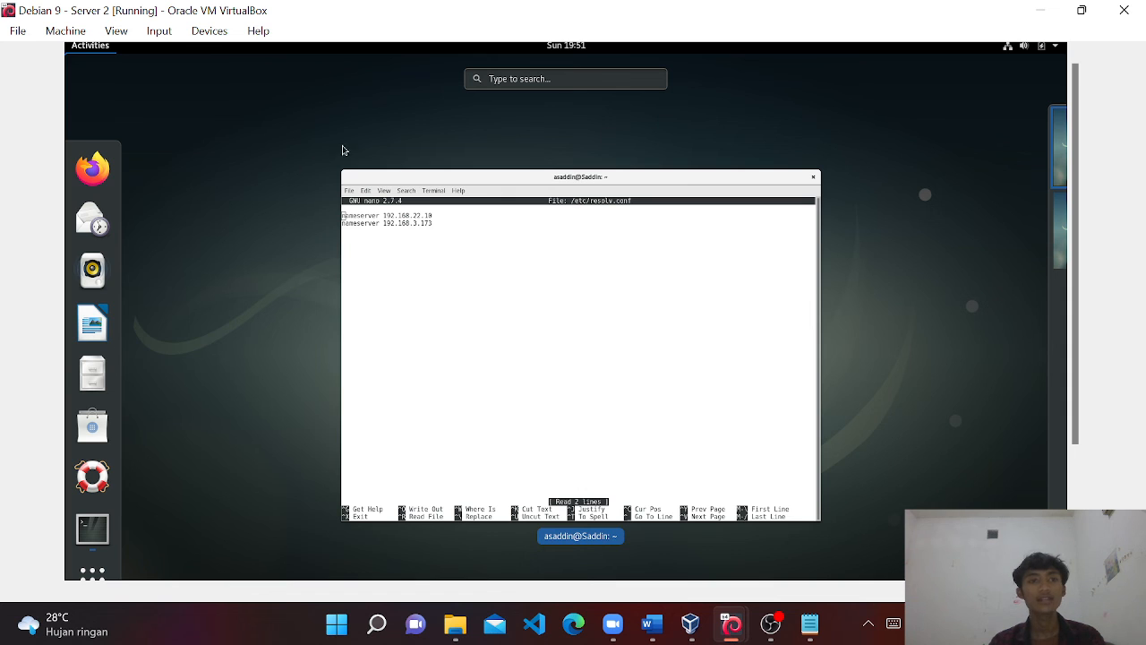
Launch Firefox ESR and search 'google' to test internet access.
click(93, 169)
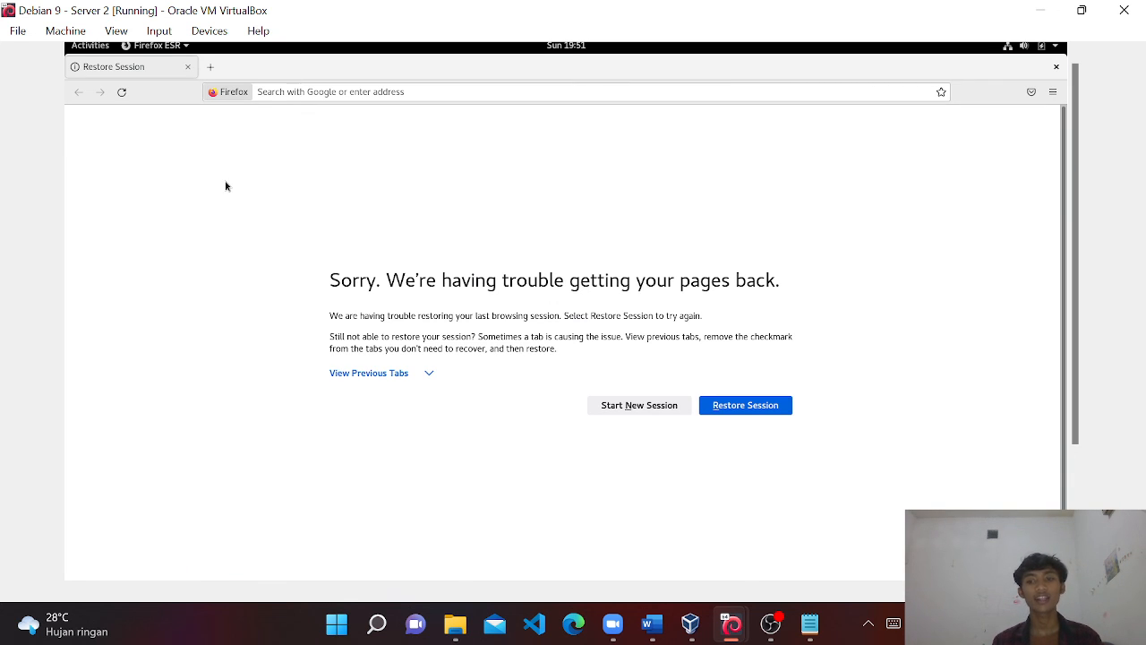
click(313, 99)
text(google)
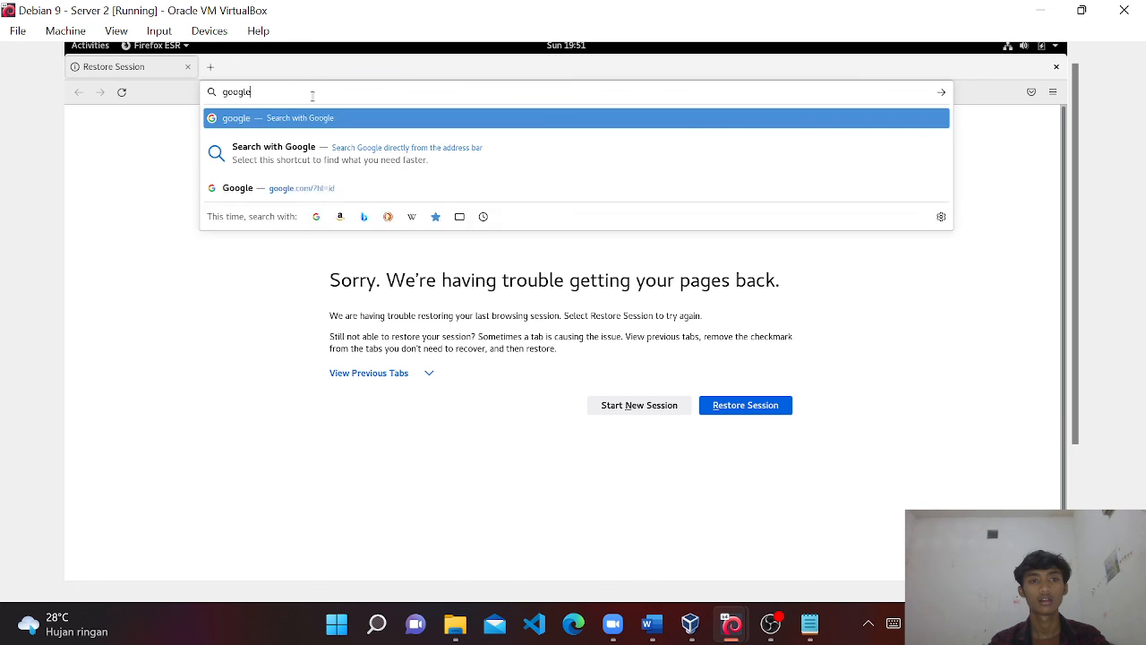
key(Return)
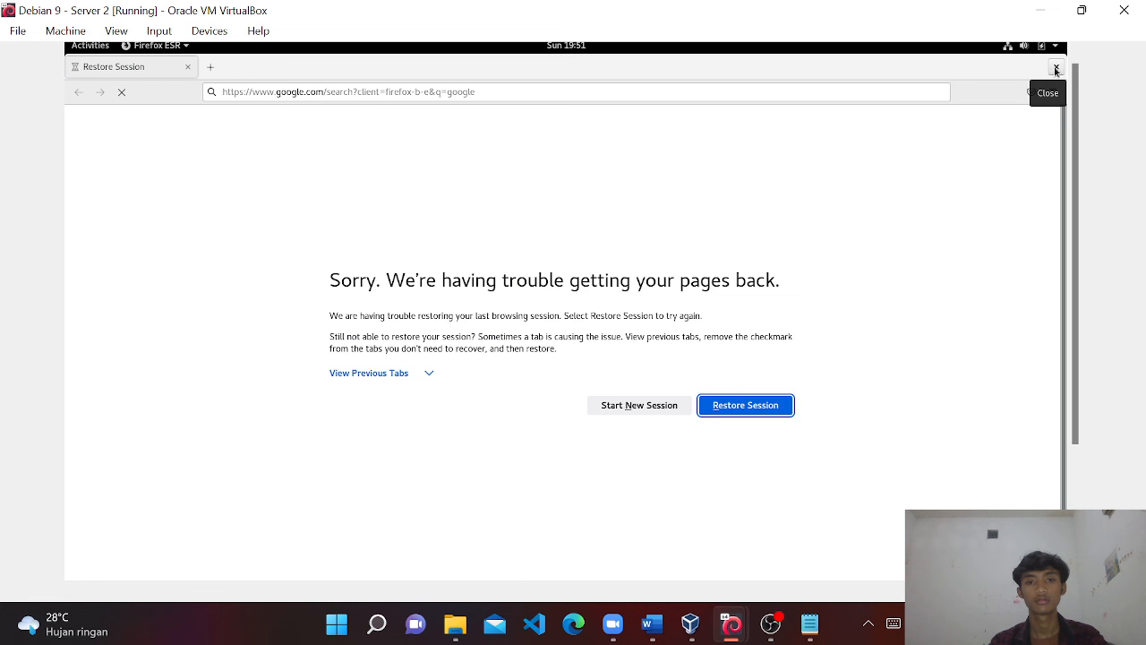
Connect the enp0s3 Ethernet interface and retry the 'google' search.
click(1014, 49)
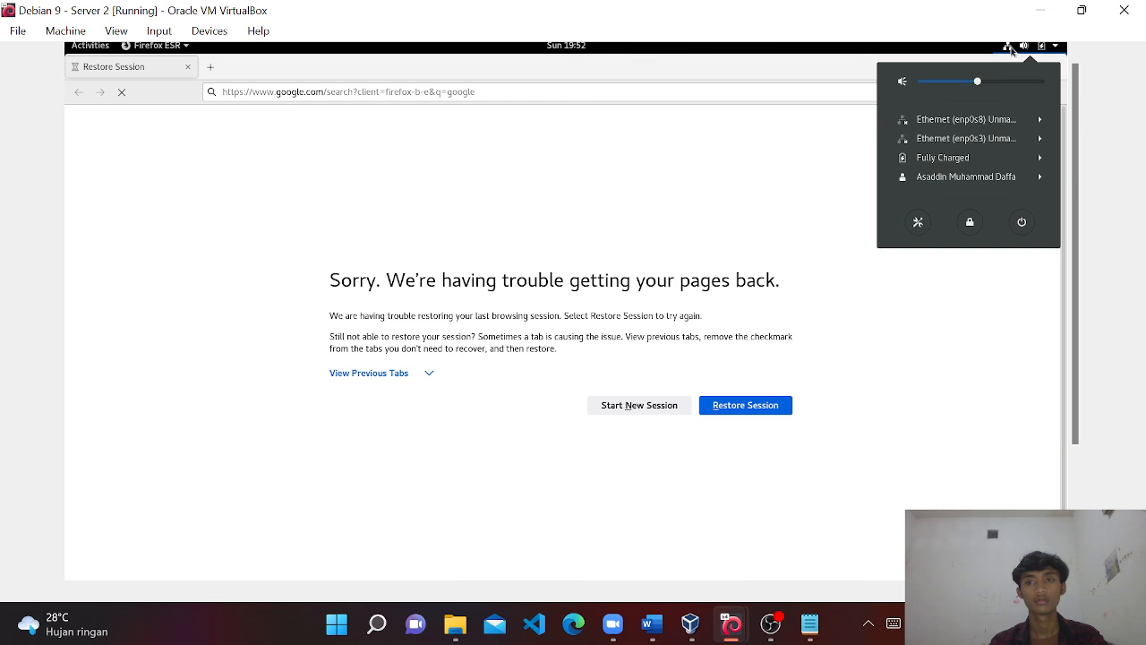
click(985, 139)
click(952, 167)
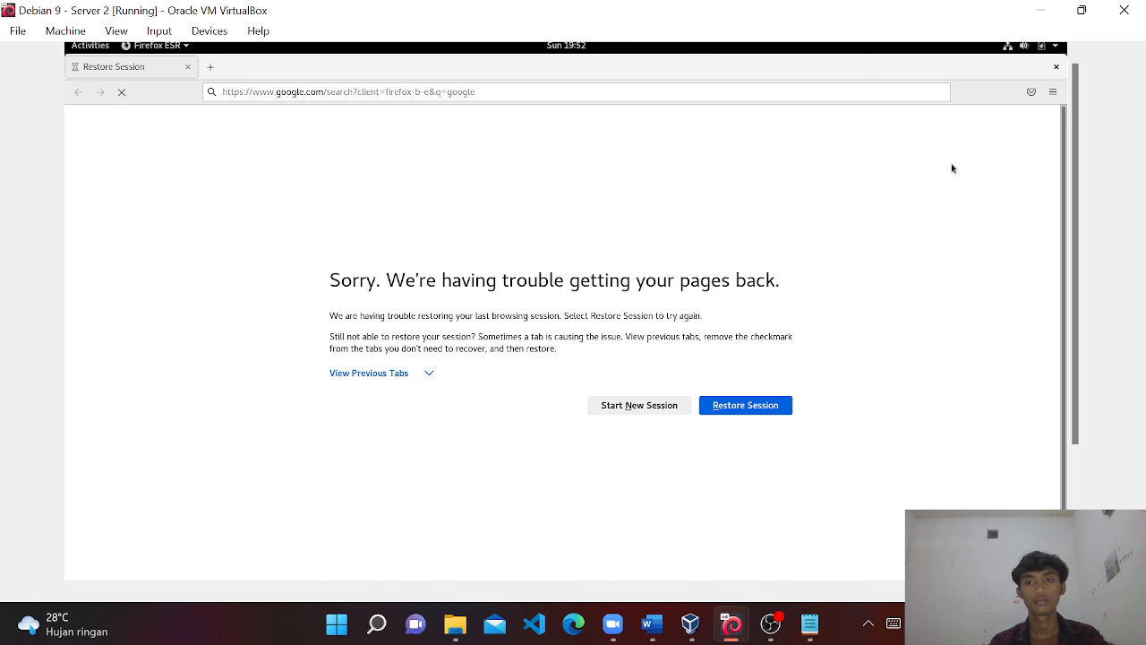
click(485, 91)
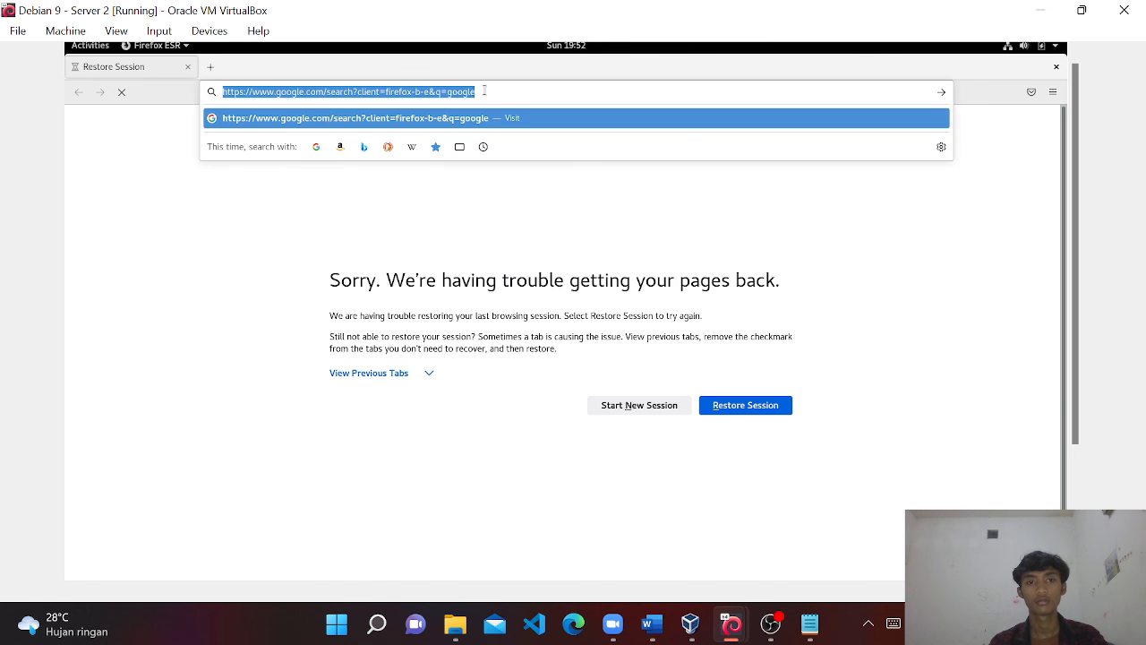
text(google)
key(Return)
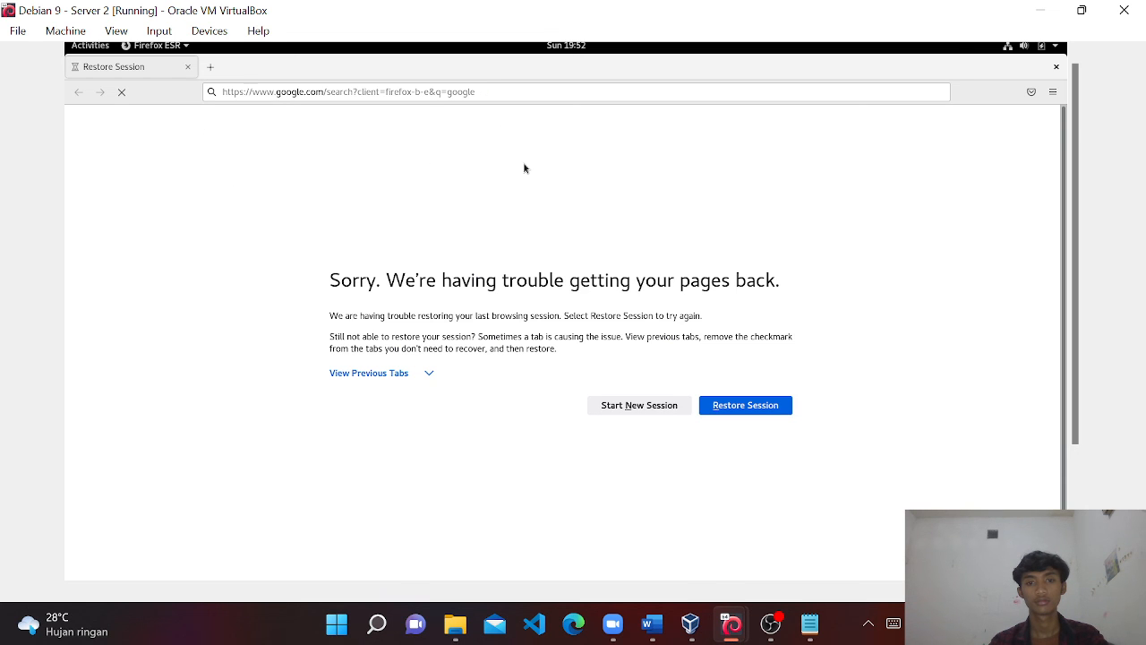
scroll(1077, 443, down, 3)
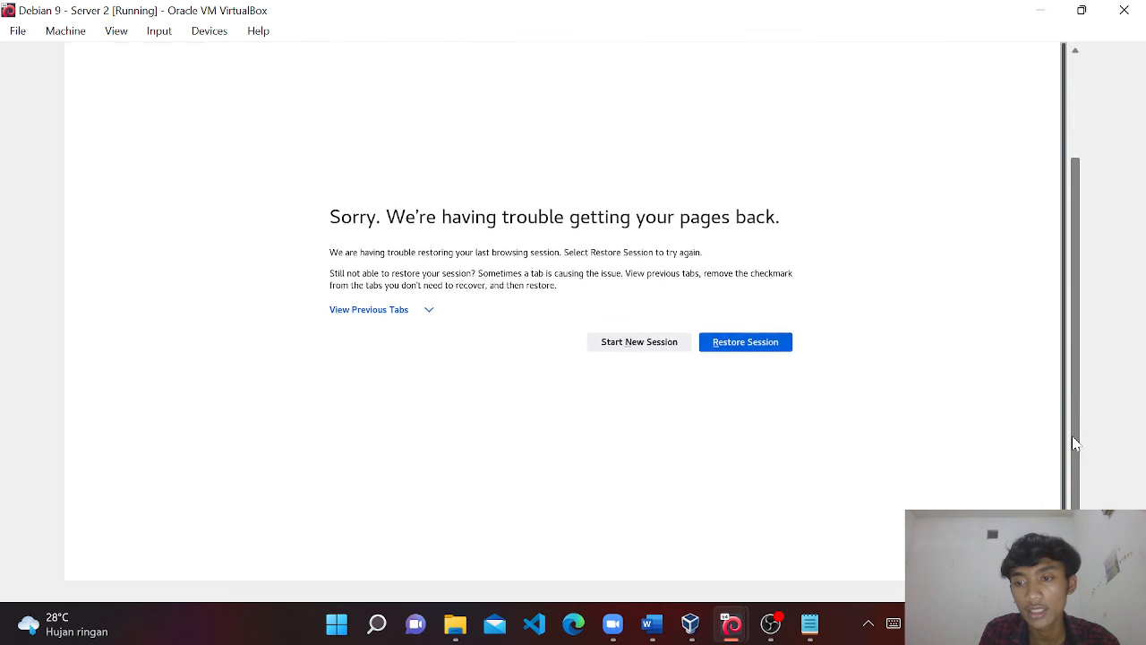
scroll(1085, 371, up, 3)
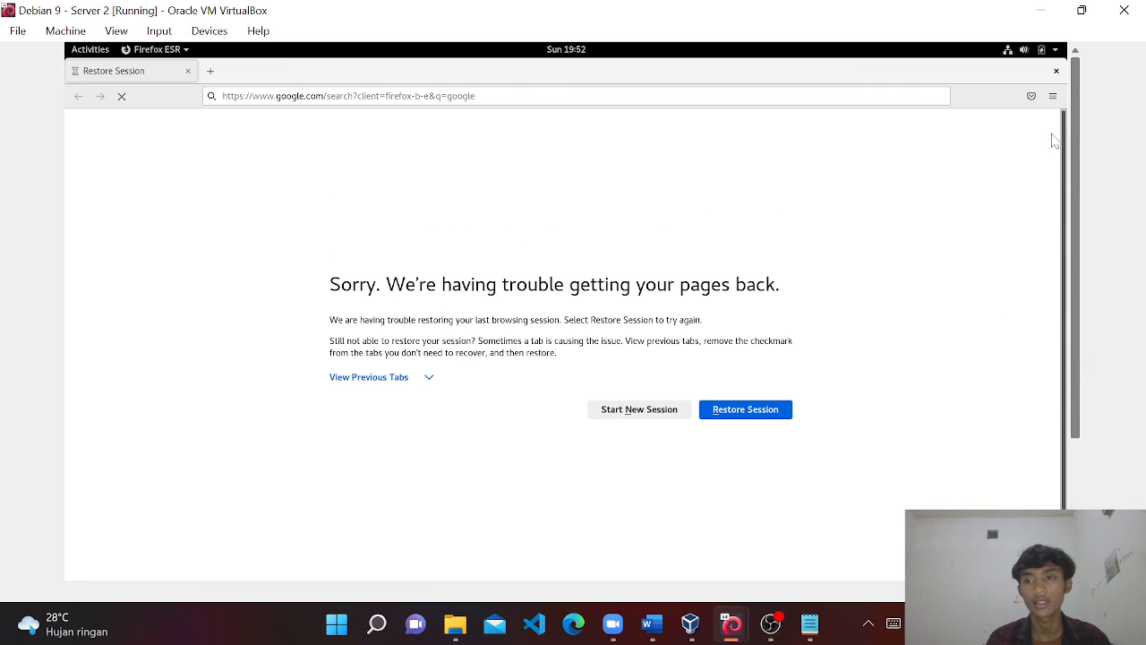
Connect enp0s8, search 'yt', and replace the failed Restore Session tab with a new tab.
click(1009, 52)
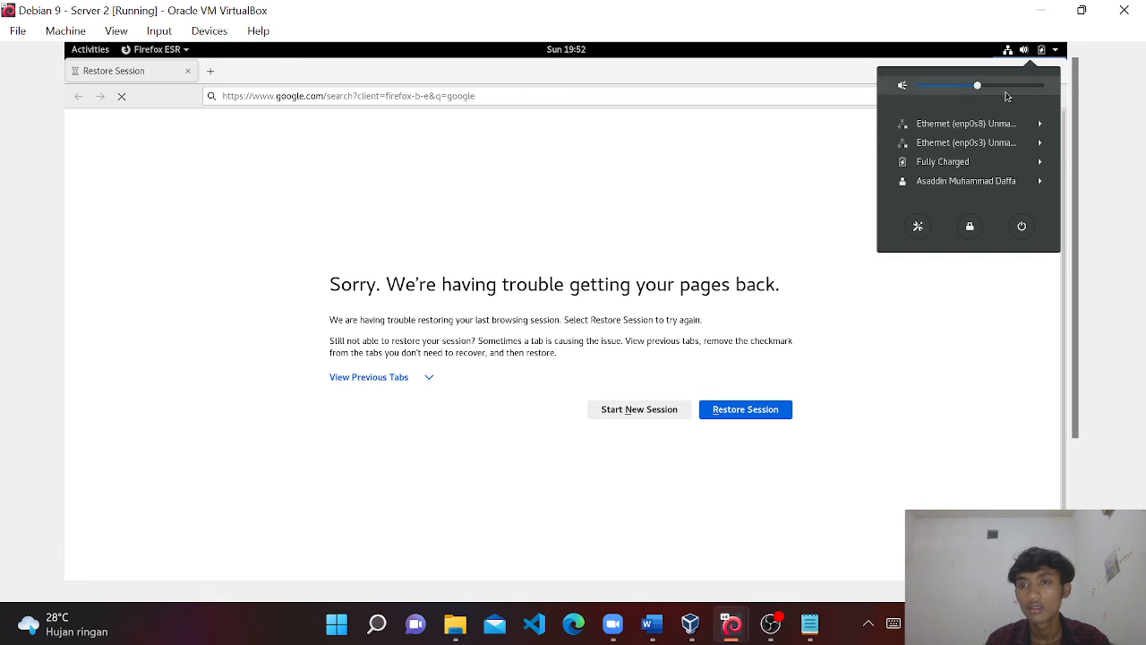
click(966, 123)
click(953, 152)
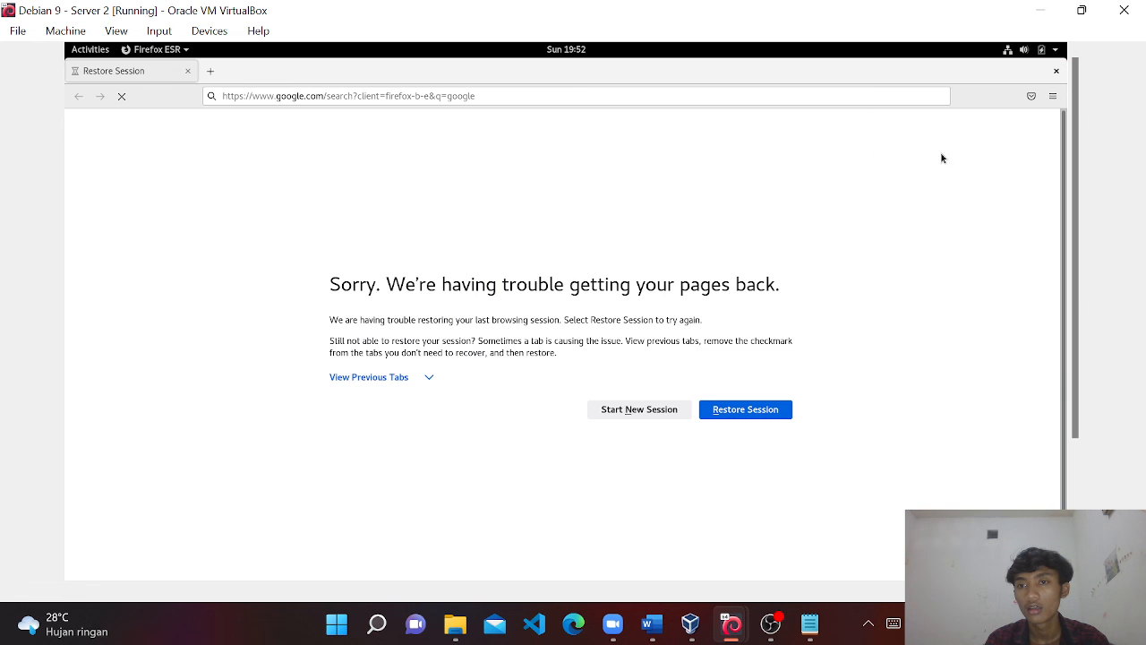
click(308, 97)
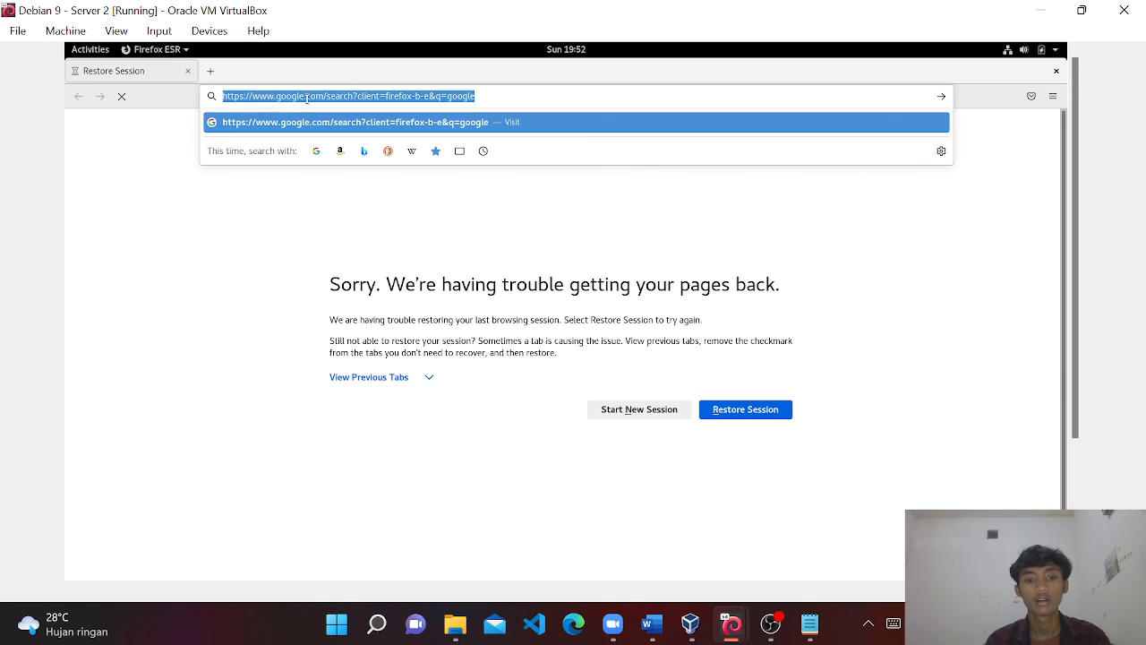
text(yt)
key(Return)
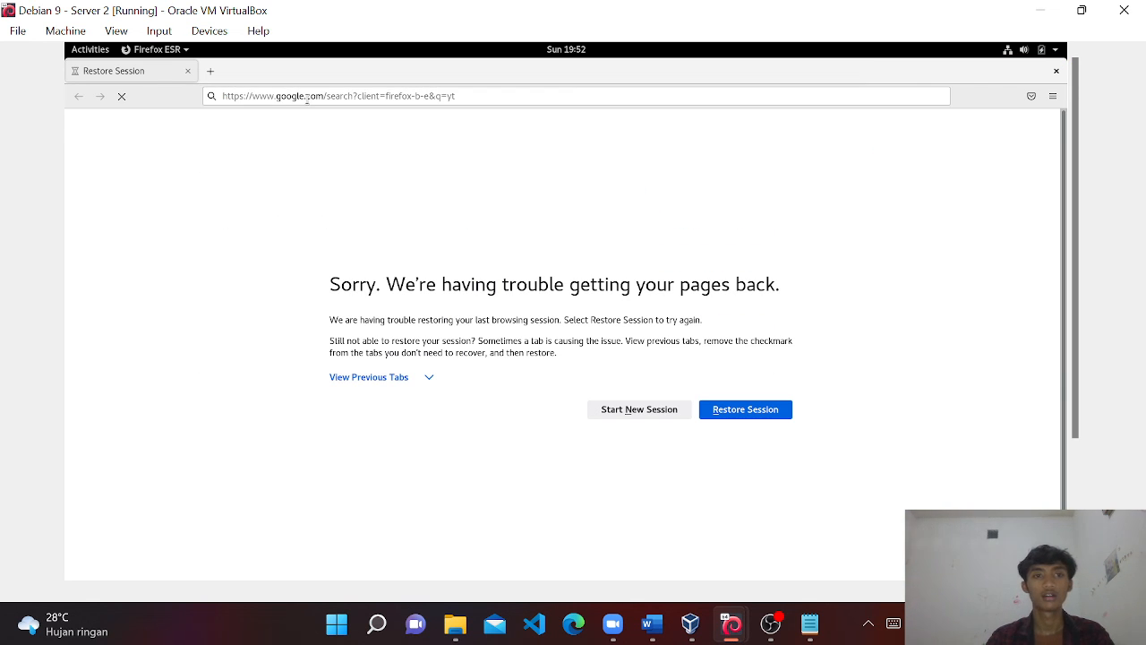
click(210, 70)
click(188, 70)
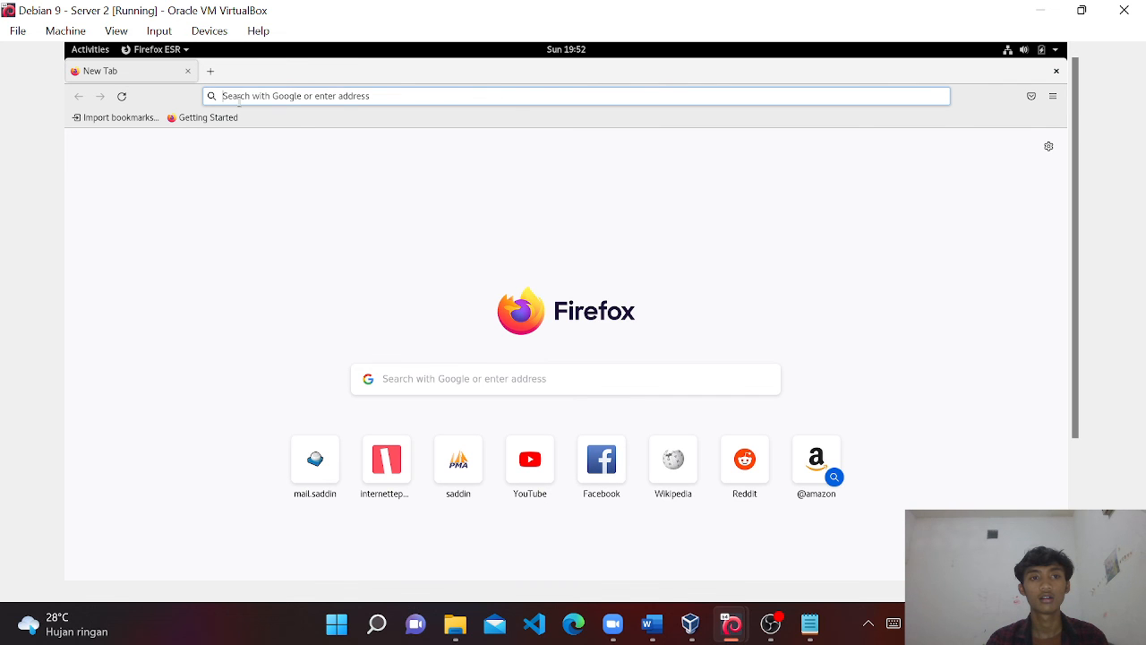
Enter saddin.com in the new tab's address bar and load it.
click(238, 97)
text(d)
key(BackSpace)
text(sa)
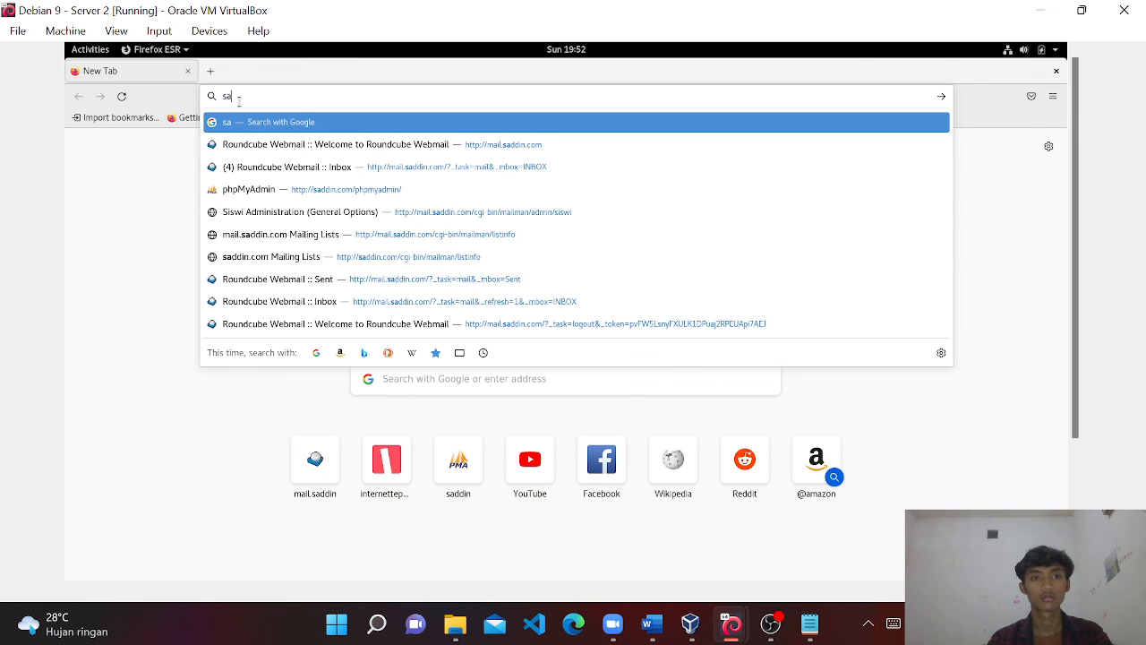
text(ddin.)
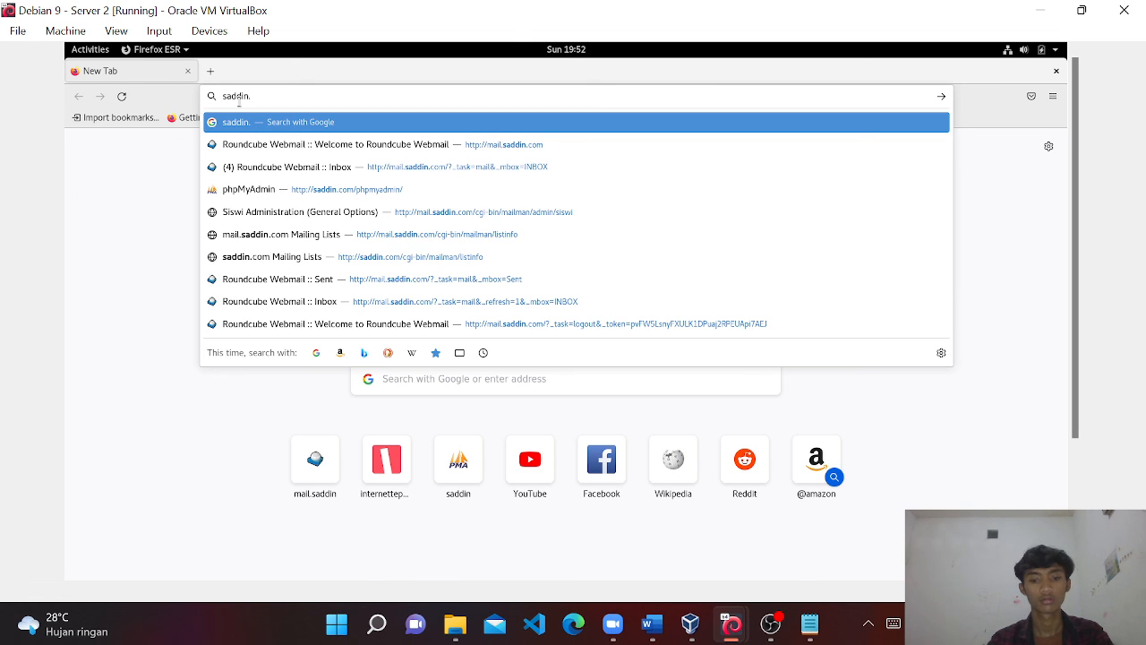
text(com)
key(Return)
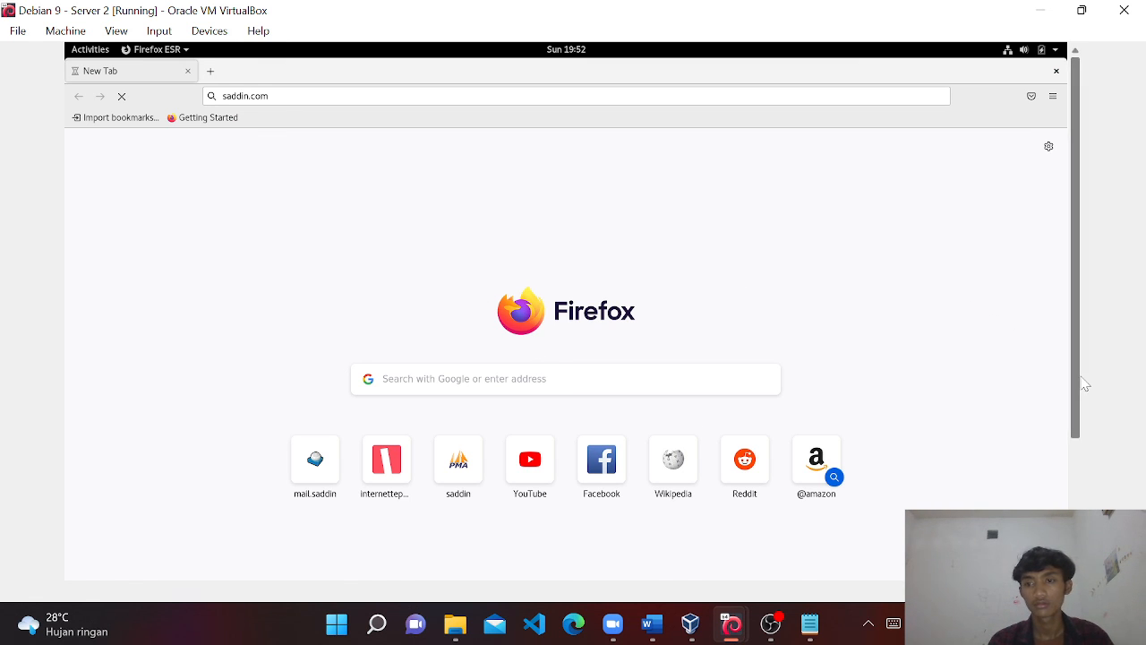
drag(1086, 385, 1082, 358)
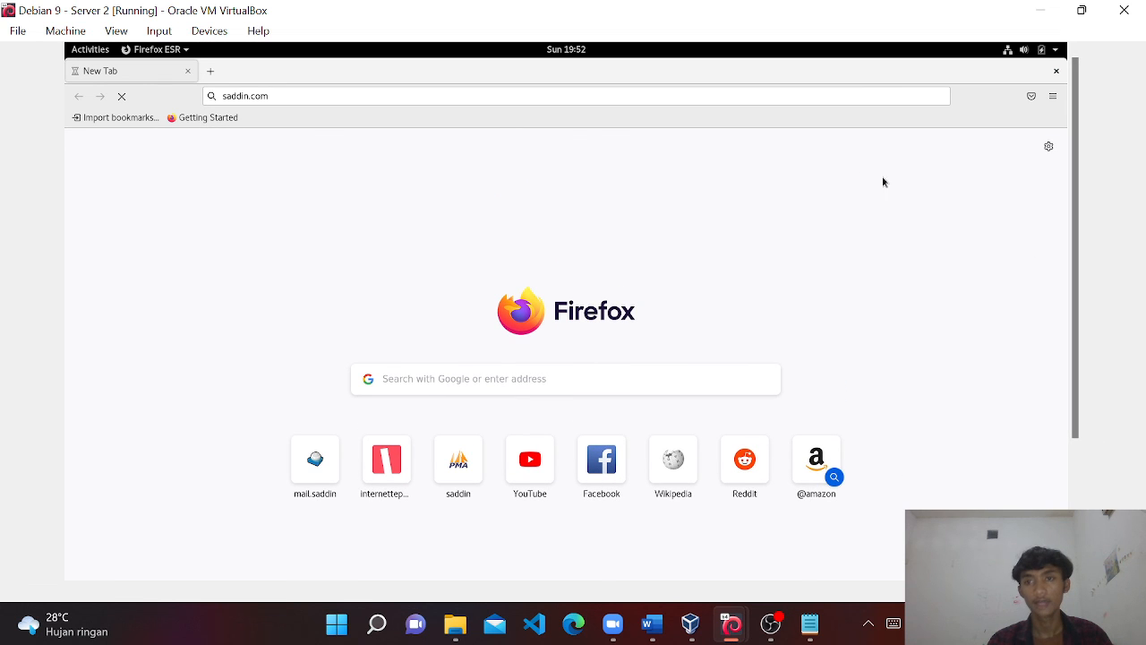
mouse_move(748, 627)
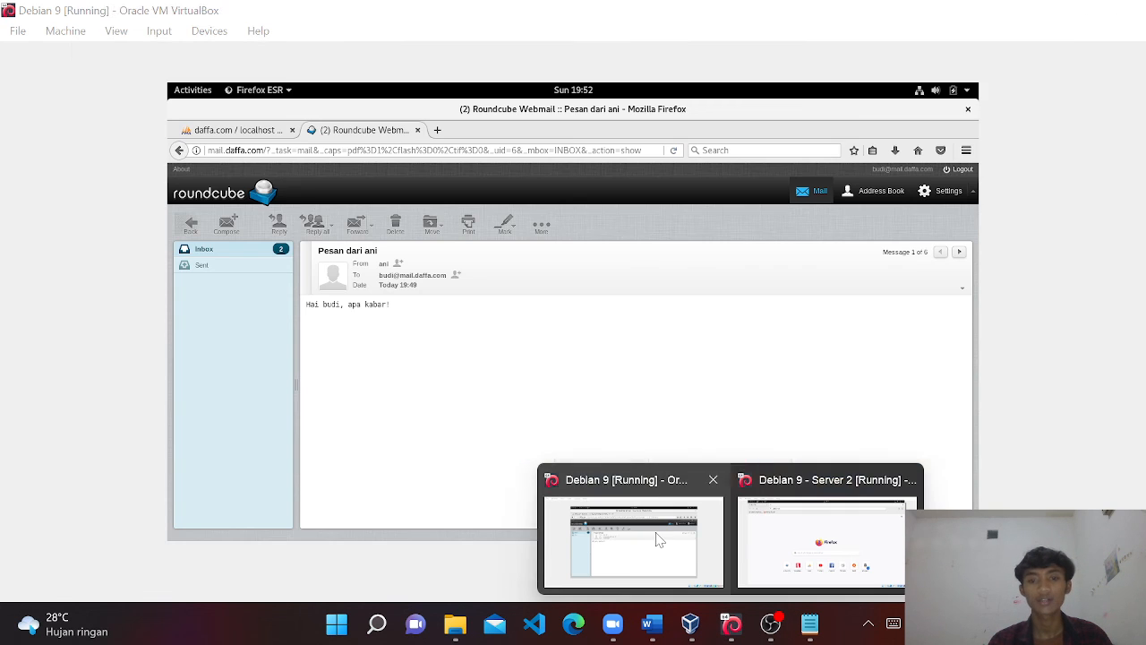
Bring the Debian 9 client VM forward and show Roundcube's six-message Inbox.
click(655, 535)
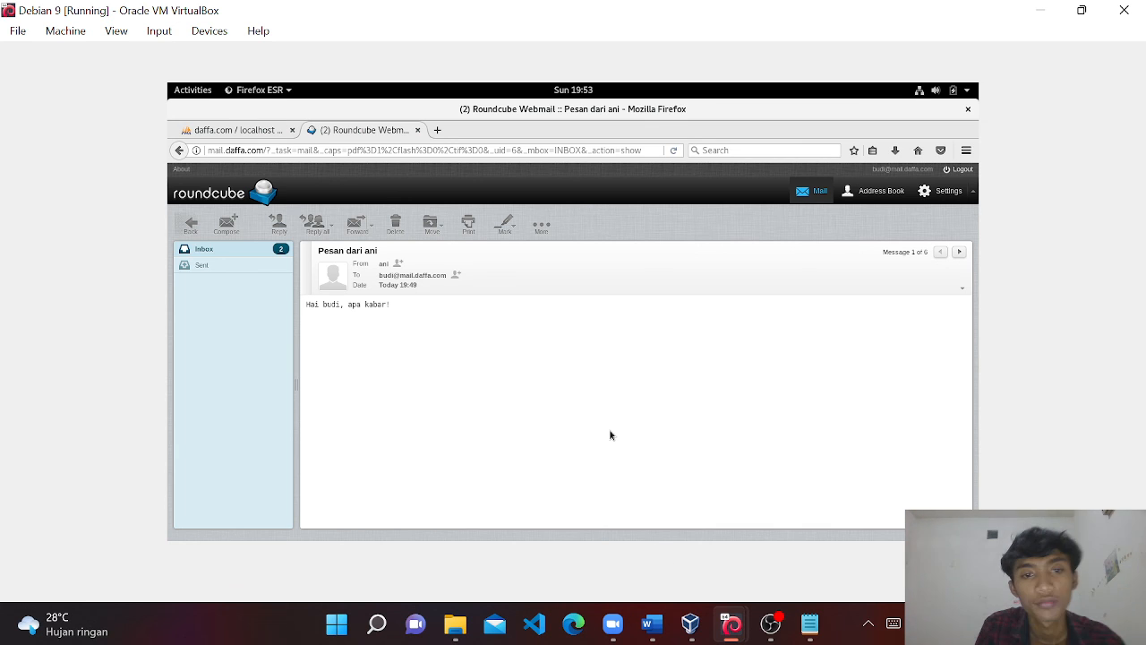
click(231, 251)
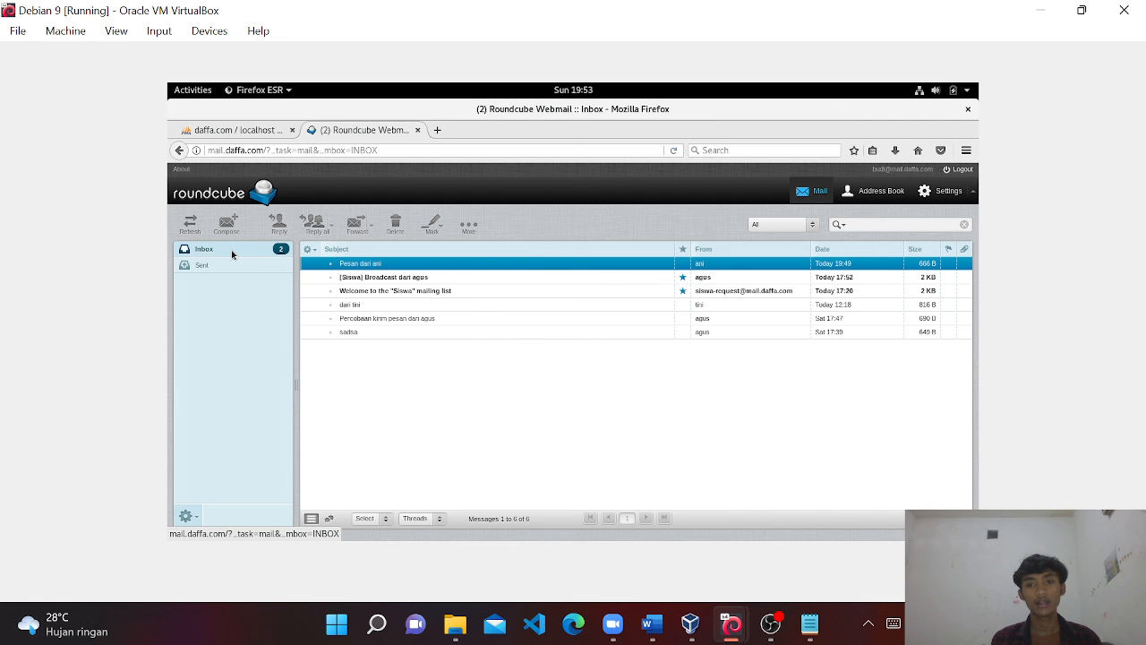
Open and read the 'hai' message from the other user, then return to the Inbox.
click(357, 308)
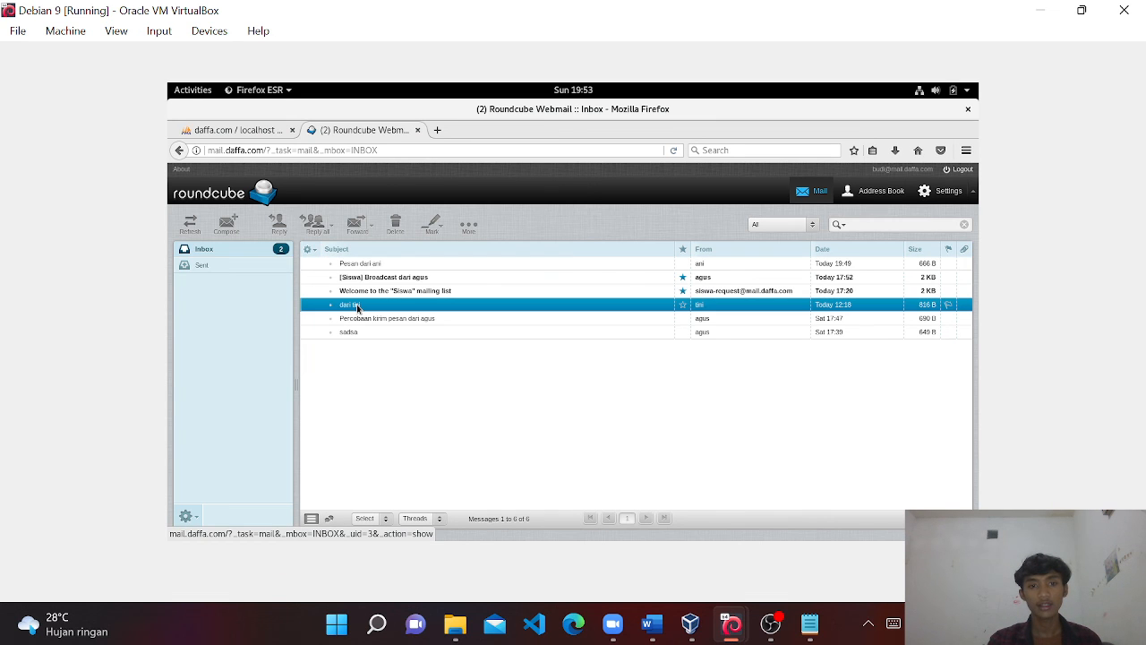
double_click(358, 307)
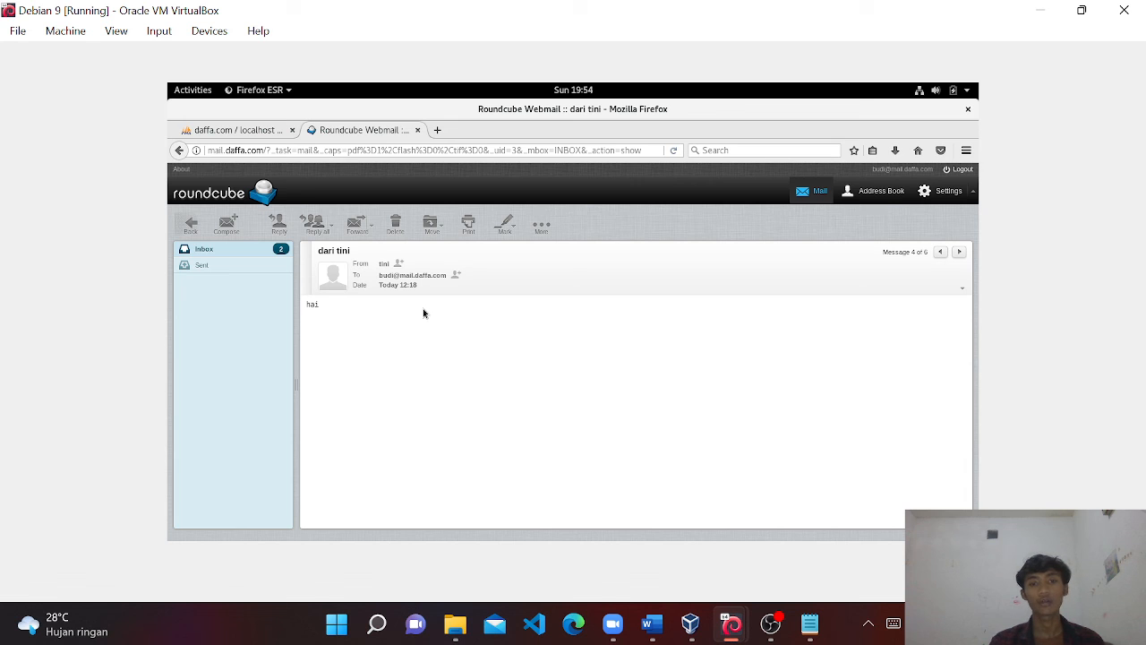
click(209, 254)
Select the Siswa welcome and broadcast messages, then bring OBS Studio to the front.
mouse_move(772, 629)
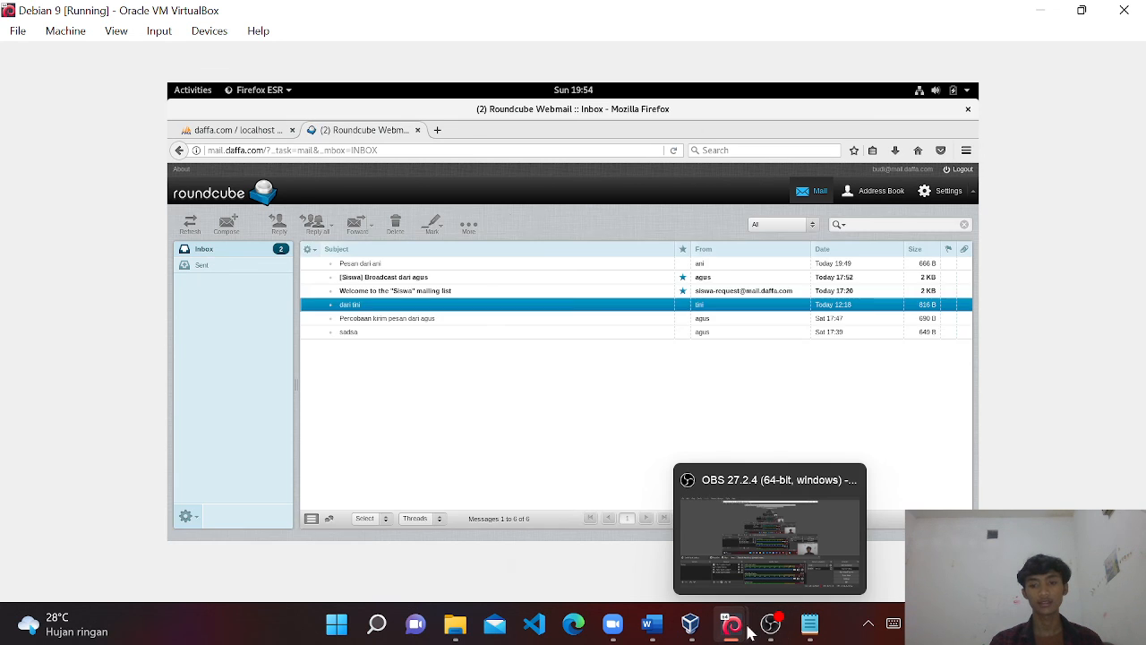
click(766, 628)
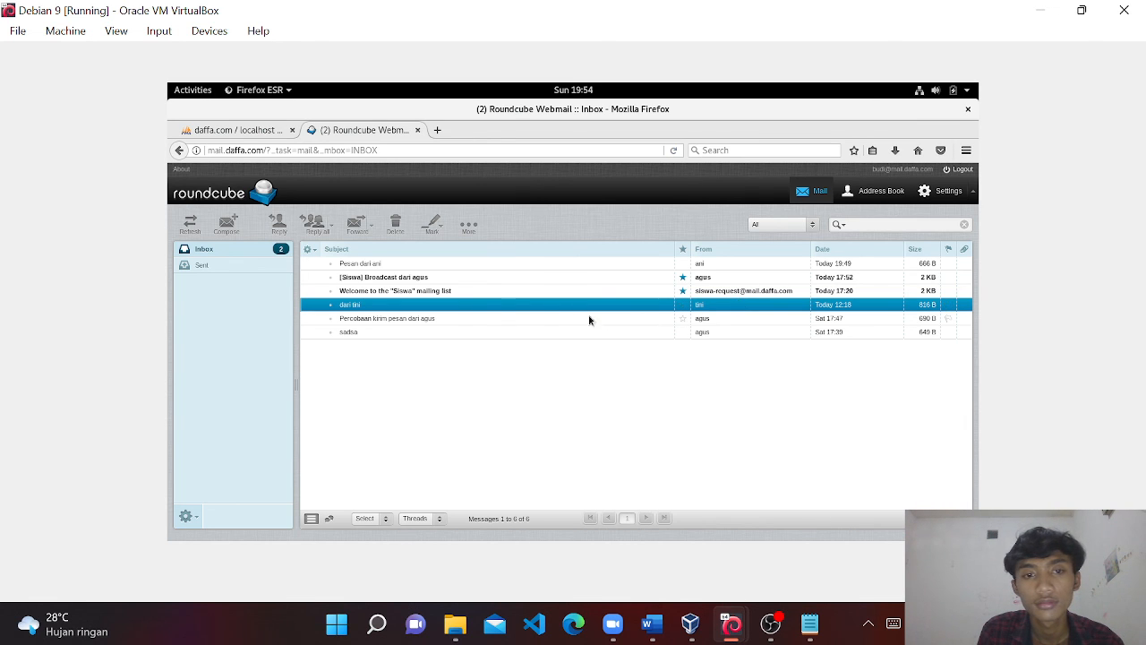
click(469, 293)
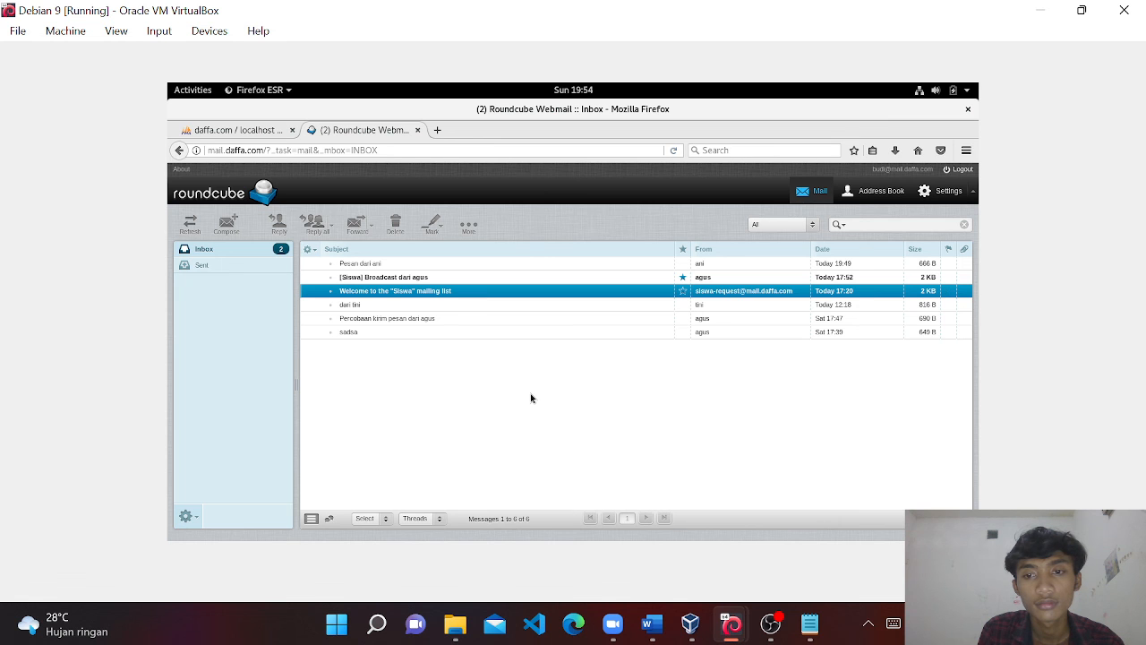
click(405, 278)
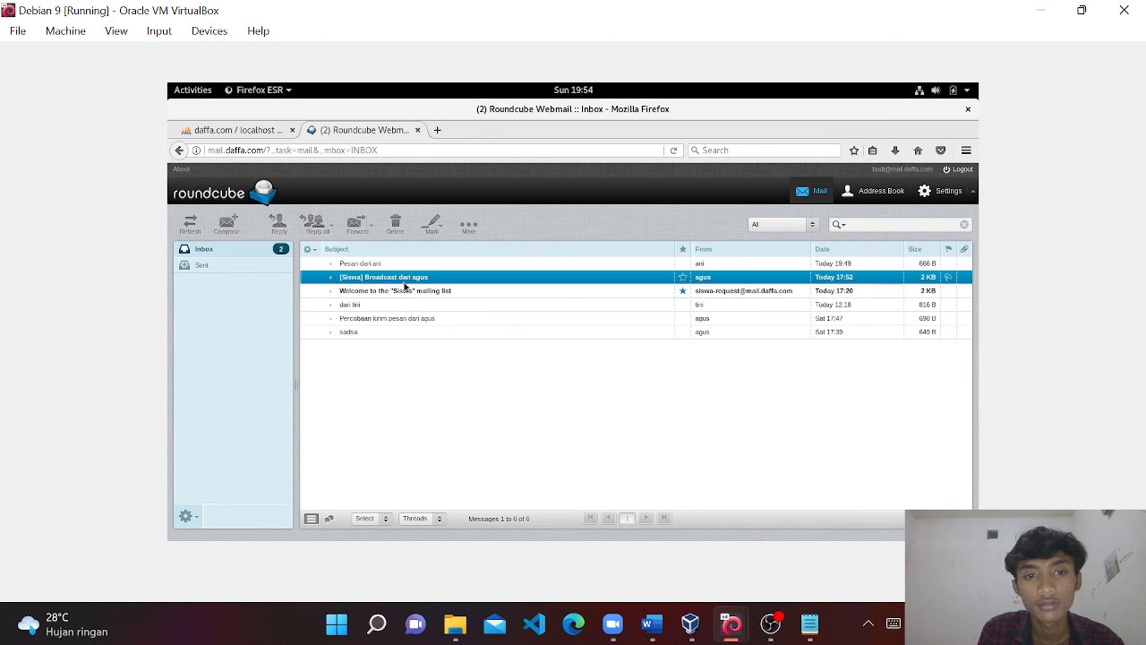
click(767, 625)
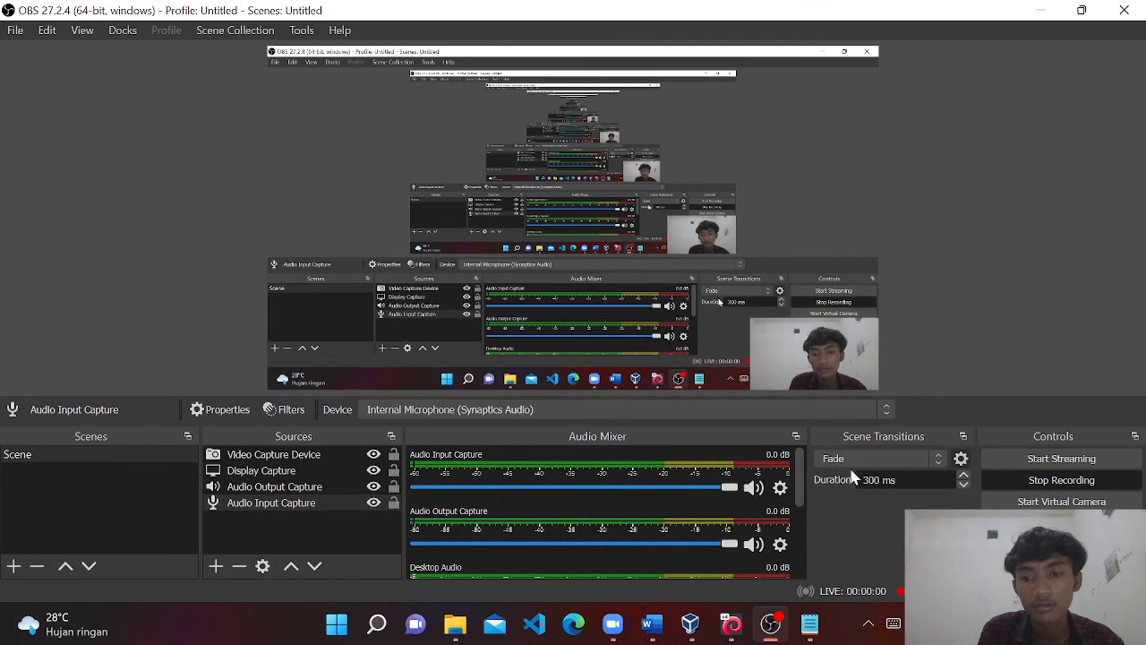
click(1032, 484)
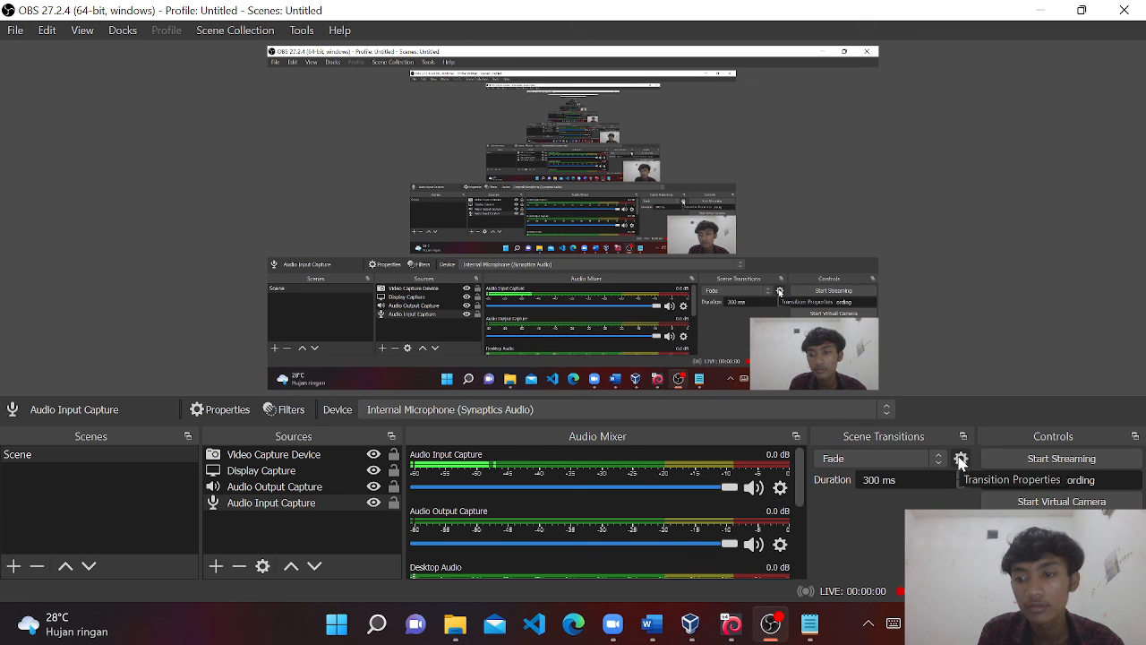
click(1062, 480)
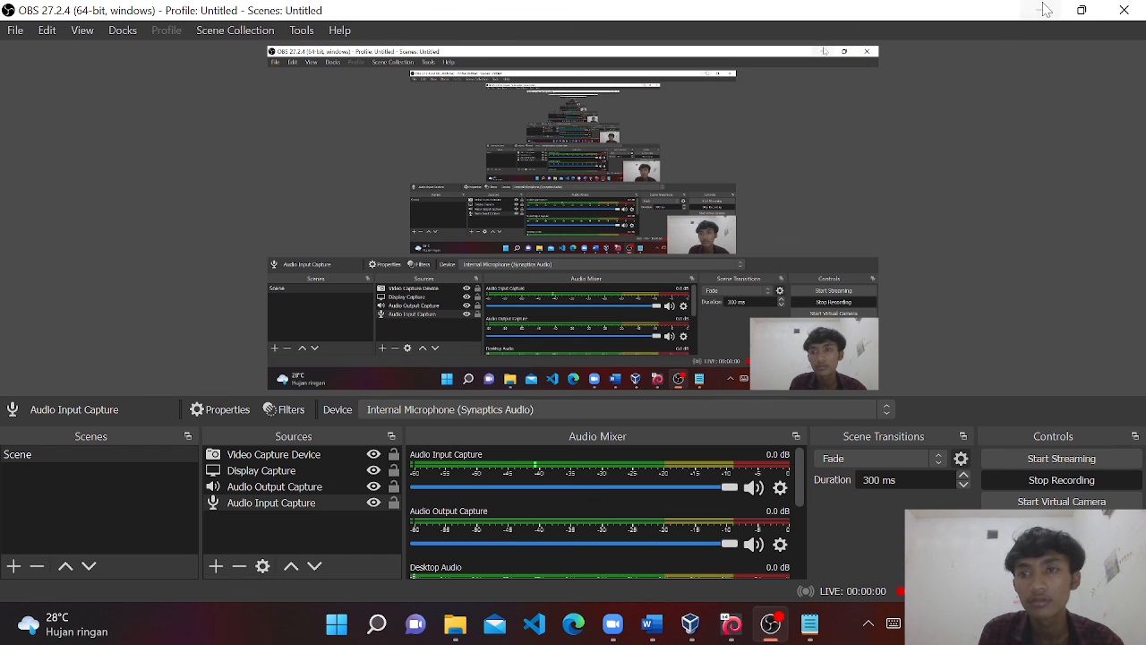
click(1041, 9)
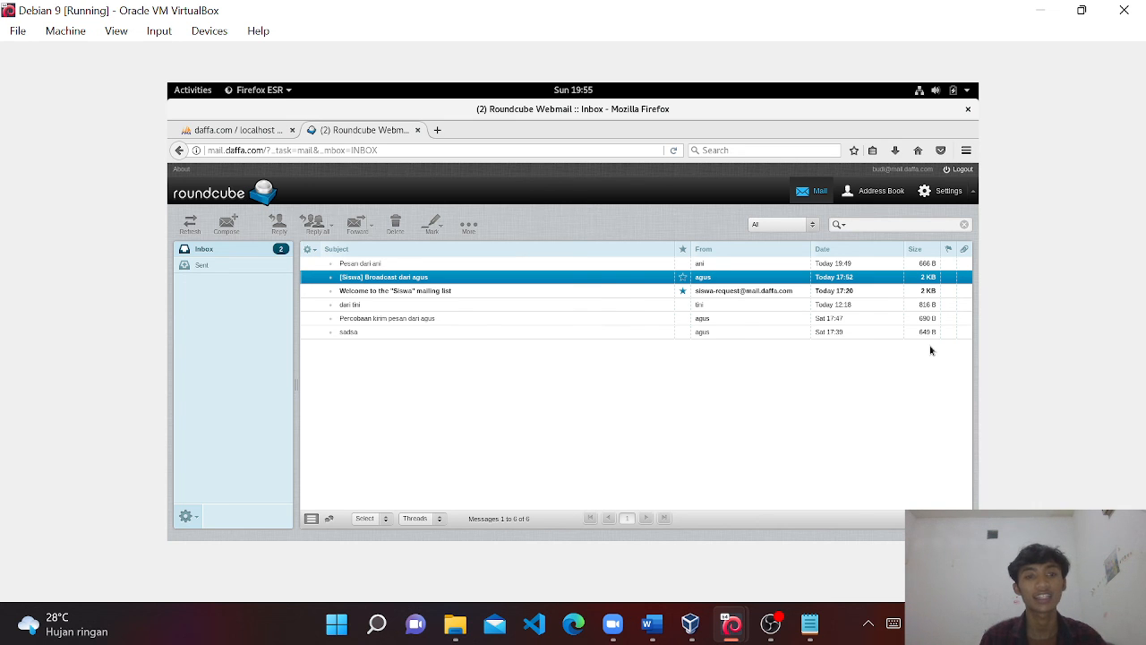
click(770, 624)
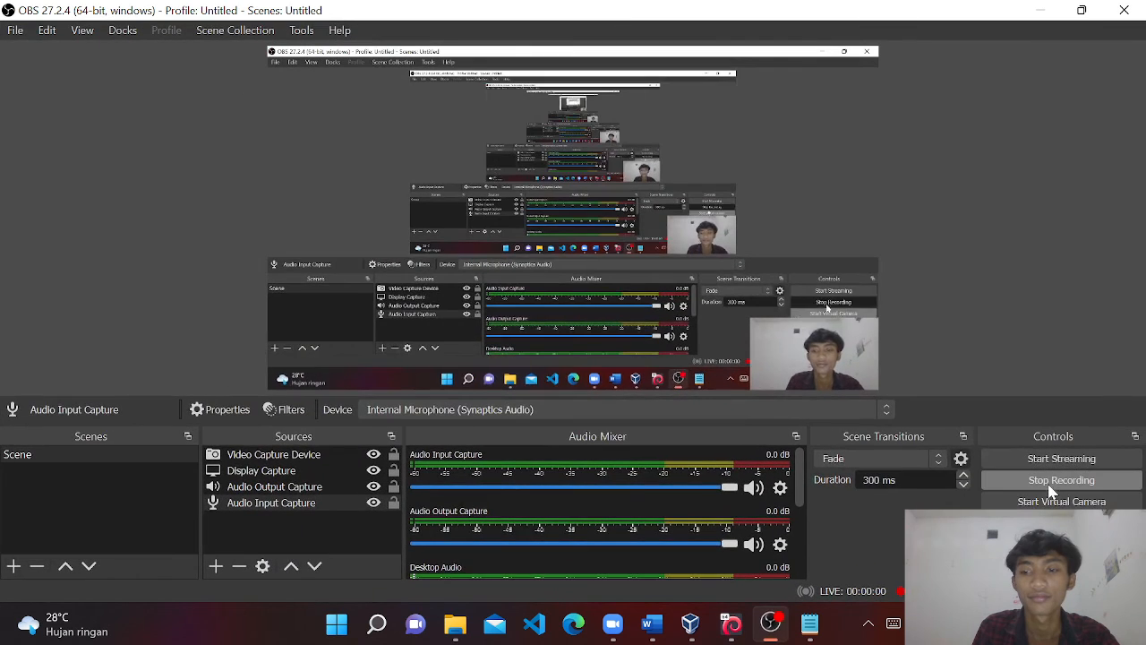